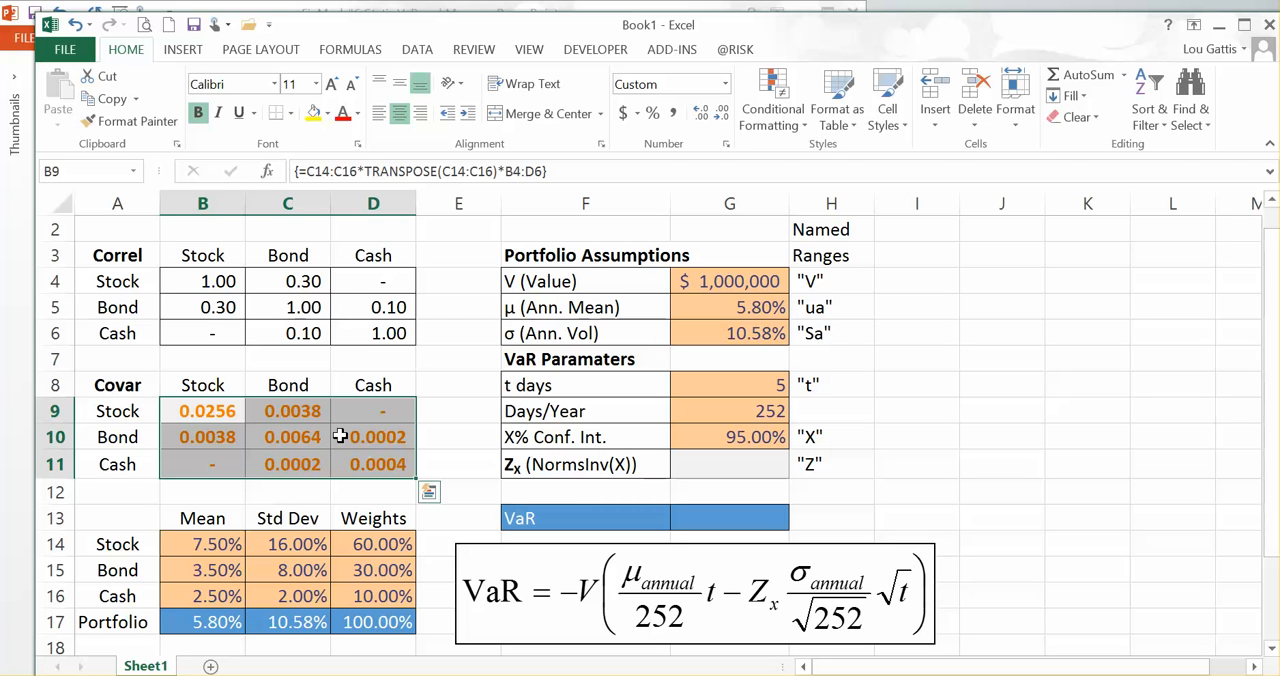
Step: Examine the portfolio mean and standard deviation formulas along with the weights, covariance matrix and asset inputs they draw on
{"action": "left_click", "coordinate": [282, 622]}
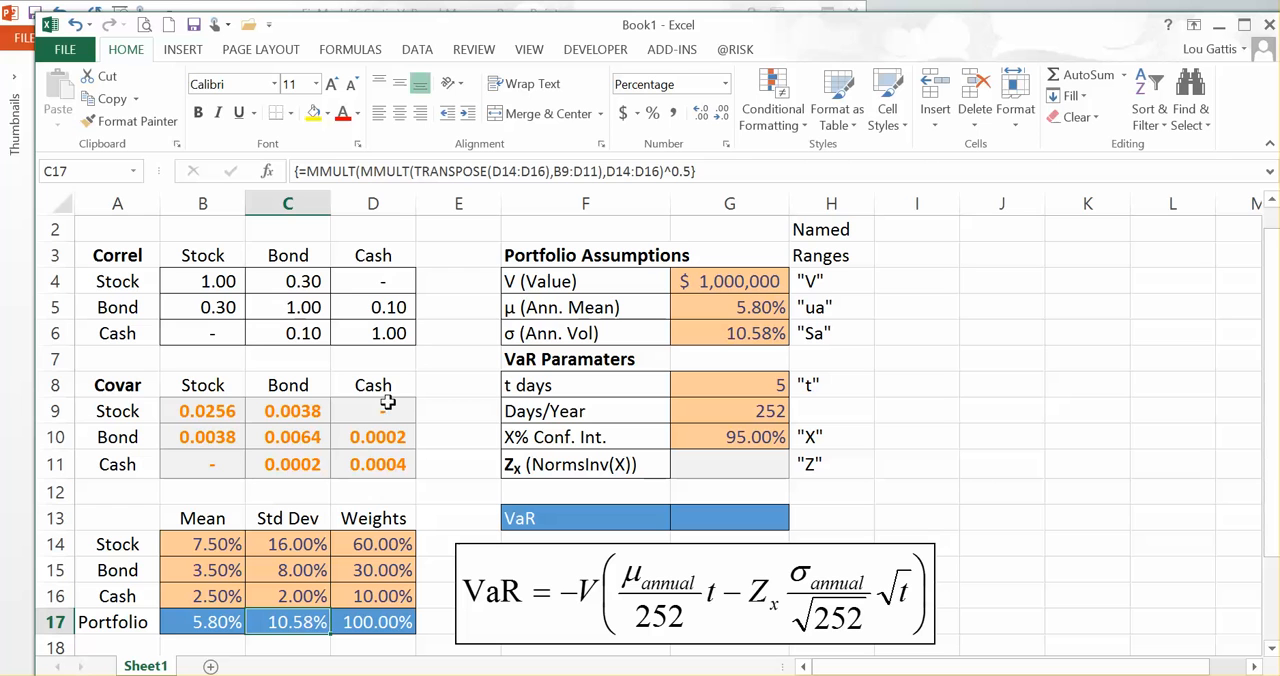
{"action": "left_click_drag", "start_coordinate": [383, 546], "coordinate": [387, 596]}
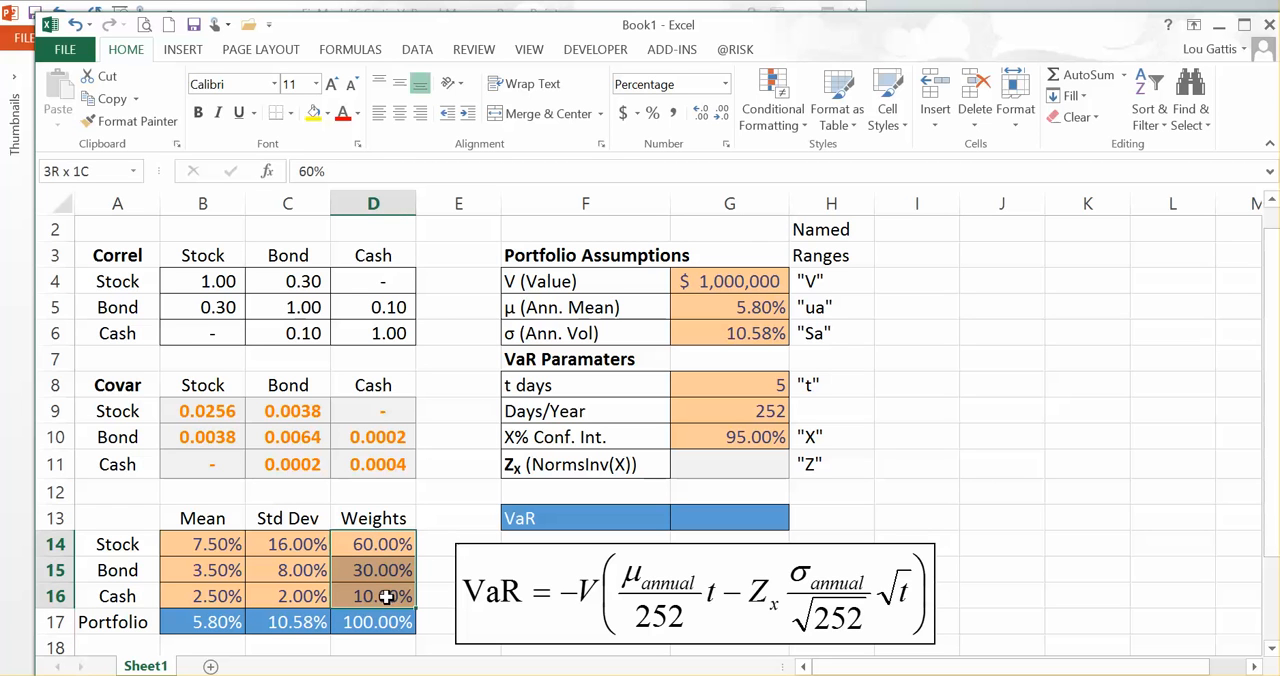
{"action": "left_click_drag", "start_coordinate": [205, 410], "coordinate": [352, 466]}
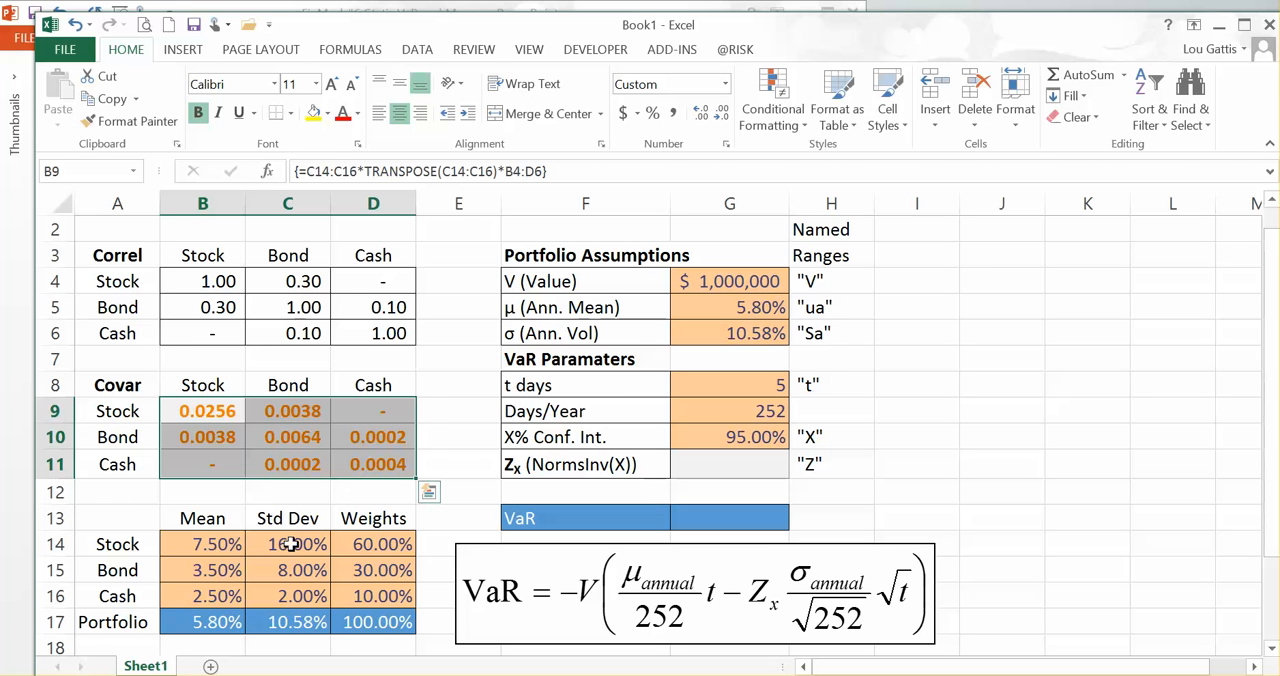
{"action": "left_click_drag", "start_coordinate": [287, 548], "coordinate": [290, 590]}
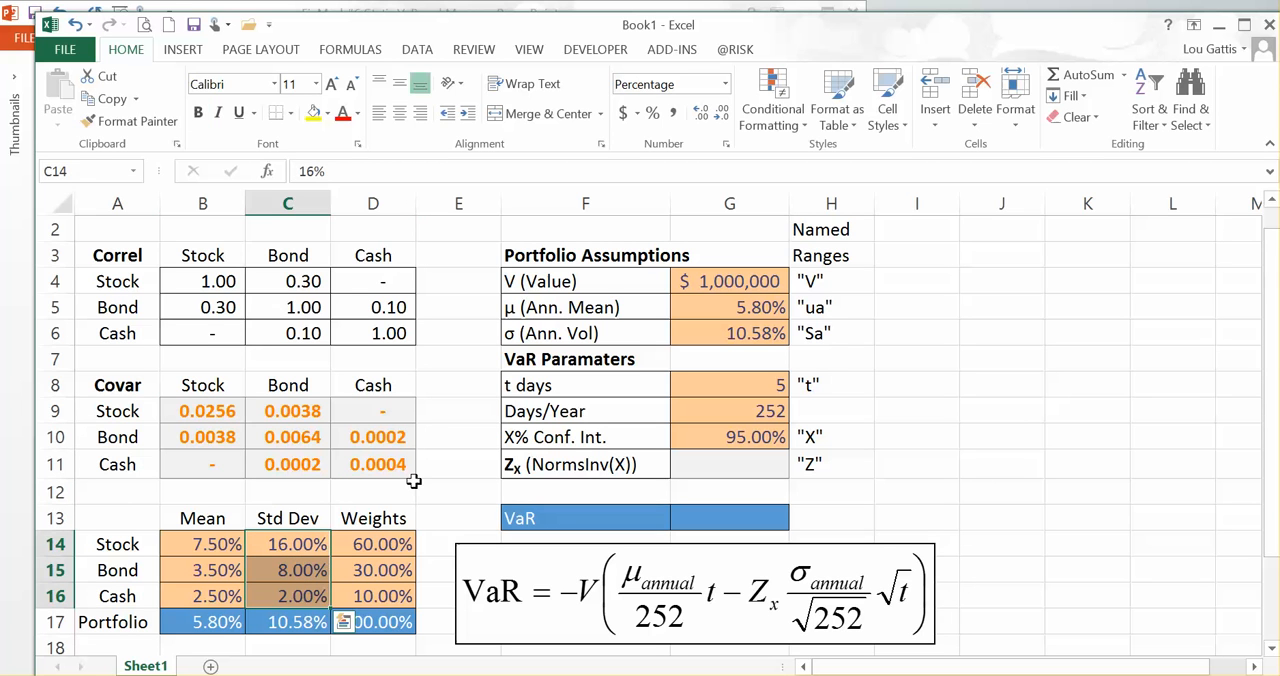
{"action": "left_click", "coordinate": [299, 630]}
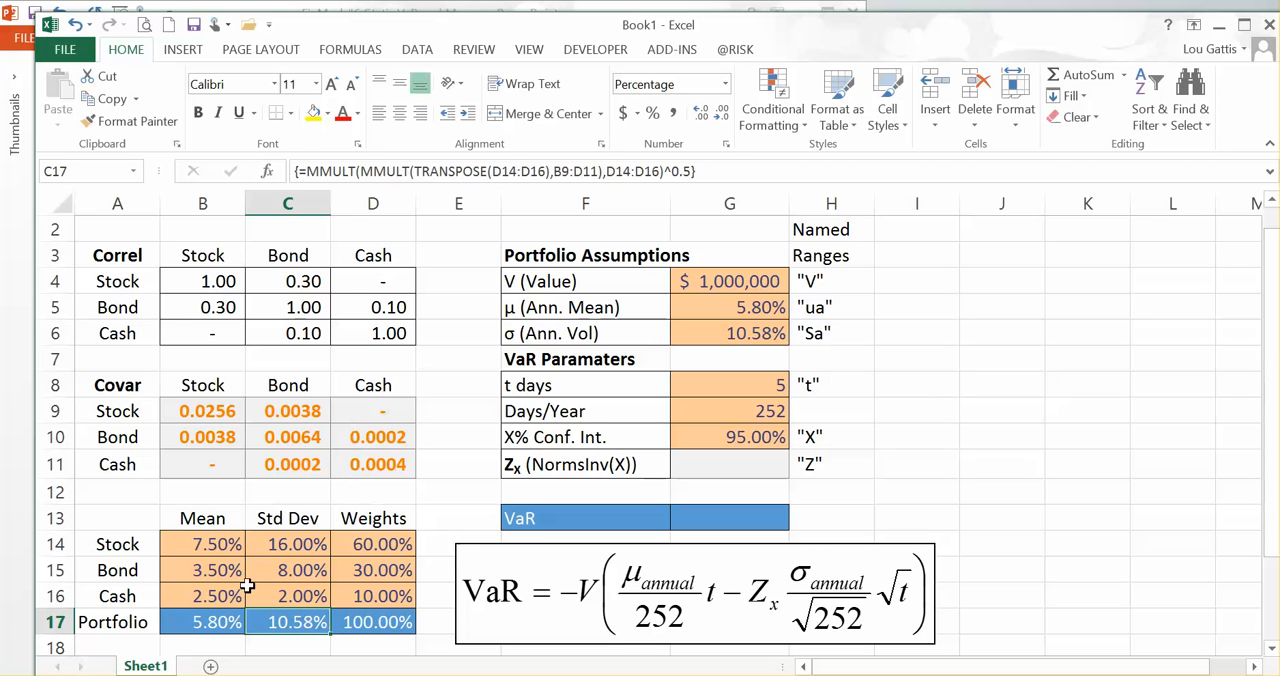
{"action": "left_click", "coordinate": [205, 619]}
{"action": "left_click_drag", "start_coordinate": [208, 544], "coordinate": [210, 596]}
{"action": "left_click_drag", "start_coordinate": [378, 540], "coordinate": [372, 598]}
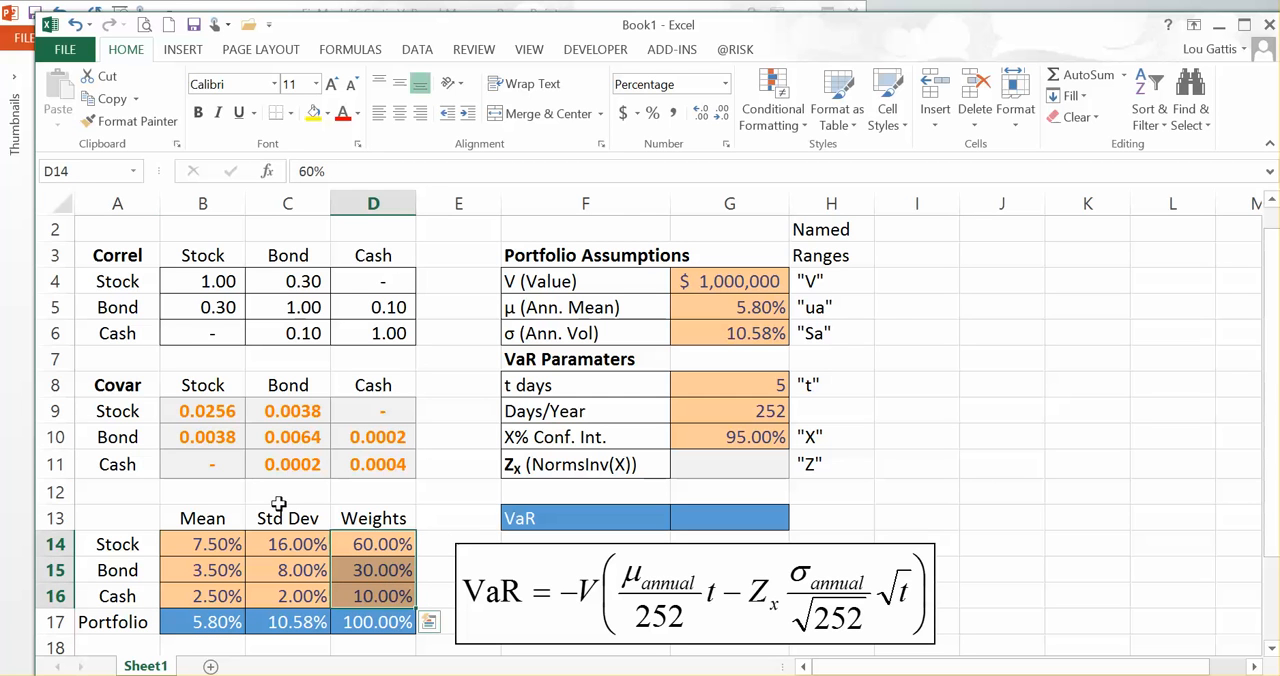
{"action": "left_click_drag", "start_coordinate": [190, 622], "coordinate": [378, 628]}
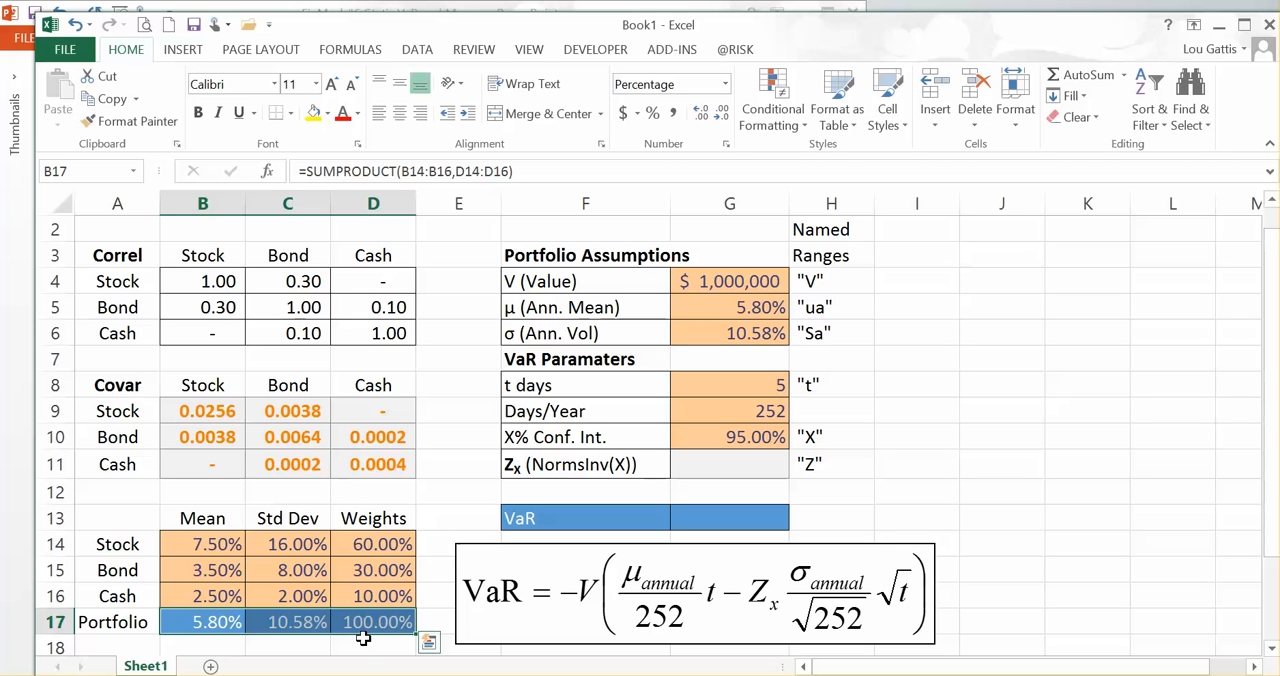
{"action": "left_click", "coordinate": [197, 620]}
{"action": "left_click_drag", "start_coordinate": [197, 620], "coordinate": [372, 623]}
{"action": "left_click", "coordinate": [746, 385]}
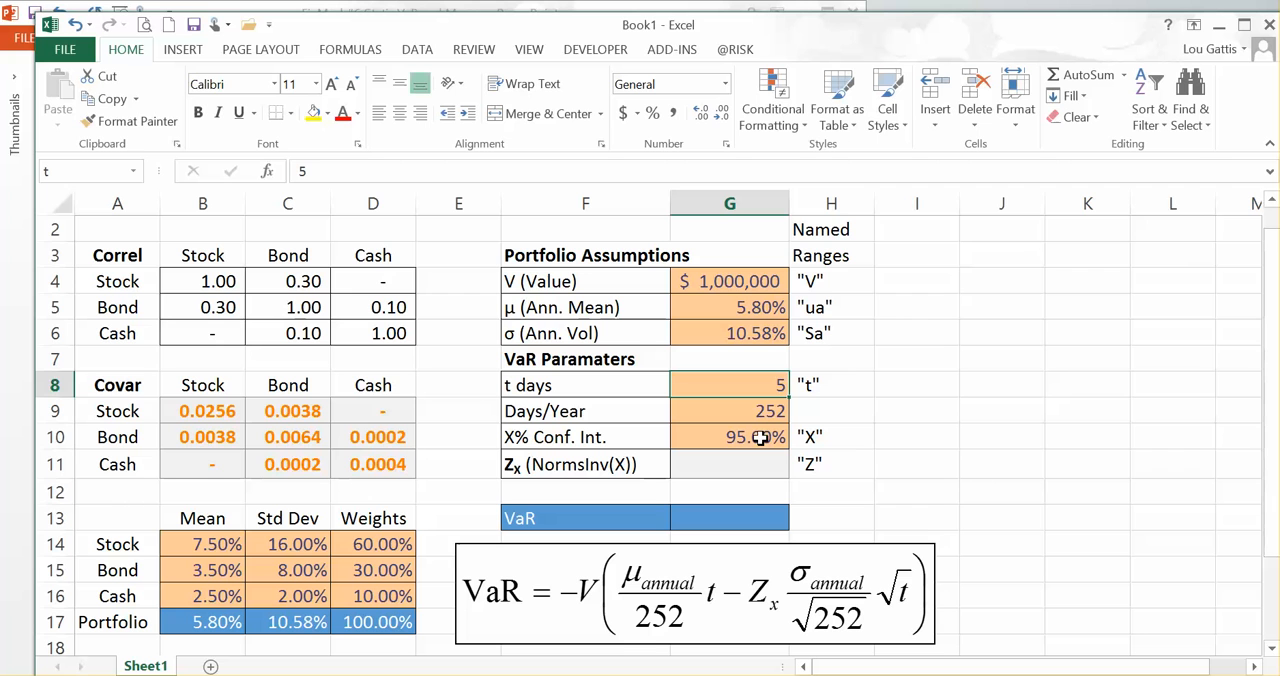
Step: Delete the defined name rz that refers to the portfolio value cell G4
{"action": "left_click", "coordinate": [738, 281]}
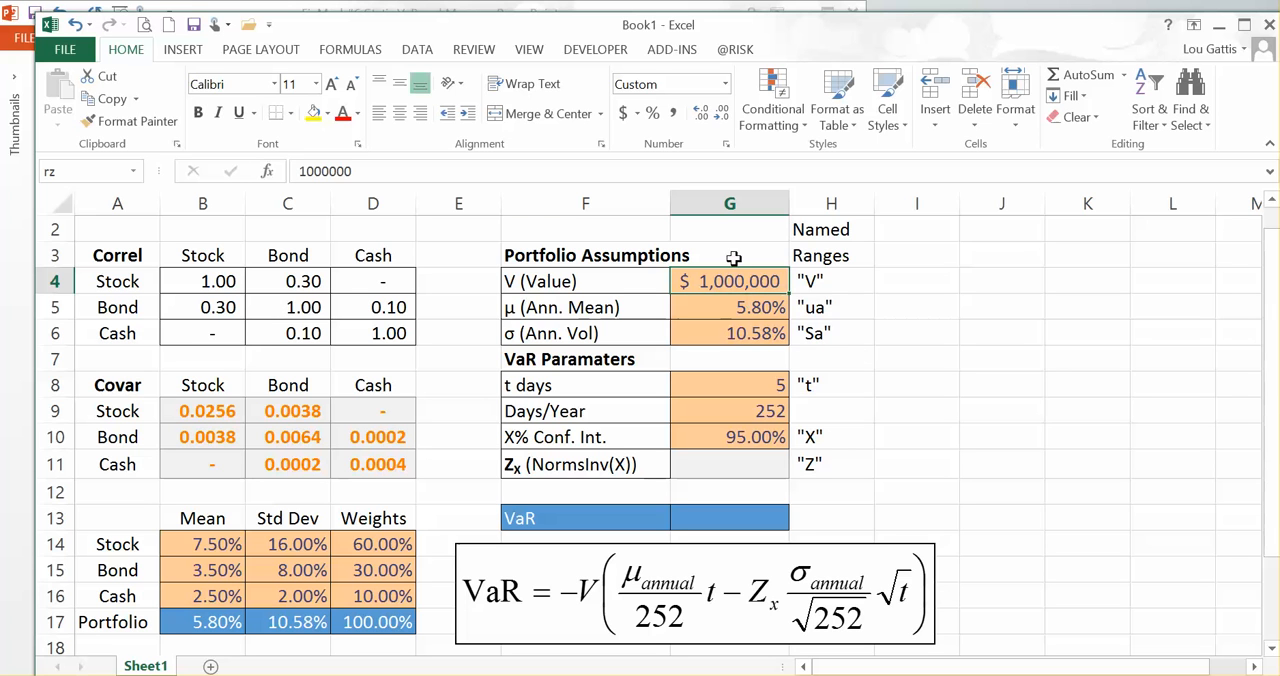
{"action": "left_click", "coordinate": [350, 50]}
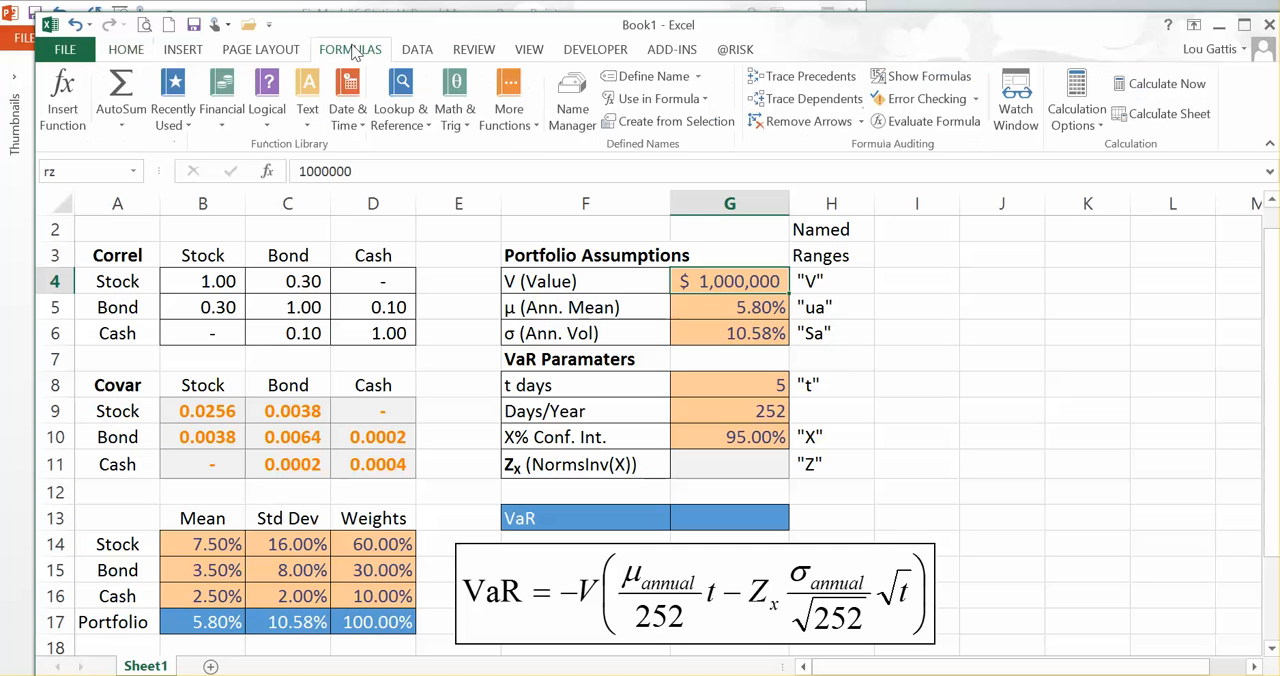
{"action": "left_click", "coordinate": [572, 100]}
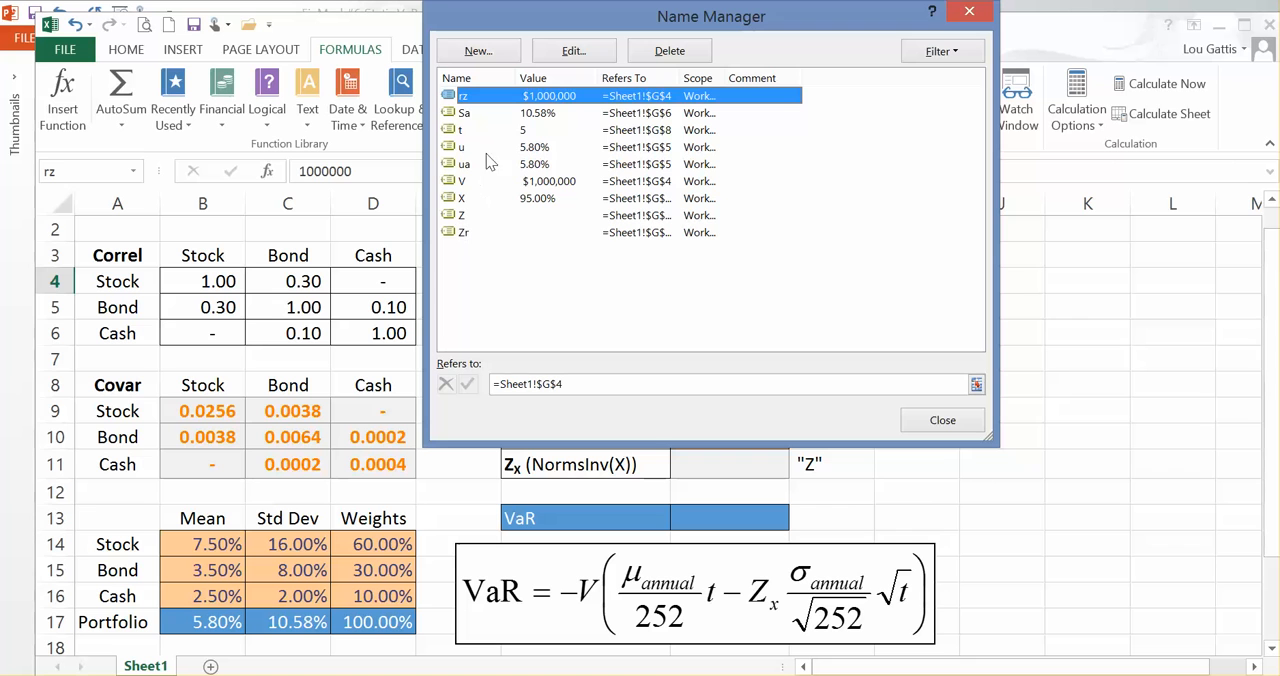
{"action": "left_click", "coordinate": [662, 52]}
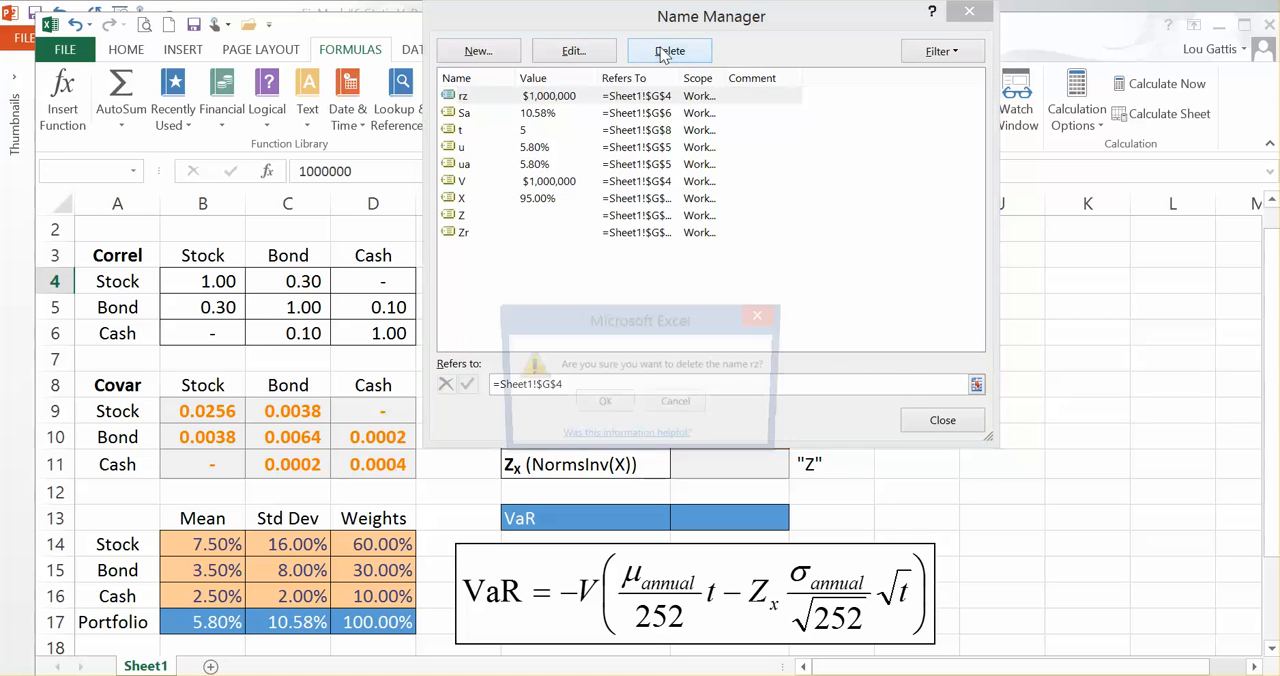
{"action": "left_click", "coordinate": [605, 401]}
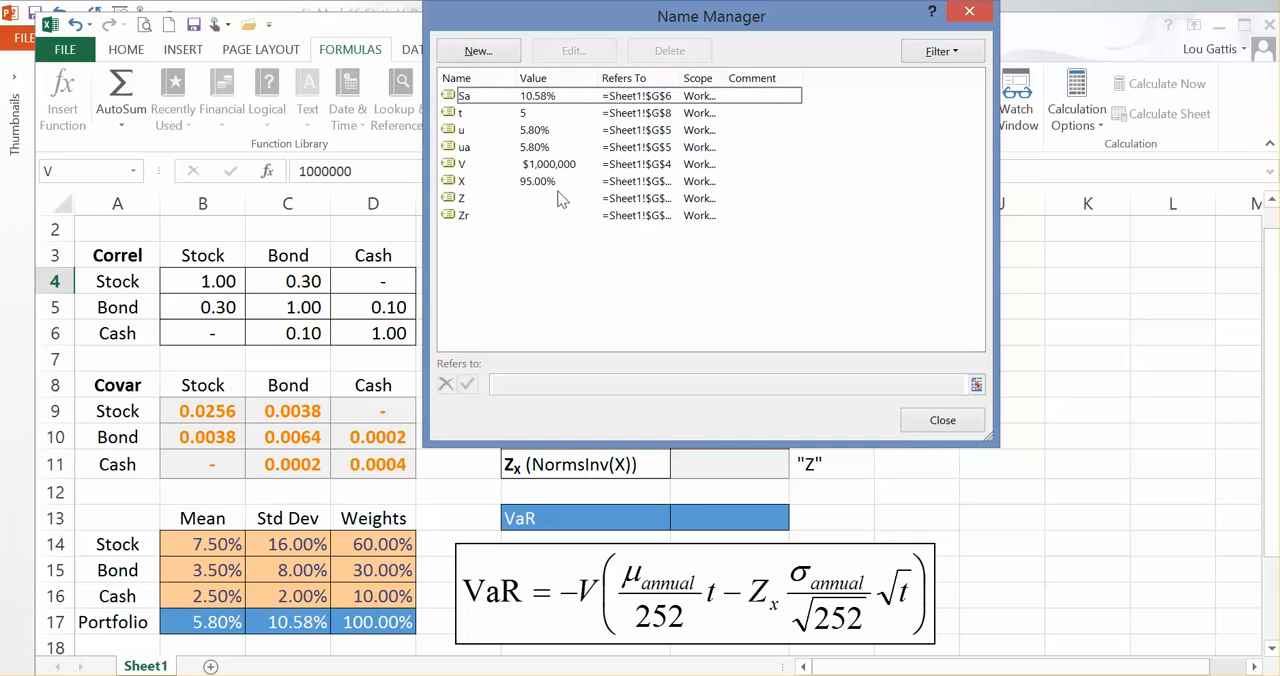
Step: Delete the defined name V from the workbook and close the list of names
{"action": "left_click", "coordinate": [468, 199]}
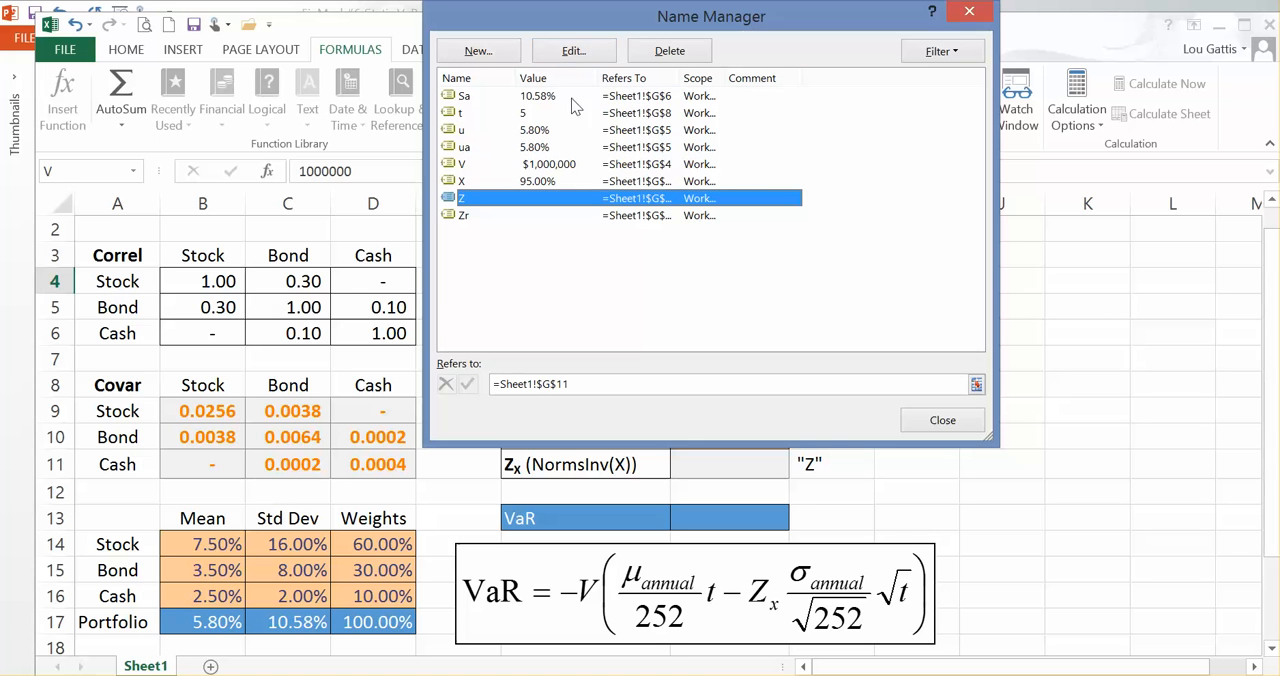
{"action": "left_click", "coordinate": [505, 164]}
{"action": "left_click", "coordinate": [662, 52]}
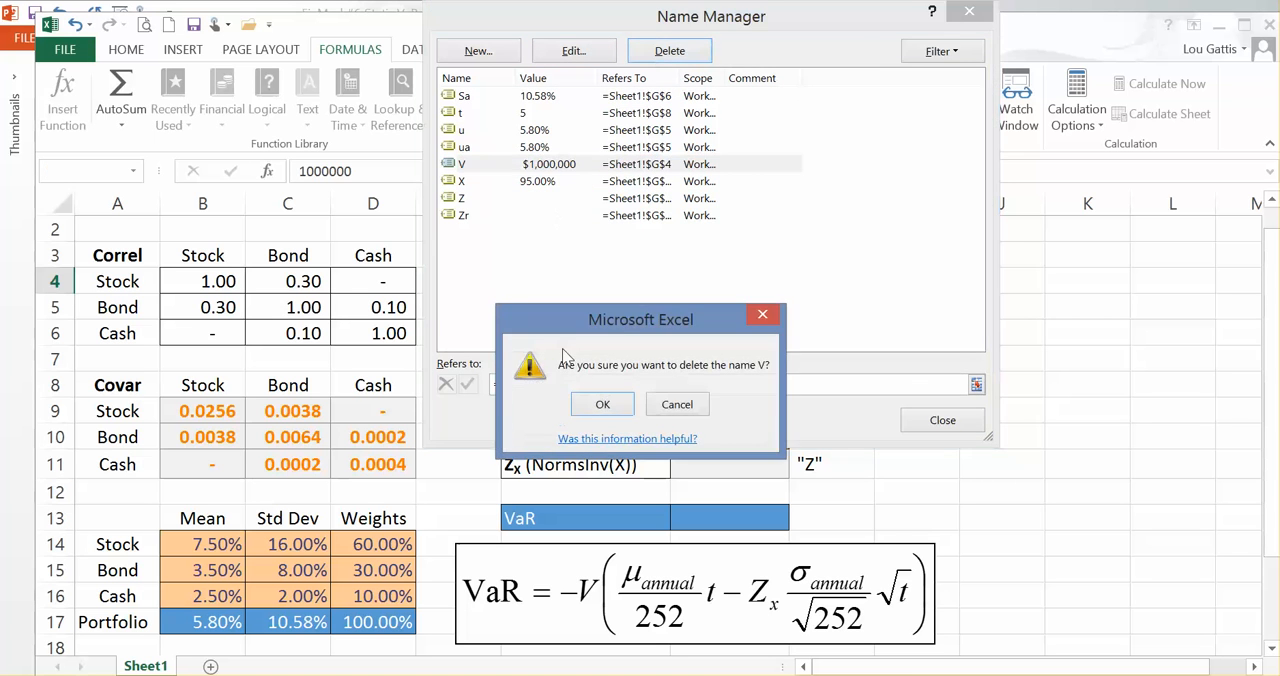
{"action": "left_click", "coordinate": [597, 407]}
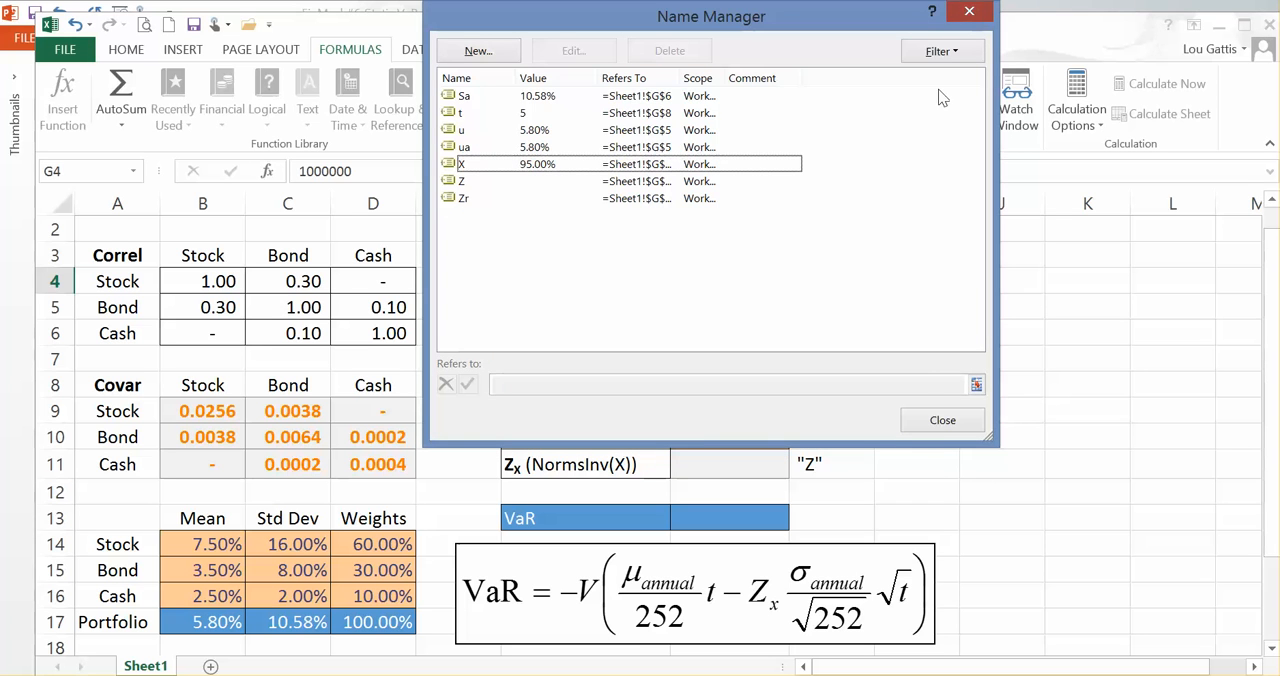
{"action": "left_click", "coordinate": [932, 428]}
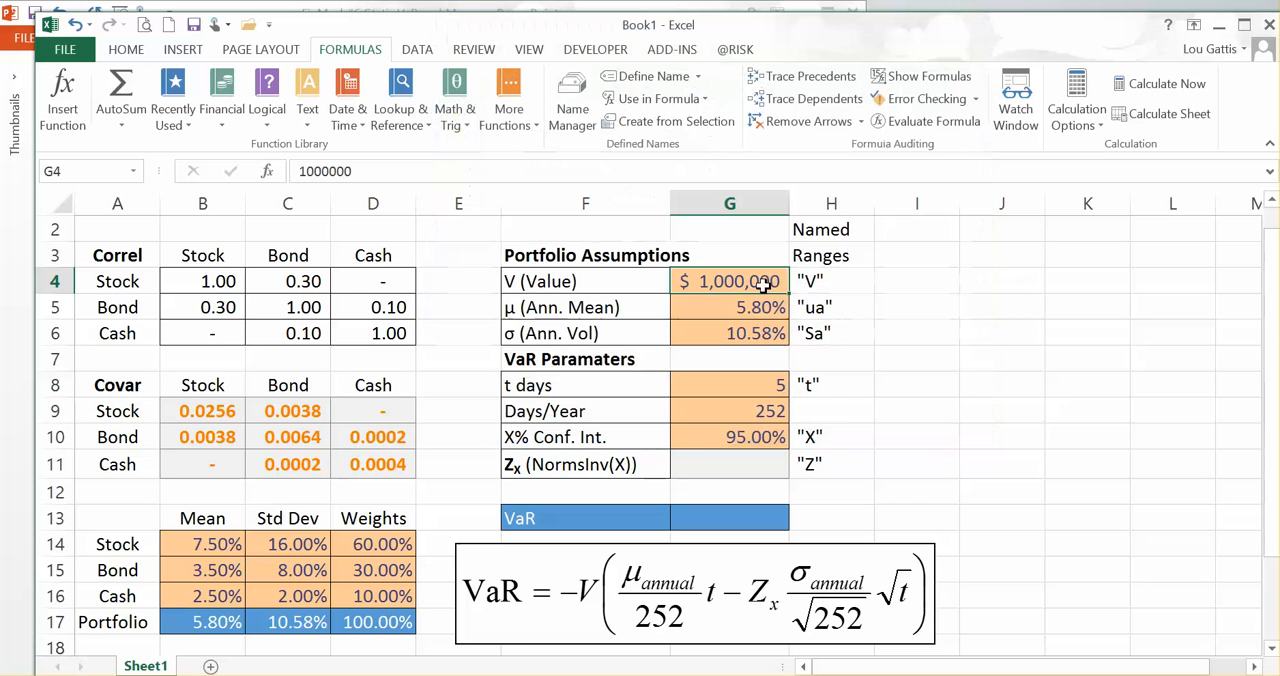
Step: Assign the range name v to the portfolio value cell G4
{"action": "left_click", "coordinate": [87, 171]}
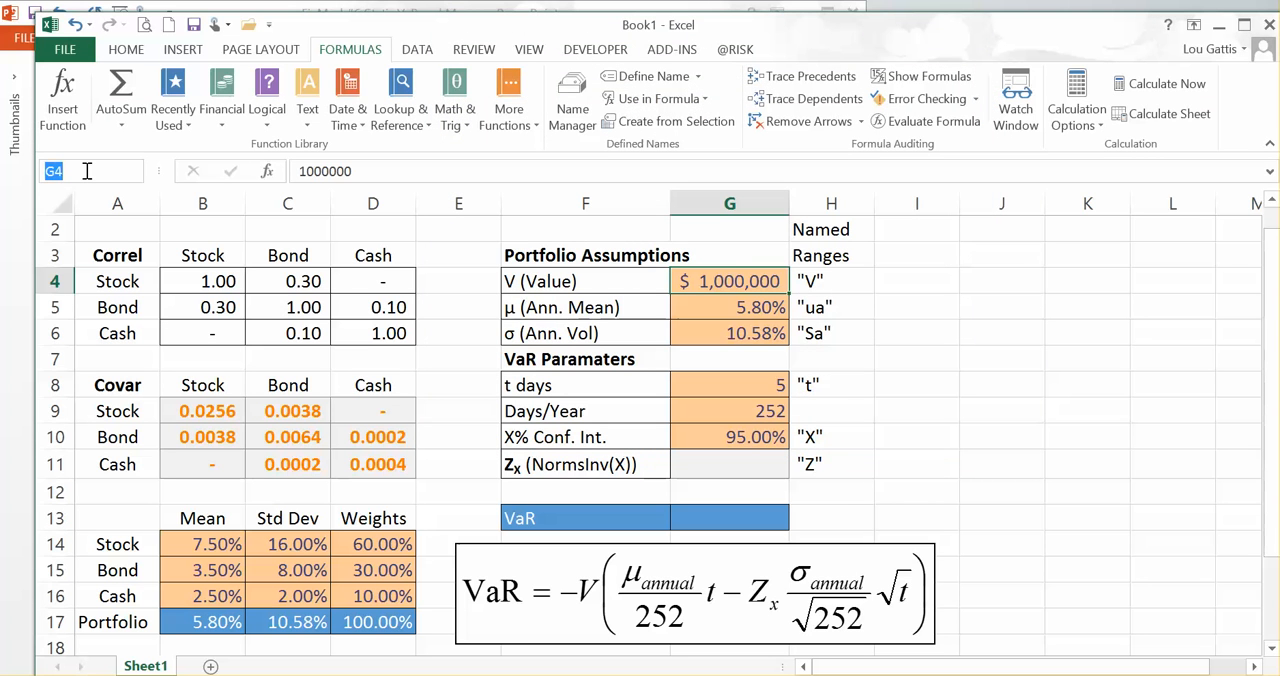
{"action": "type", "text": "v"}
{"action": "key", "text": "Return"}
Step: Change the named-range label beside the annual mean, in cell H5, to "u" within quotation marks
{"action": "left_click", "coordinate": [722, 312]}
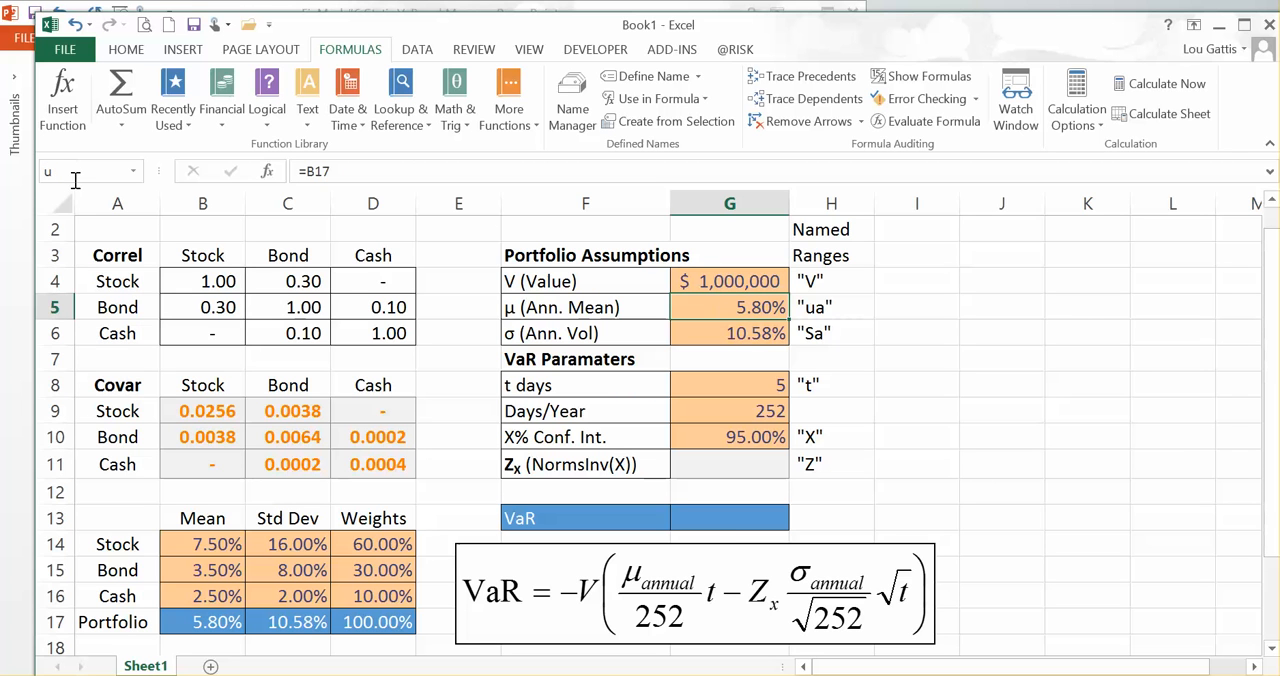
{"action": "left_click", "coordinate": [818, 307]}
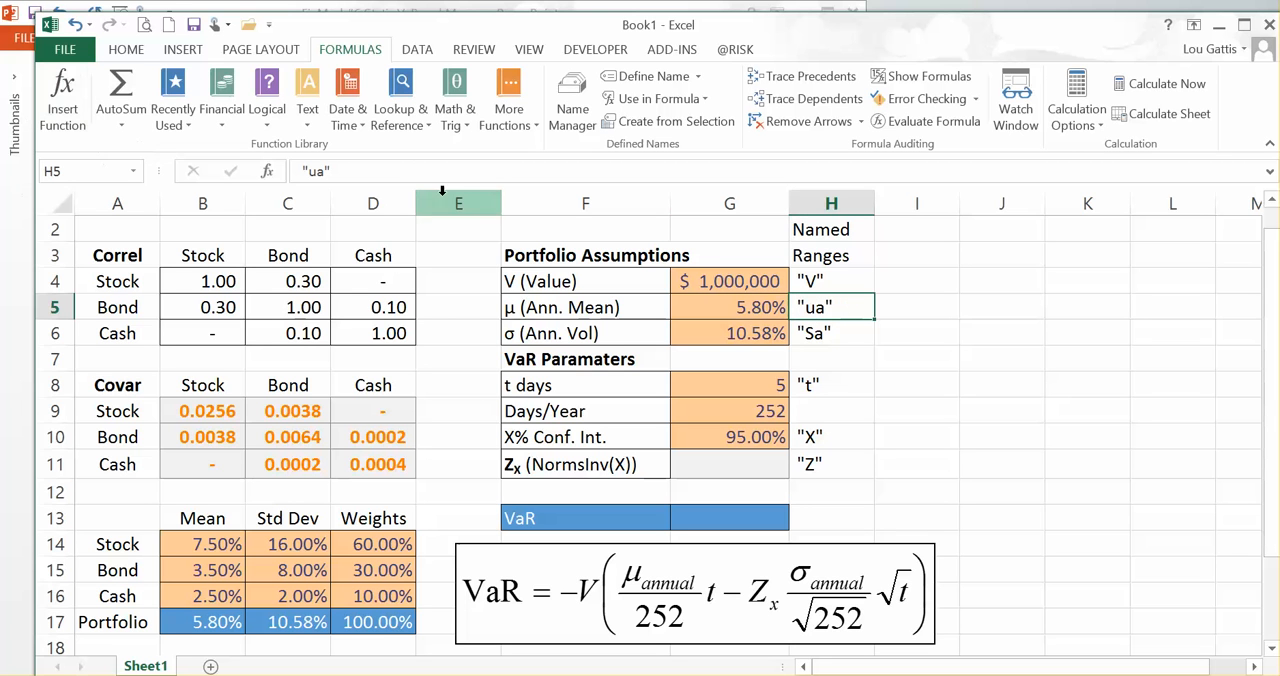
{"action": "left_click", "coordinate": [325, 171]}
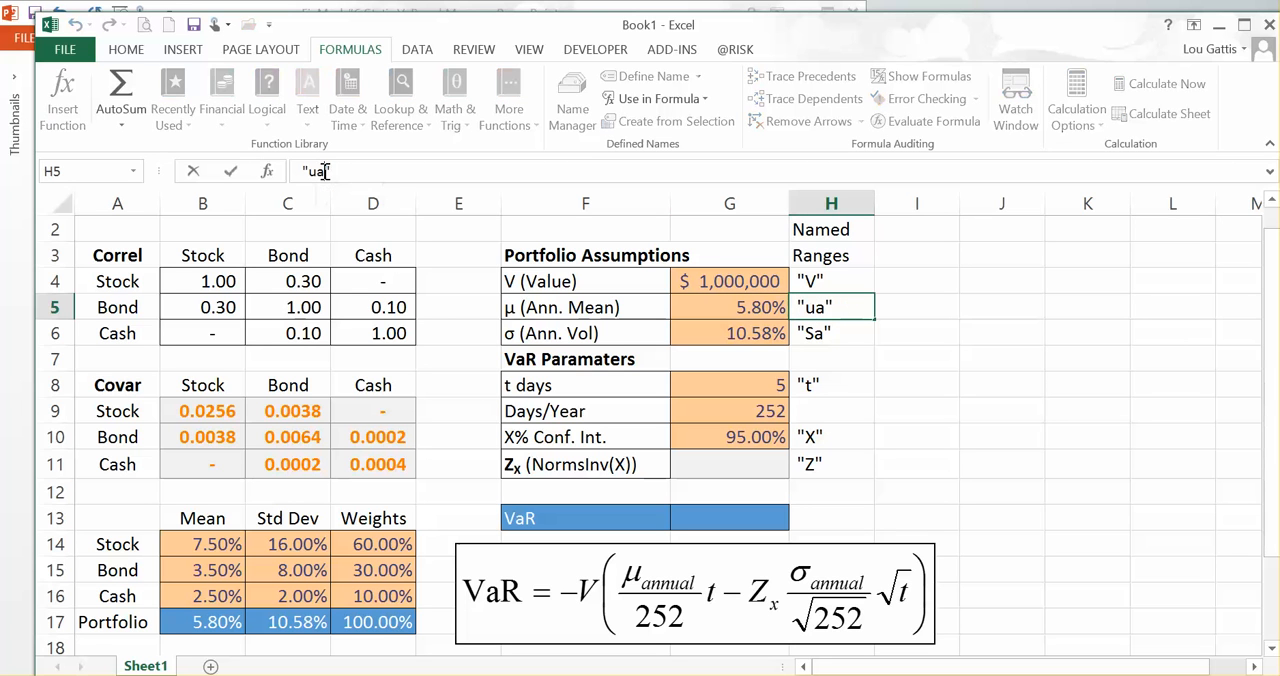
{"action": "type", "text": "a"}
{"action": "key", "text": "Return"}
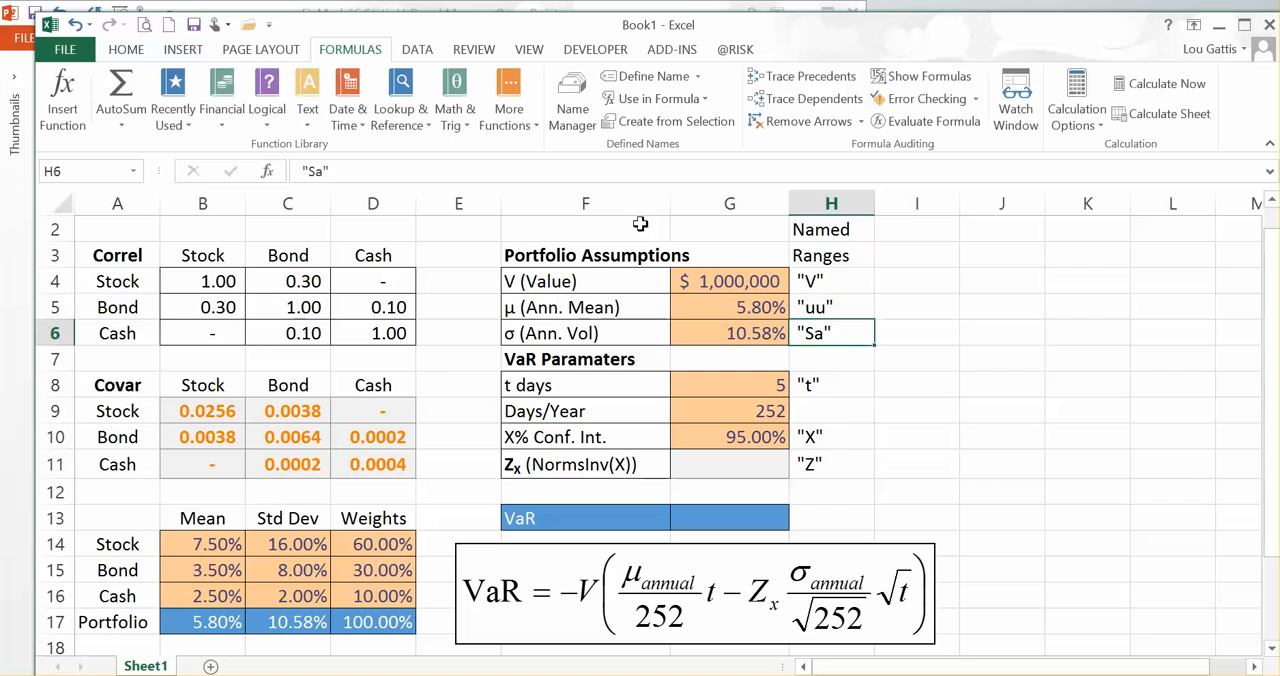
{"action": "left_click", "coordinate": [818, 309]}
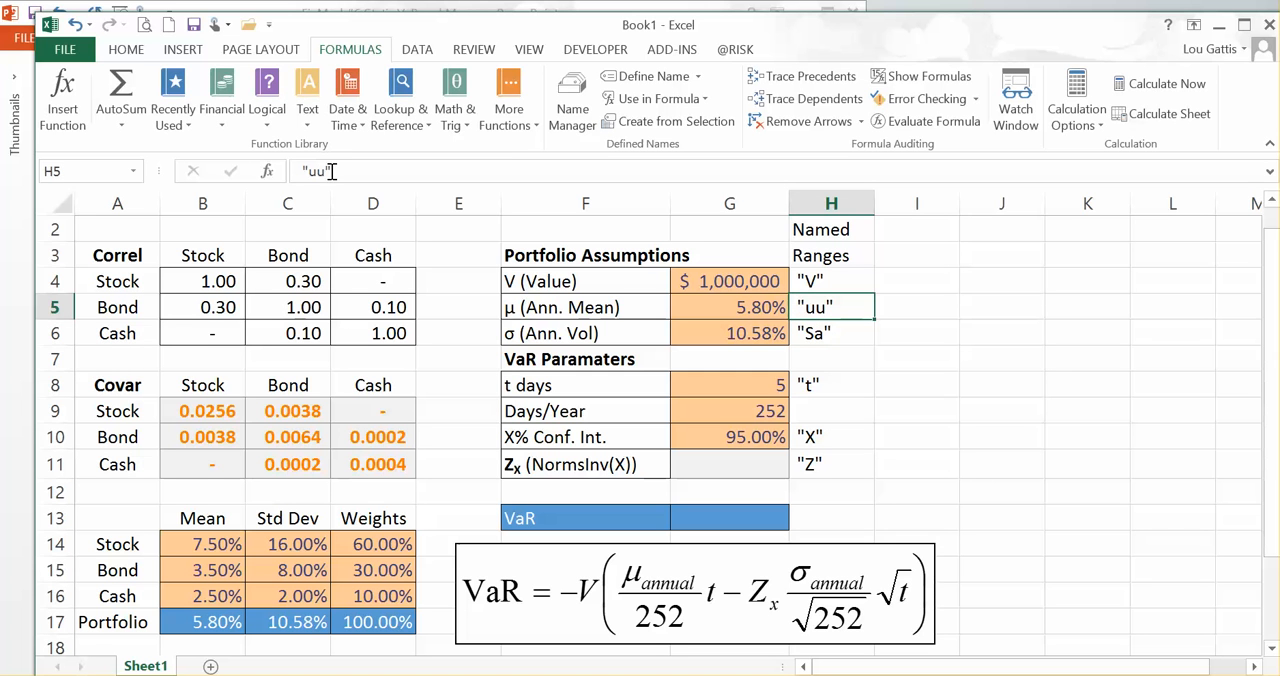
{"action": "left_click", "coordinate": [322, 171]}
{"action": "key", "text": "BackSpace"}
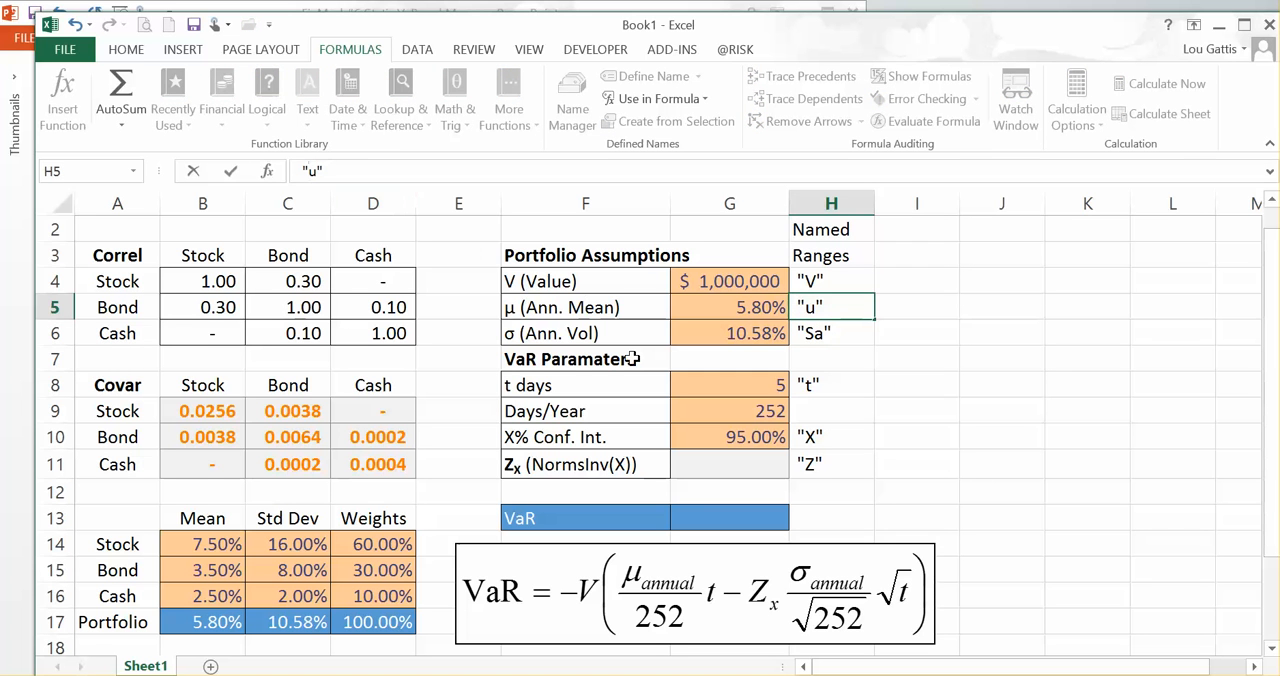
{"action": "key", "text": "Return"}
Step: Check the range names assigned to the annual volatility, annual mean, t days and confidence interval cells
{"action": "left_click", "coordinate": [722, 334]}
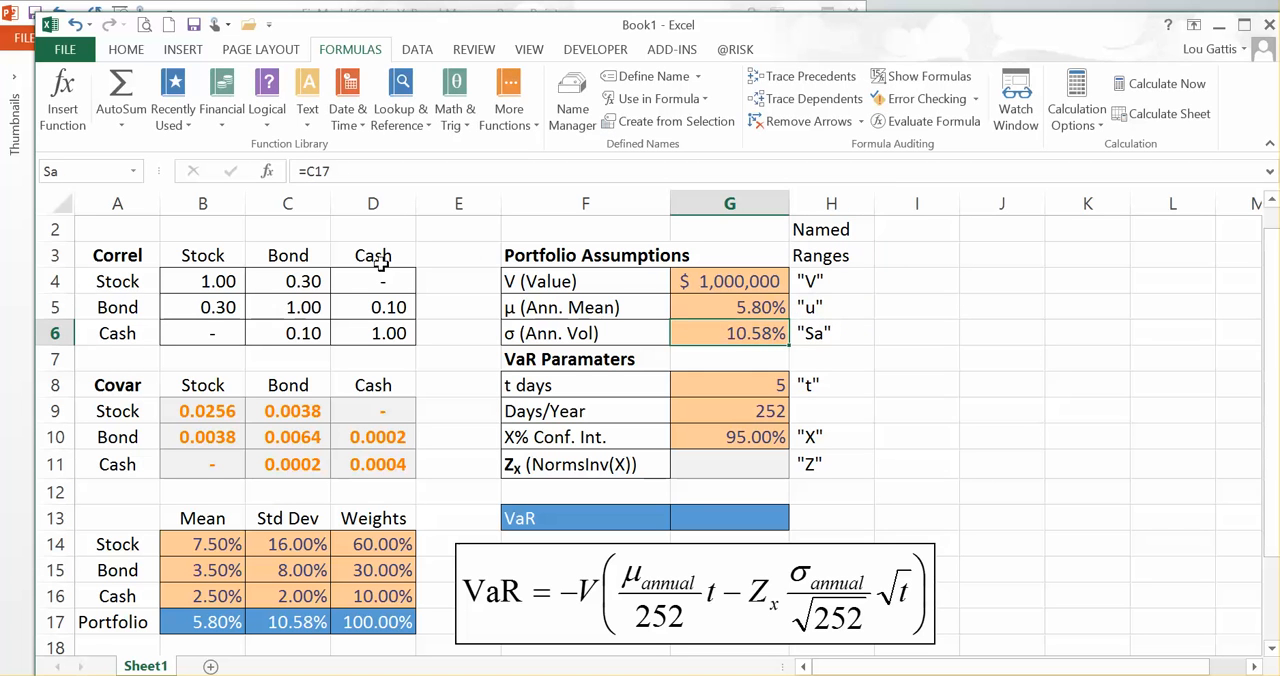
{"action": "left_click", "coordinate": [752, 302]}
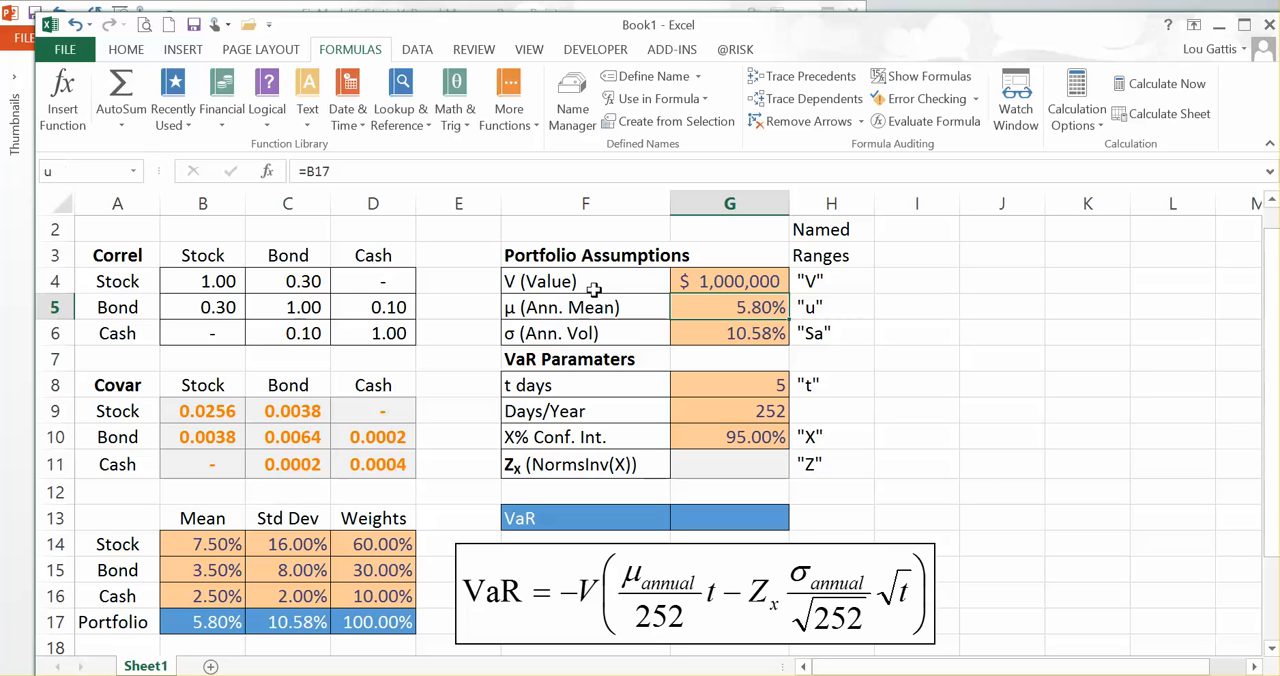
{"action": "left_click", "coordinate": [731, 336]}
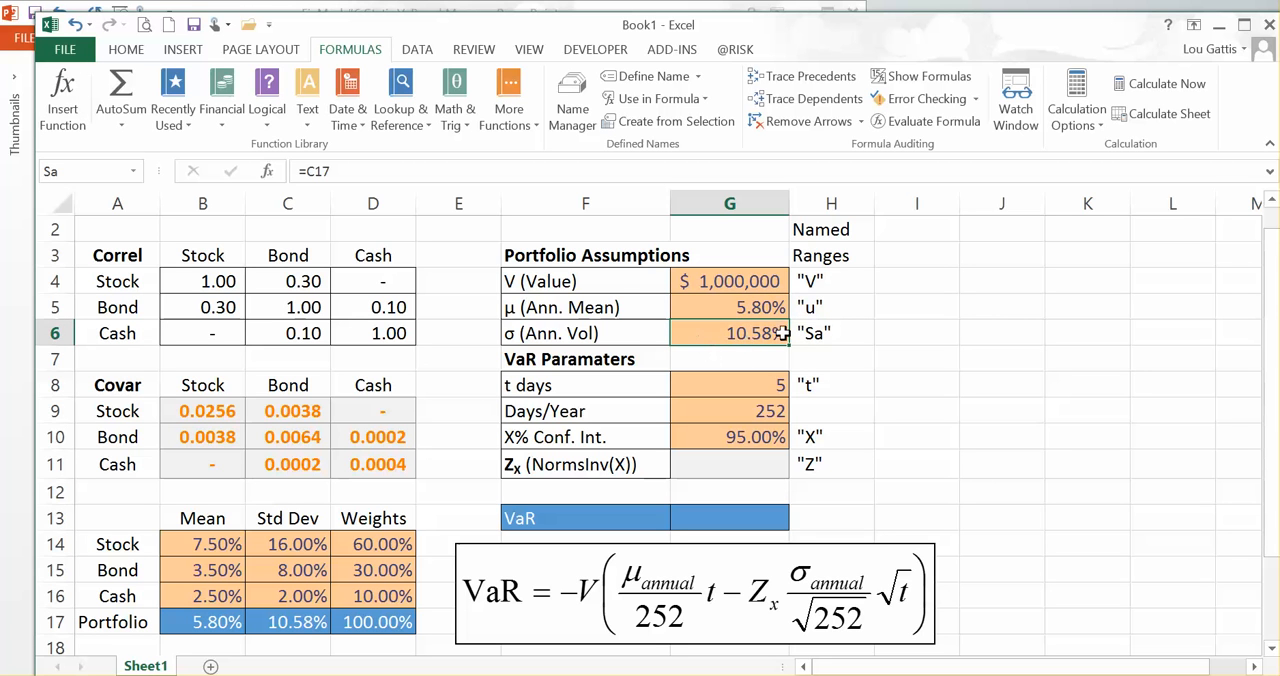
{"action": "left_click", "coordinate": [766, 396]}
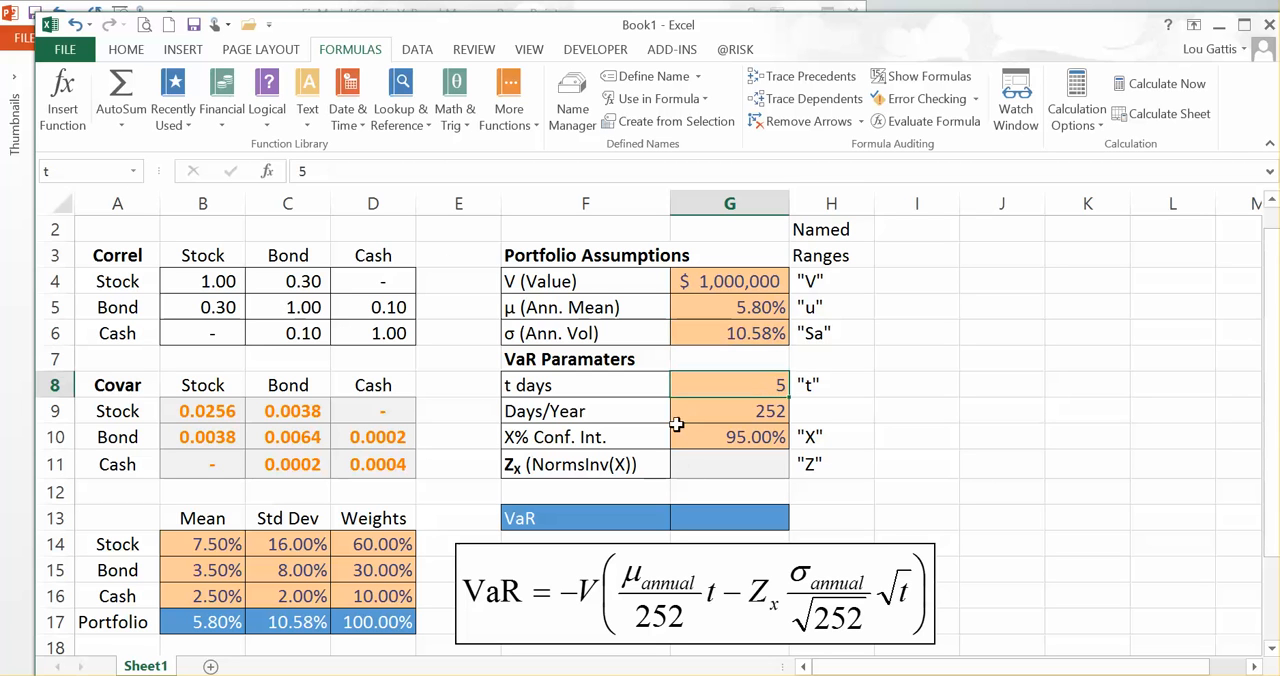
{"action": "left_click", "coordinate": [778, 440]}
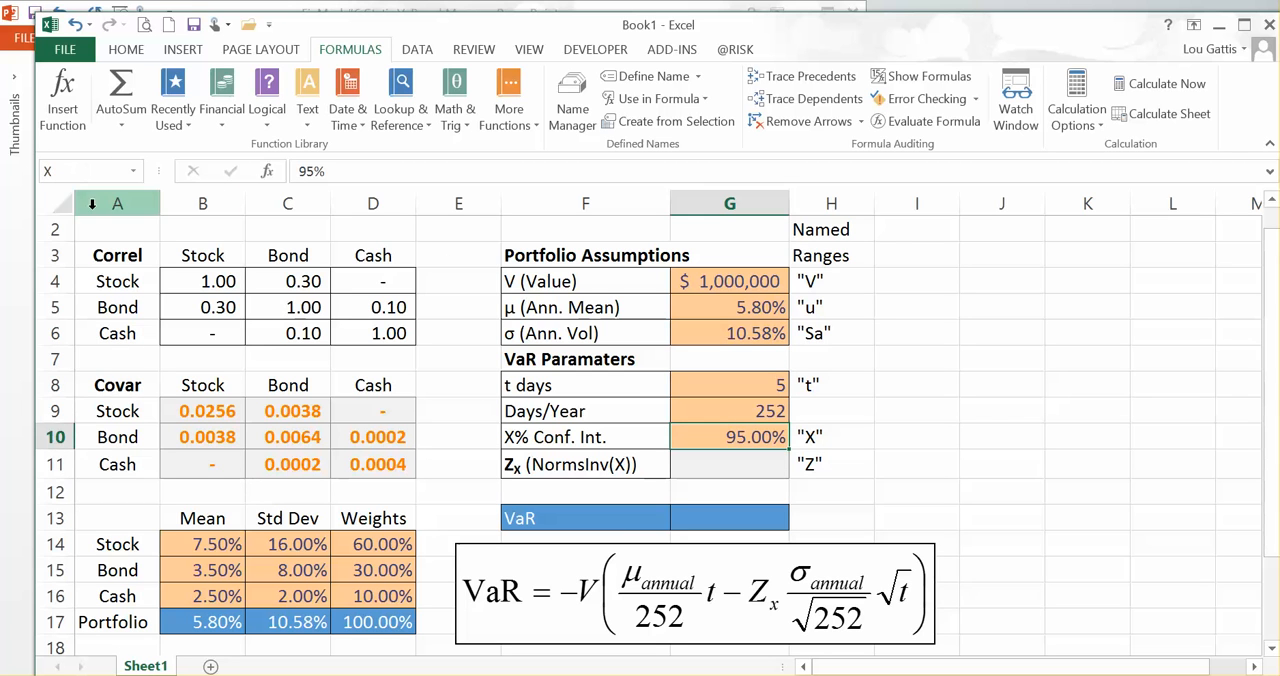
Step: Calculate the Zx value in cell G11 from the confidence level with the formula =NORMSINV(X)
{"action": "left_click", "coordinate": [766, 471]}
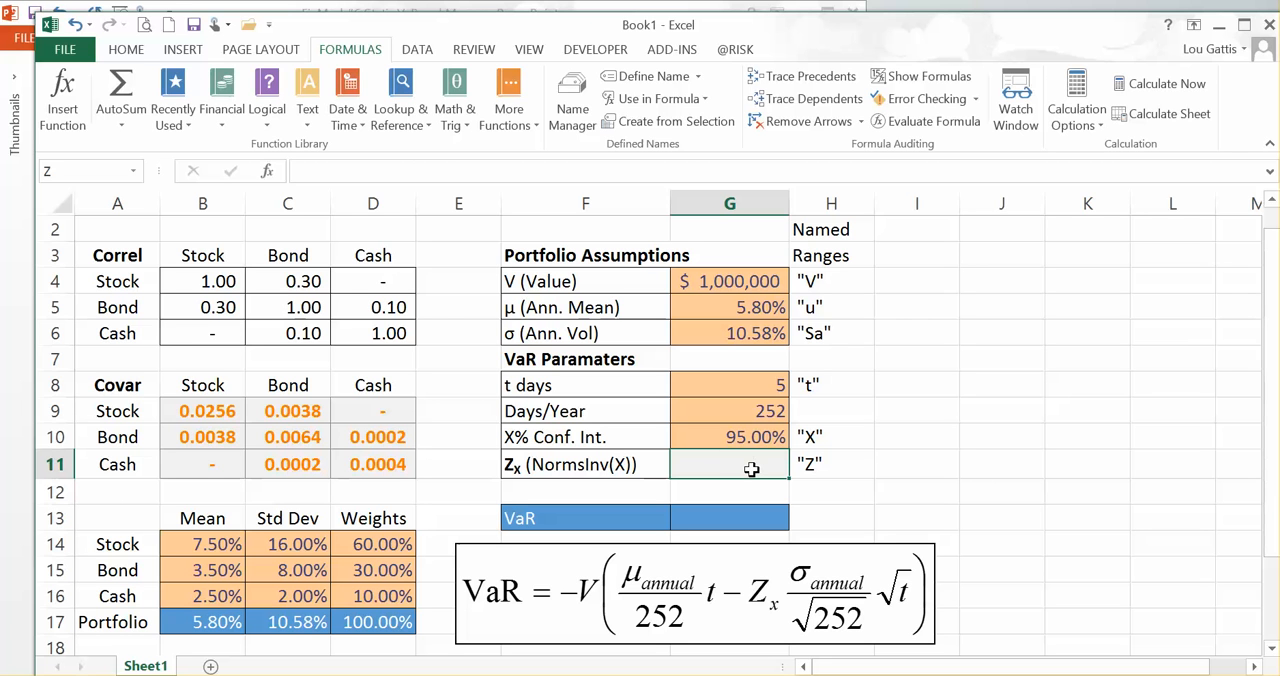
{"action": "type", "text": "="}
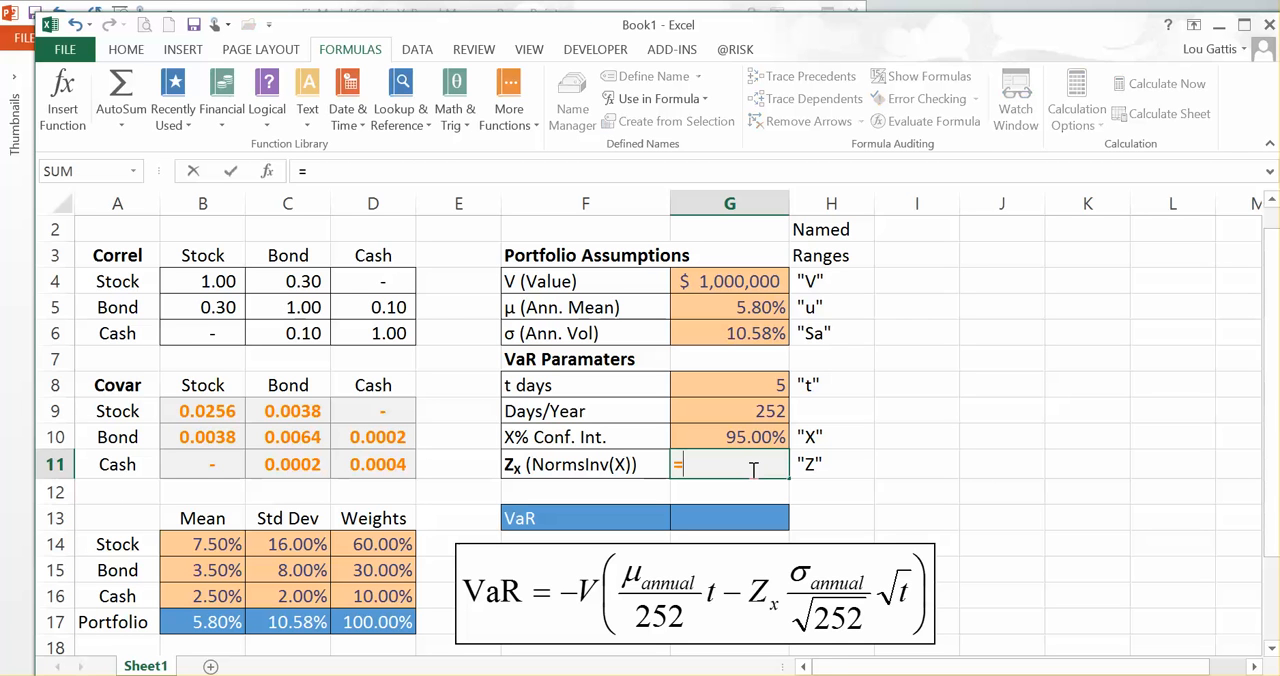
{"action": "type", "text": "nrom"}
{"action": "key", "text": "BackSpace"}
{"action": "key", "text": "BackSpace"}
{"action": "key", "text": "BackSpace"}
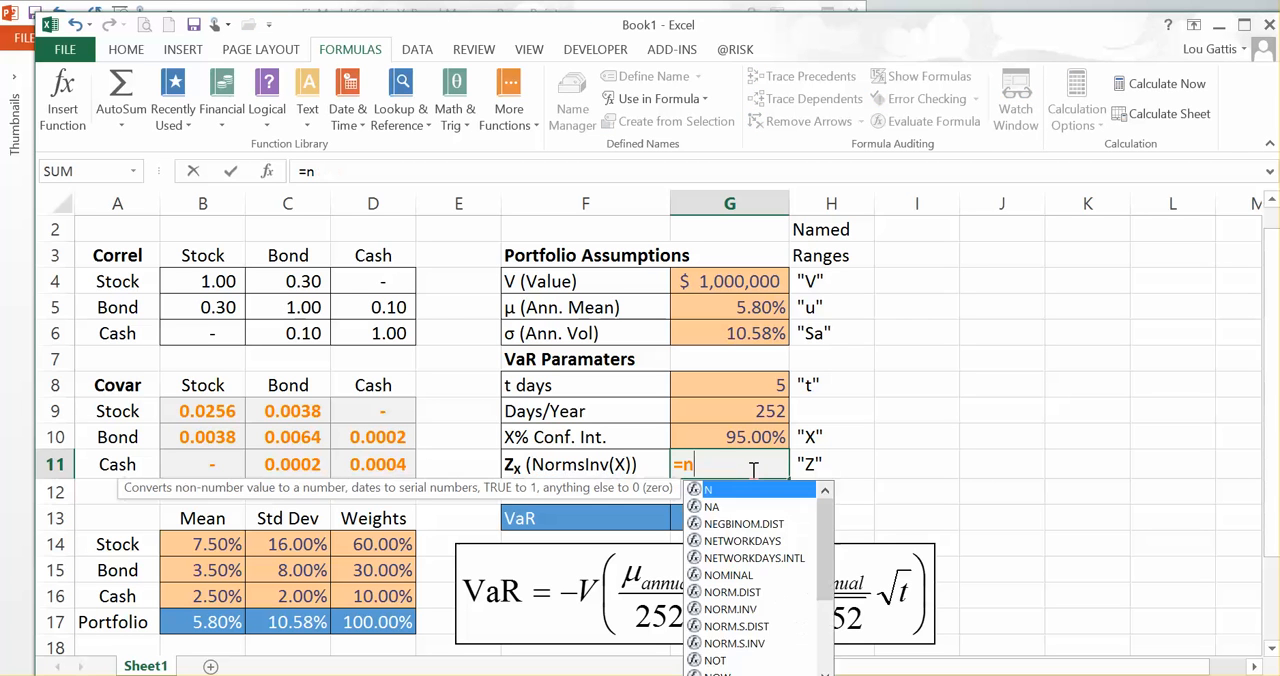
{"action": "type", "text": "ormsin"}
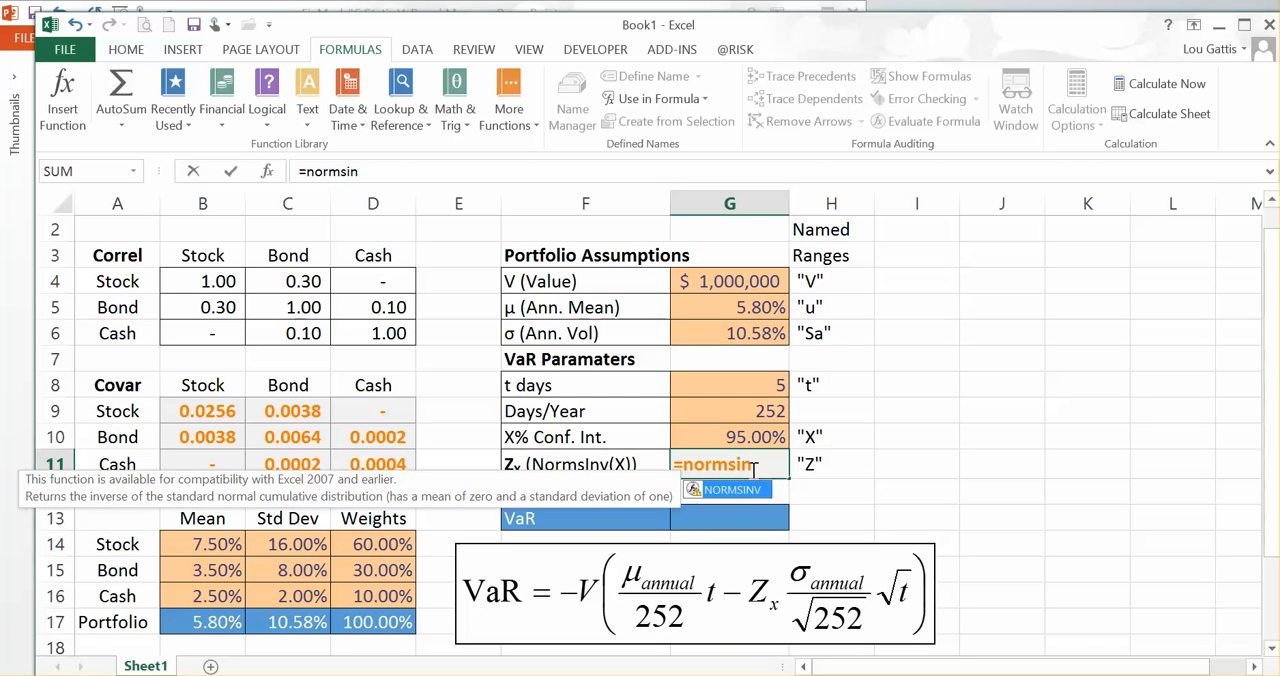
{"action": "type", "text": "n"}
{"action": "key", "text": "BackSpace"}
{"action": "type", "text": "v("}
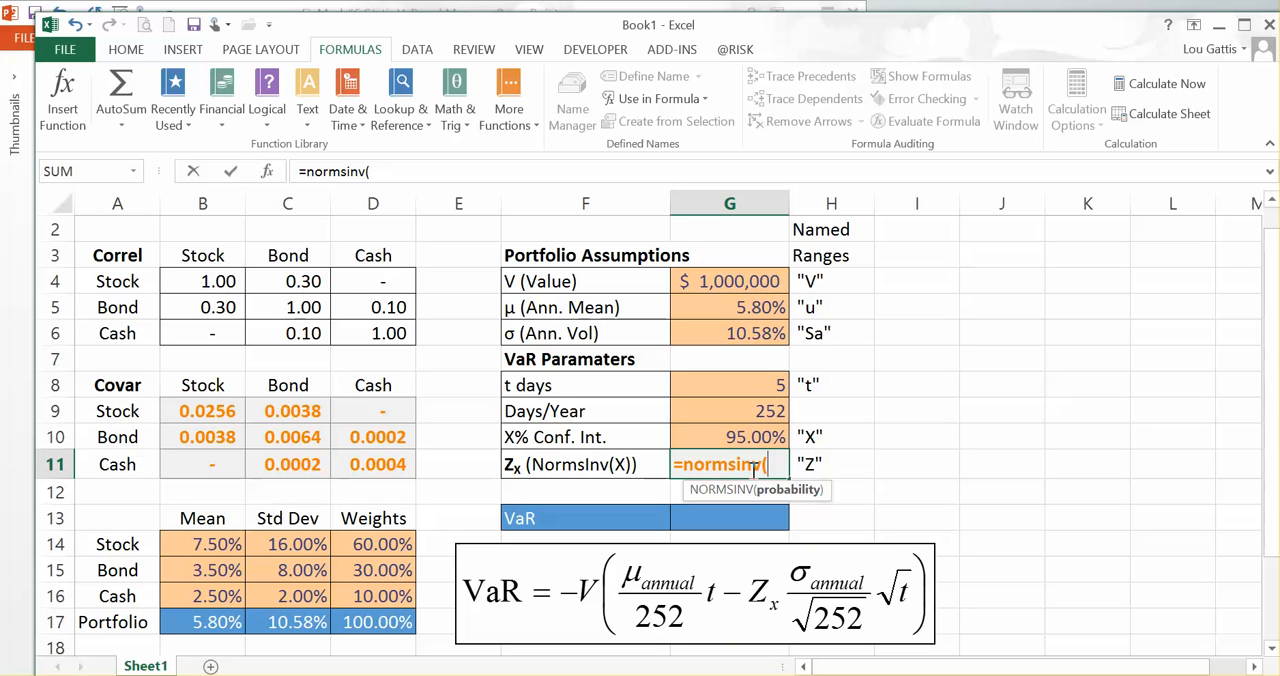
{"action": "type", "text": "x"}
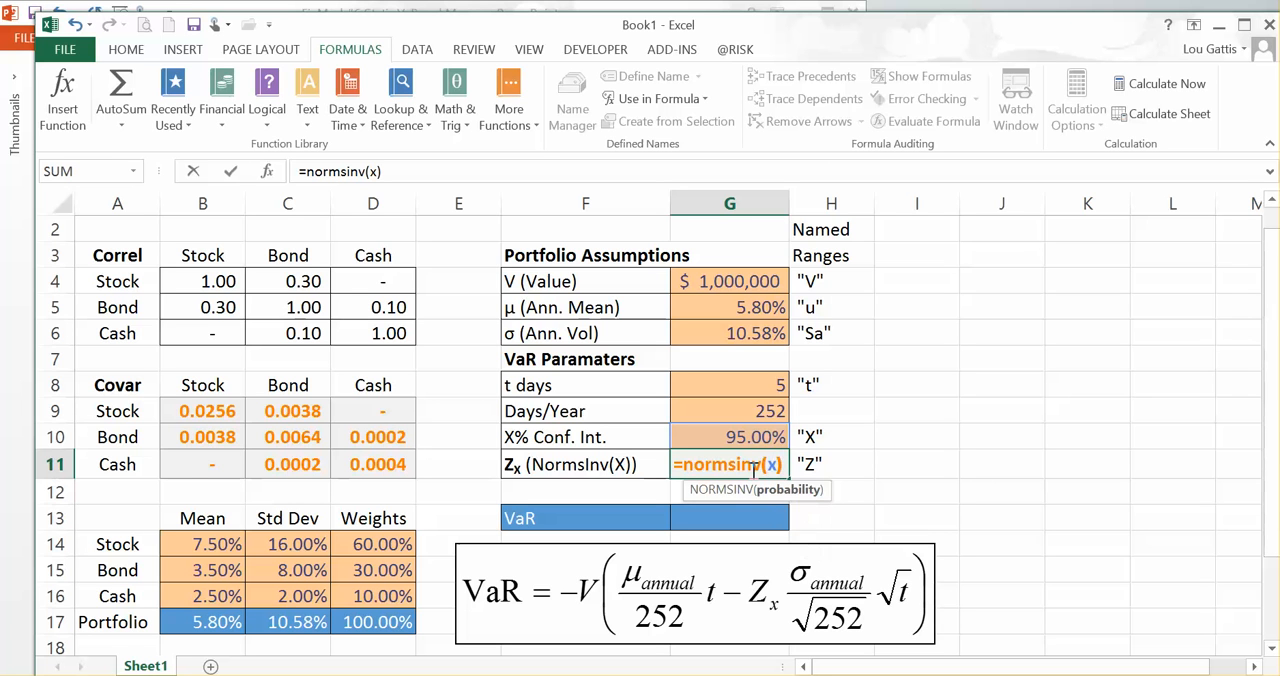
{"action": "type", "text": ")"}
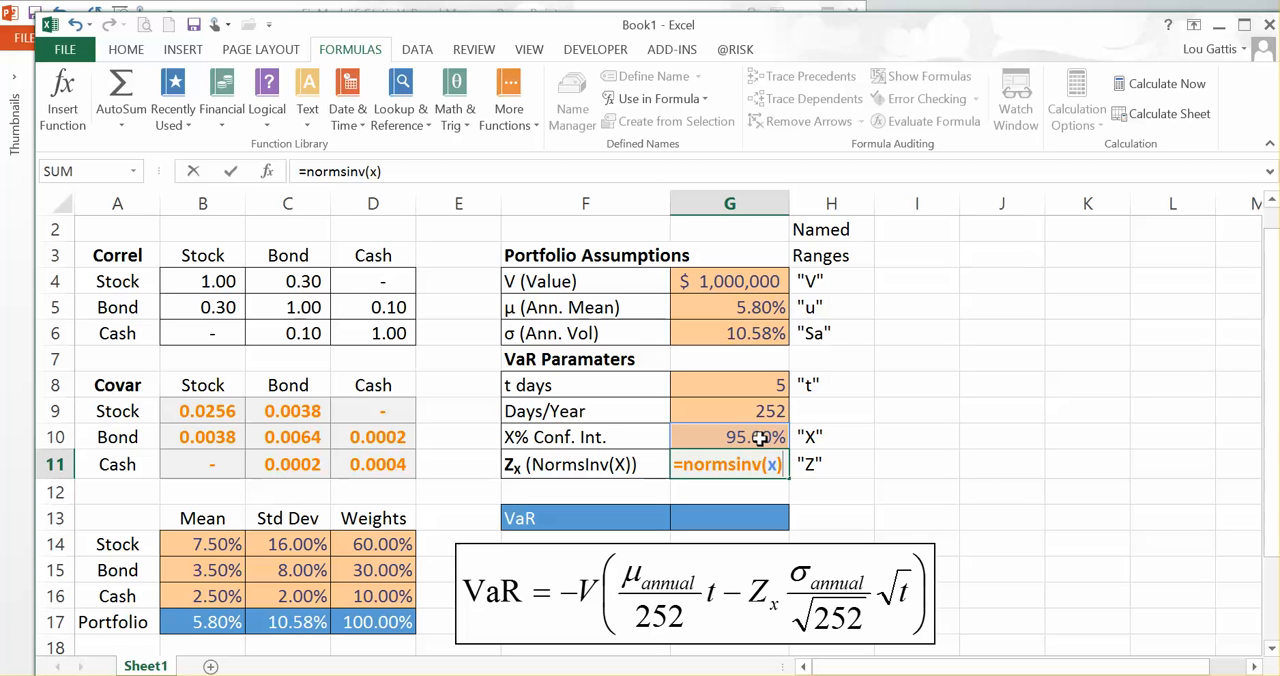
{"action": "key", "text": "Return"}
{"action": "left_click", "coordinate": [768, 463]}
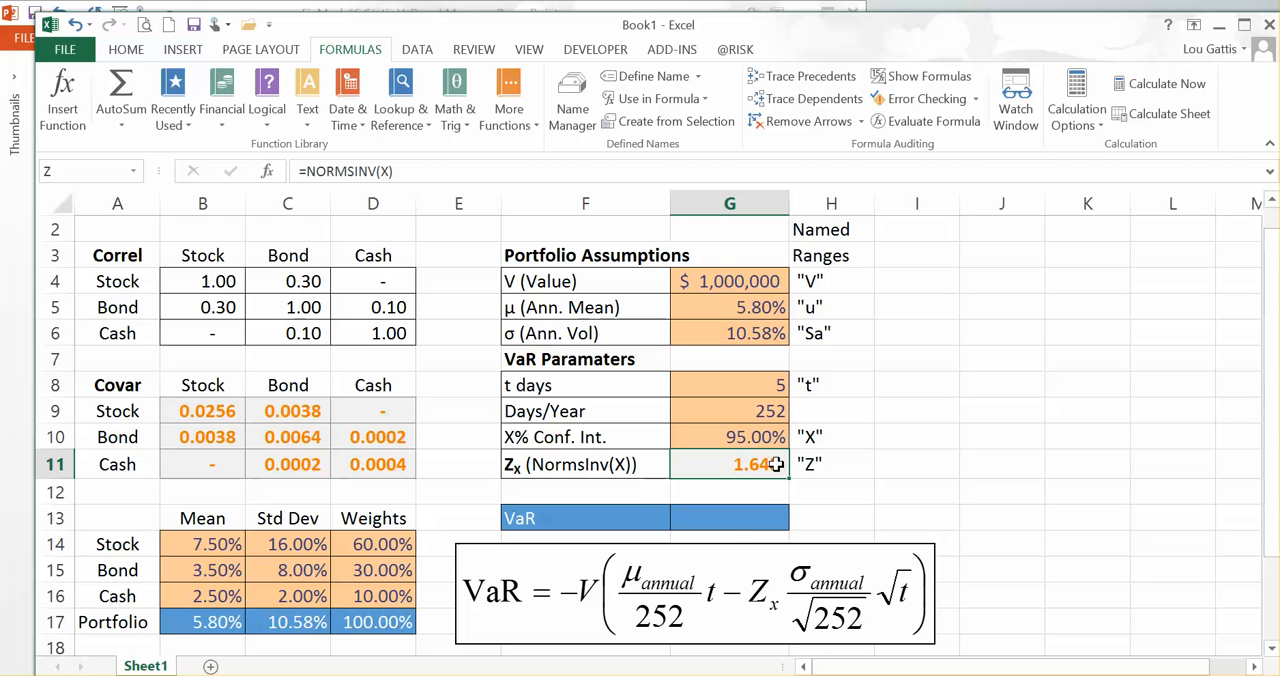
Step: Calculate the portfolio VaR in cell G13 with the formula =-v*(u/252*t-Z*(Sa/252^0.5)*t^0.5)
{"action": "left_click", "coordinate": [712, 520]}
{"action": "type", "text": "="}
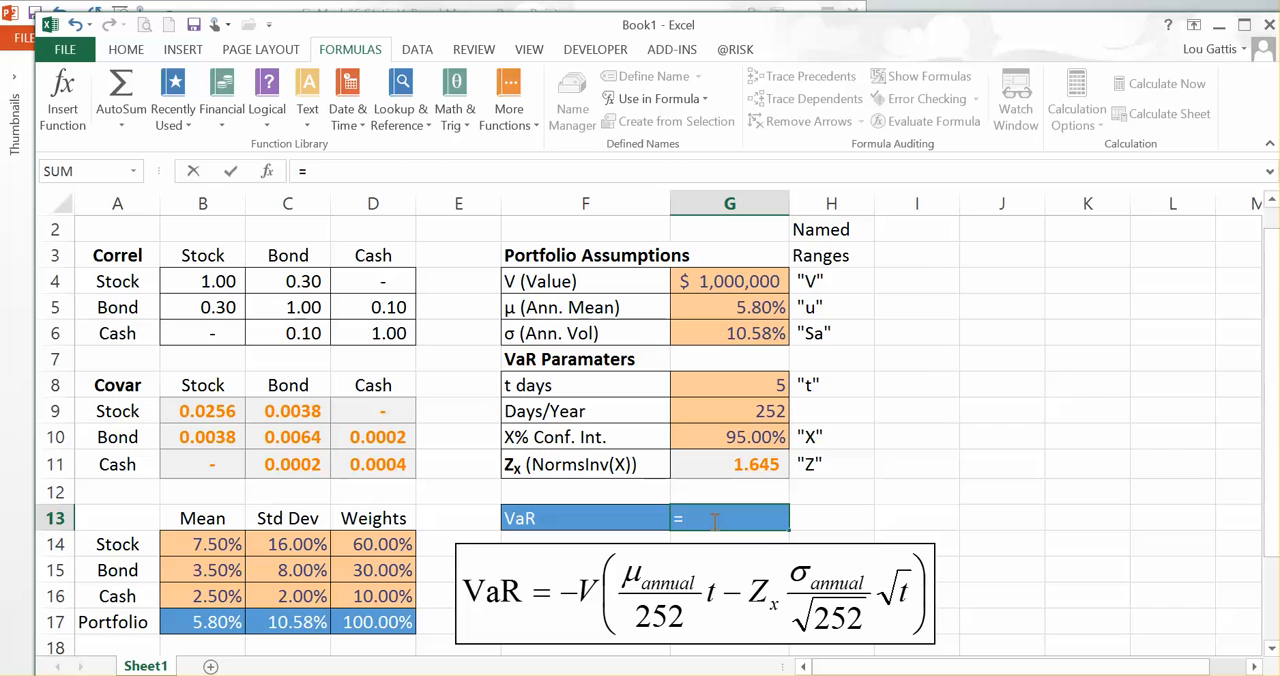
{"action": "type", "text": "-v"}
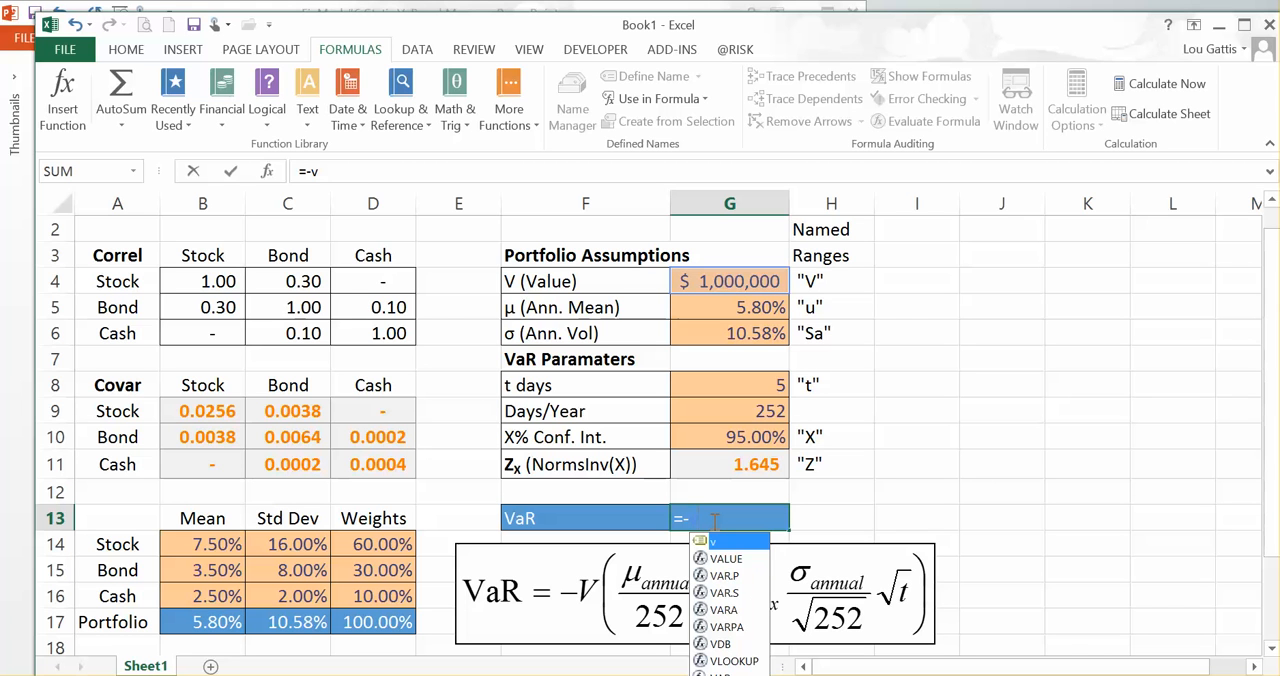
{"action": "type", "text": "*"}
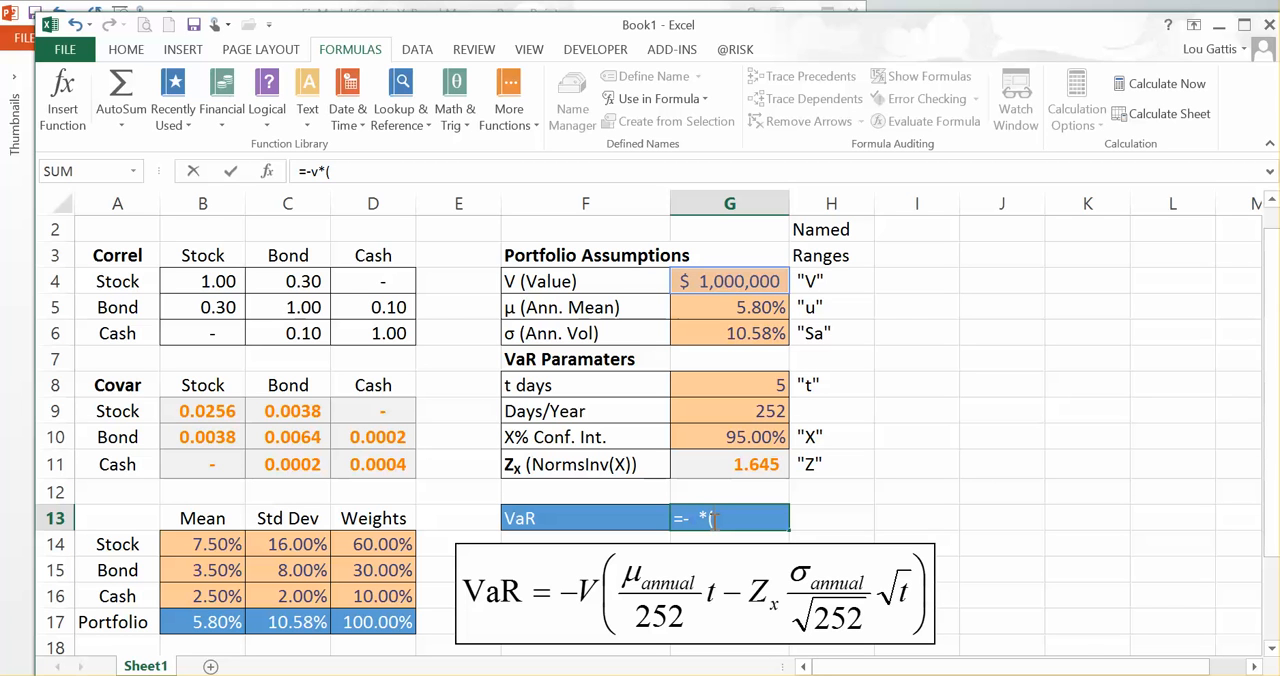
{"action": "type", "text": "(u"}
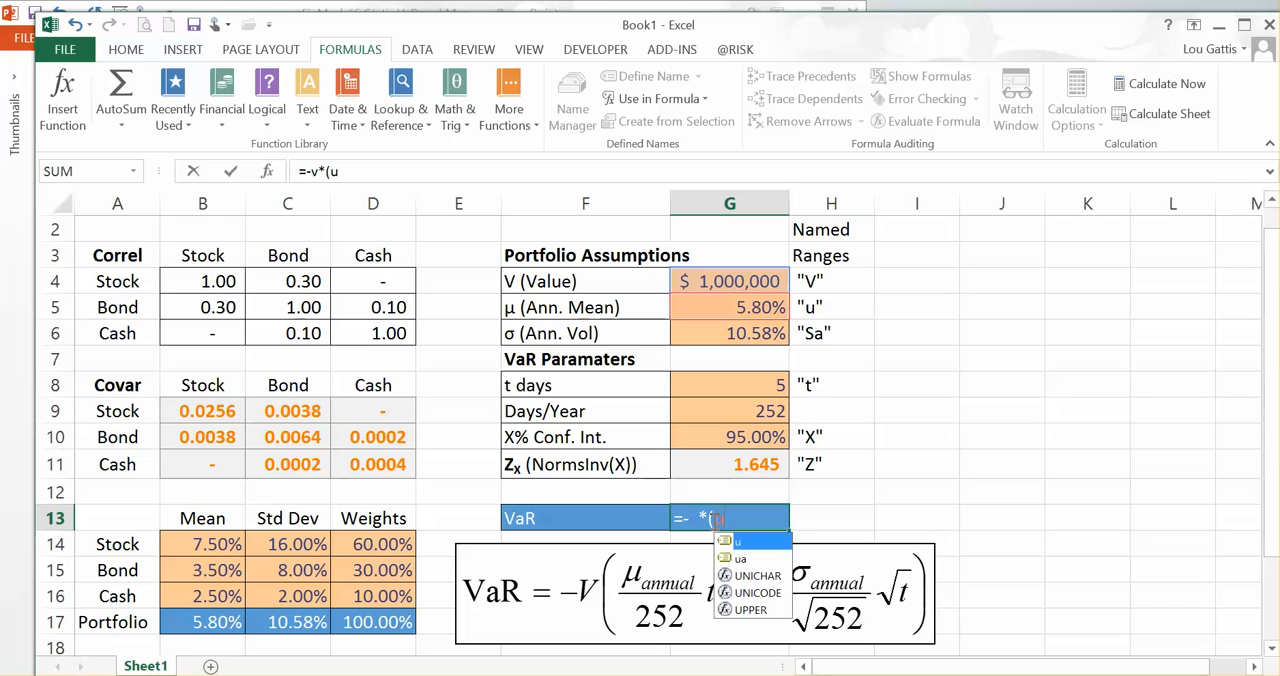
{"action": "type", "text": "/252"}
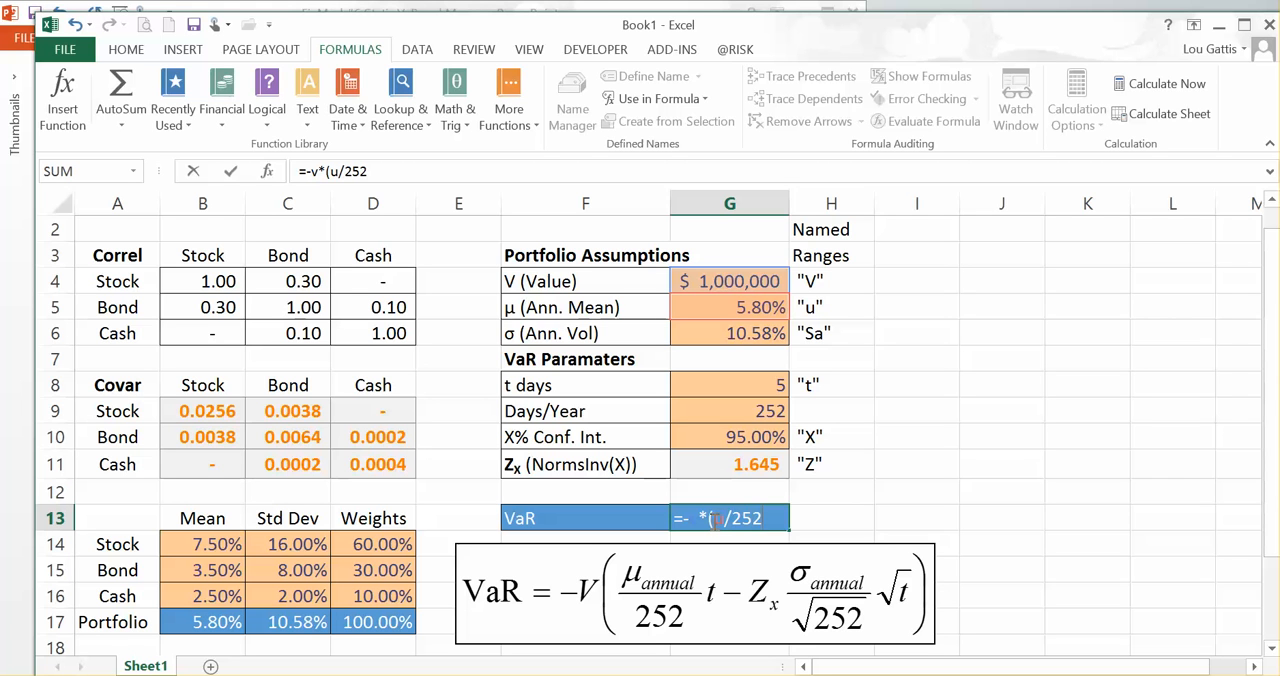
{"action": "type", "text": "*t"}
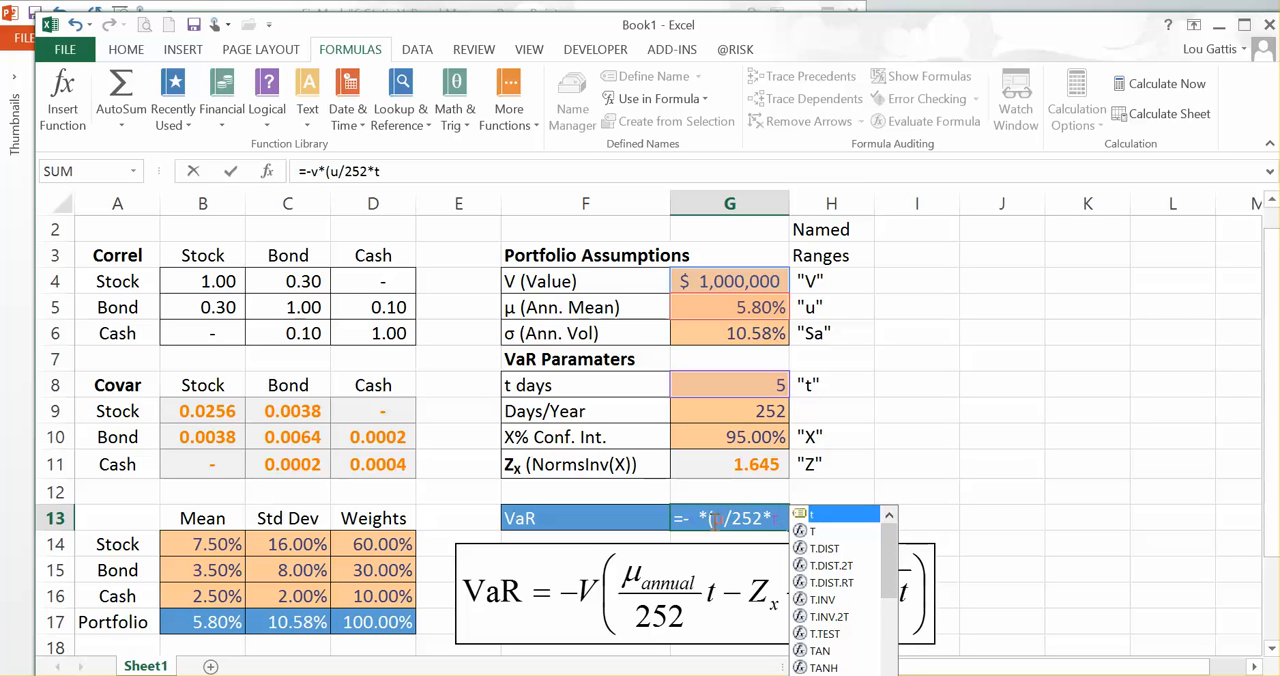
{"action": "type", "text": "-z"}
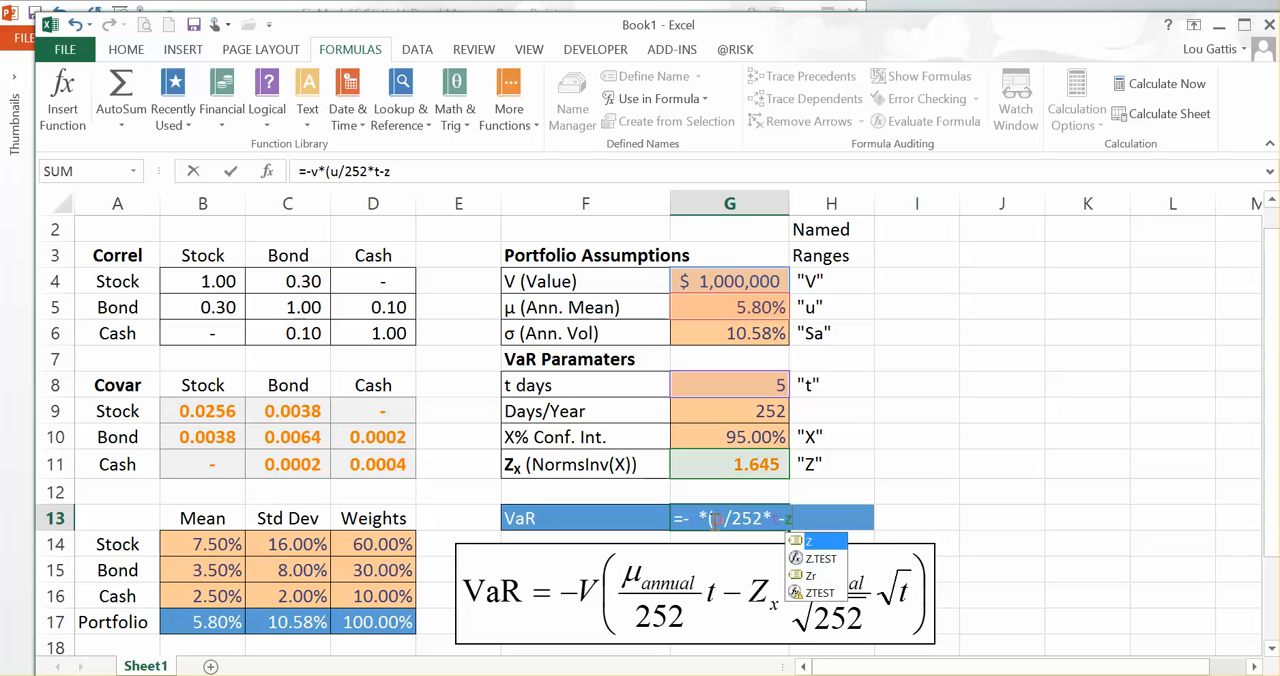
{"action": "type", "text": "*("}
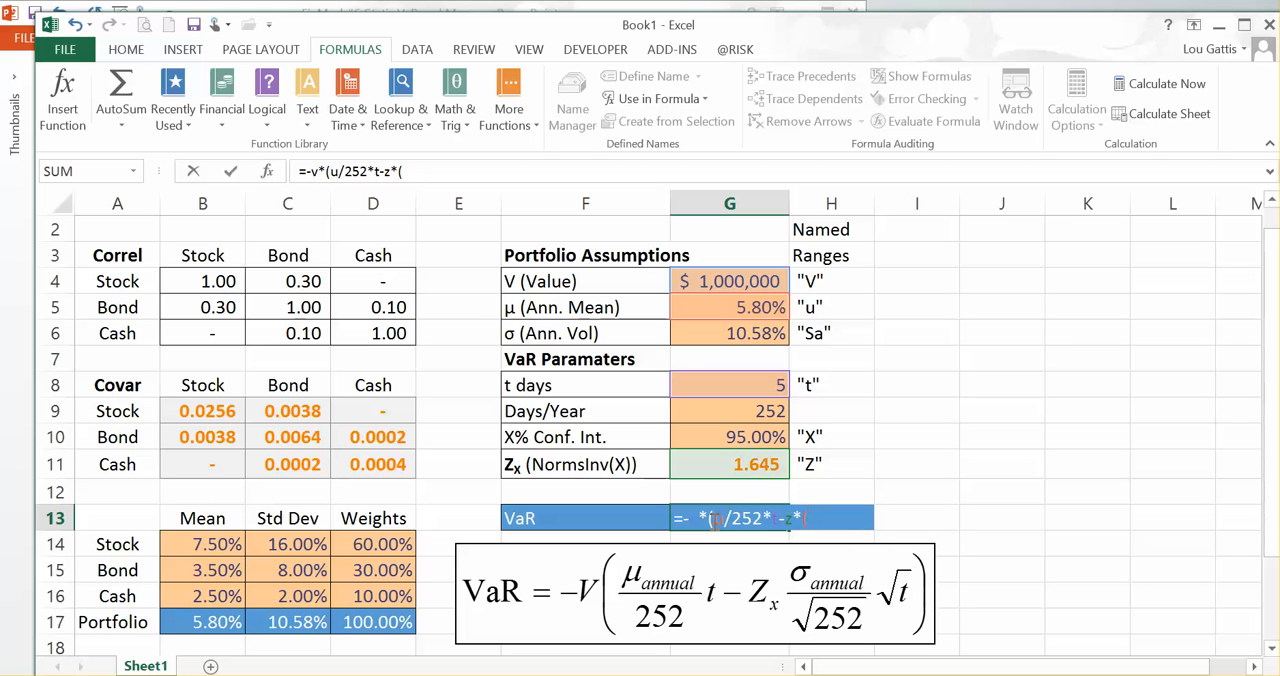
{"action": "type", "text": "sa/"}
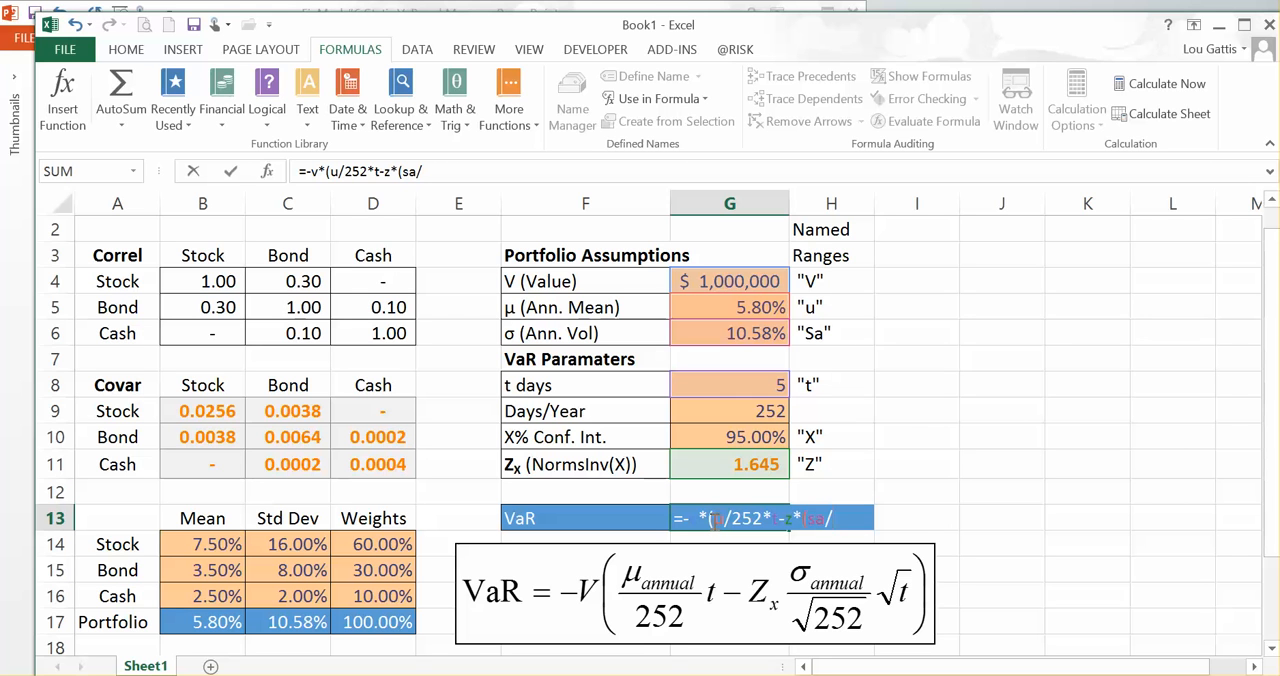
{"action": "type", "text": "252^.5)"}
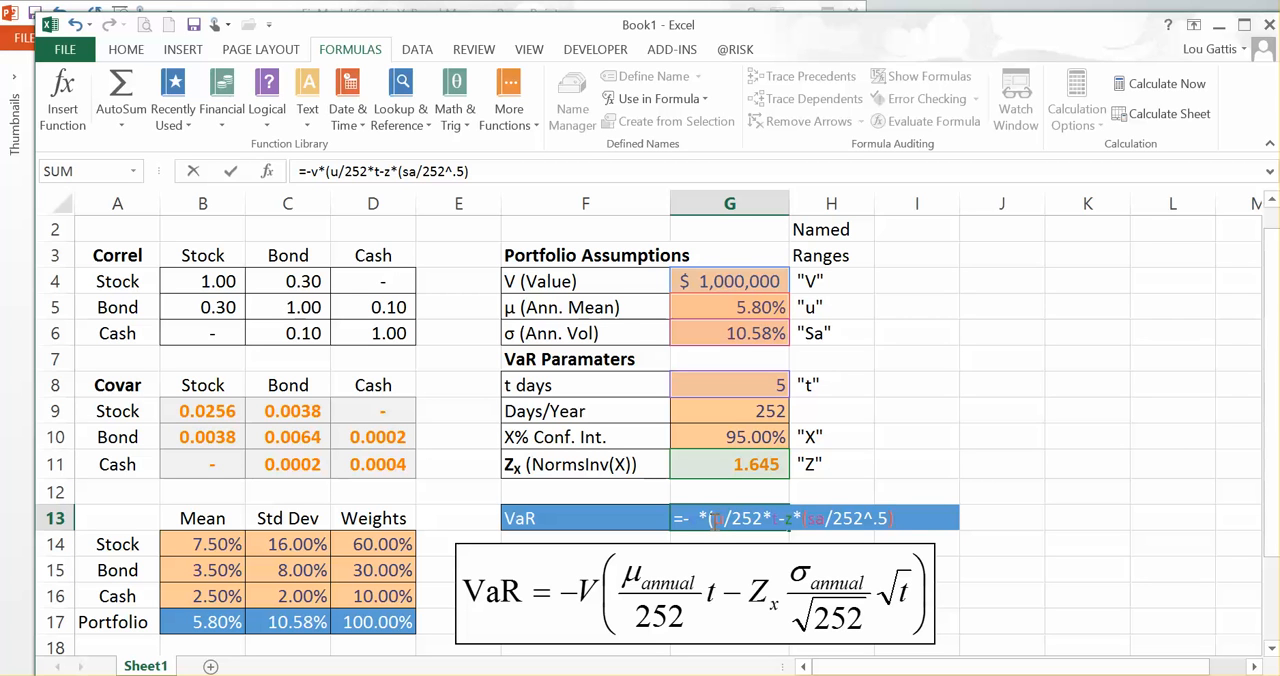
{"action": "type", "text": "*t"}
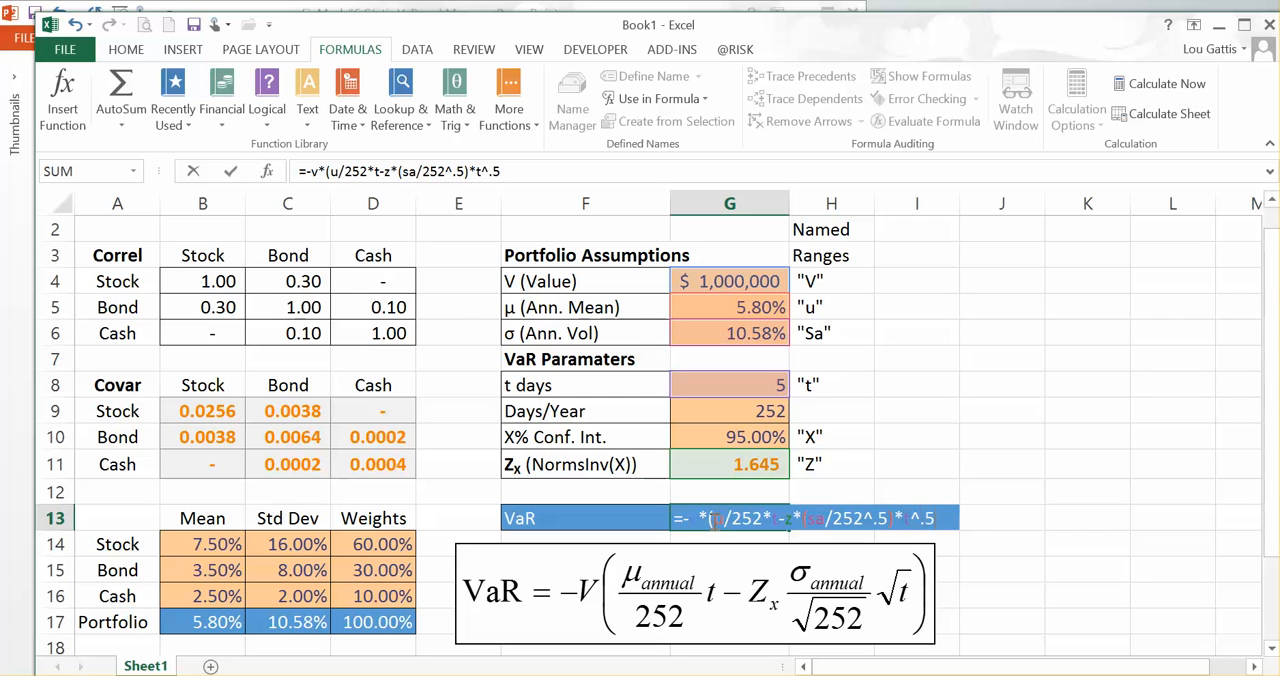
{"action": "type", "text": "^.5)"}
{"action": "key", "text": "Return"}
{"action": "left_click", "coordinate": [712, 520]}
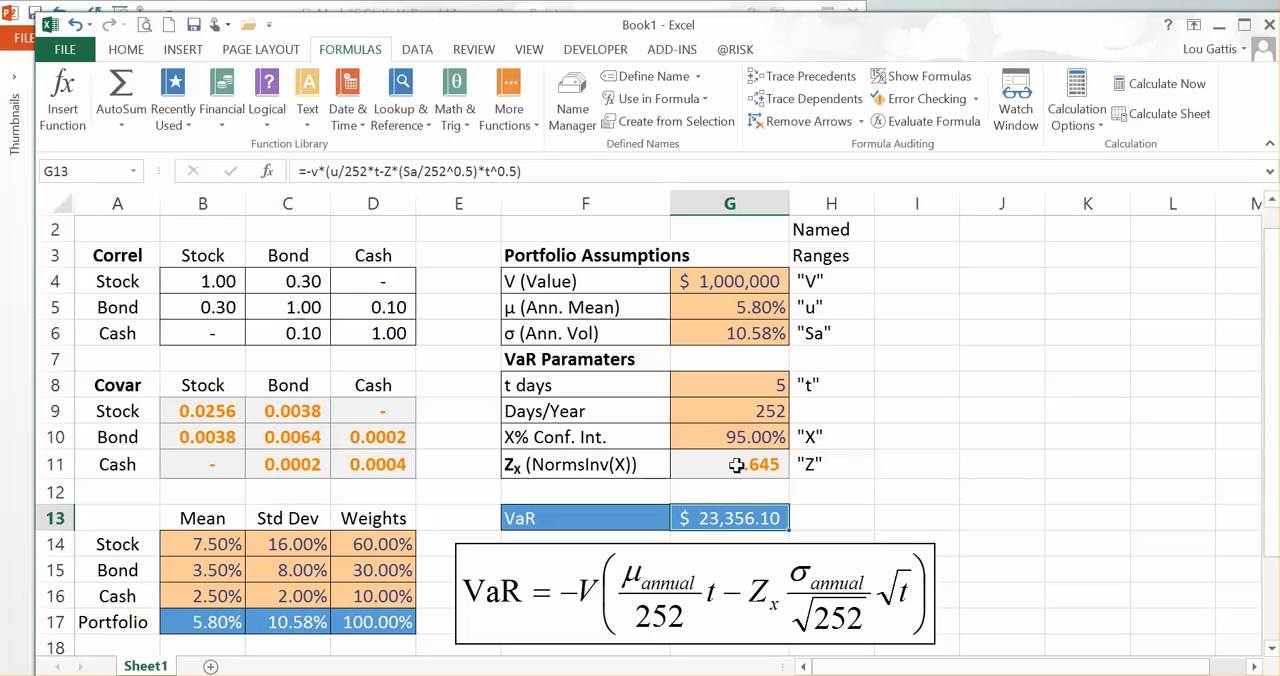
Step: Test the VaR with t days set to 1 and the confidence interval set to 99%
{"action": "left_click", "coordinate": [734, 381]}
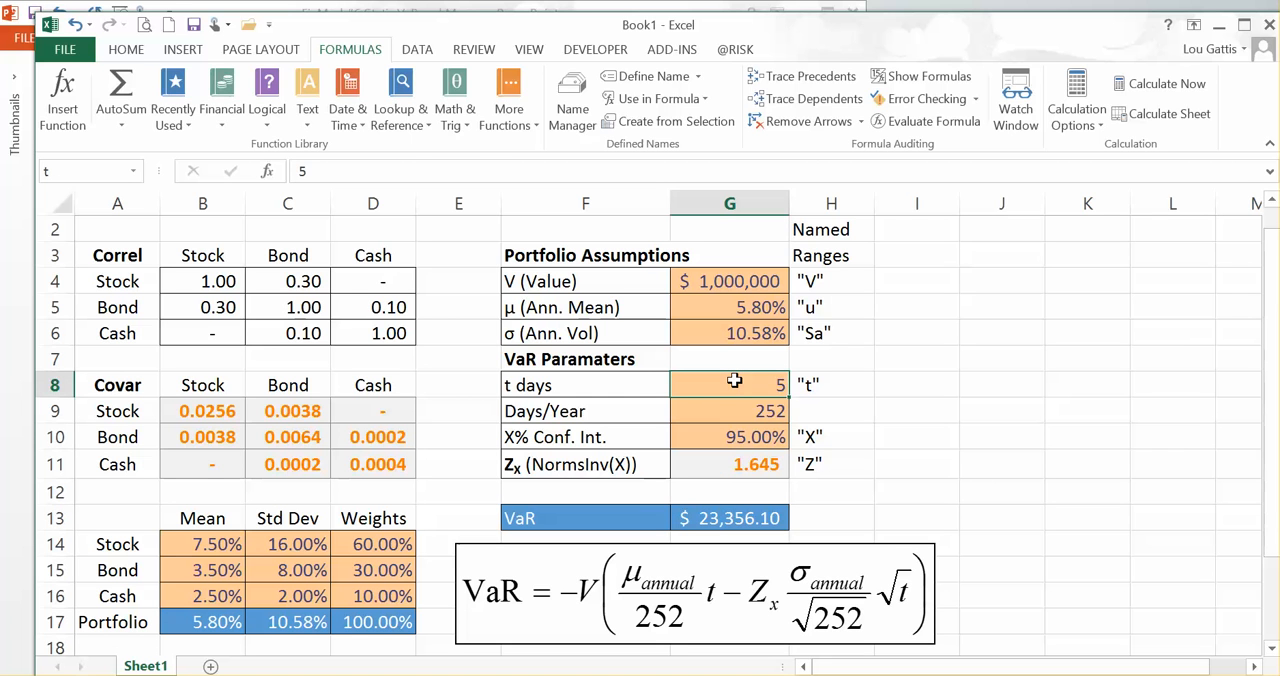
{"action": "type", "text": "1"}
{"action": "key", "text": "Return"}
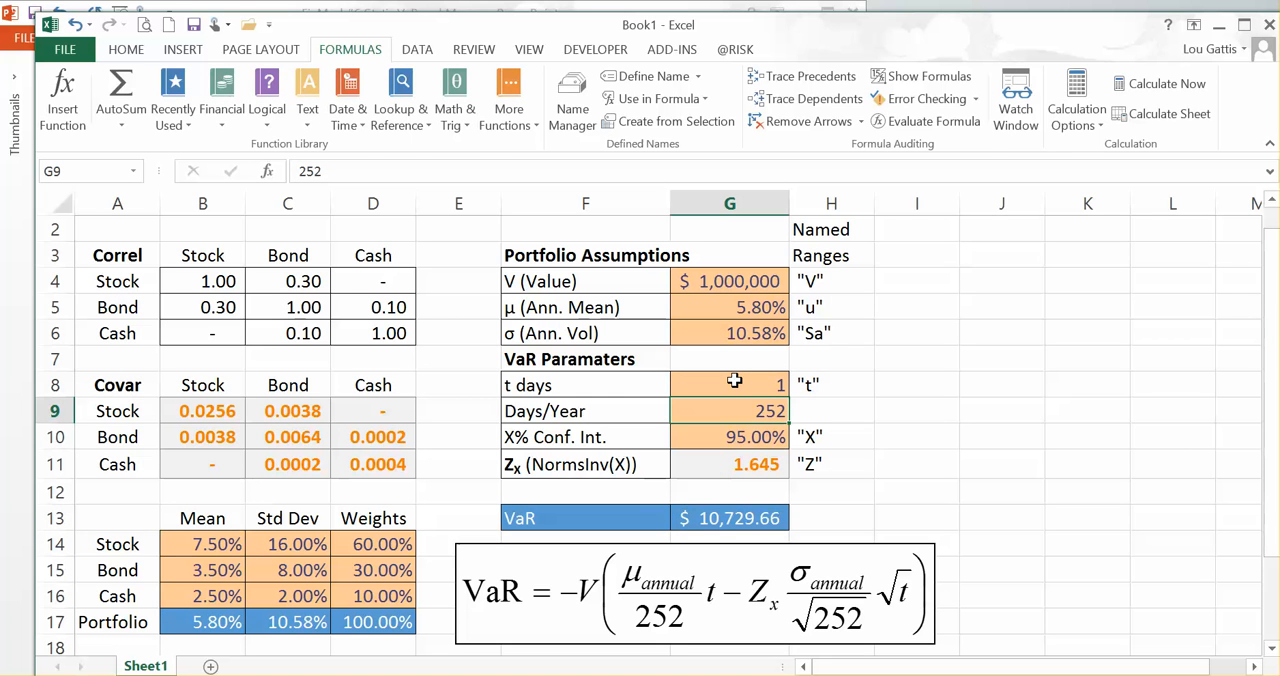
{"action": "left_click", "coordinate": [742, 438]}
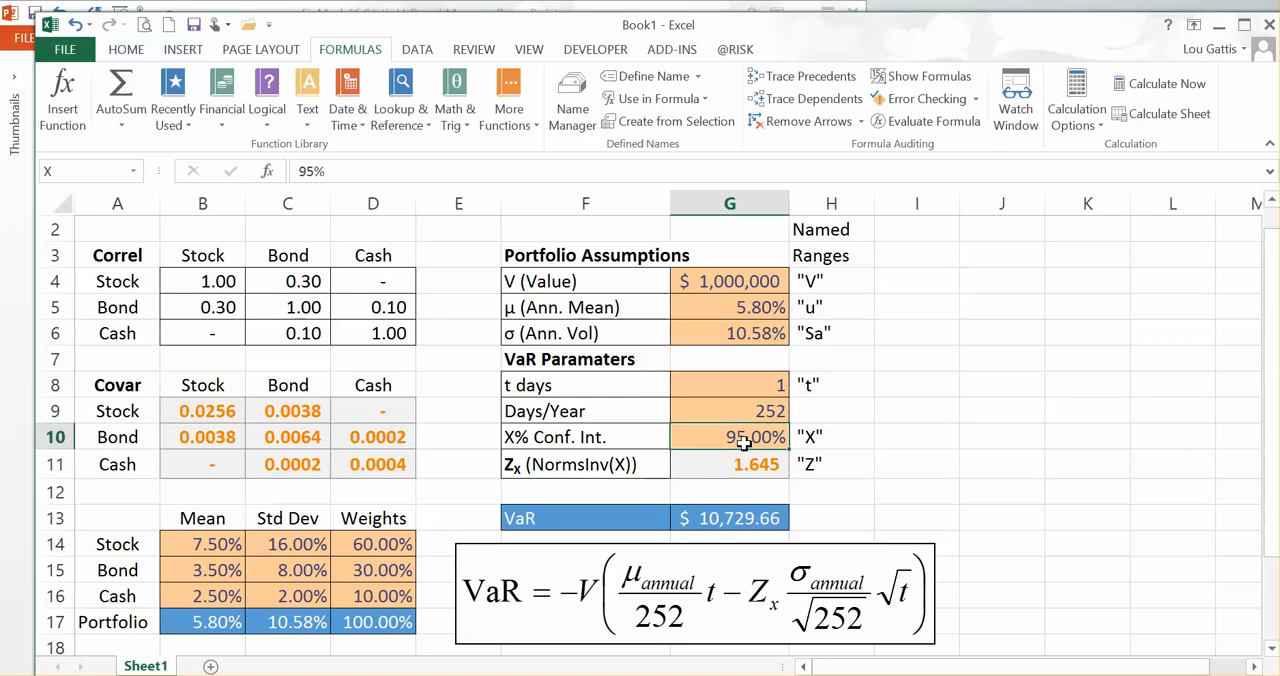
{"action": "type", "text": "99%"}
{"action": "key", "text": "Return"}
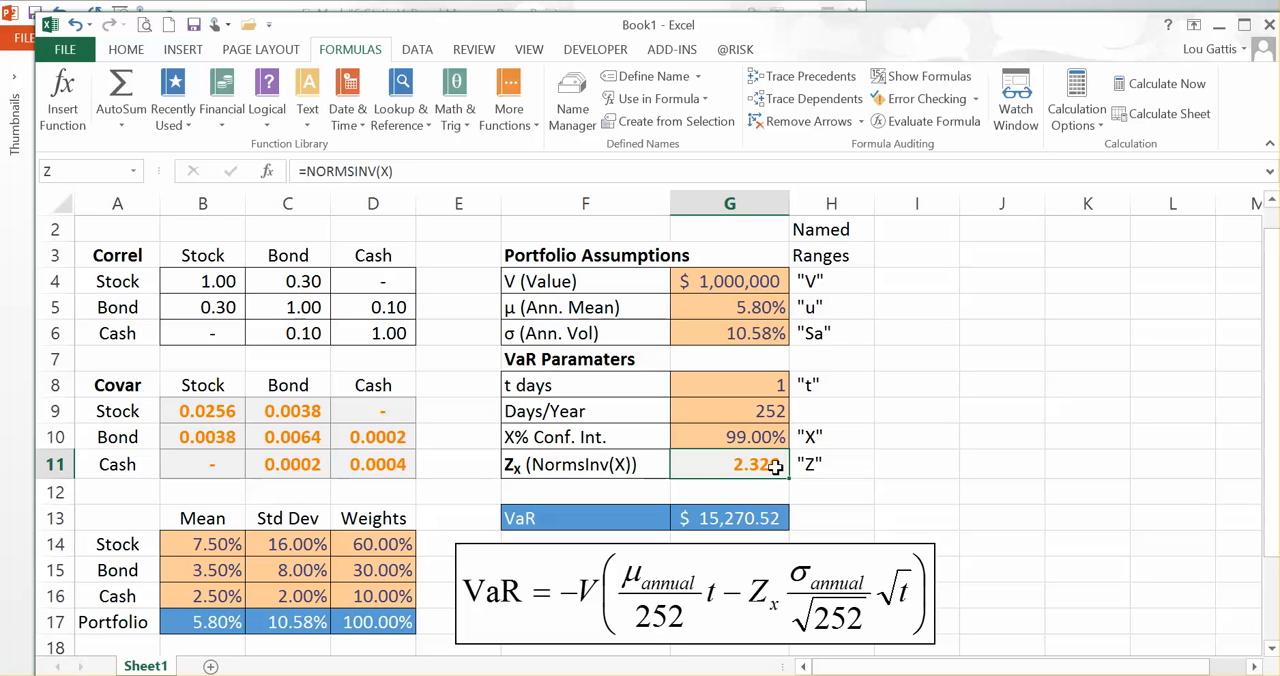
Step: Set the confidence interval in G10 to 95% and t days in G8 to 252
{"action": "left_click", "coordinate": [730, 442]}
{"action": "type", "text": "95"}
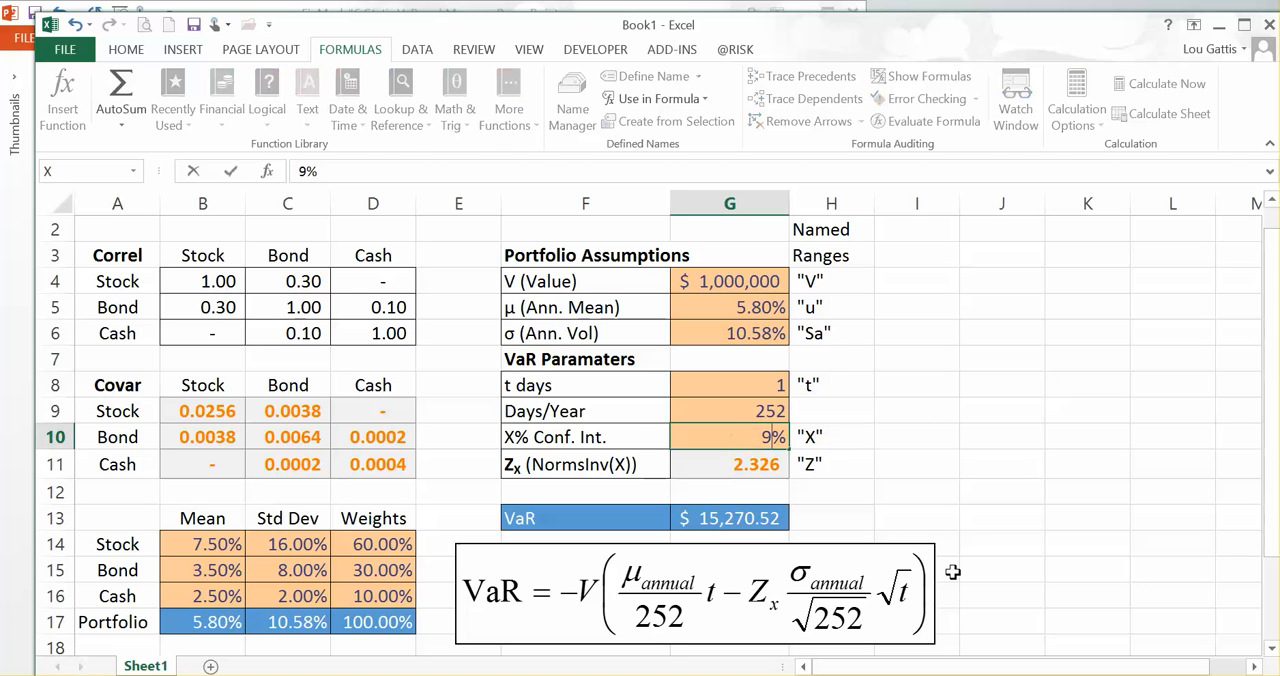
{"action": "key", "text": "Up"}
{"action": "key", "text": "Up"}
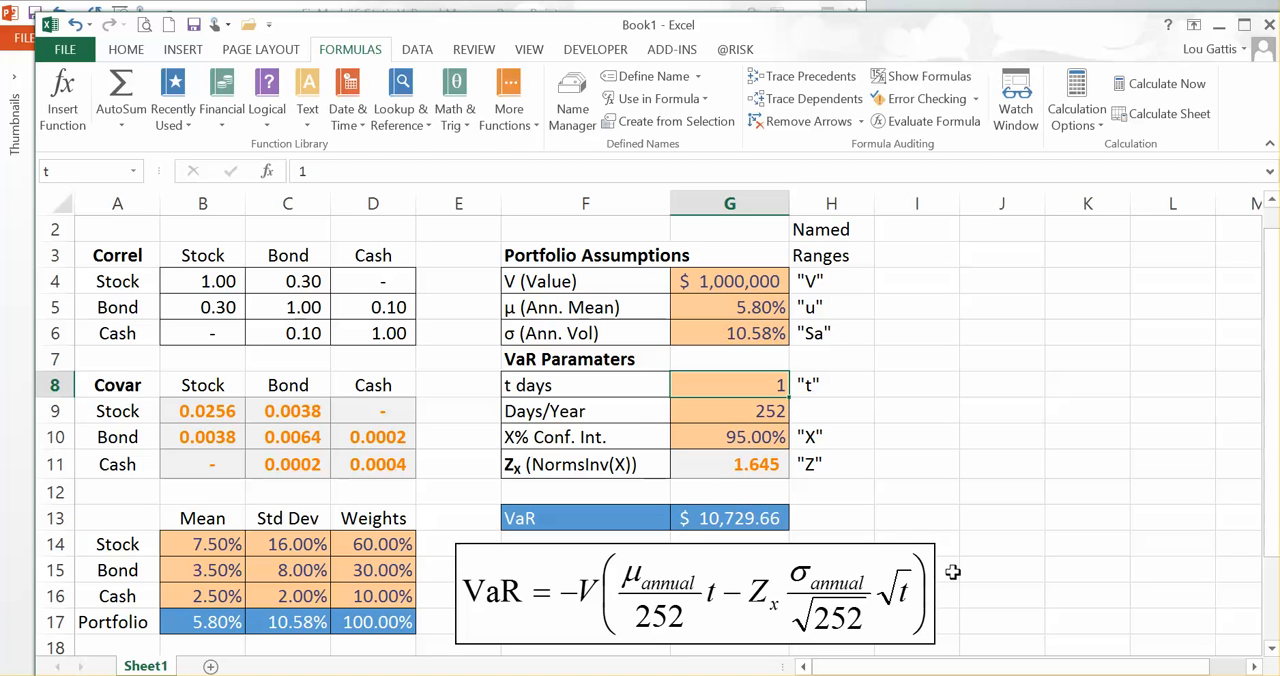
{"action": "type", "text": "252"}
{"action": "key", "text": "Return"}
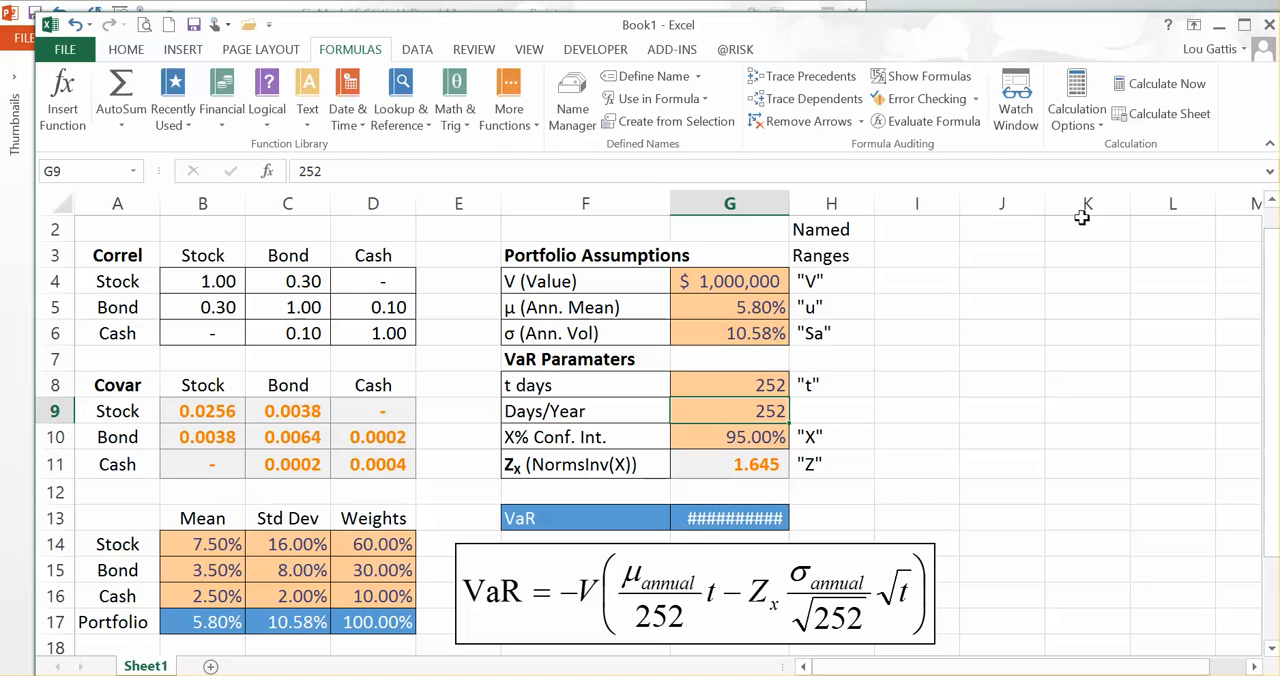
Step: Widen column G to fit the VaR amount and review the t days, Zx and VaR cells
{"action": "left_click_drag", "start_coordinate": [790, 207], "coordinate": [807, 205]}
{"action": "left_click", "coordinate": [783, 384]}
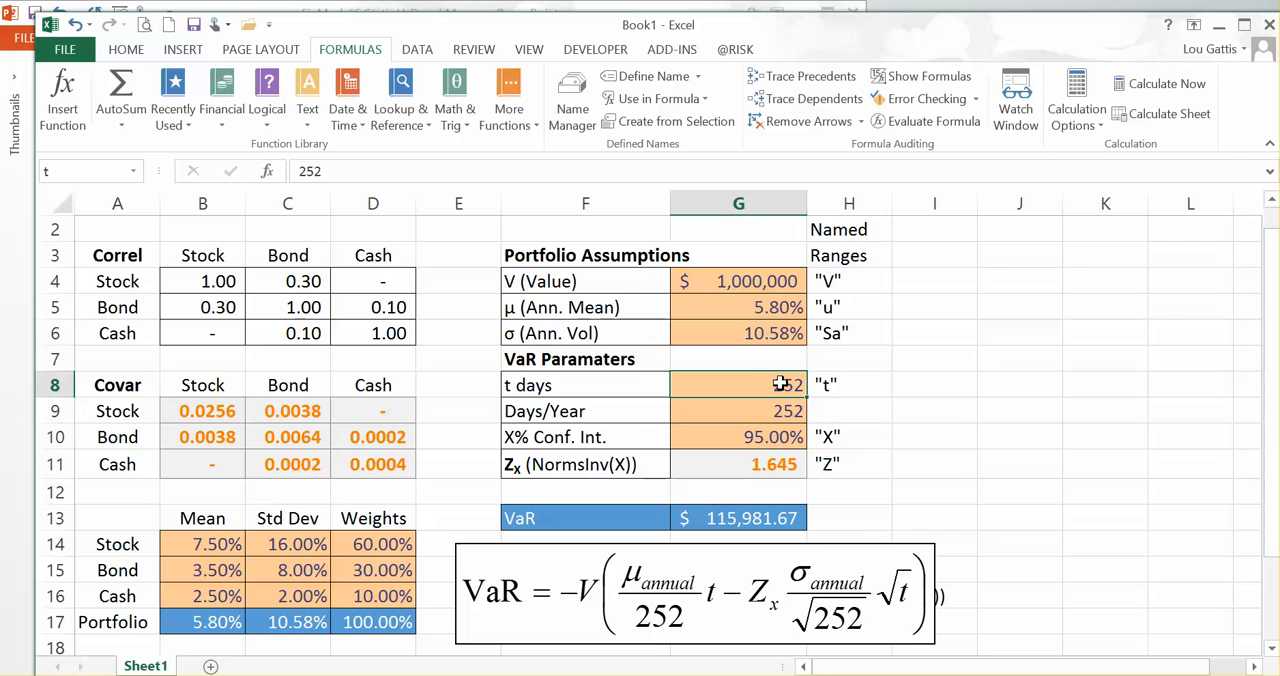
{"action": "key", "text": "Return"}
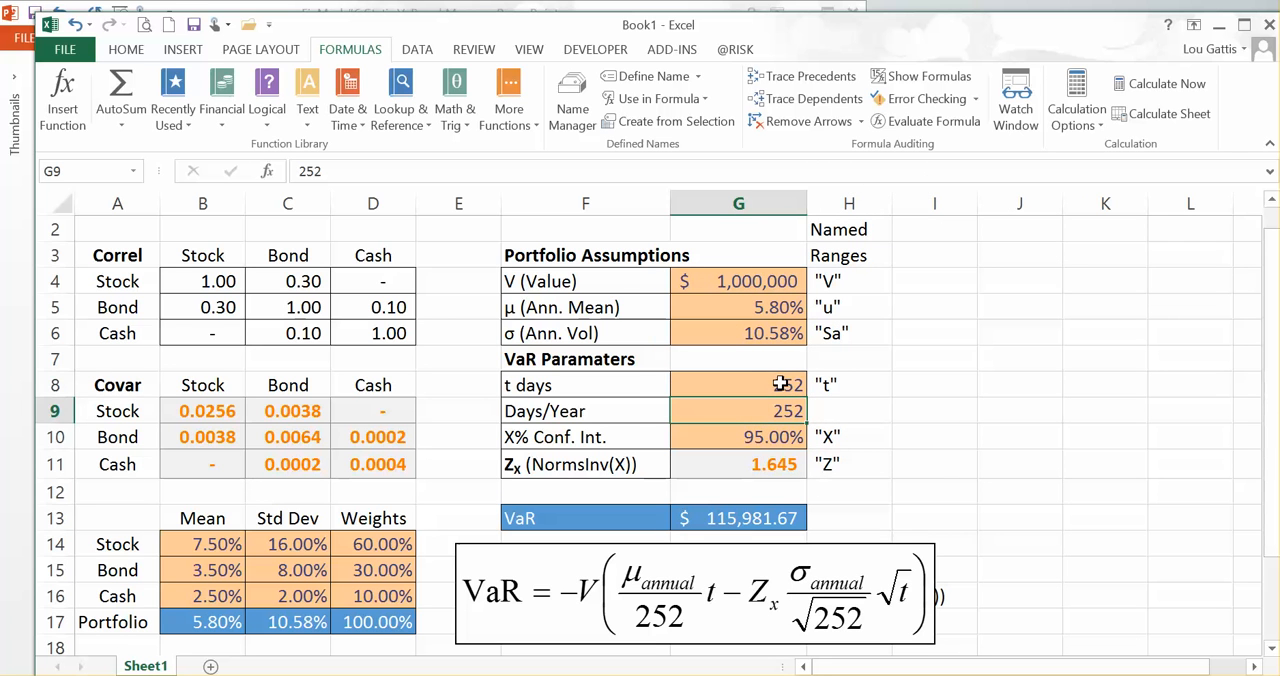
{"action": "left_click", "coordinate": [752, 464]}
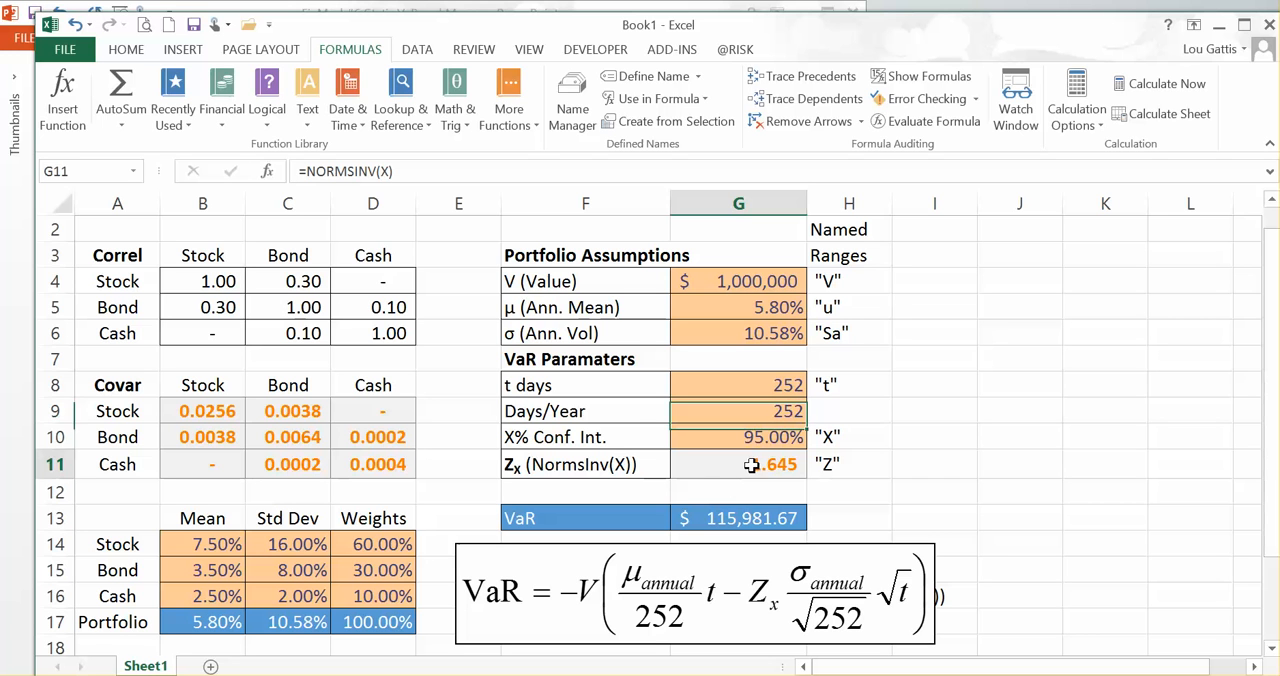
{"action": "left_click", "coordinate": [751, 517]}
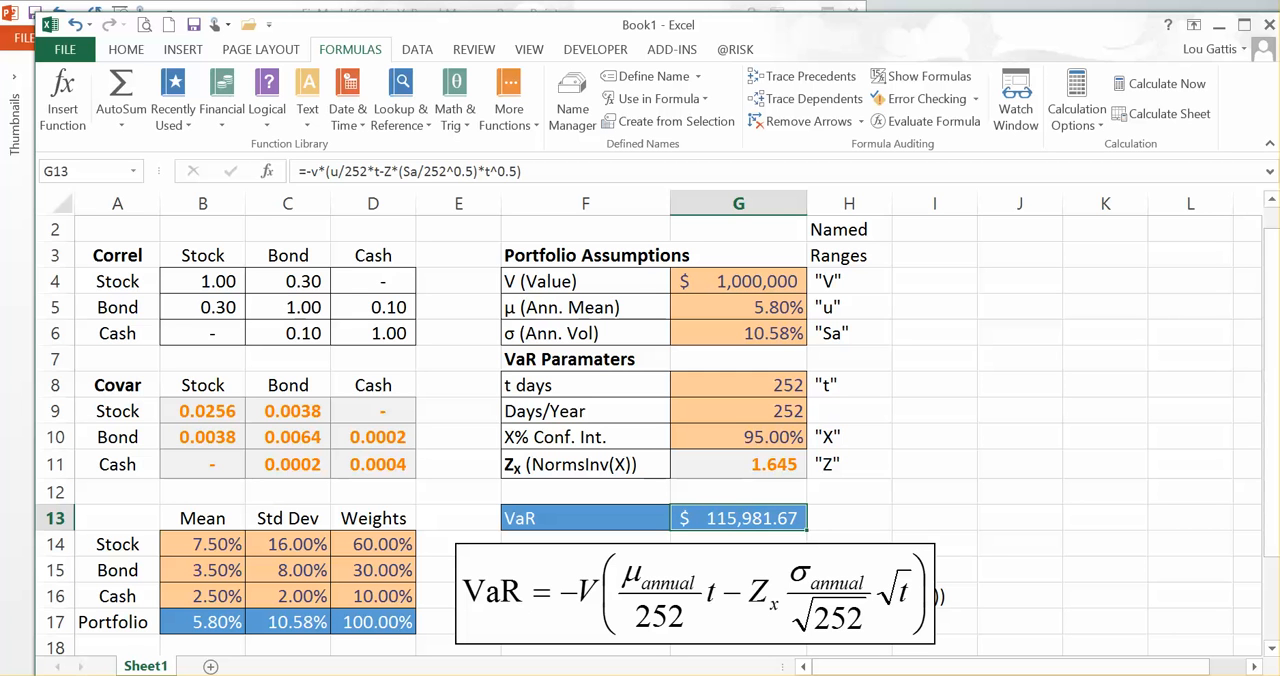
Step: Switch to the PowerPoint presentation and advance past the Analytical VaR slide to the Simulated VaR and GBM slide
{"action": "left_click", "coordinate": [285, 605]}
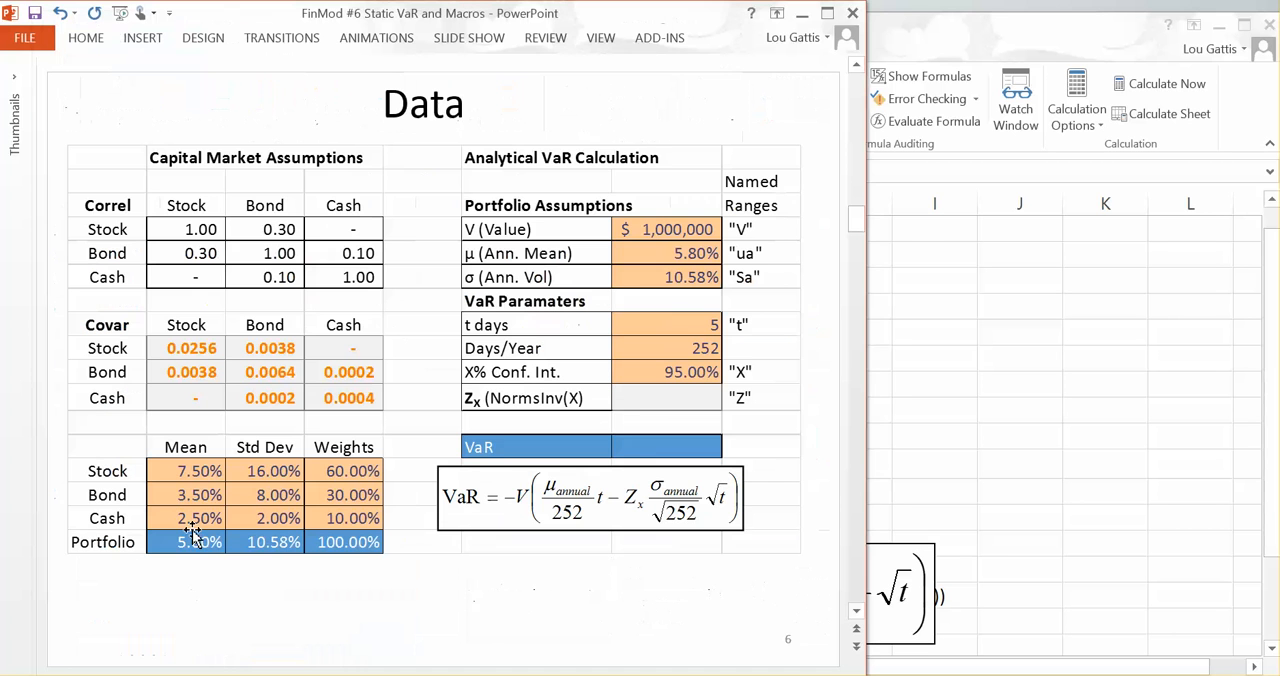
{"action": "left_click", "coordinate": [857, 613]}
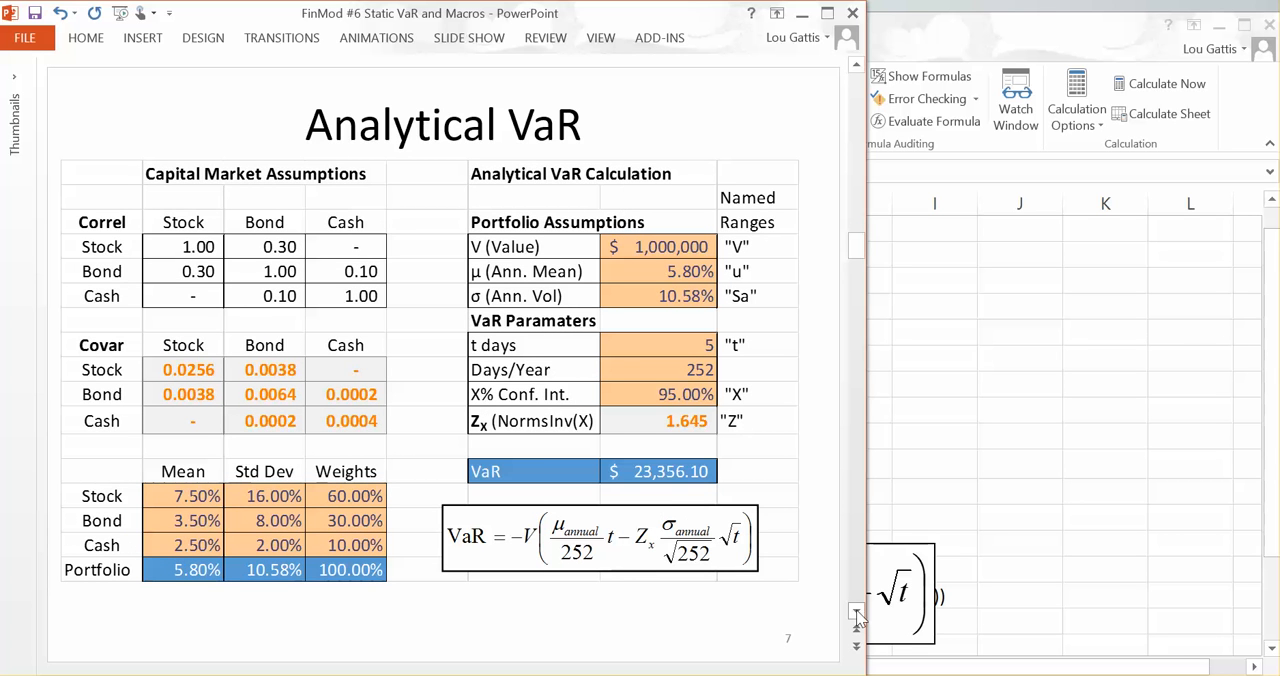
{"action": "left_click", "coordinate": [857, 613]}
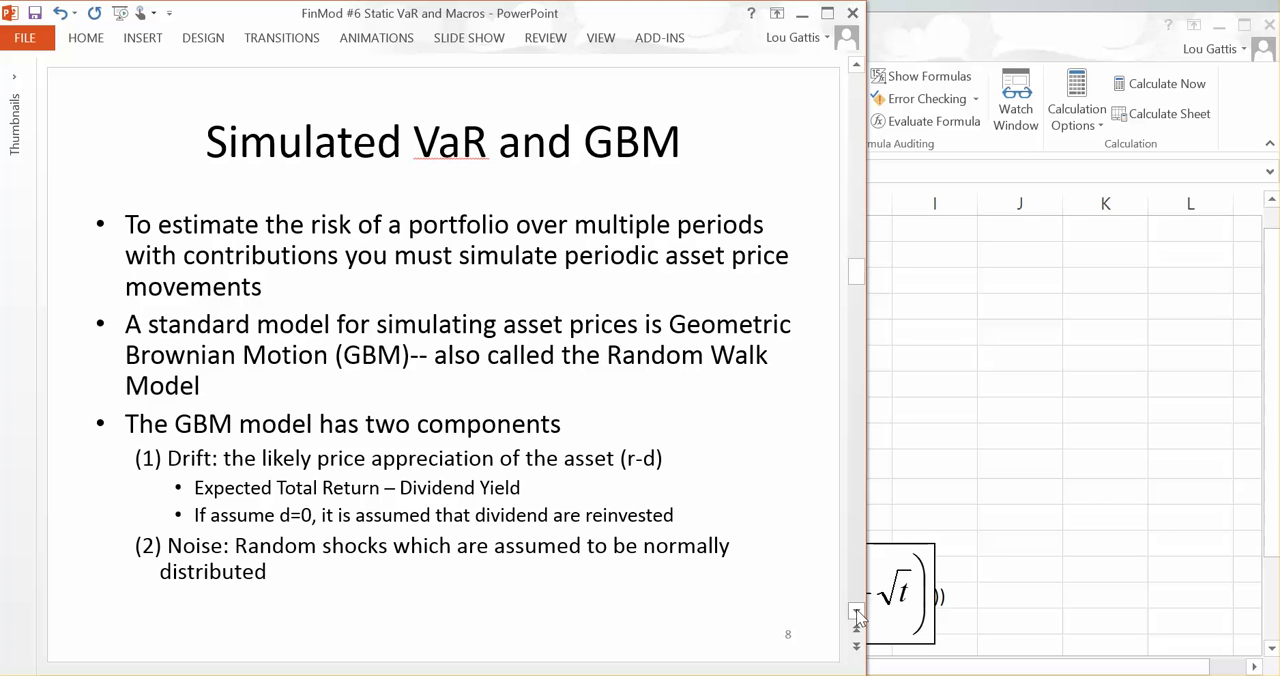
Step: Switch to Excel, inspect the cell reference used by the Zx formula in G11, and return to the PowerPoint presentation
{"action": "key", "text": "alt+Tab"}
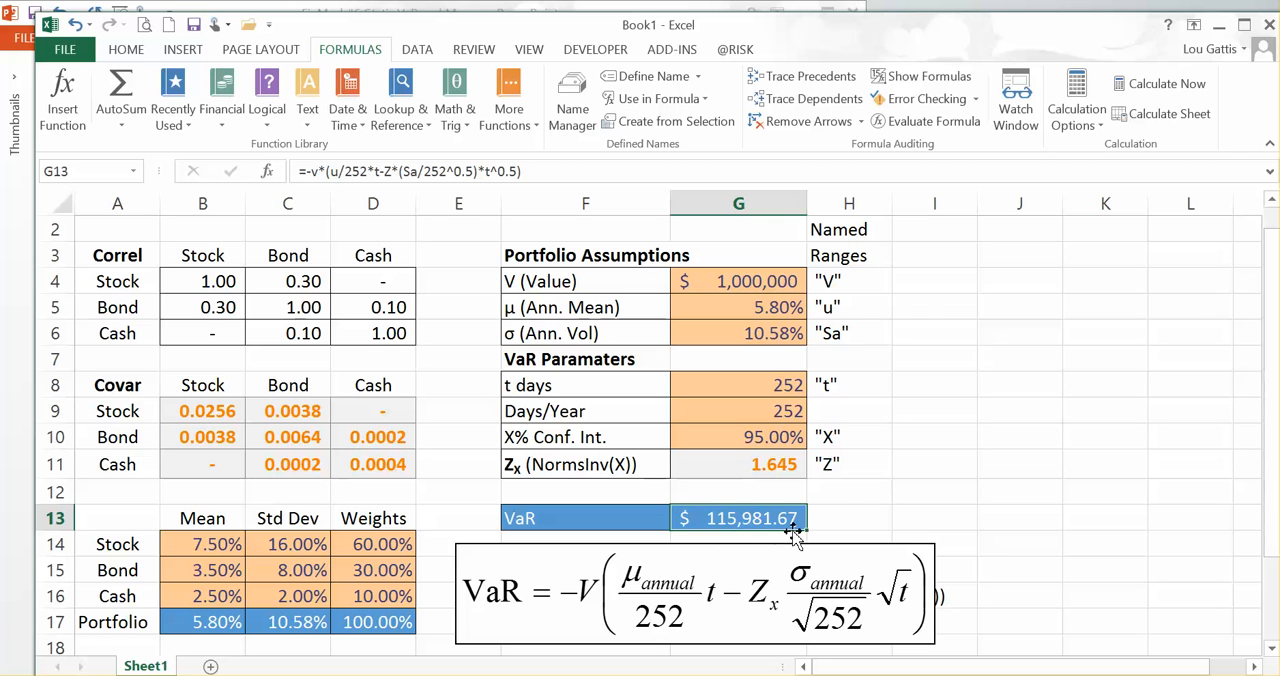
{"action": "left_click", "coordinate": [763, 461]}
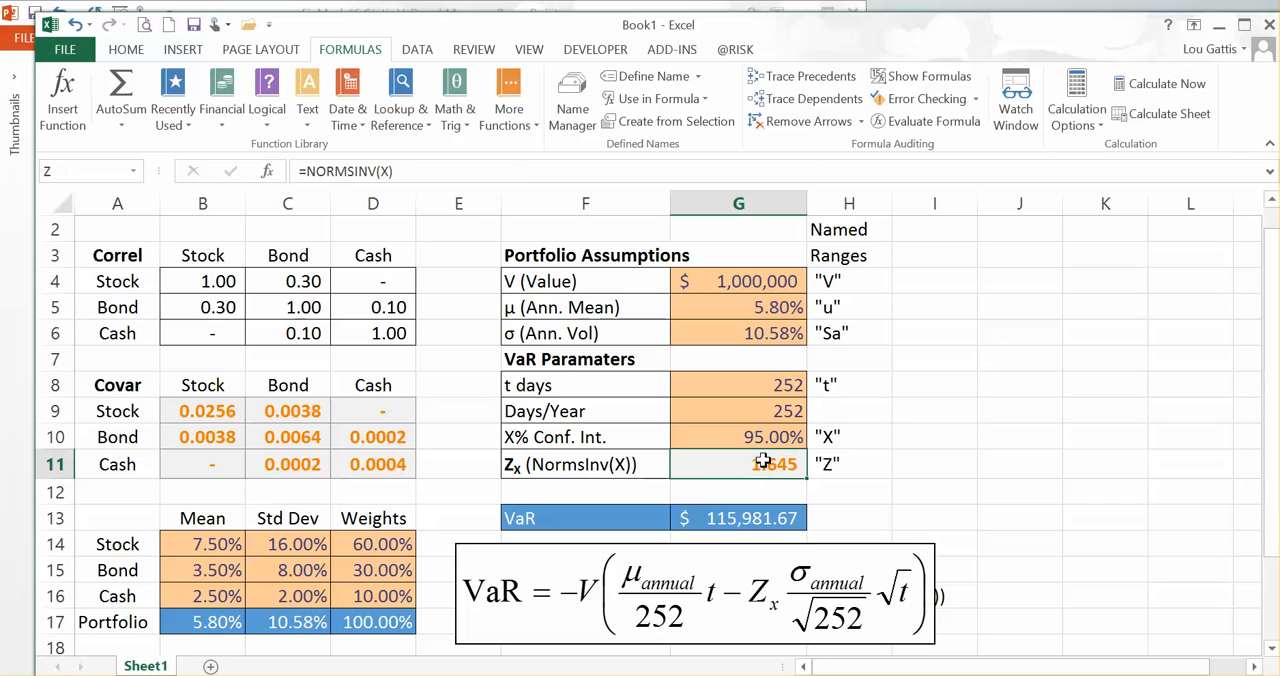
{"action": "left_click", "coordinate": [406, 170]}
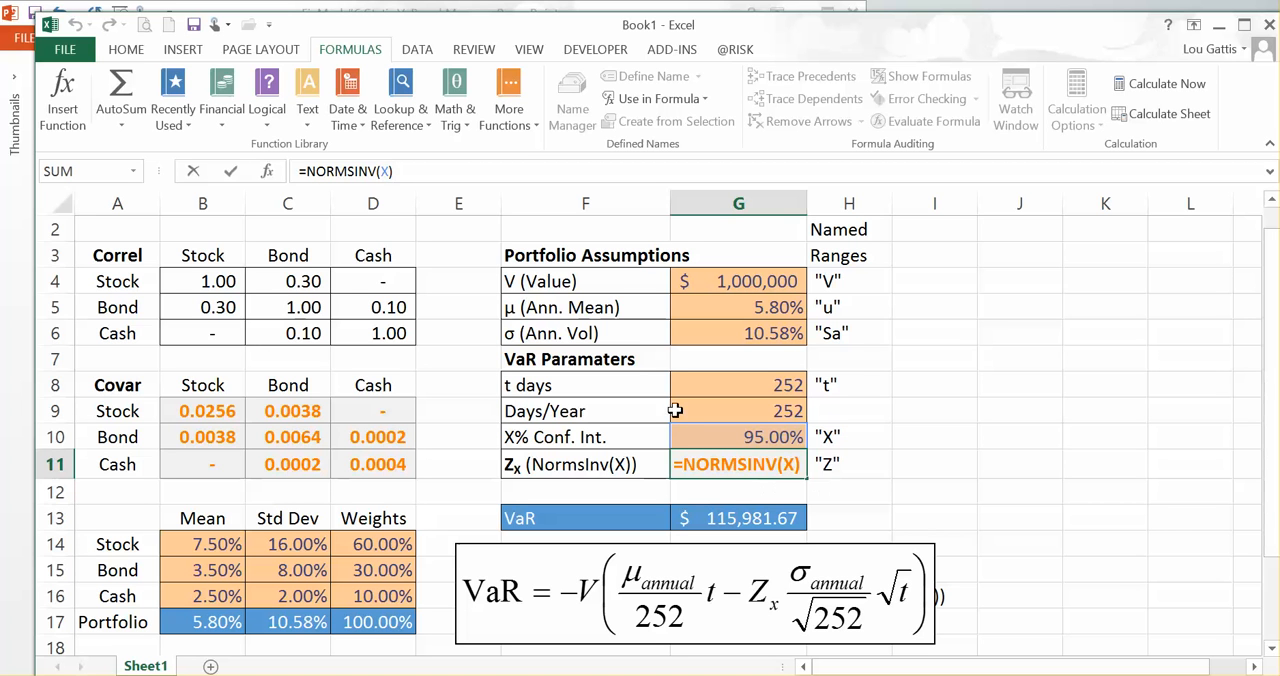
{"action": "key", "text": "Escape"}
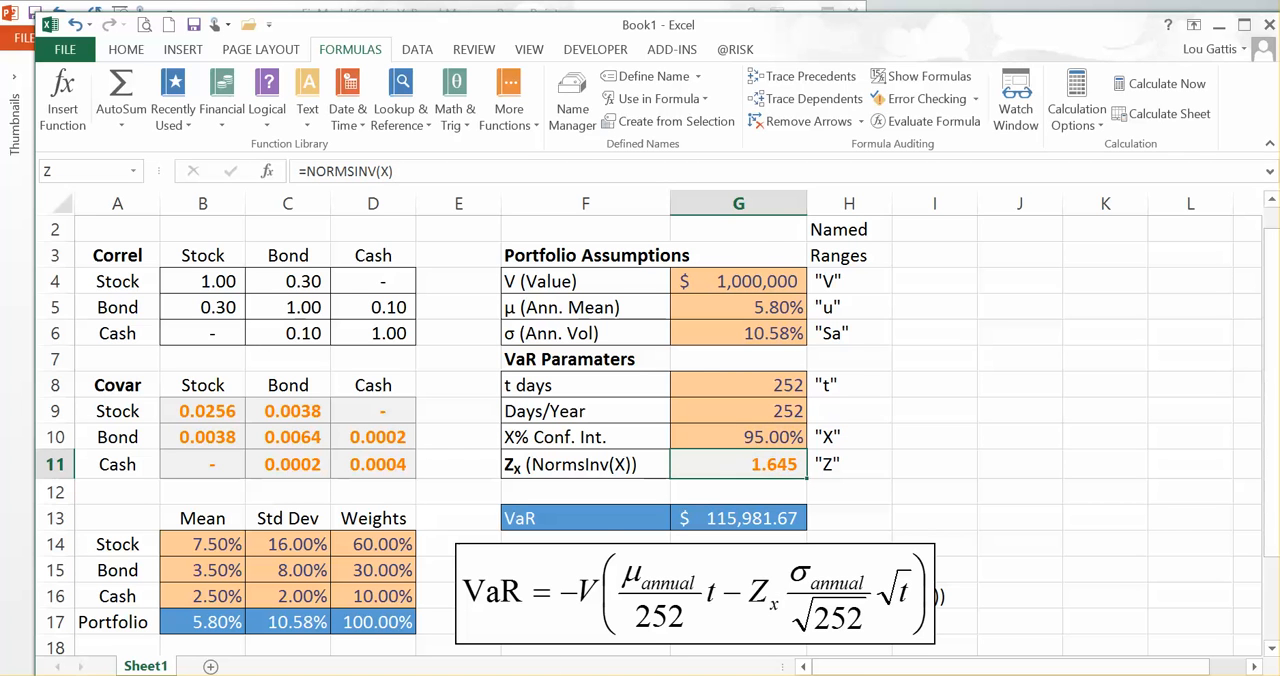
{"action": "key", "text": "alt+Tab"}
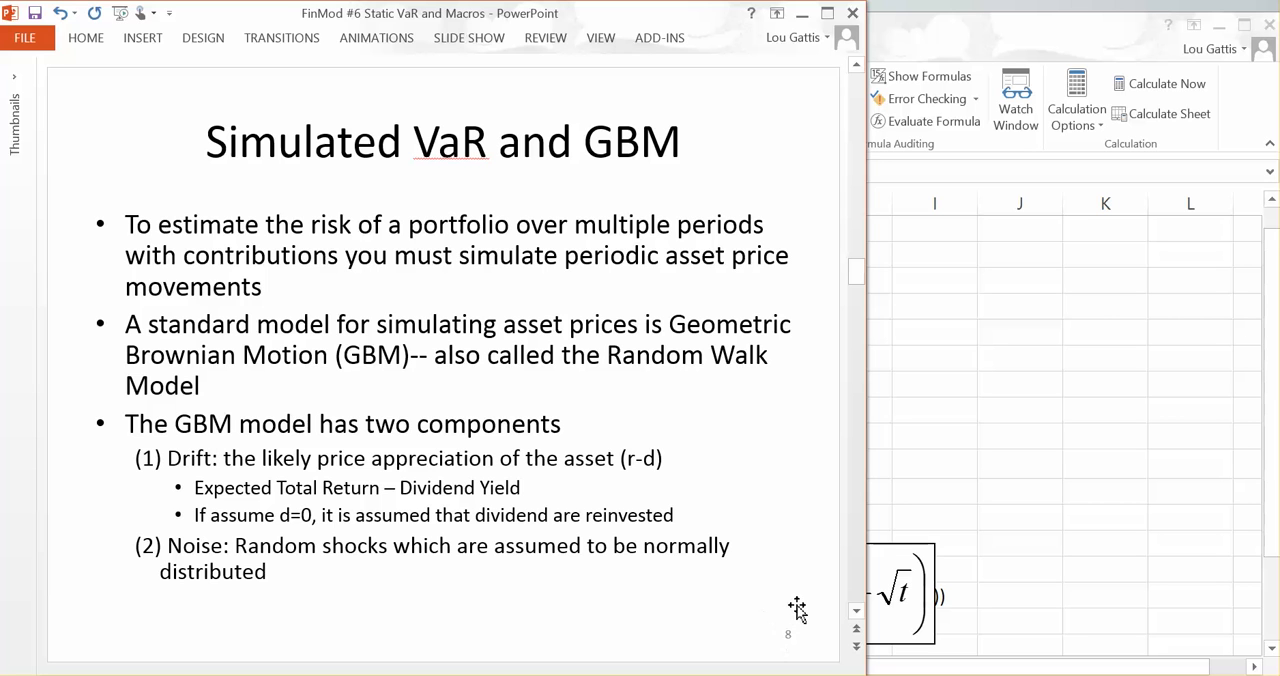
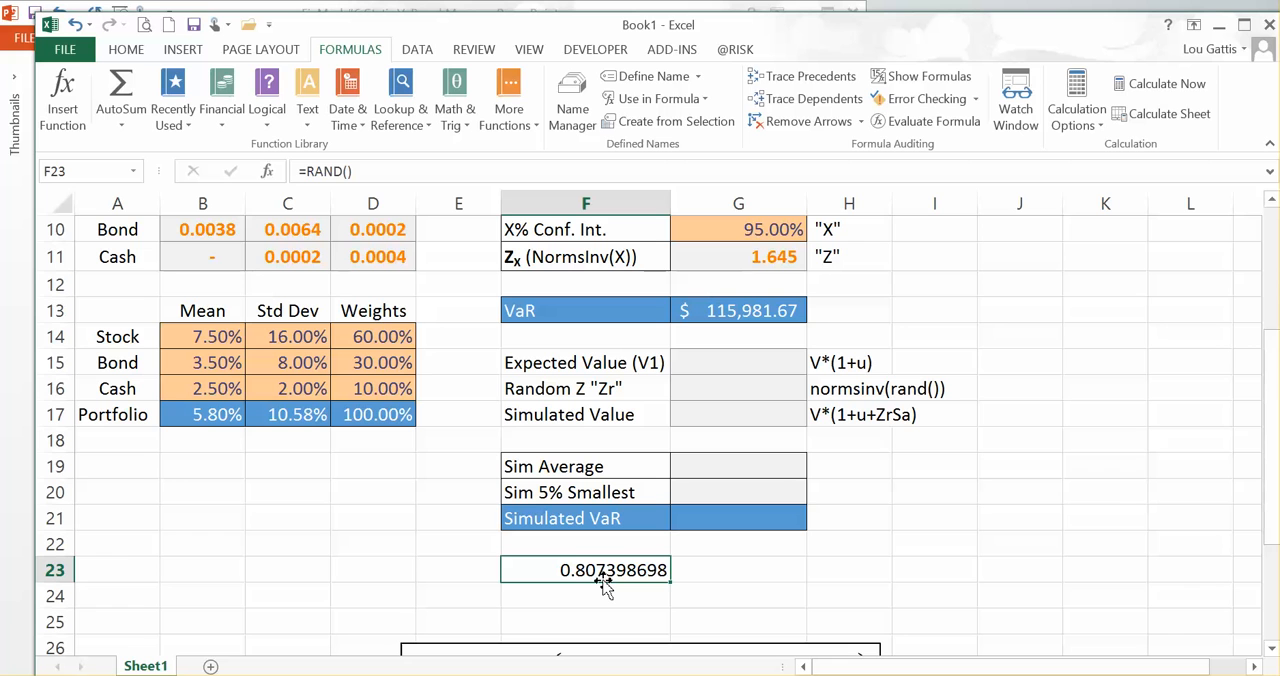
Step: Recalculate the sheet repeatedly to watch how the RAND() test formula in F23 draws new random numbers
{"action": "key", "text": "F9"}
{"action": "key", "text": "F9"}
{"action": "key", "text": "F9"}
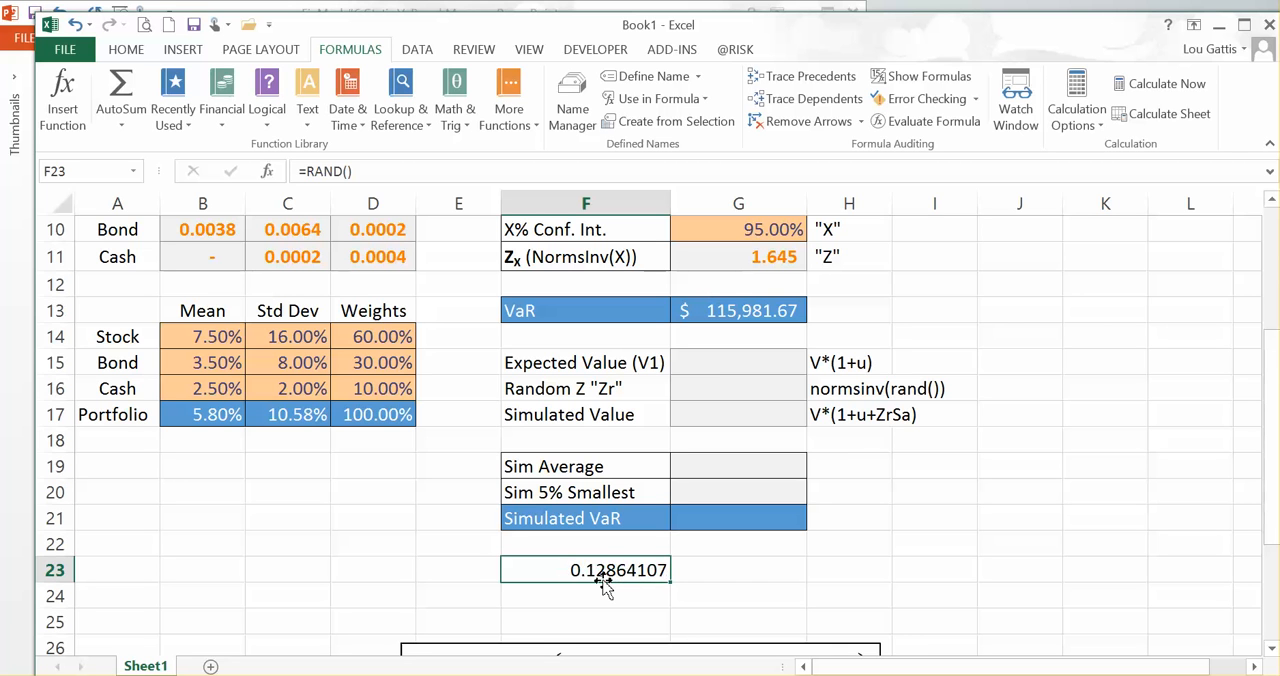
{"action": "key", "text": "F9"}
{"action": "key", "text": "F9"}
{"action": "key", "text": "F9"}
{"action": "key", "text": "F9"}
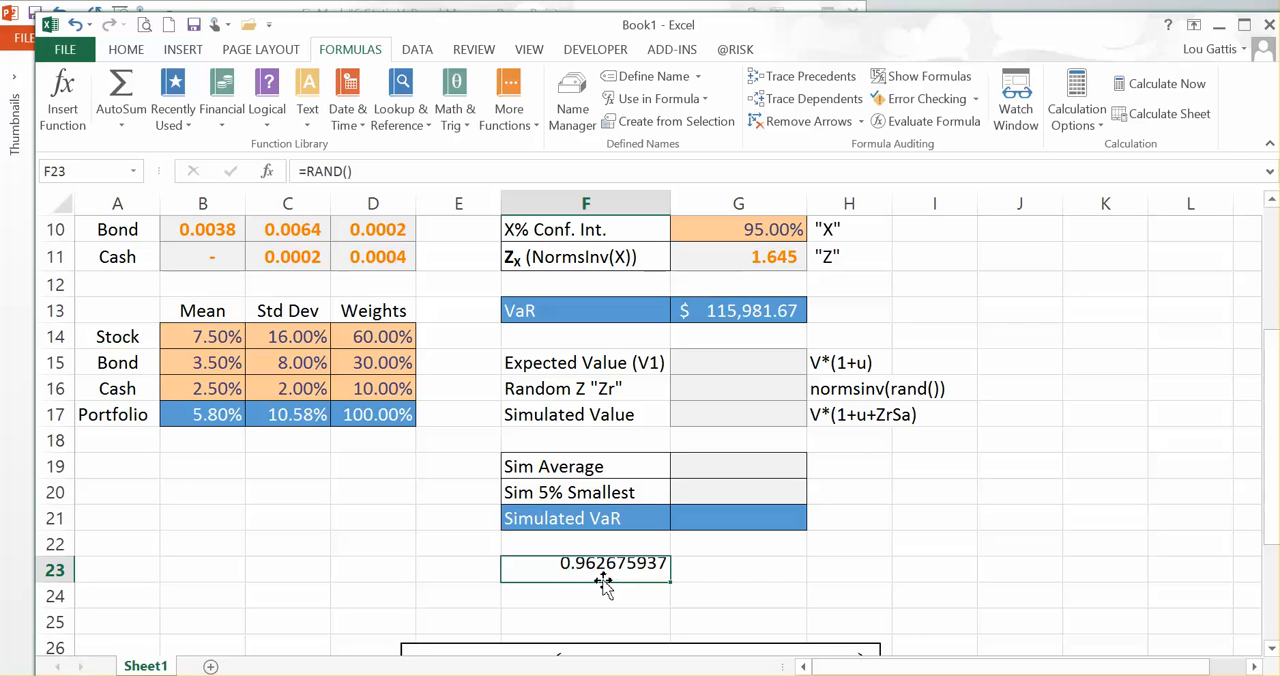
{"action": "key", "text": "F9"}
{"action": "key", "text": "F9"}
{"action": "key", "text": "F9"}
{"action": "key", "text": "F9"}
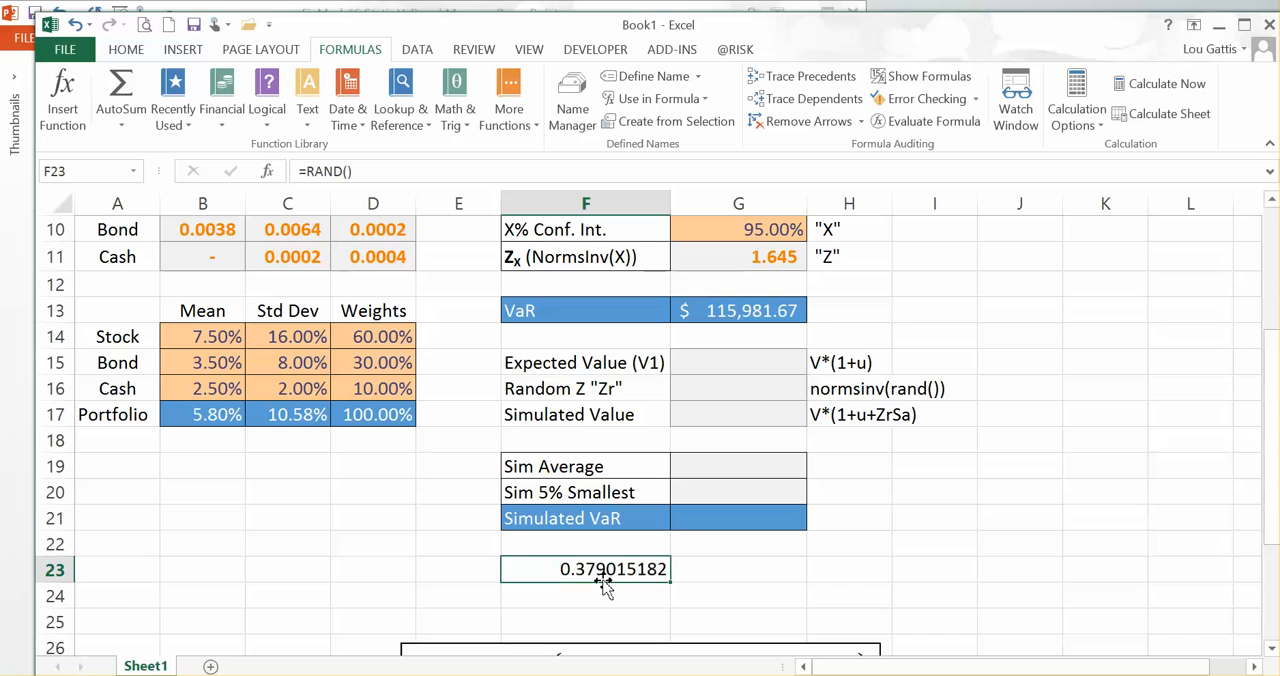
{"action": "key", "text": "F9"}
{"action": "key", "text": "F9"}
{"action": "key", "text": "F9"}
{"action": "key", "text": "F9"}
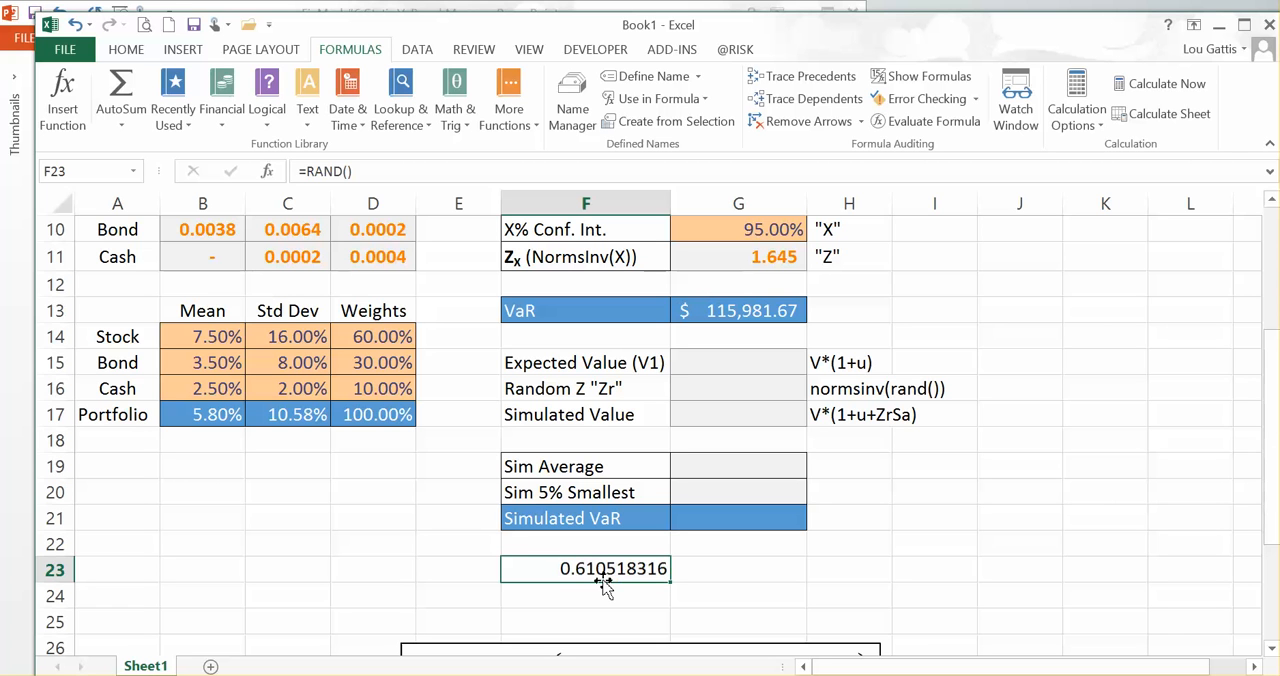
{"action": "key", "text": "F9"}
{"action": "key", "text": "F9"}
{"action": "key", "text": "F9"}
{"action": "key", "text": "F9"}
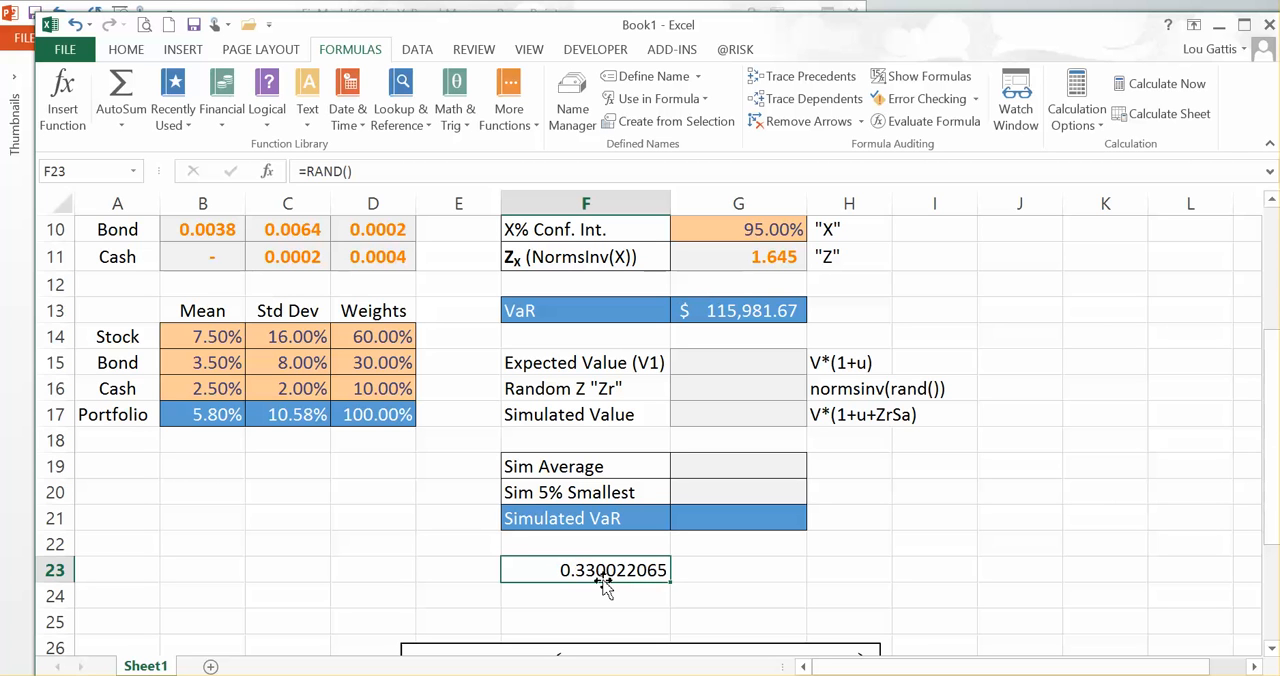
{"action": "key", "text": "F9"}
{"action": "key", "text": "F9"}
{"action": "key", "text": "F9"}
{"action": "key", "text": "F9"}
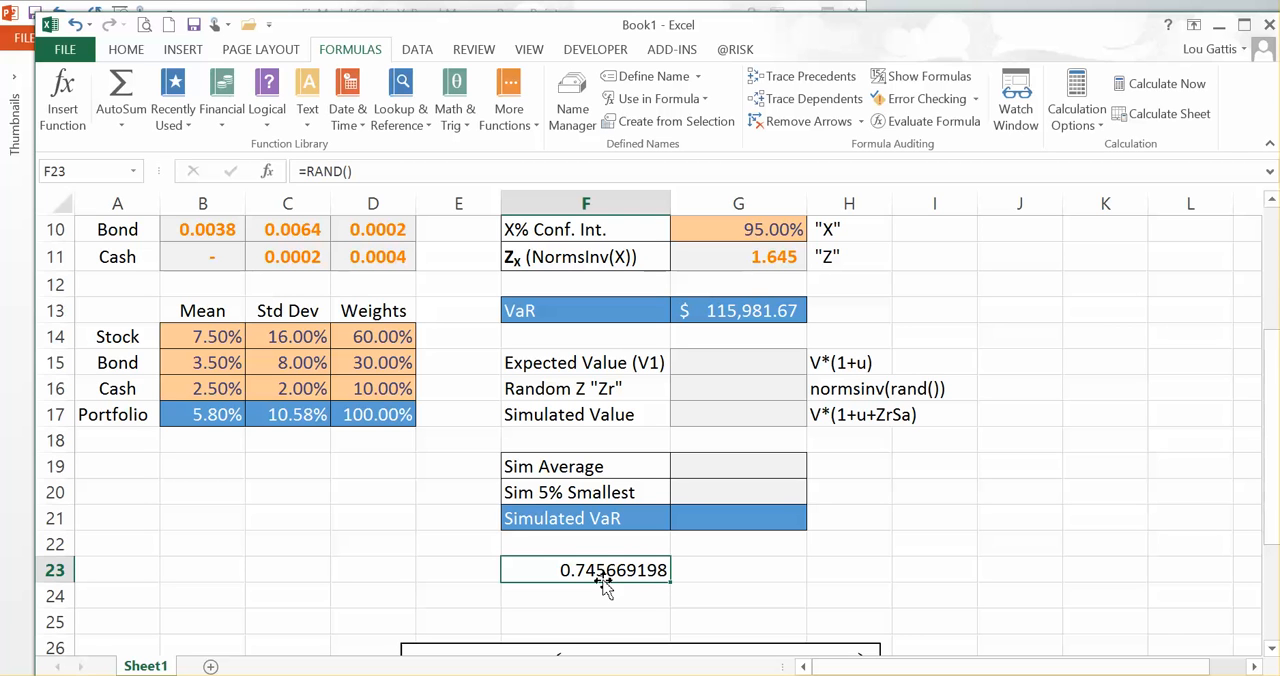
Step: Enter the formula =NORMSINV(RAND()) in G16 for the Random Z "Zr" value
{"action": "key", "text": "Up"}
{"action": "key", "text": "Right"}
{"action": "key", "text": "Up"}
{"action": "key", "text": "Up"}
{"action": "key", "text": "Up"}
{"action": "key", "text": "Up"}
{"action": "key", "text": "Up"}
{"action": "key", "text": "Up"}
{"action": "key", "text": "Up"}
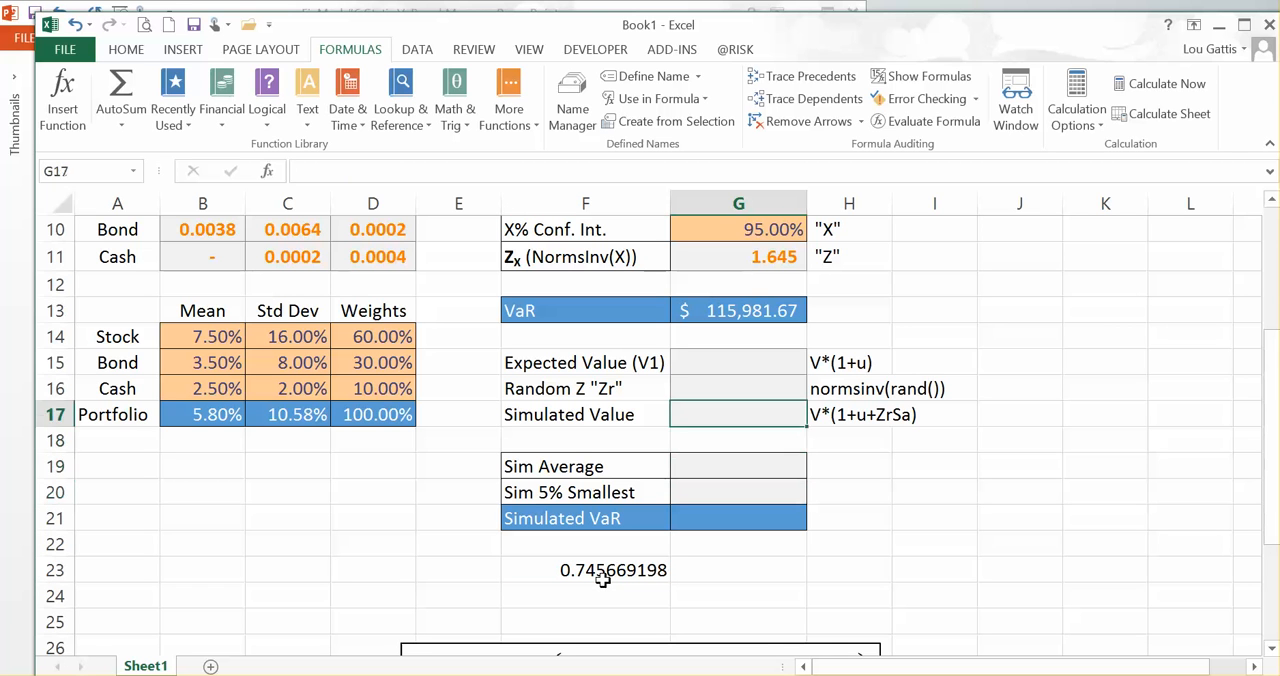
{"action": "key", "text": "Down"}
{"action": "type", "text": "="}
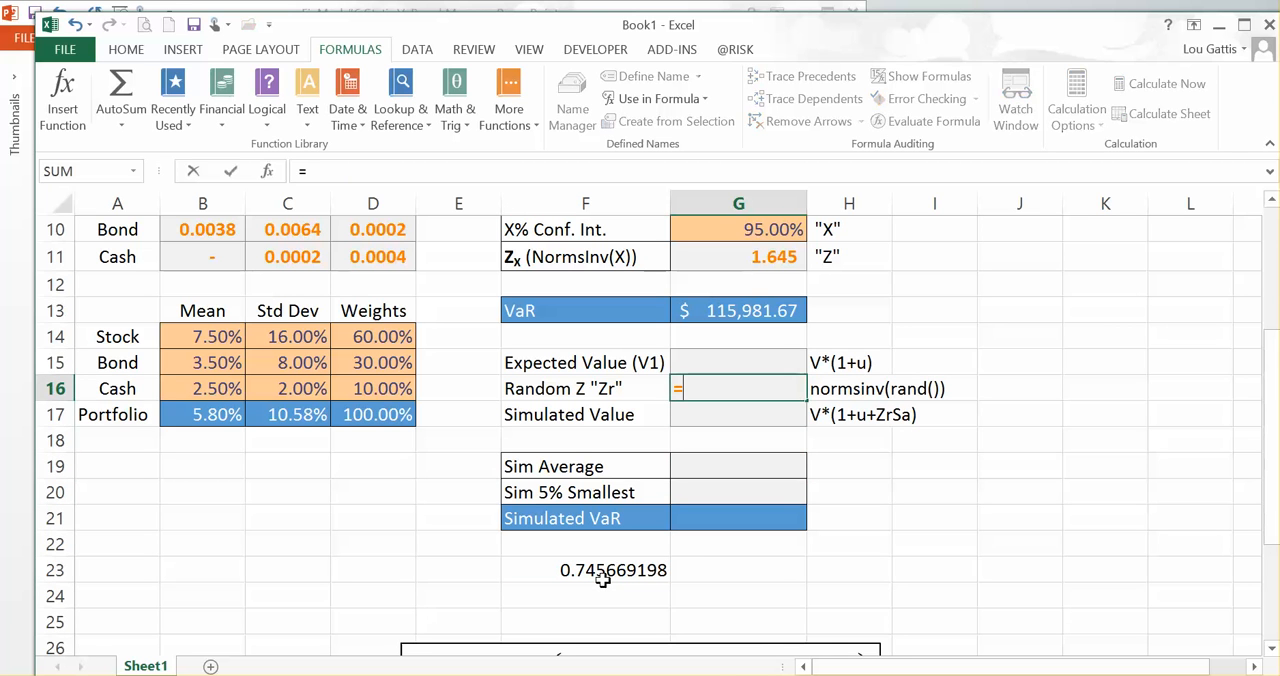
{"action": "type", "text": "nrom"}
{"action": "key", "text": "BackSpace"}
{"action": "key", "text": "BackSpace"}
{"action": "key", "text": "BackSpace"}
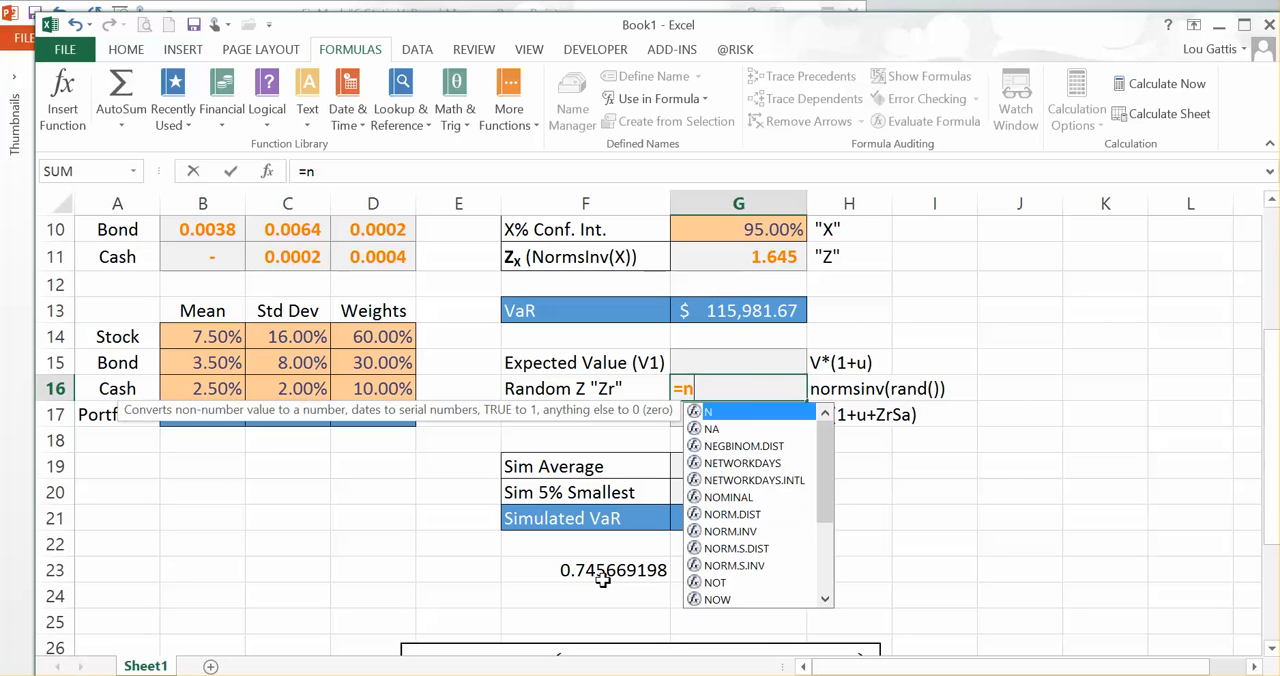
{"action": "type", "text": "ormsinv("}
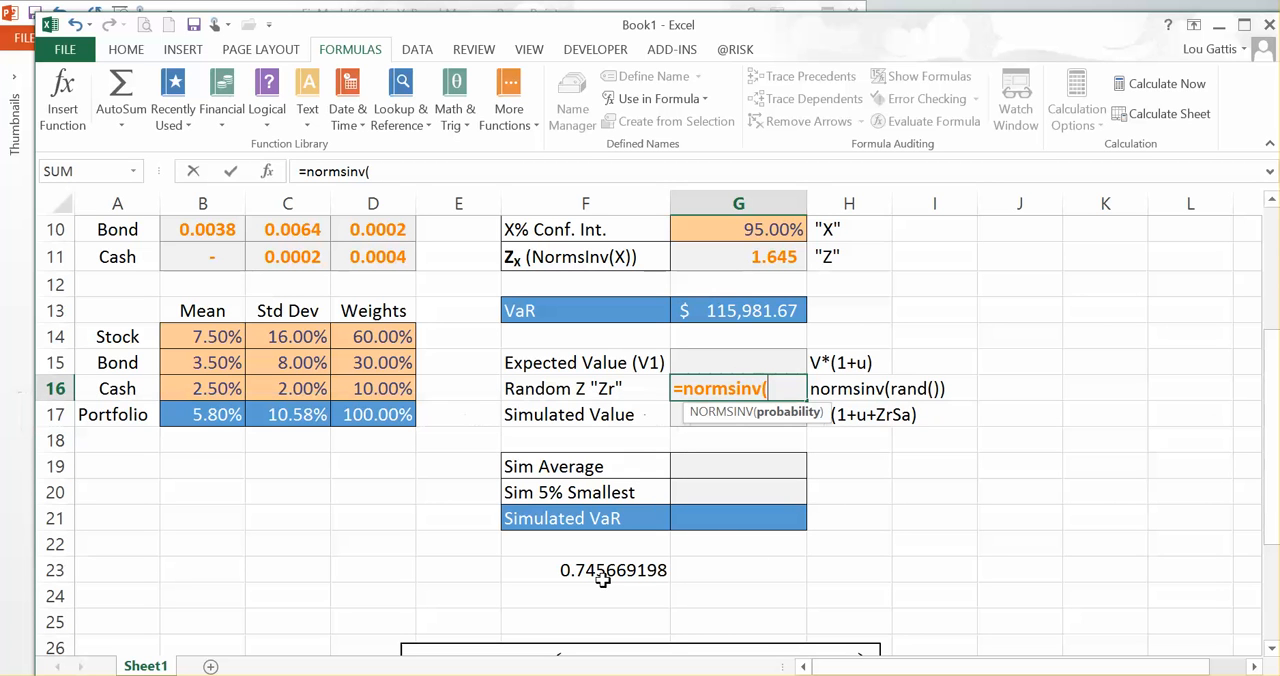
{"action": "type", "text": "rand())"}
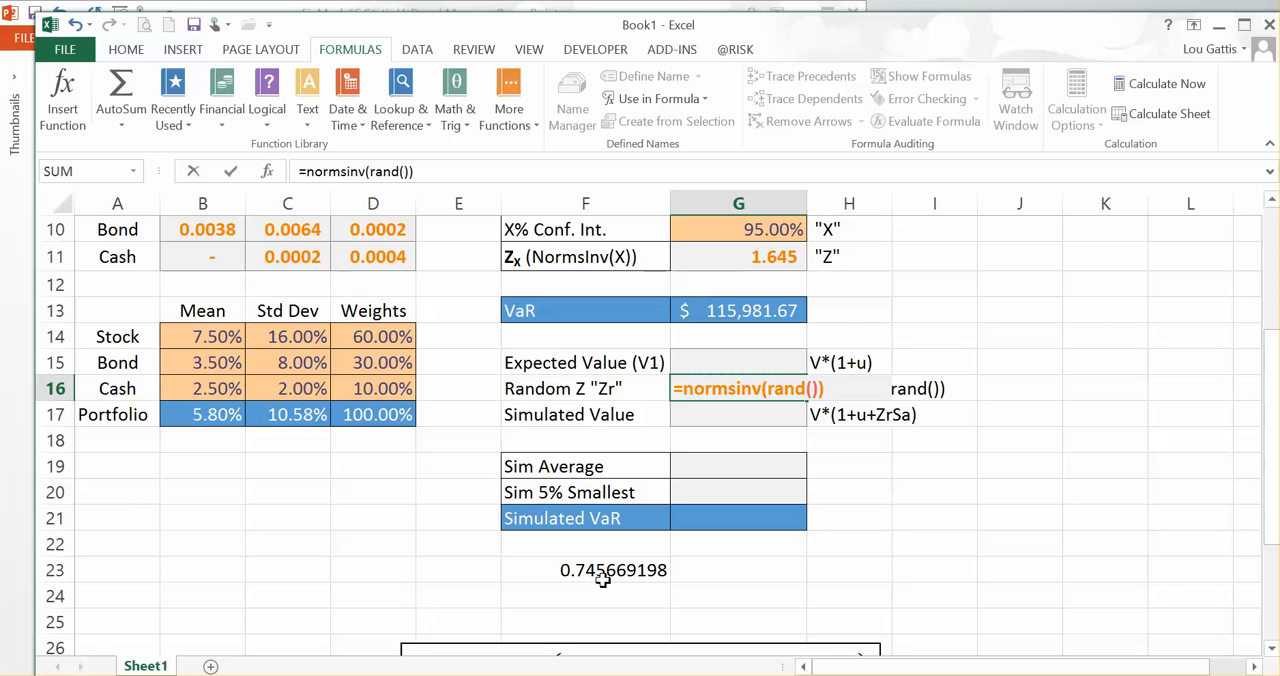
{"action": "key", "text": "Return"}
{"action": "key", "text": "Up"}
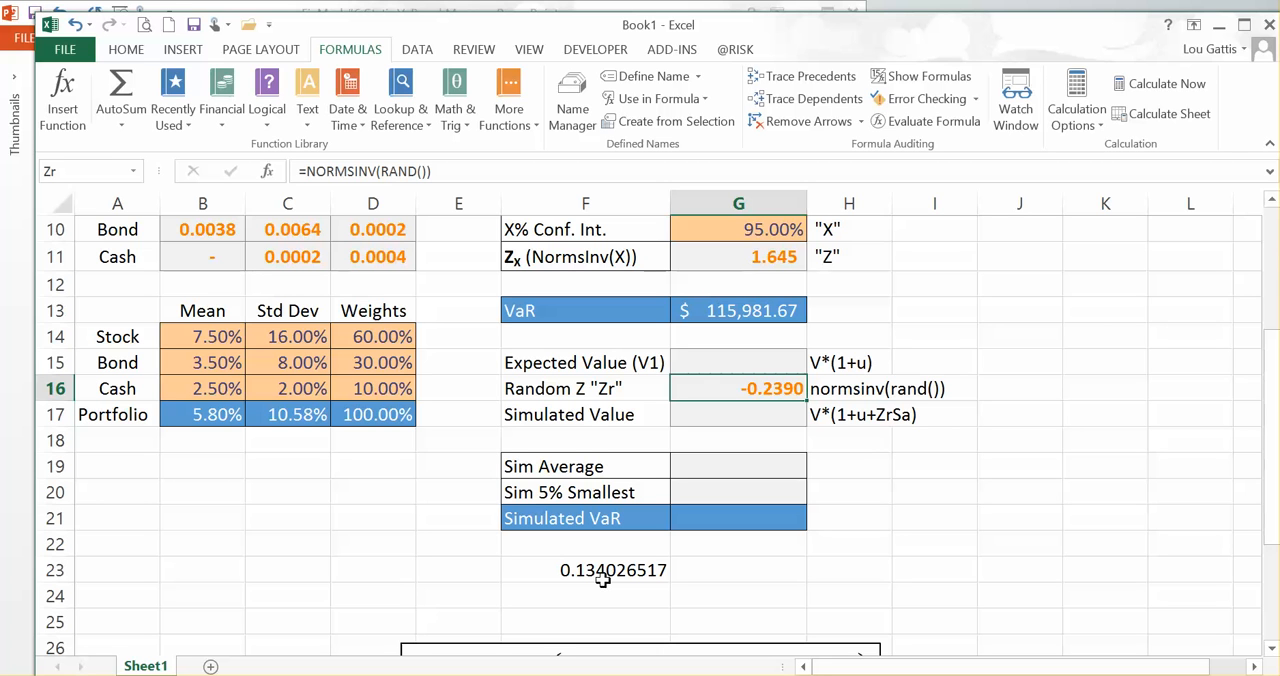
Step: Recalculate the sheet repeatedly to examine the random draws of the Zr formula in G16
{"action": "key", "text": "F9"}
{"action": "key", "text": "F9"}
{"action": "key", "text": "F9"}
{"action": "key", "text": "F9"}
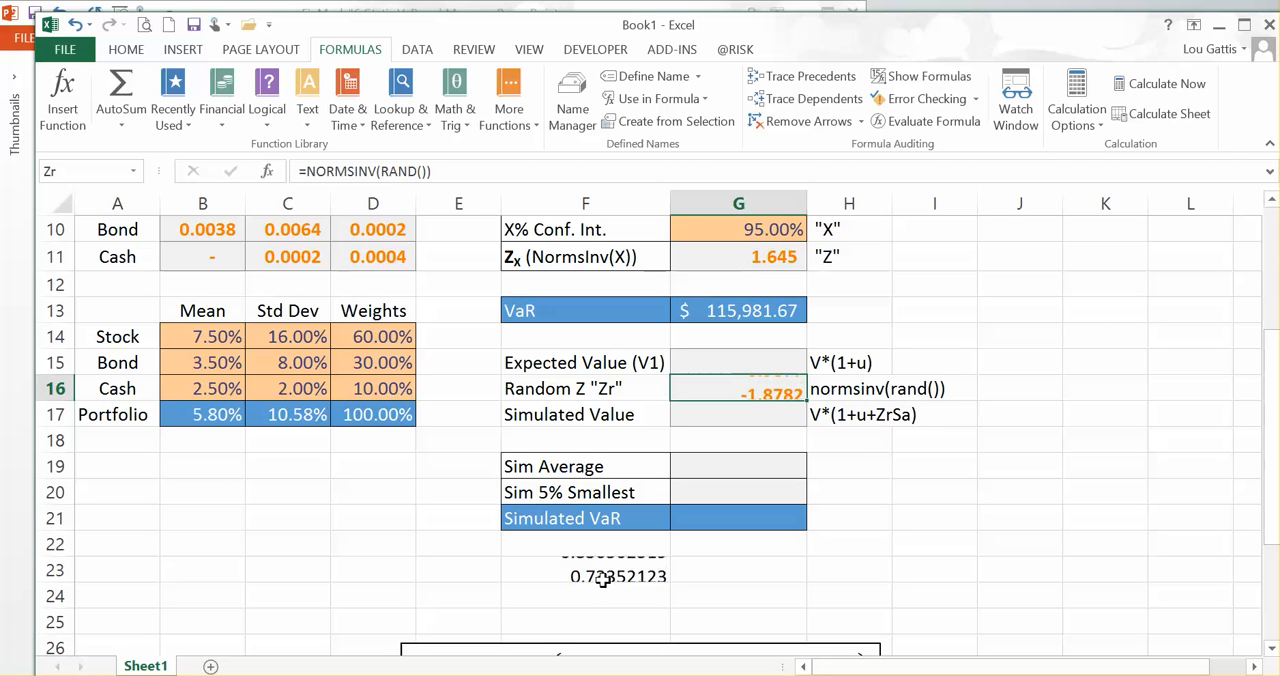
{"action": "key", "text": "F9"}
{"action": "key", "text": "F9"}
{"action": "key", "text": "F9"}
{"action": "key", "text": "F9"}
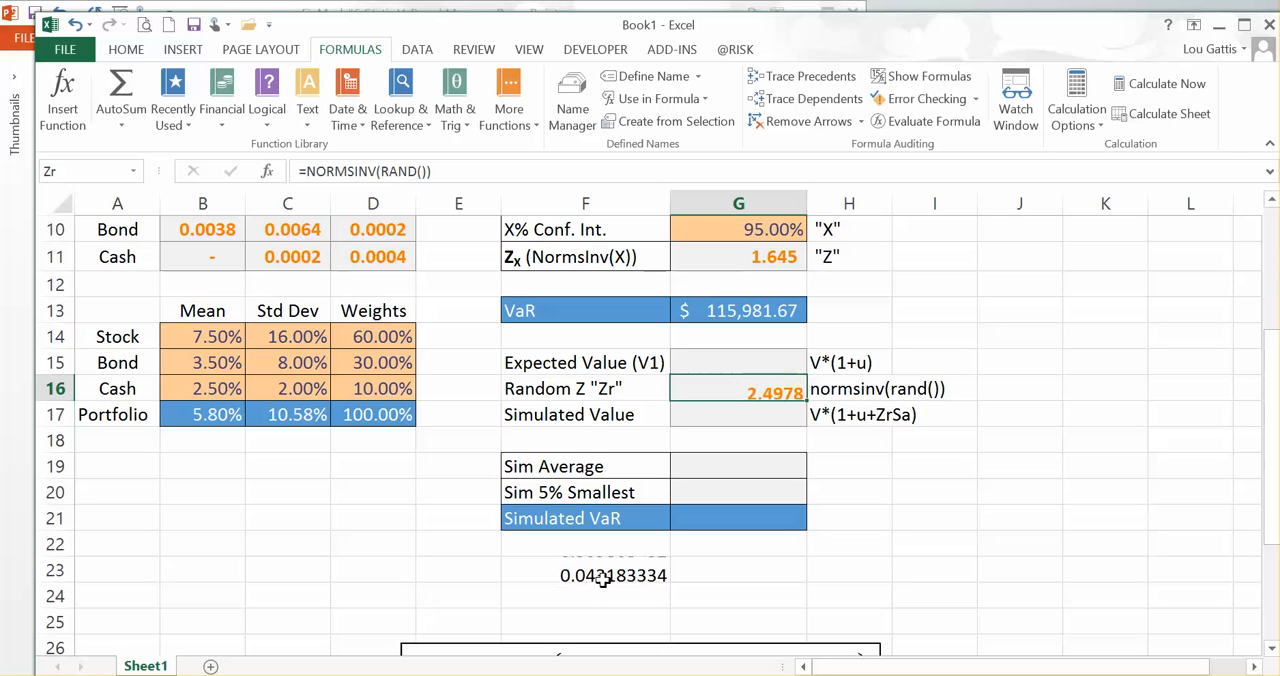
{"action": "key", "text": "F9"}
{"action": "key", "text": "F9"}
{"action": "key", "text": "F9"}
{"action": "key", "text": "F9"}
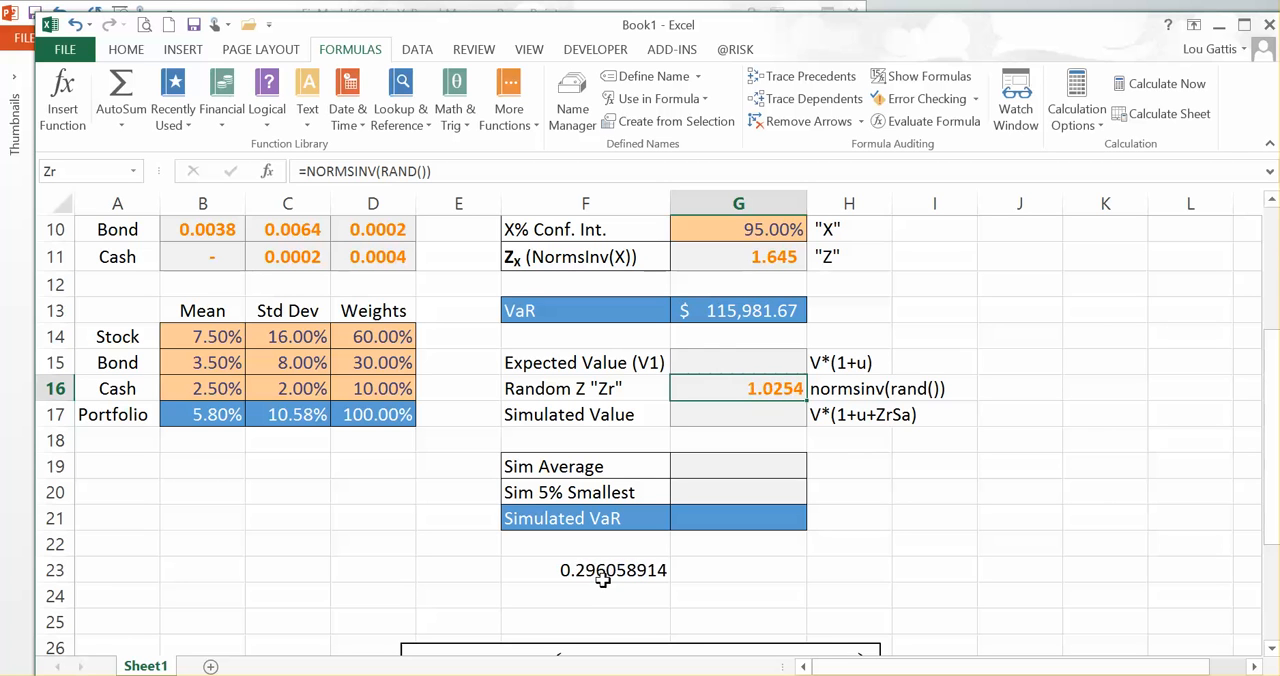
{"action": "key", "text": "F9"}
{"action": "key", "text": "F9"}
{"action": "key", "text": "F9"}
{"action": "key", "text": "F9"}
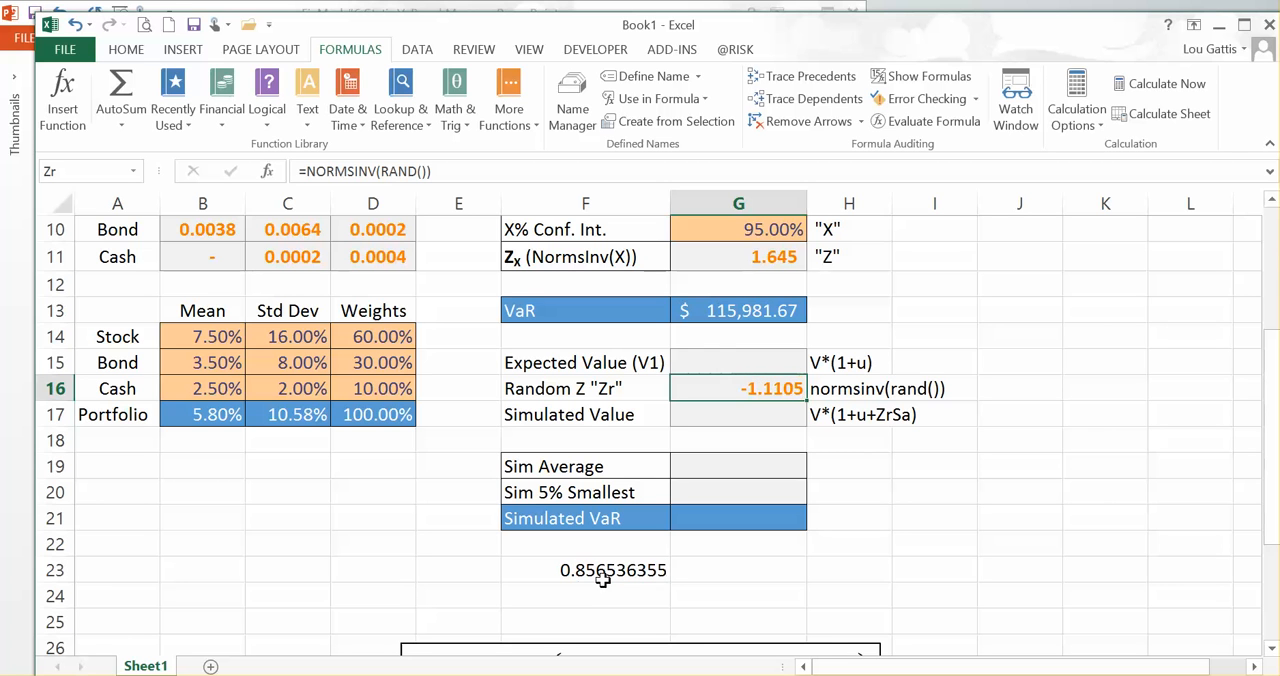
{"action": "key", "text": "F9"}
{"action": "key", "text": "F9"}
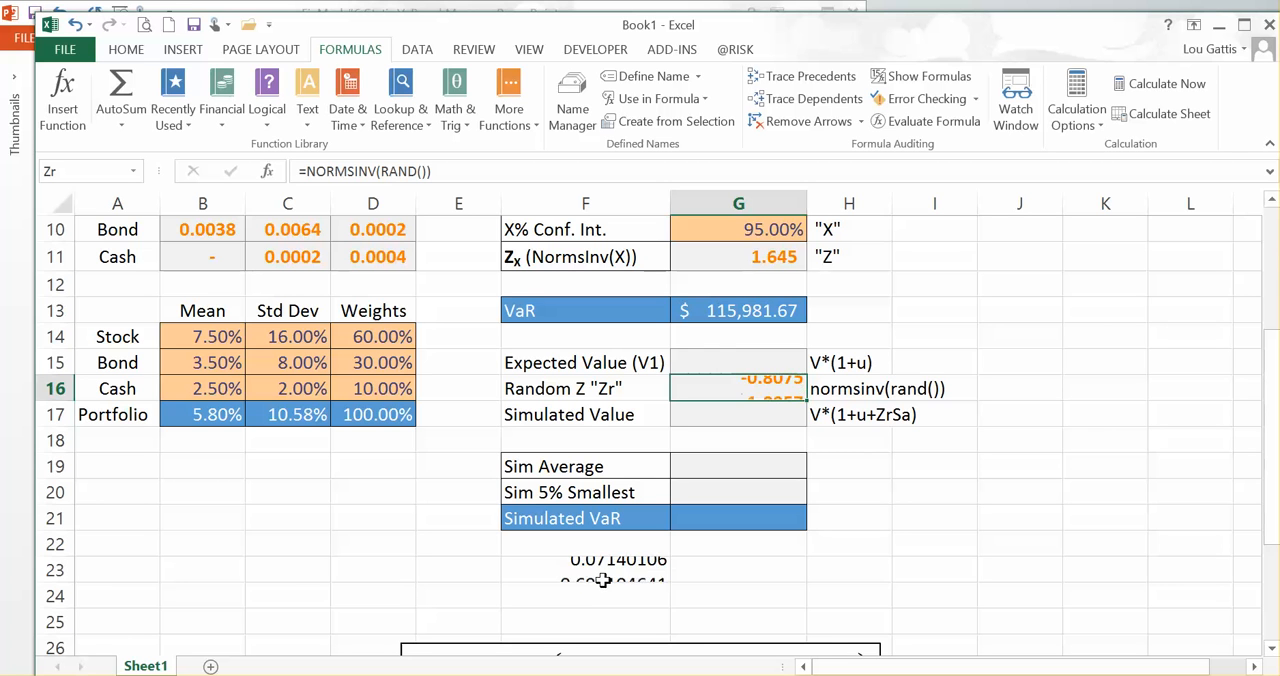
{"action": "key", "text": "F9"}
{"action": "key", "text": "F9"}
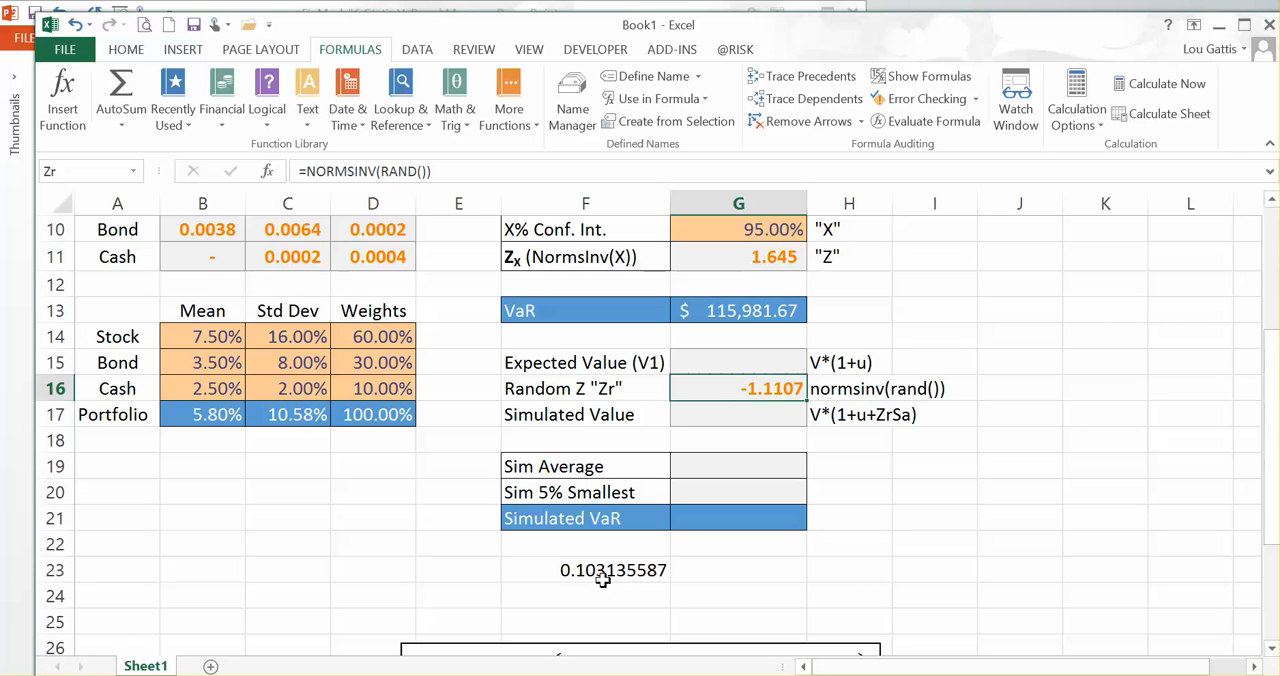
{"action": "key", "text": "F9"}
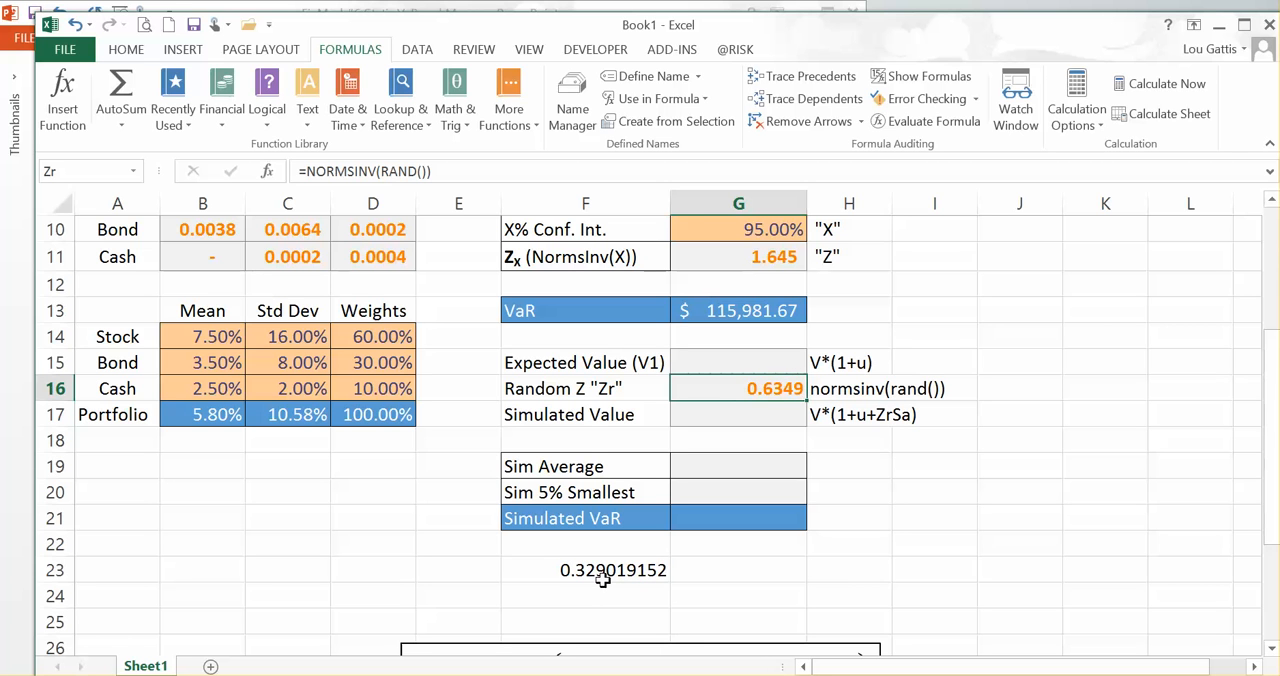
{"action": "key", "text": "F9"}
{"action": "key", "text": "F9"}
{"action": "key", "text": "F9"}
{"action": "key", "text": "F9"}
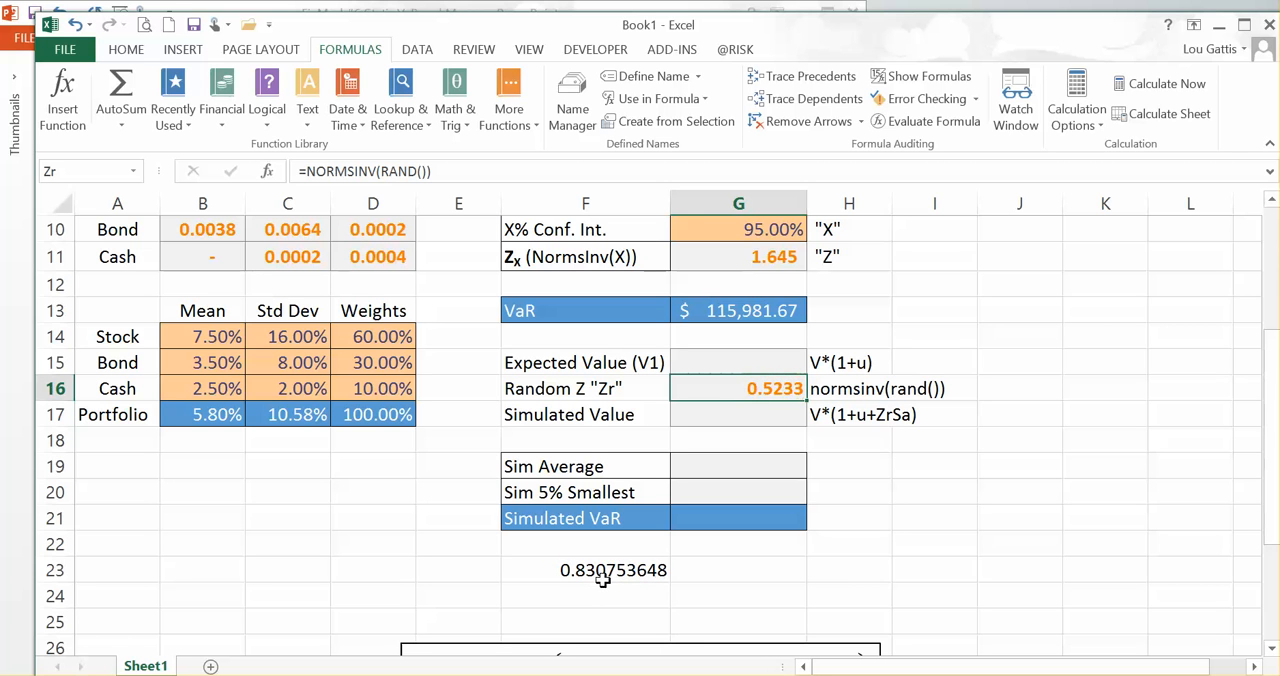
{"action": "key", "text": "F9"}
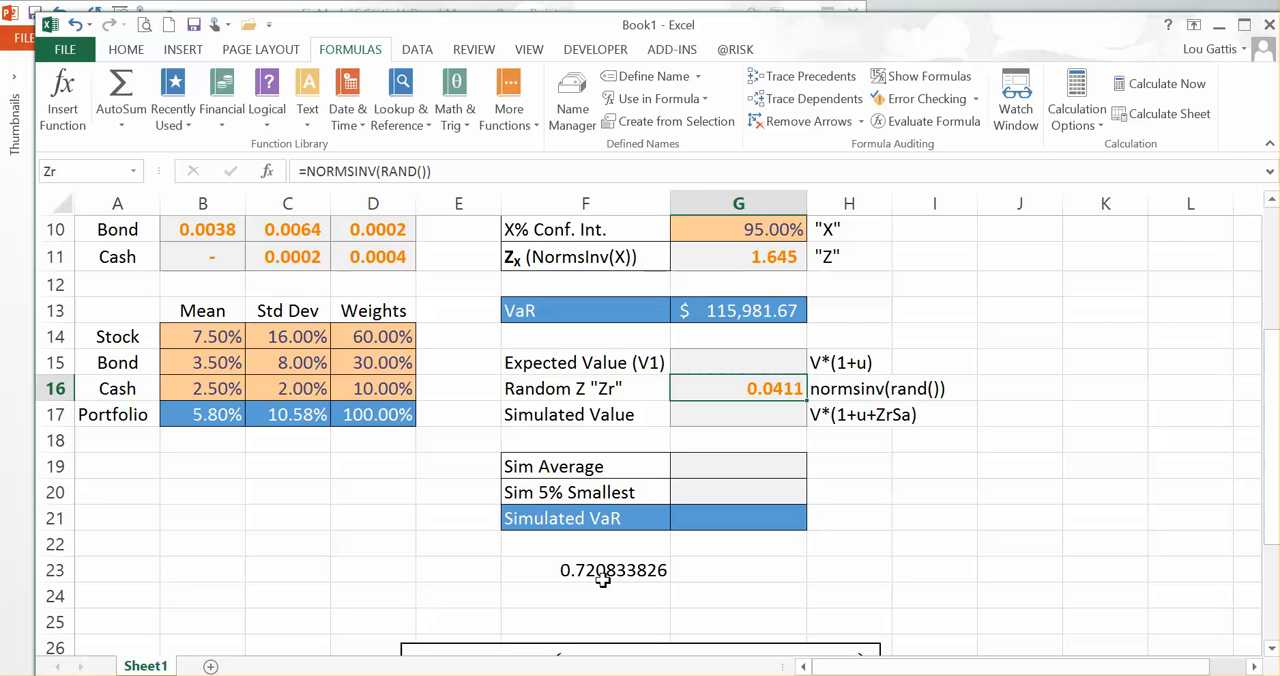
{"action": "key", "text": "F9"}
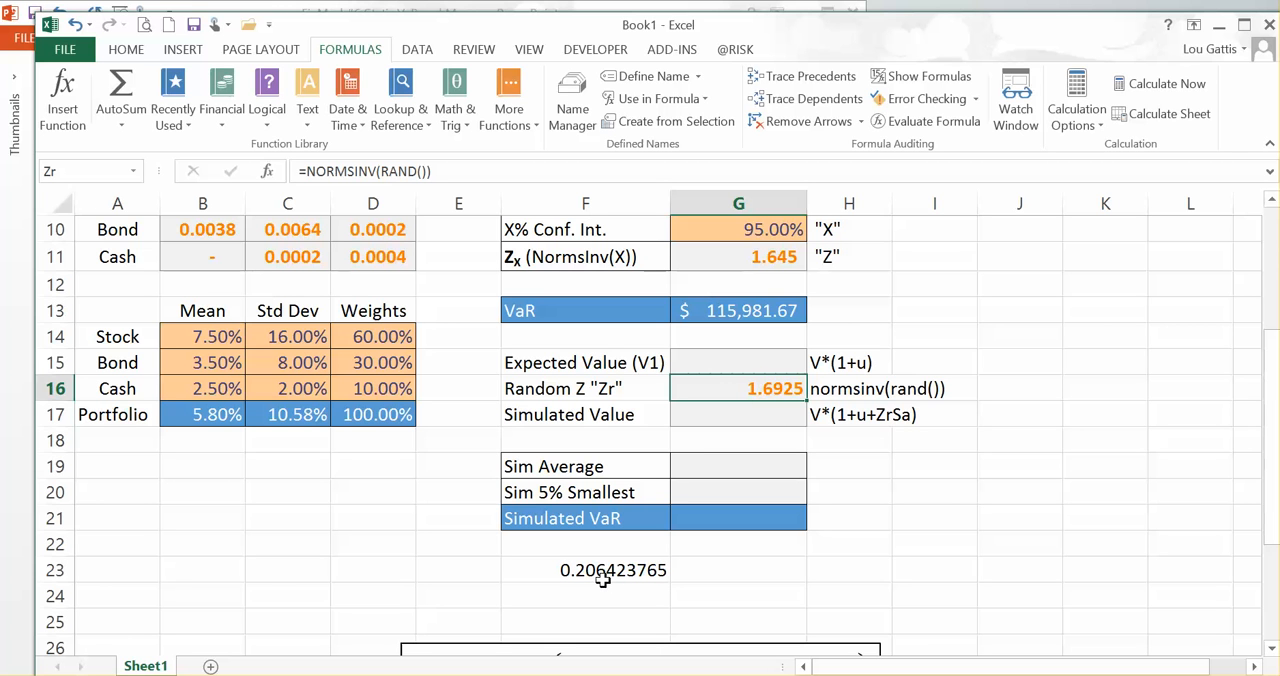
Step: Delete the RAND() test formula from F23
{"action": "key", "text": "Down"}
{"action": "key", "text": "Down"}
{"action": "key", "text": "Down"}
{"action": "key", "text": "Down"}
{"action": "key", "text": "Down"}
{"action": "key", "text": "Down"}
{"action": "key", "text": "Down"}
{"action": "key", "text": "Left"}
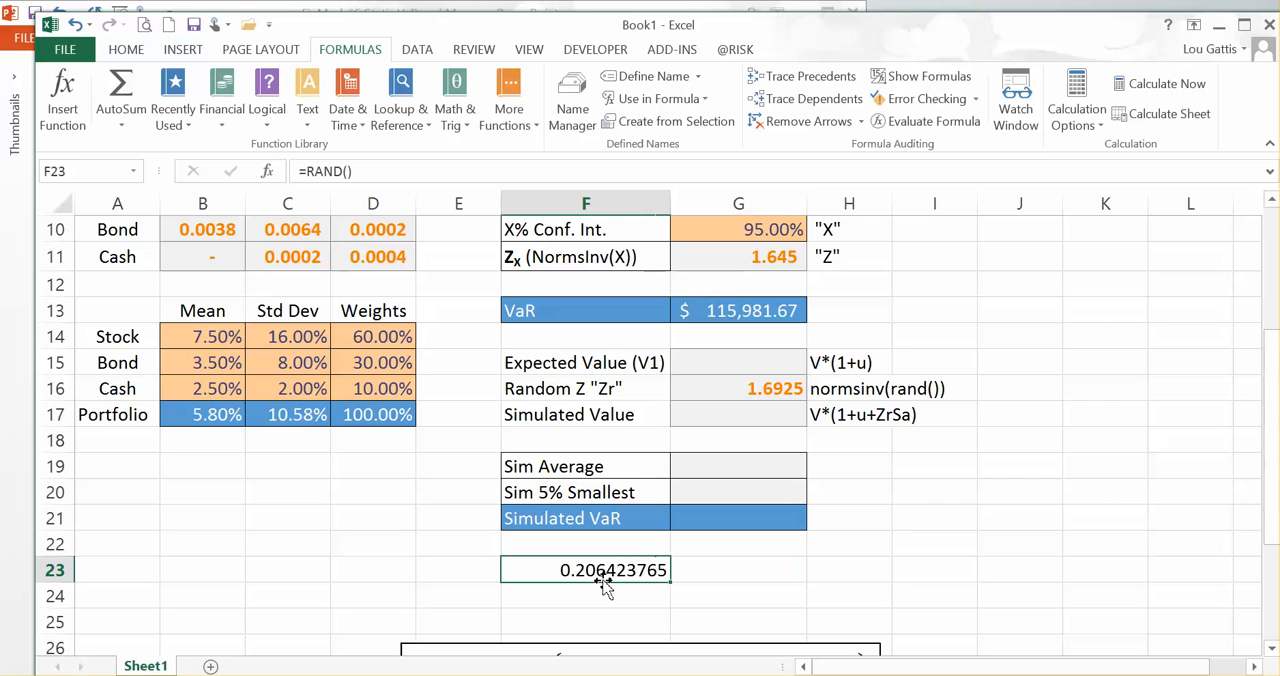
{"action": "key", "text": "Delete"}
Step: Review the t days and Days/Year parameters in G8 and G9 and the Random Z formula in G16
{"action": "key", "text": "Up"}
{"action": "key", "text": "Up"}
{"action": "key", "text": "Right"}
{"action": "key", "text": "Up"}
{"action": "key", "text": "Up"}
{"action": "key", "text": "Up"}
{"action": "key", "text": "Up"}
{"action": "key", "text": "Up"}
{"action": "key", "text": "Up"}
{"action": "key", "text": "Up"}
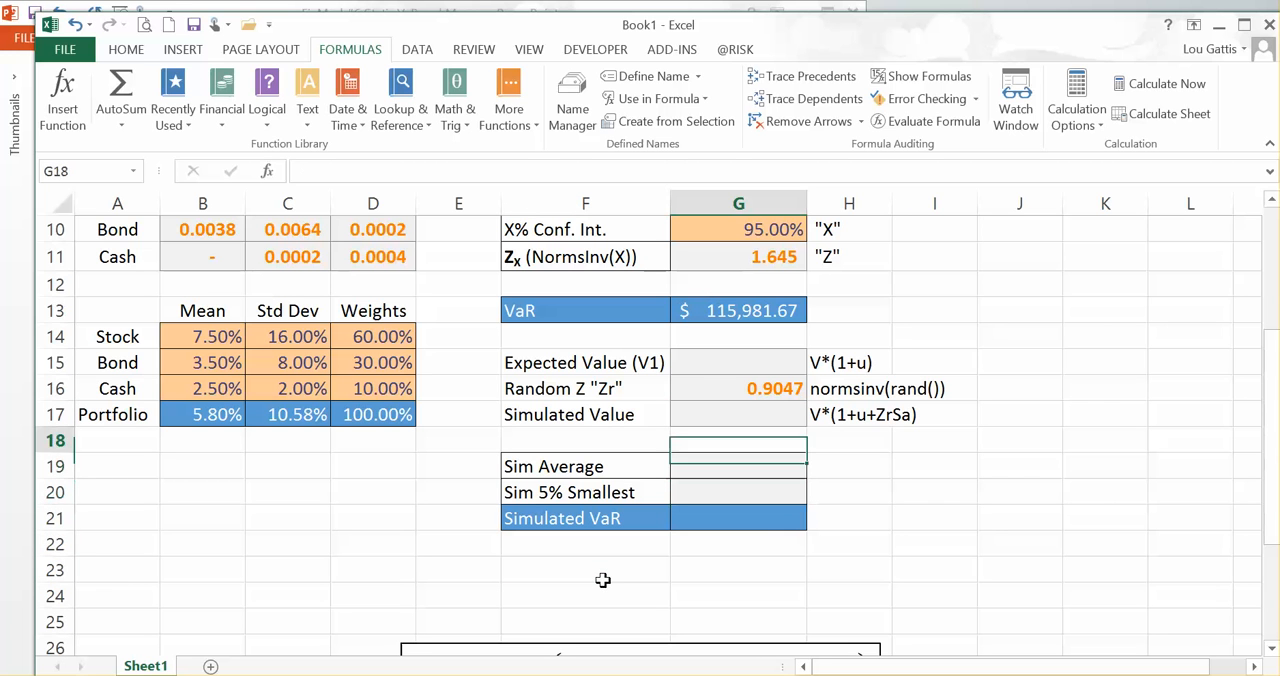
{"action": "key", "text": "Up"}
{"action": "key", "text": "Up"}
{"action": "key", "text": "Up"}
{"action": "key", "text": "Up"}
{"action": "key", "text": "Up"}
{"action": "key", "text": "Up"}
{"action": "key", "text": "Up"}
{"action": "key", "text": "Up"}
{"action": "key", "text": "Up"}
{"action": "key", "text": "Up"}
{"action": "key", "text": "Up"}
{"action": "key", "text": "Up"}
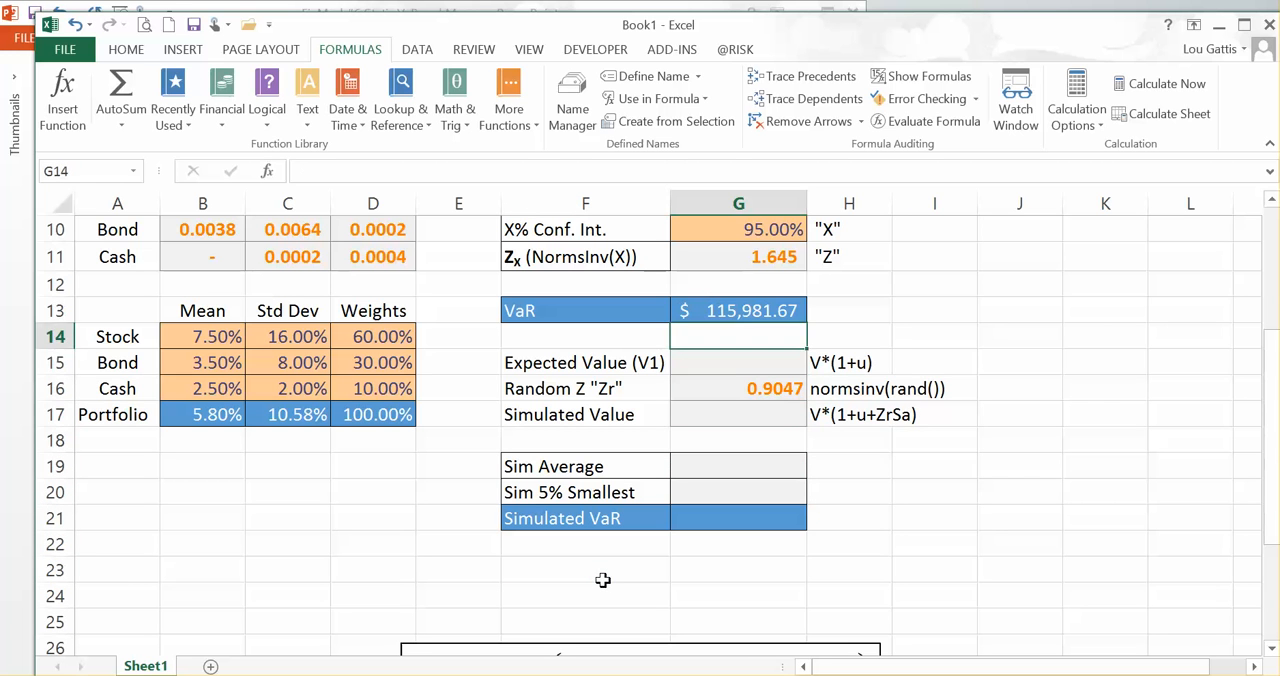
{"action": "key", "text": "Down"}
{"action": "key", "text": "Down"}
{"action": "key", "text": "Down"}
{"action": "key", "text": "Down"}
{"action": "key", "text": "Down"}
{"action": "key", "text": "Down"}
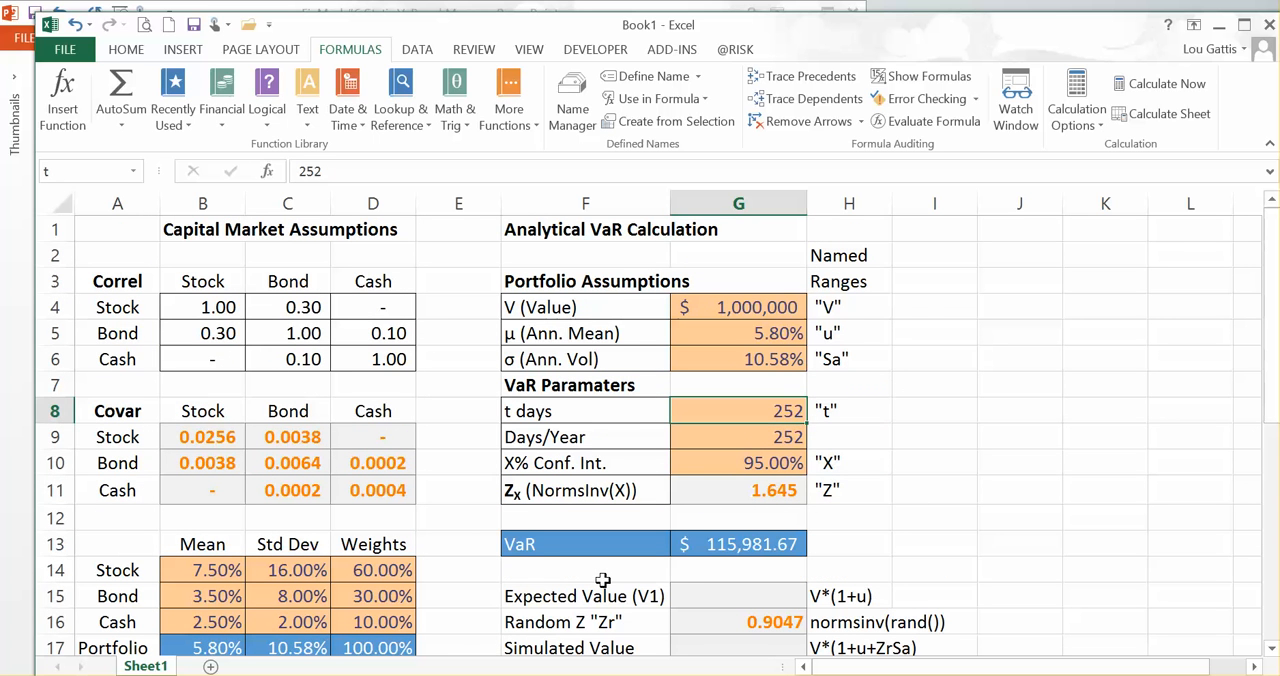
{"action": "key", "text": "Down"}
{"action": "key", "text": "Down"}
{"action": "key", "text": "Up"}
{"action": "key", "text": "Up"}
{"action": "key", "text": "Down"}
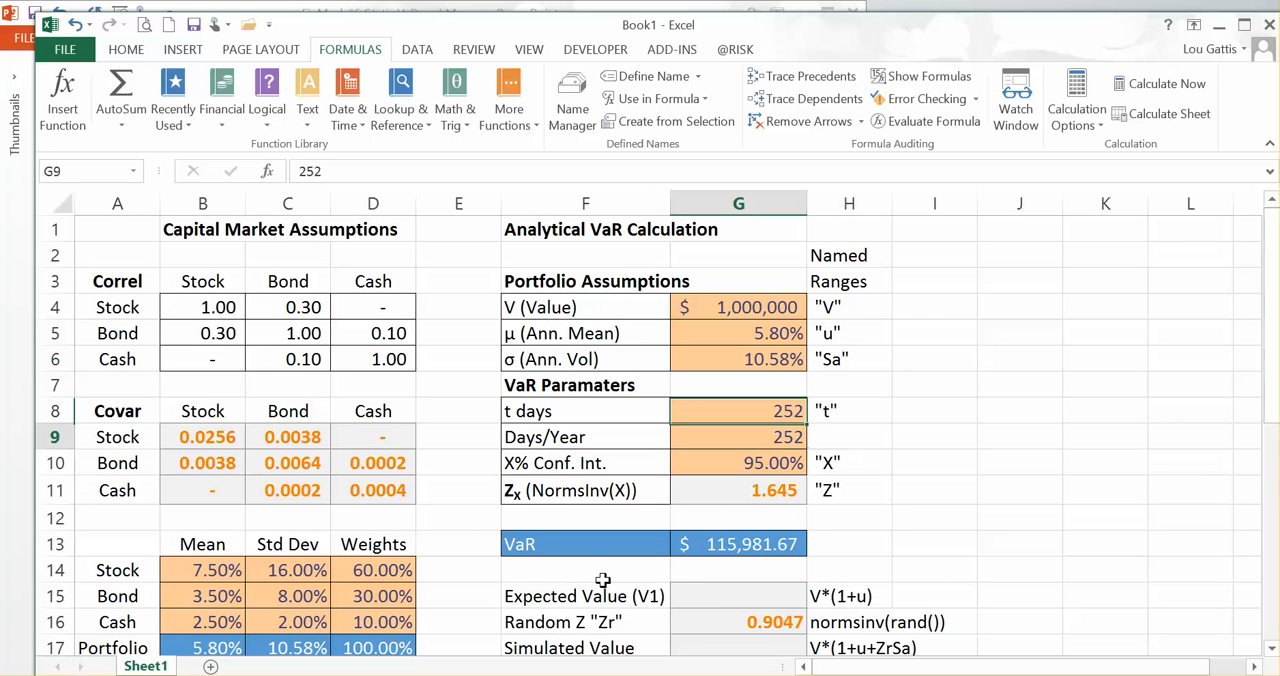
{"action": "key", "text": "Down"}
{"action": "key", "text": "Down"}
{"action": "key", "text": "Down"}
{"action": "key", "text": "Down"}
{"action": "key", "text": "Down"}
{"action": "key", "text": "Down"}
{"action": "key", "text": "Down"}
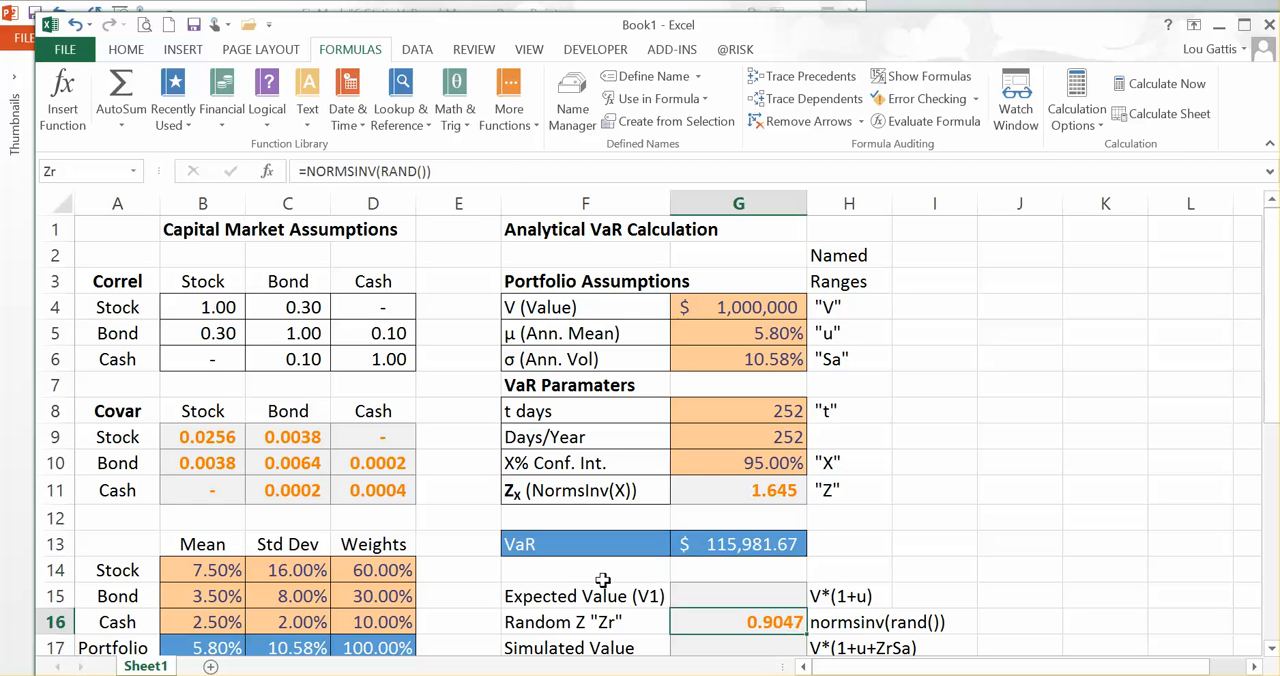
Step: Enter the formula =v*(1+u) in G15 for the Expected Value (V1)
{"action": "key", "text": "Up"}
{"action": "type", "text": "="}
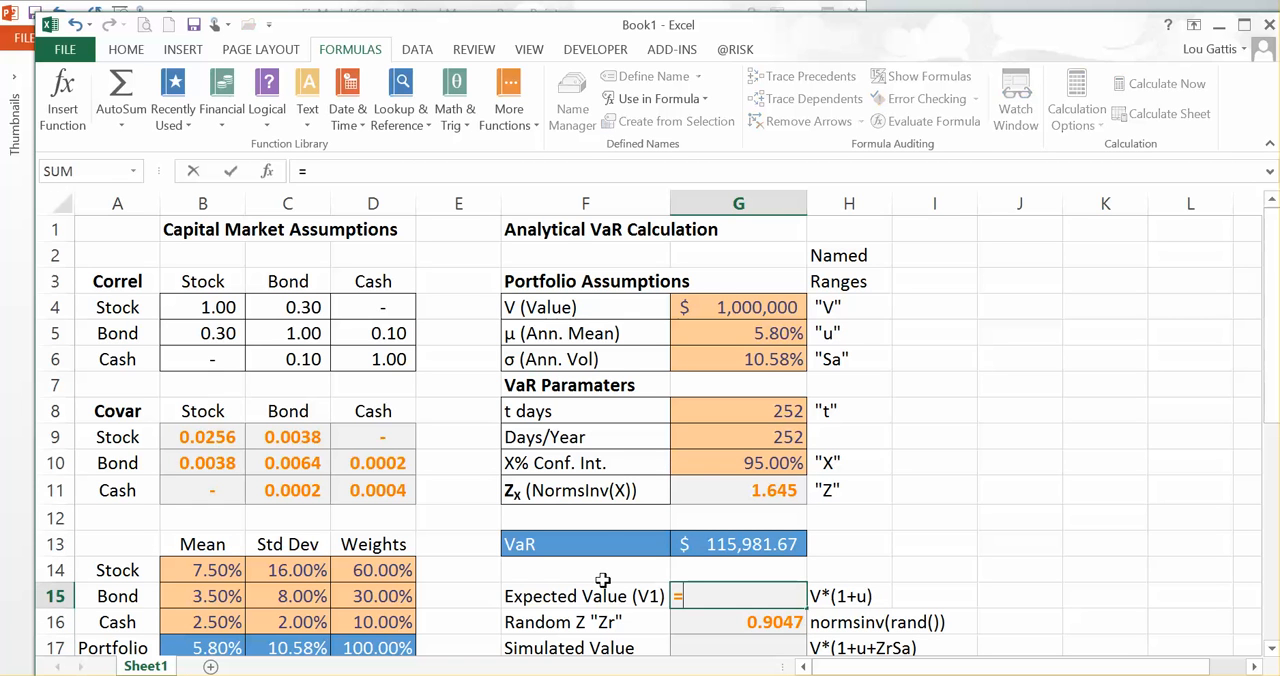
{"action": "type", "text": "v"}
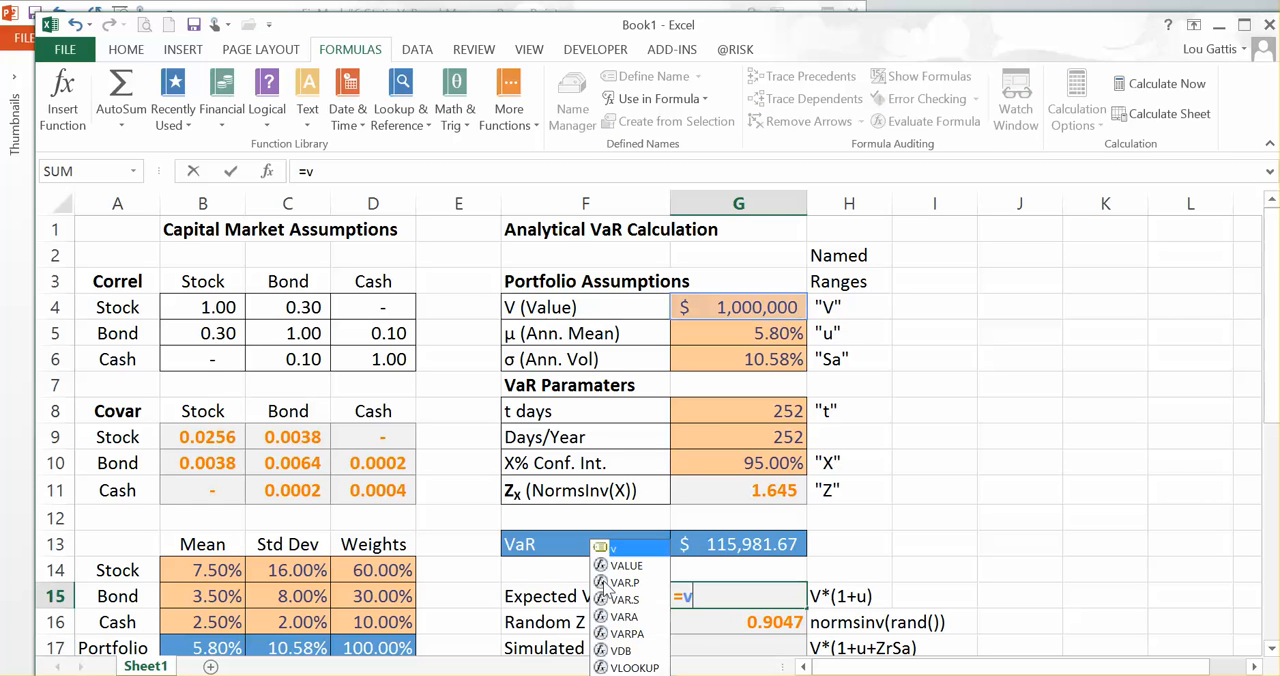
{"action": "type", "text": "*("}
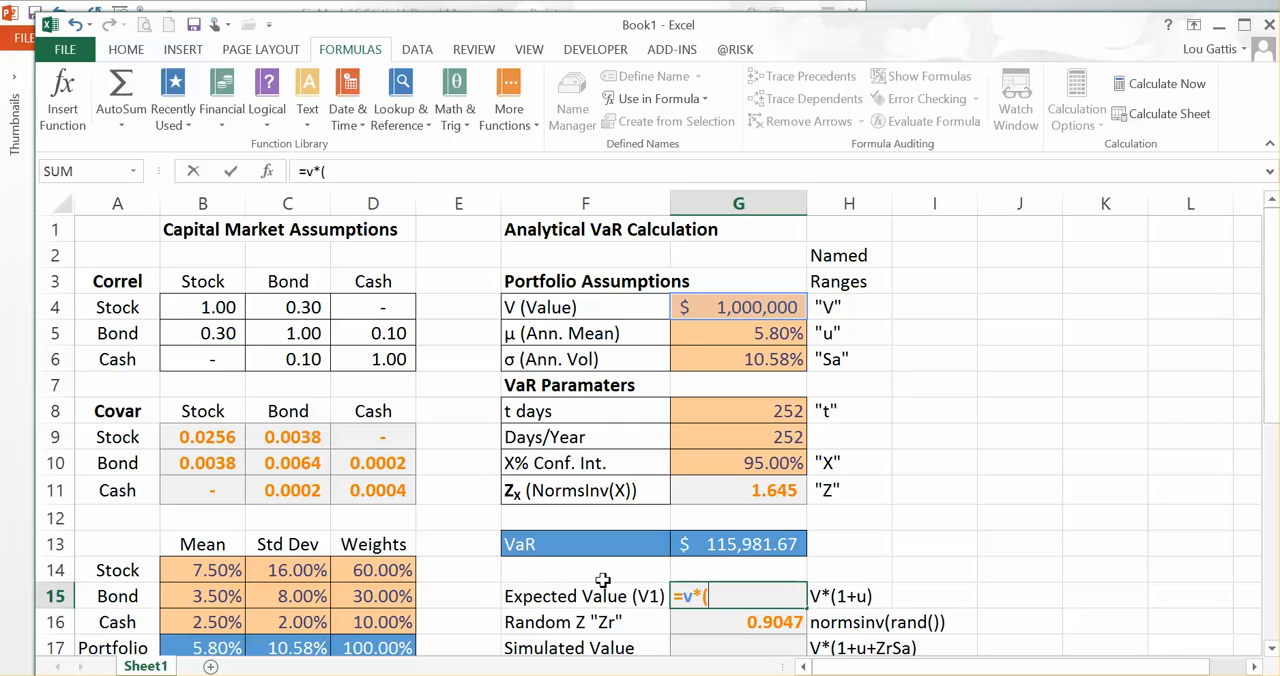
{"action": "type", "text": "1+u)"}
{"action": "key", "text": "Return"}
{"action": "key", "text": "Up"}
Step: Inspect the portfolio mean formula in B17 and the expected value formula in G15, ending on the Simulated Value cell G17
{"action": "key", "text": "Left"}
{"action": "key", "text": "Left"}
{"action": "key", "text": "Left"}
{"action": "key", "text": "Left"}
{"action": "key", "text": "Left"}
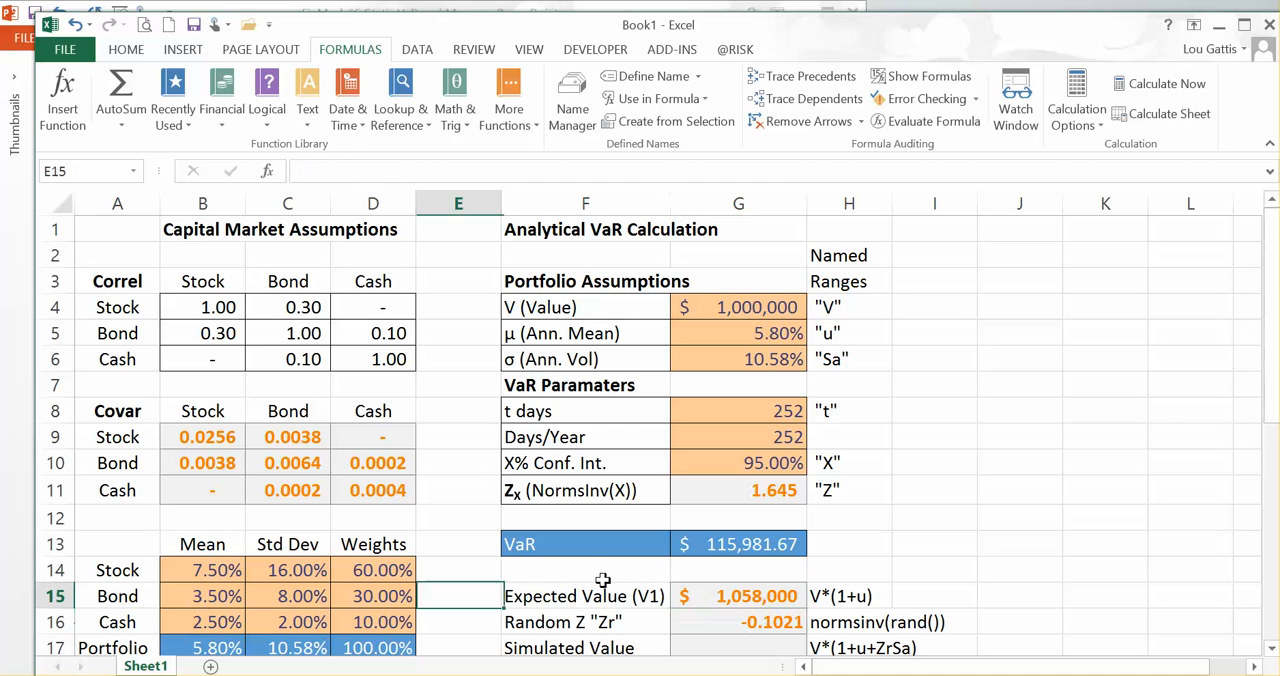
{"action": "key", "text": "Down"}
{"action": "key", "text": "Down"}
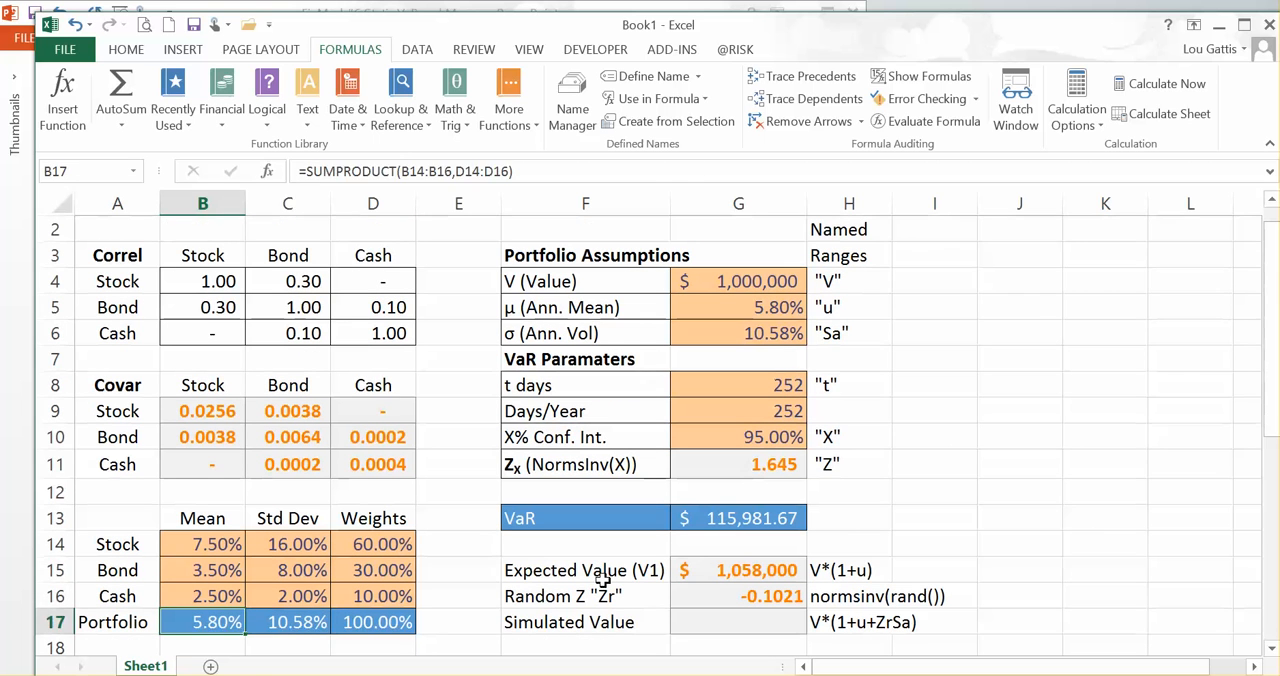
{"action": "key", "text": "Up"}
{"action": "key", "text": "Up"}
{"action": "key", "text": "Right"}
{"action": "key", "text": "Right"}
{"action": "key", "text": "Right"}
{"action": "key", "text": "Right"}
{"action": "key", "text": "Right"}
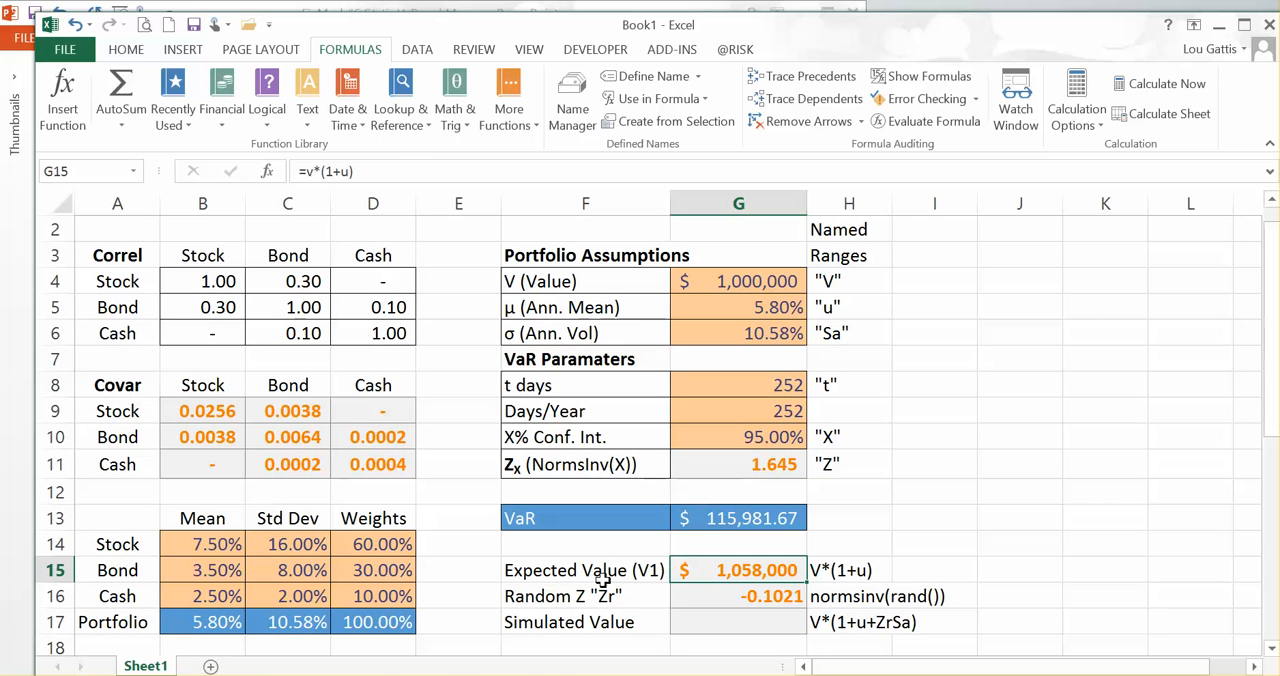
{"action": "key", "text": "Down"}
{"action": "key", "text": "Down"}
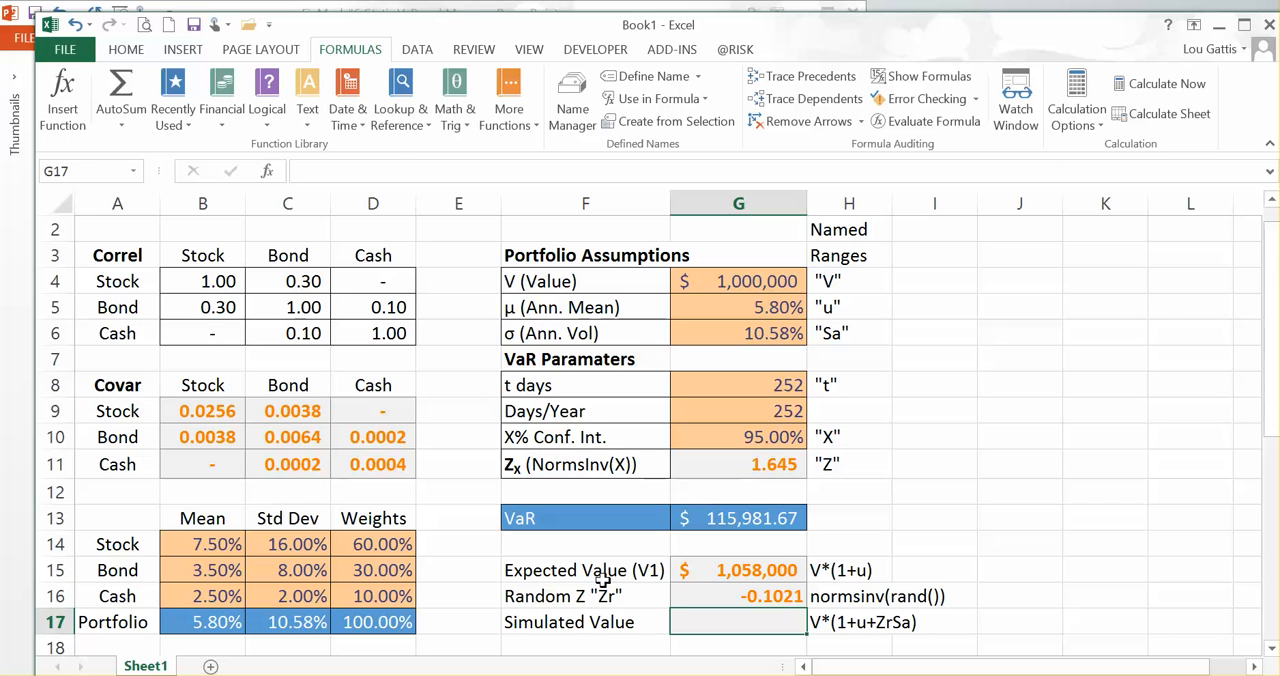
Step: Enter the formula =v*(1+u+Zr*Sa) in G17 for the Simulated Value
{"action": "type", "text": "=v*"}
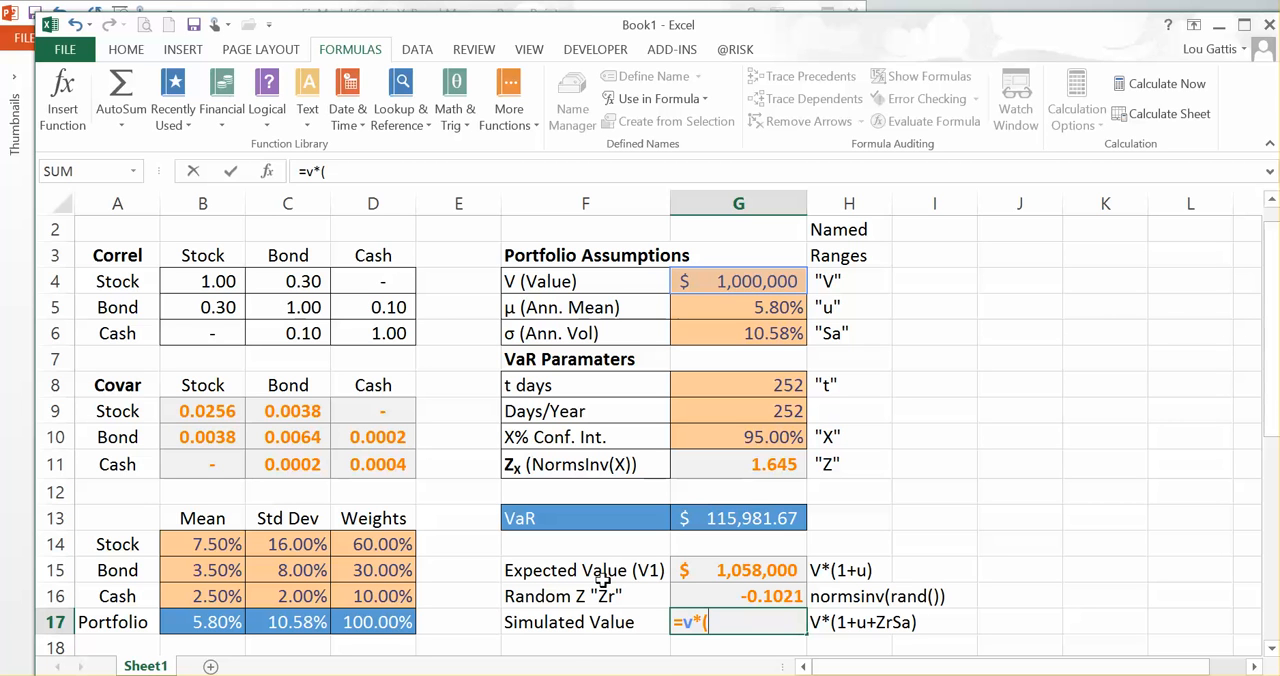
{"action": "type", "text": "(1+u"}
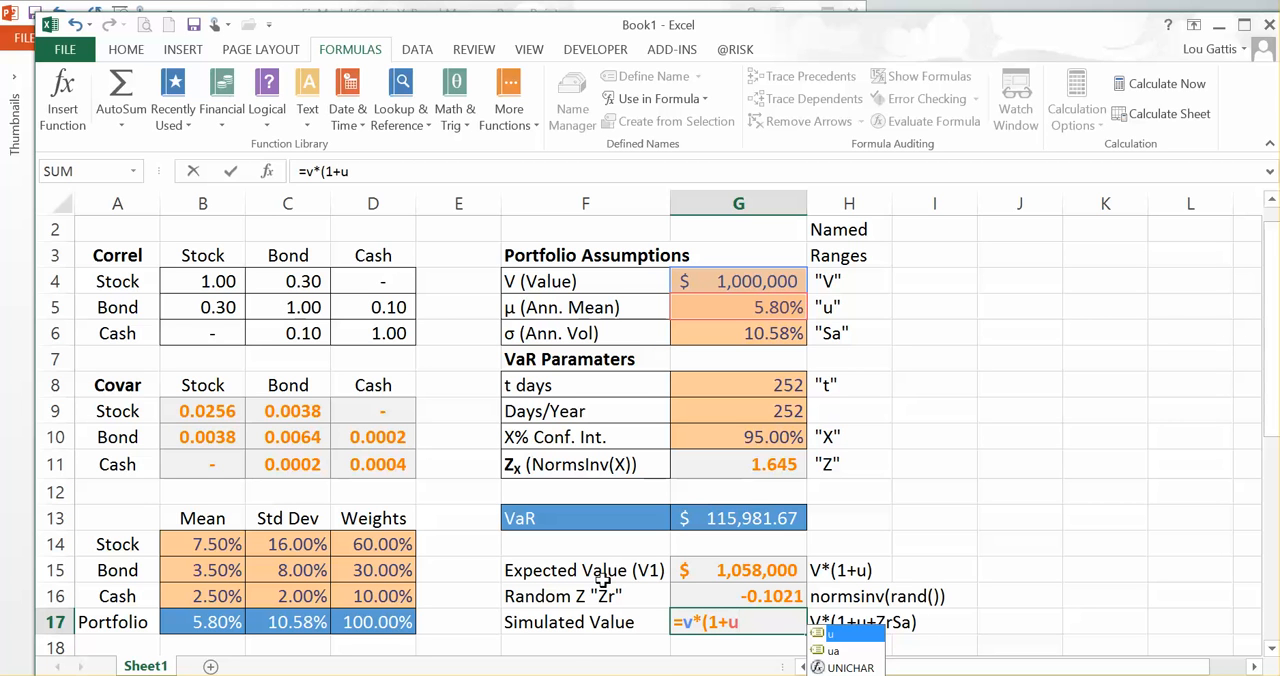
{"action": "type", "text": "+"}
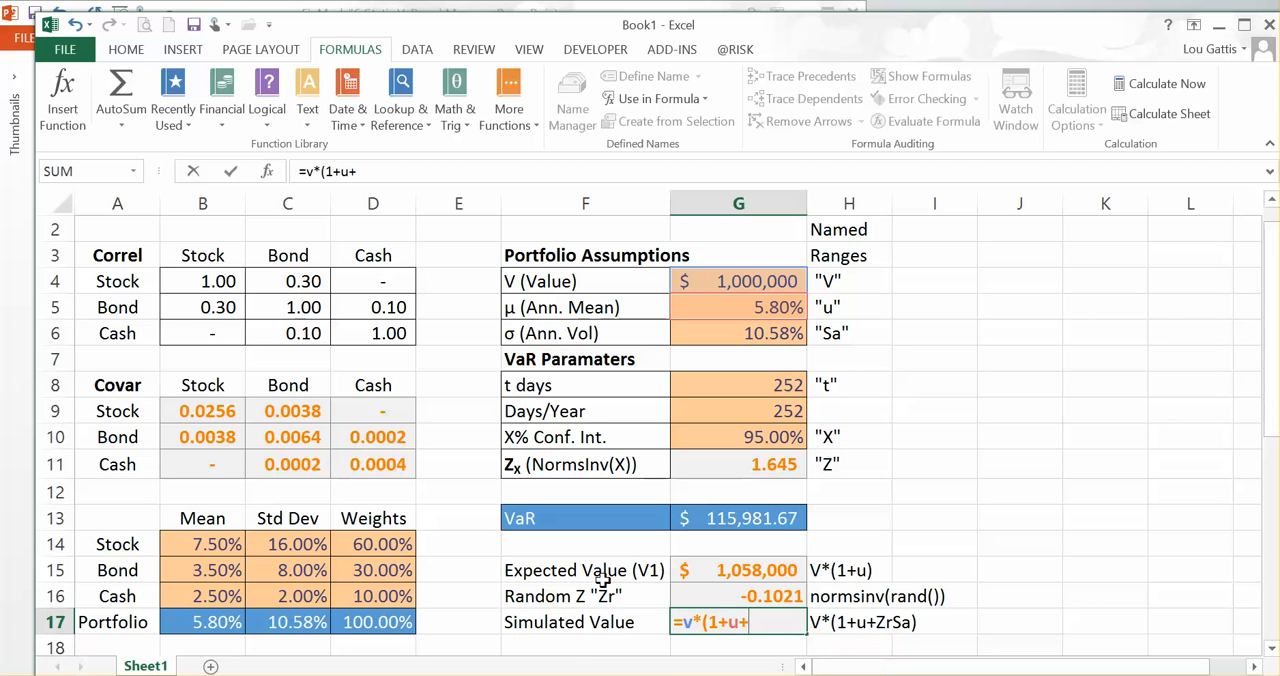
{"action": "left_click", "coordinate": [766, 595]}
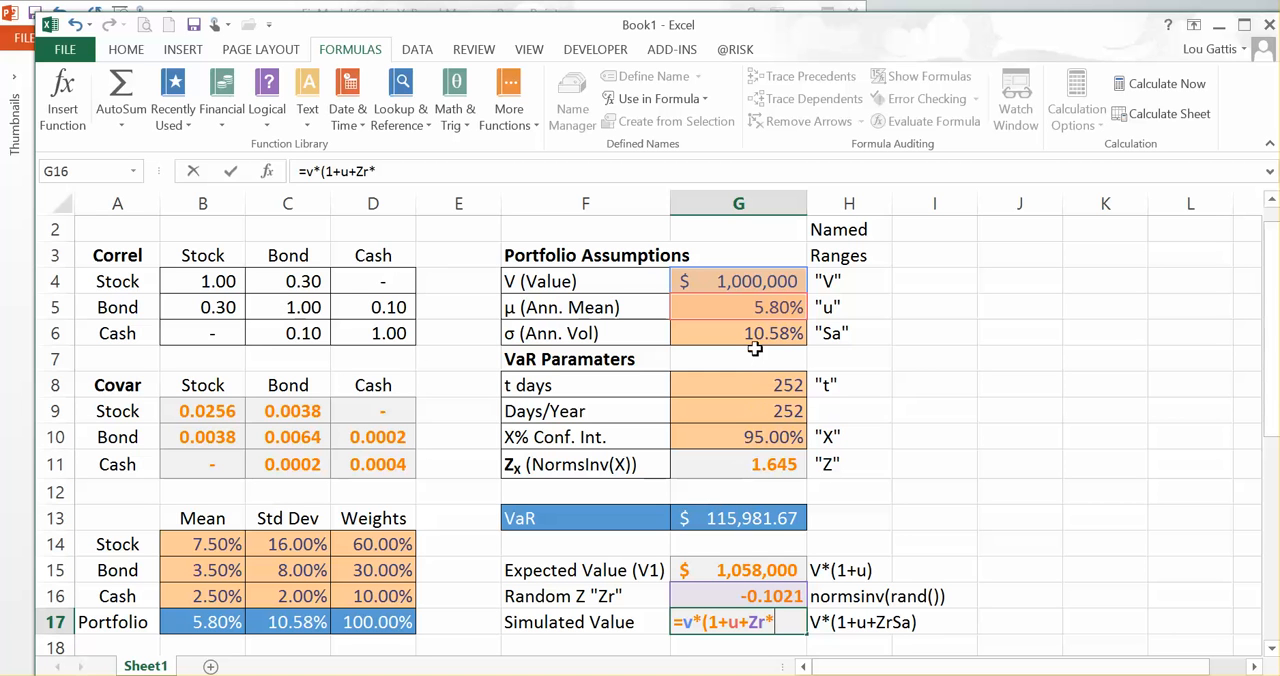
{"action": "type", "text": "sa)"}
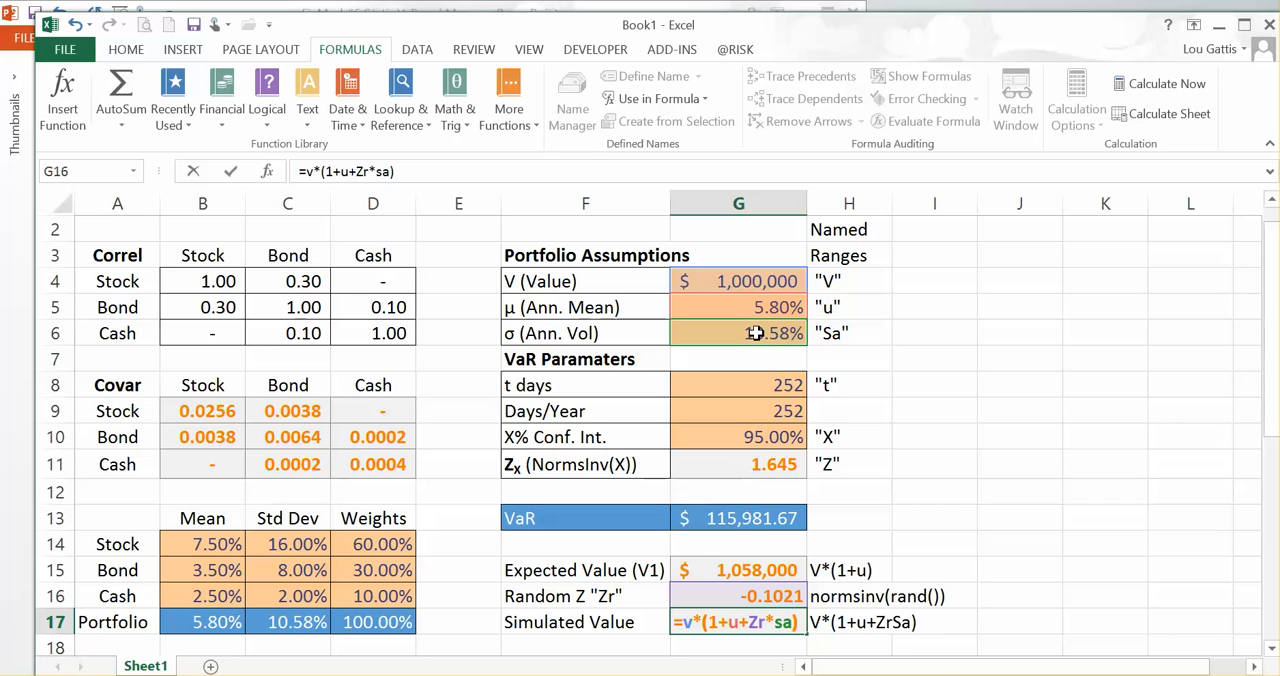
{"action": "key", "text": "Return"}
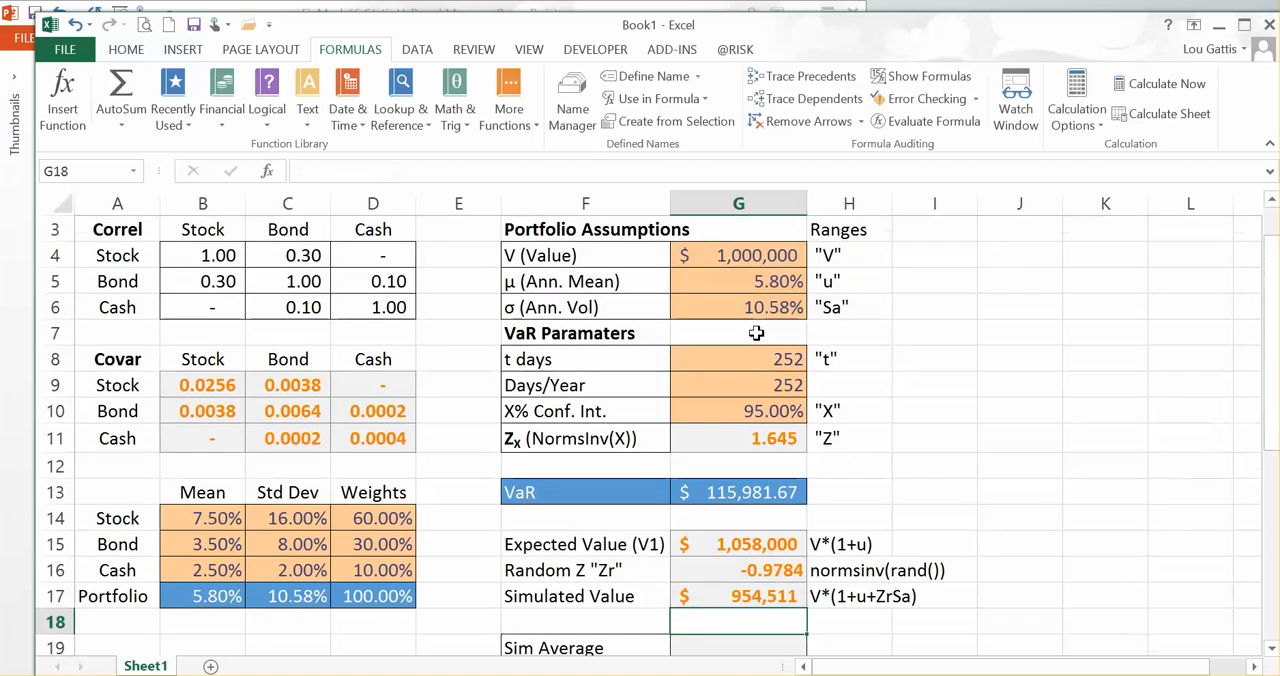
Step: Recalculate the sheet repeatedly to watch the Random Z in G16 and the Simulated Value in G17 redraw
{"action": "key", "text": "Up"}
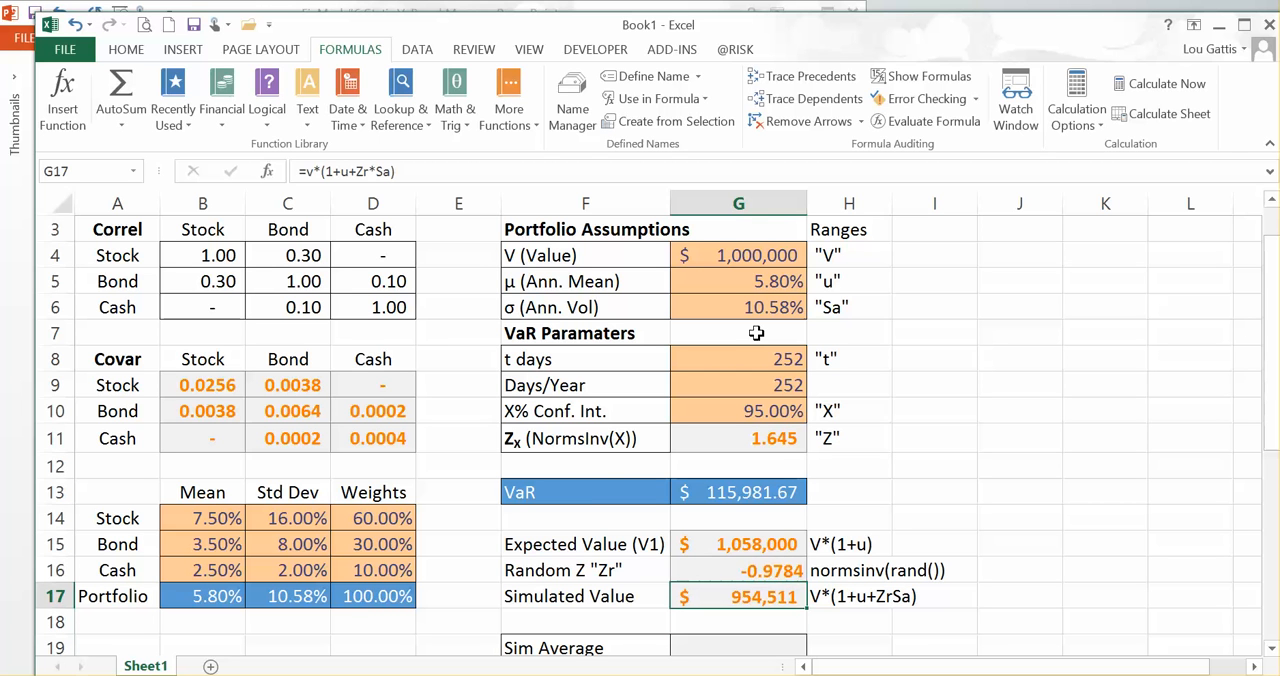
{"action": "key", "text": "F9"}
{"action": "key", "text": "F9"}
{"action": "key", "text": "F9"}
{"action": "key", "text": "F9"}
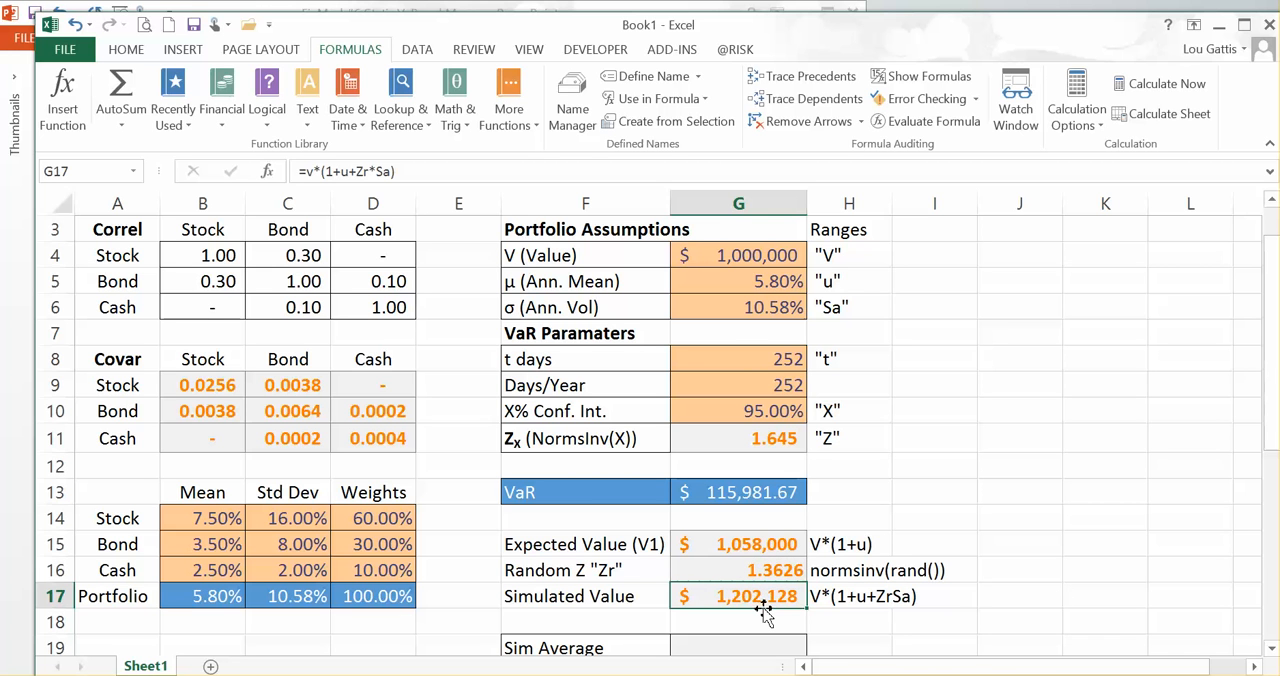
{"action": "key", "text": "F9"}
{"action": "key", "text": "F9"}
{"action": "key", "text": "F9"}
{"action": "key", "text": "F9"}
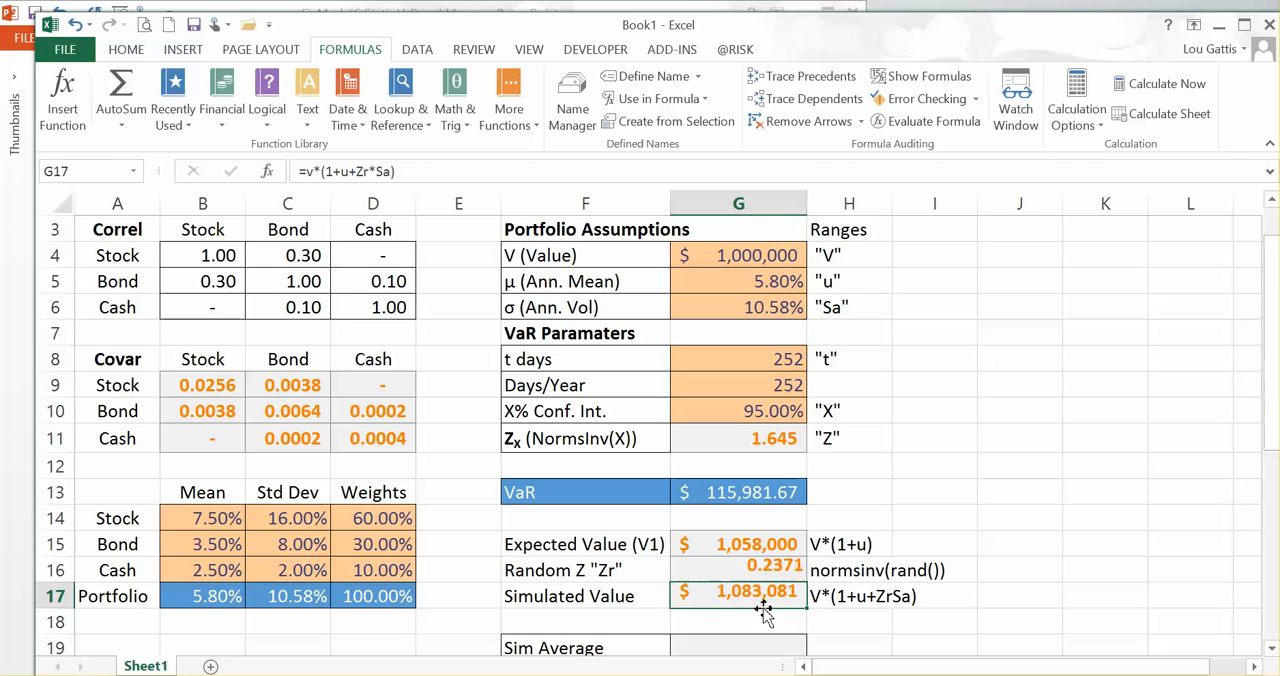
{"action": "key", "text": "F9"}
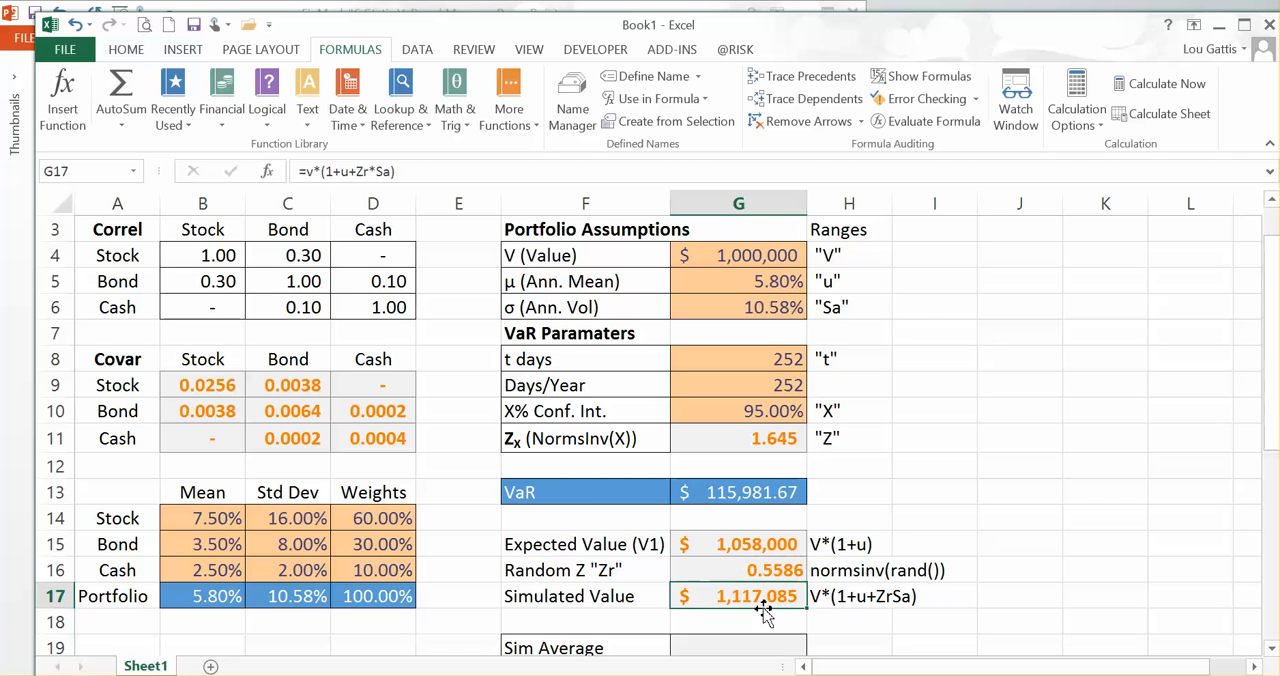
{"action": "key", "text": "F9"}
Step: Paste the Simulated Value from G17 into J16 as a static value
{"action": "key", "text": "Right"}
{"action": "key", "text": "Right"}
{"action": "key", "text": "Right"}
{"action": "key", "text": "Up"}
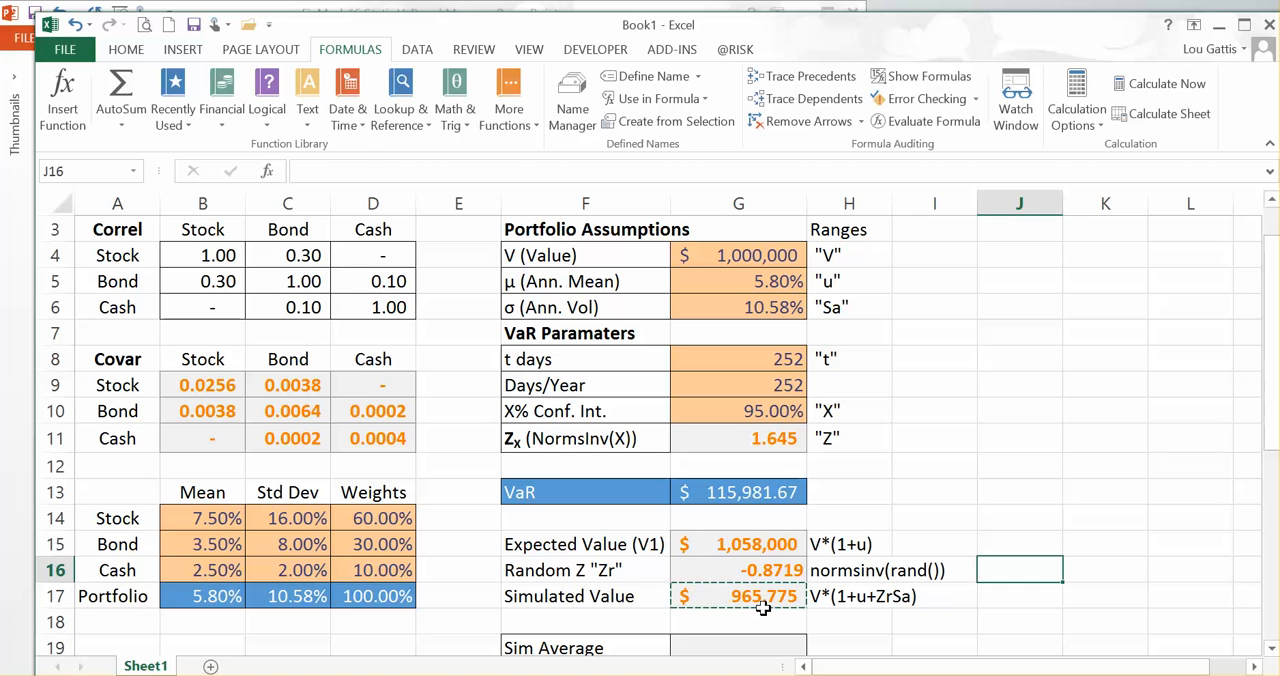
{"action": "key", "text": "alt"}
{"action": "key", "text": "h"}
{"action": "key", "text": "v"}
{"action": "key", "text": "v"}
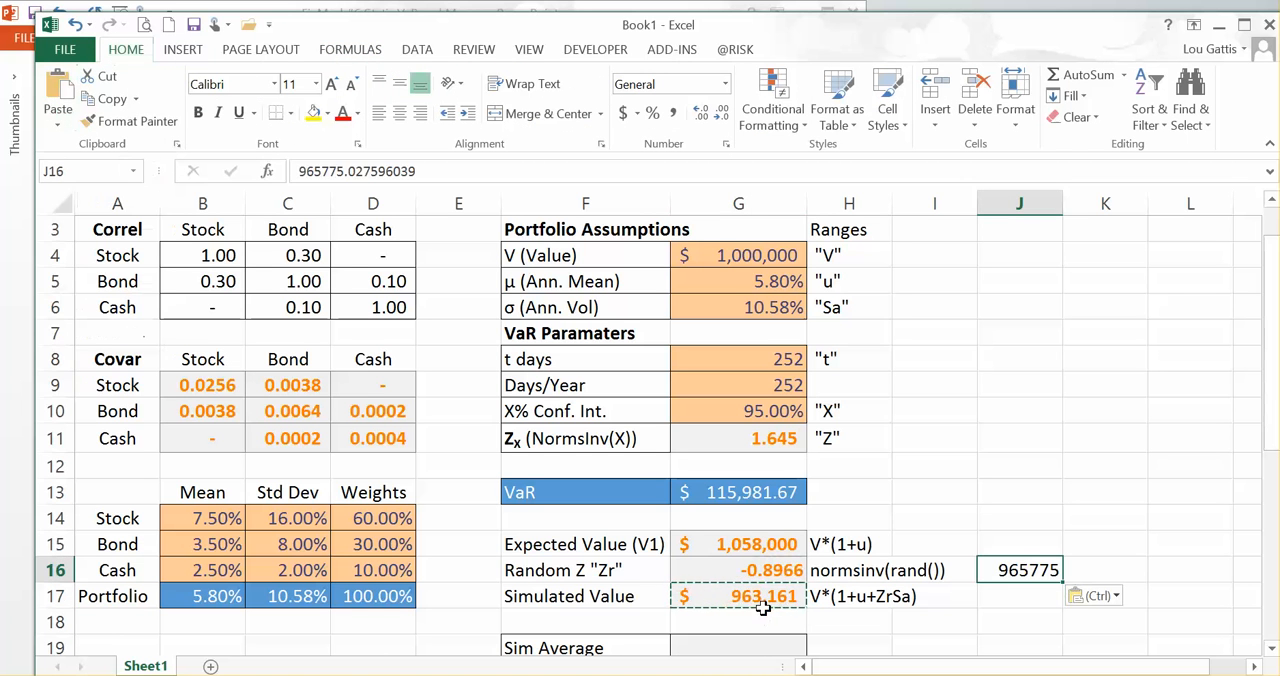
Step: Paste the redrawn Simulated Value from G17 into J17 as a second static value
{"action": "key", "text": "Down"}
{"action": "key", "text": "Left"}
{"action": "key", "text": "Left"}
{"action": "key", "text": "Left"}
{"action": "key", "text": "Right"}
{"action": "key", "text": "Right"}
{"action": "key", "text": "Right"}
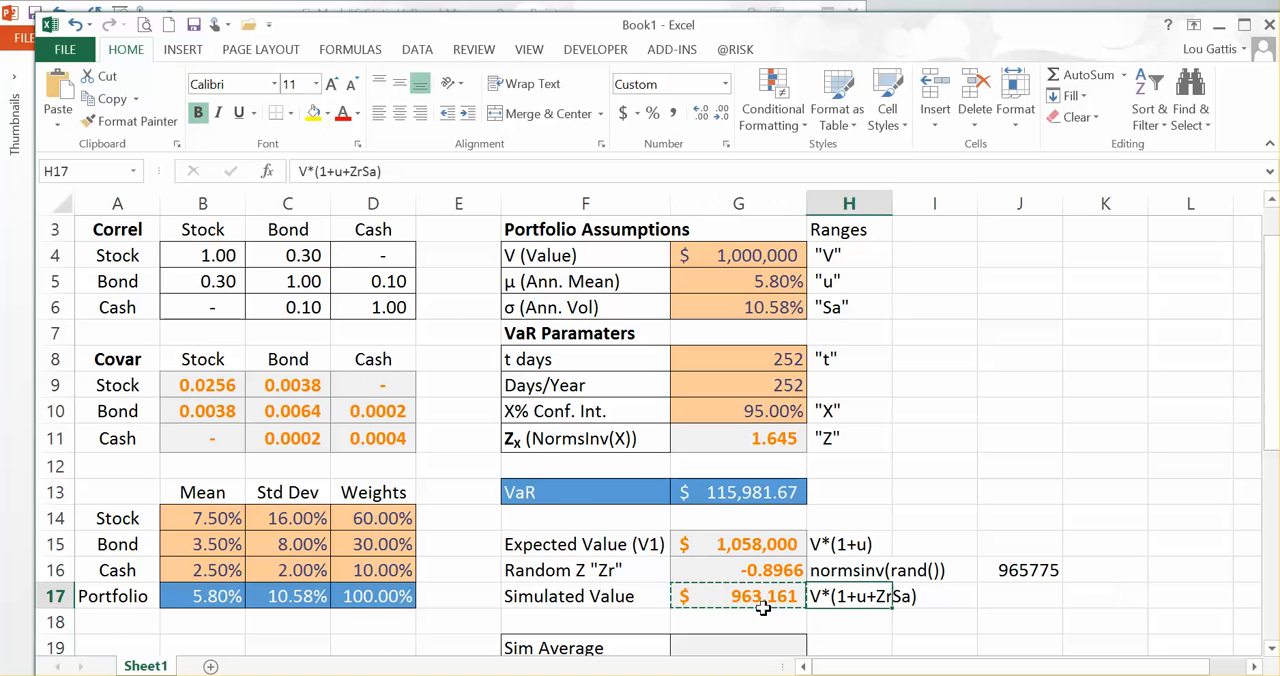
{"action": "key", "text": "alt"}
{"action": "key", "text": "h"}
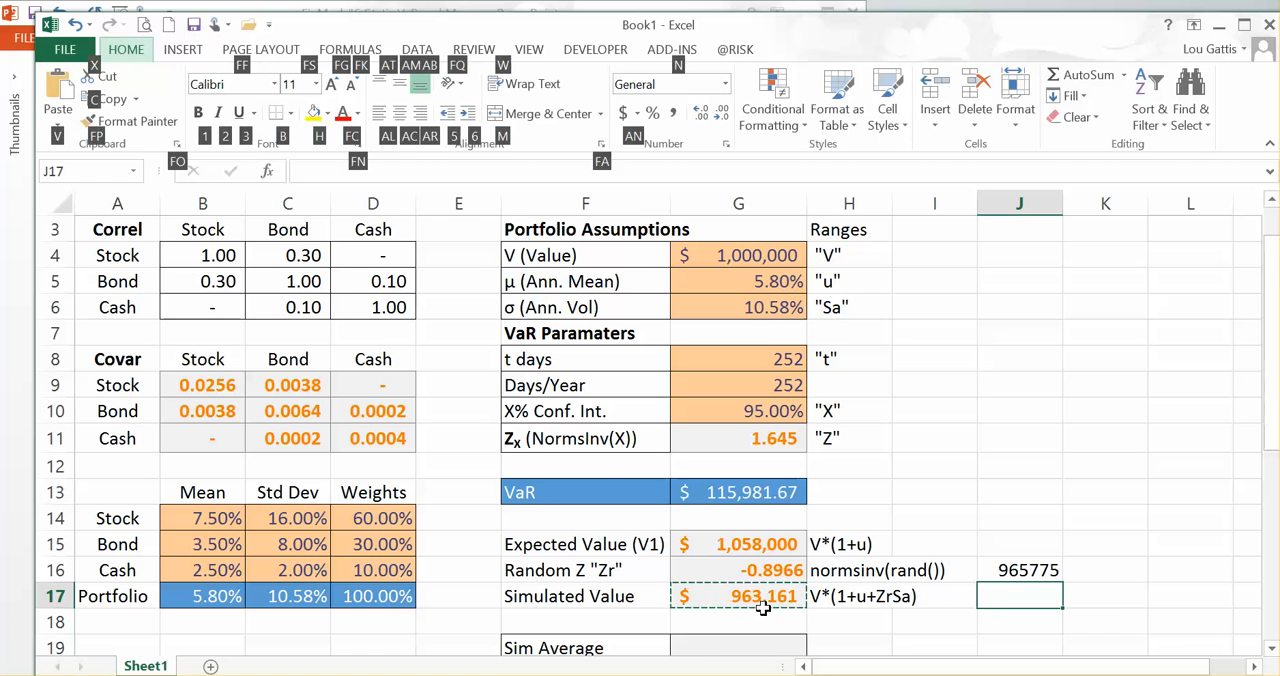
{"action": "key", "text": "v"}
{"action": "key", "text": "v"}
Step: Delete the two pasted test values from J16 and J17
{"action": "key", "text": "Up"}
{"action": "key", "text": "Up"}
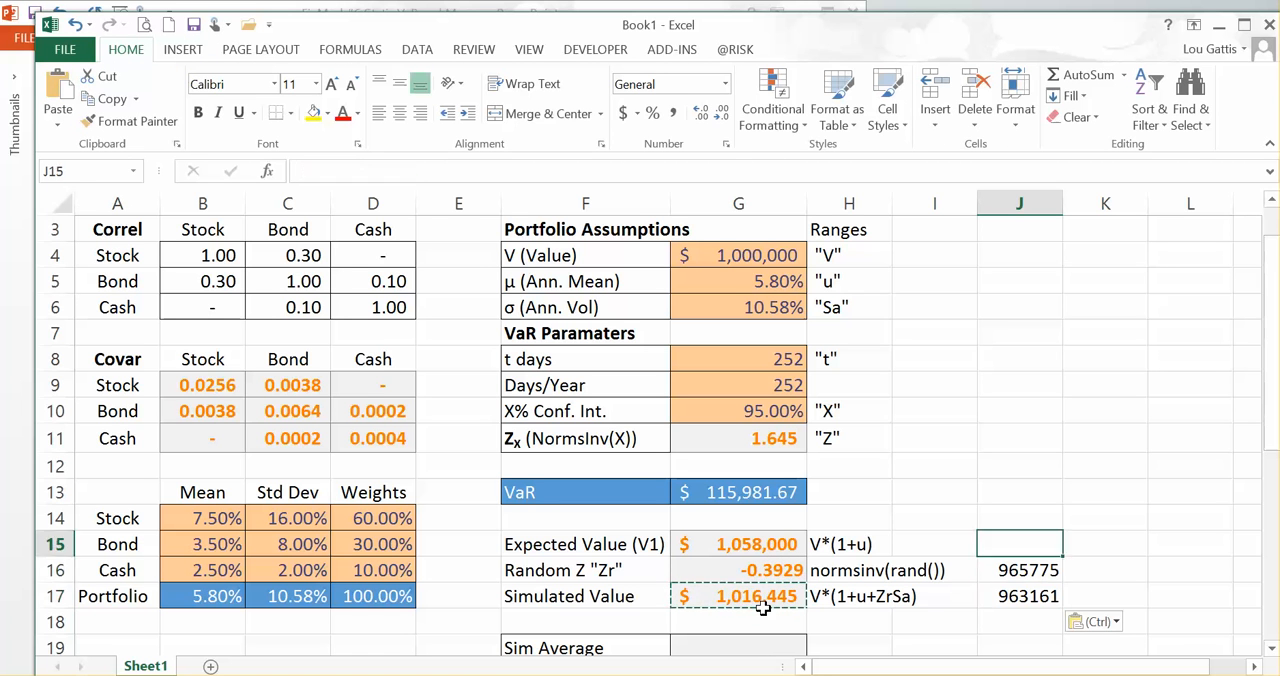
{"action": "key", "text": "Down"}
{"action": "key", "text": "Down"}
{"action": "key", "text": "Up"}
{"action": "key", "text": "Delete"}
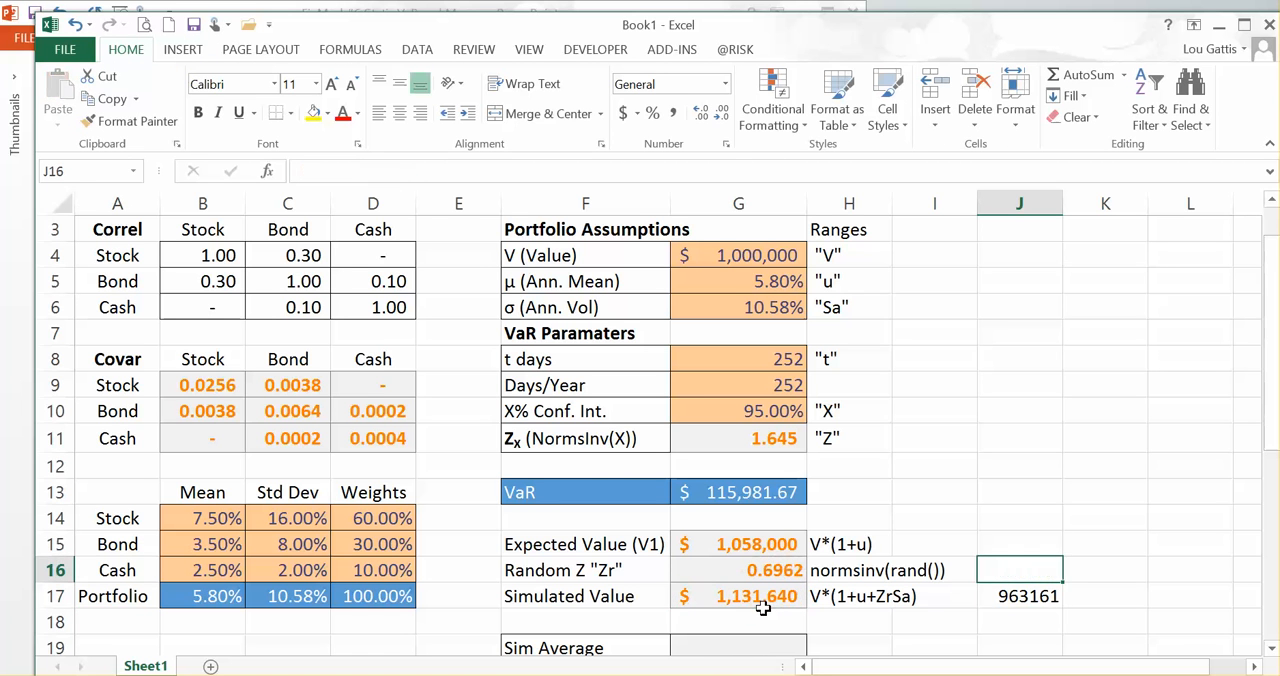
{"action": "key", "text": "Down"}
{"action": "key", "text": "Delete"}
Step: Review the Random Z, Expected Value and Simulated Value formulas in G15 through G17
{"action": "key", "text": "Down"}
{"action": "key", "text": "Up"}
{"action": "key", "text": "Up"}
{"action": "key", "text": "Left"}
{"action": "key", "text": "Left"}
{"action": "key", "text": "Left"}
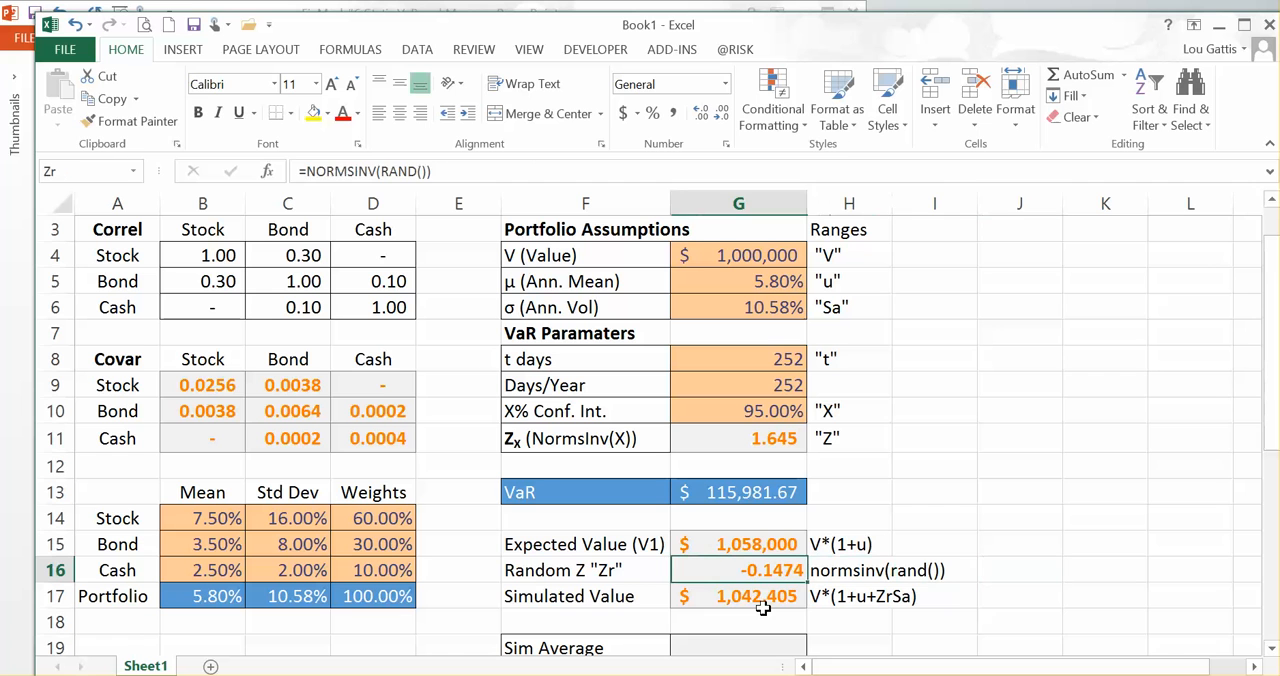
{"action": "key", "text": "Down"}
{"action": "key", "text": "Left"}
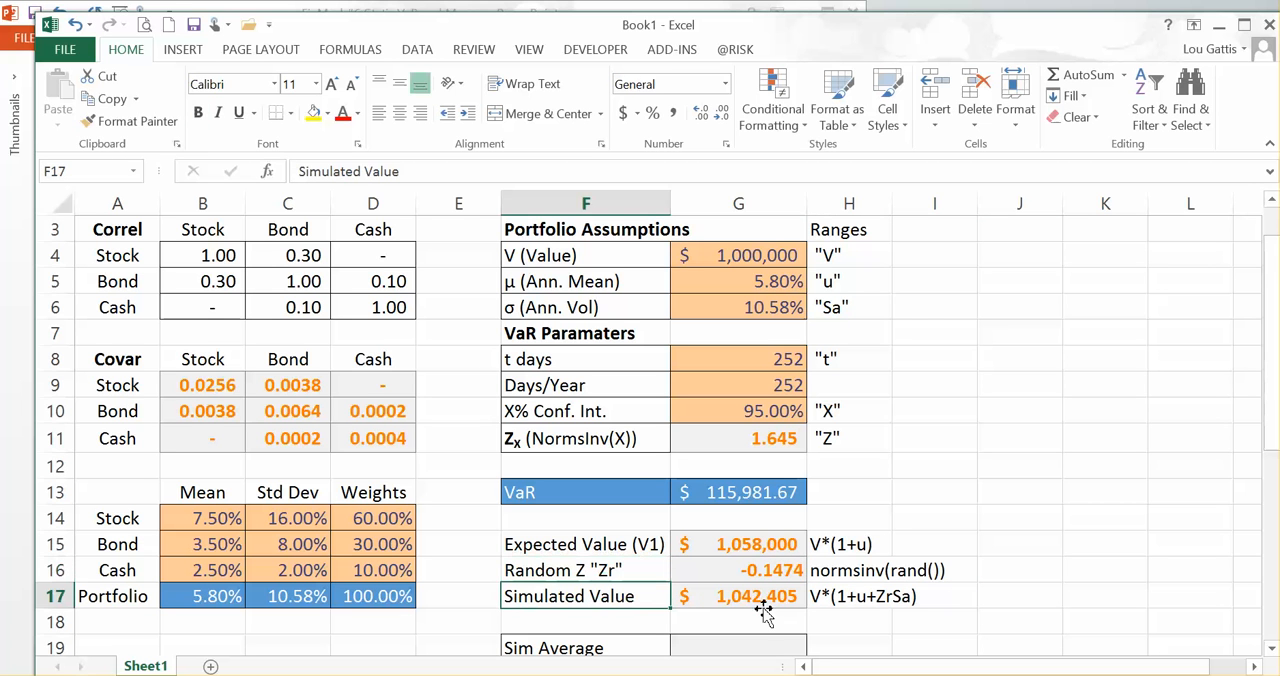
{"action": "key", "text": "Right"}
{"action": "key", "text": "Up"}
{"action": "key", "text": "Up"}
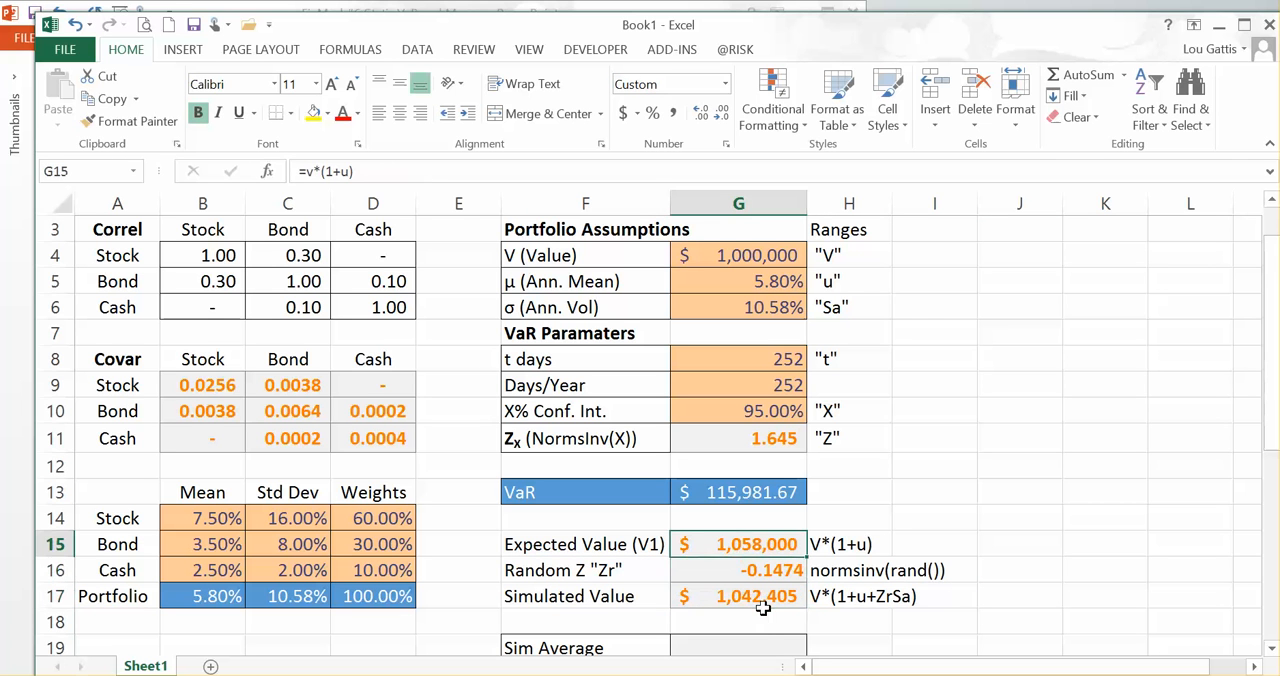
{"action": "key", "text": "Up"}
{"action": "key", "text": "Down"}
{"action": "key", "text": "Down"}
{"action": "key", "text": "Down"}
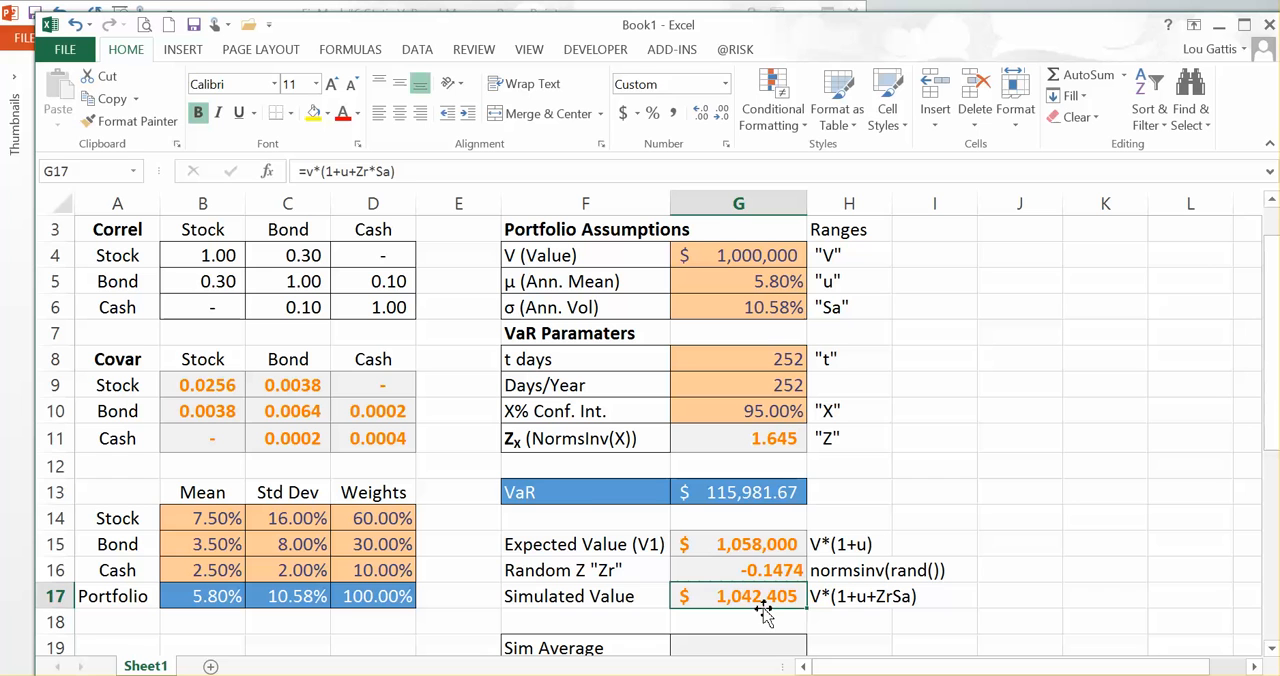
Step: Examine the analytical VaR formula in G13 and the Expected Value formula in G15
{"action": "key", "text": "Up"}
{"action": "key", "text": "Up"}
{"action": "key", "text": "Up"}
{"action": "key", "text": "Up"}
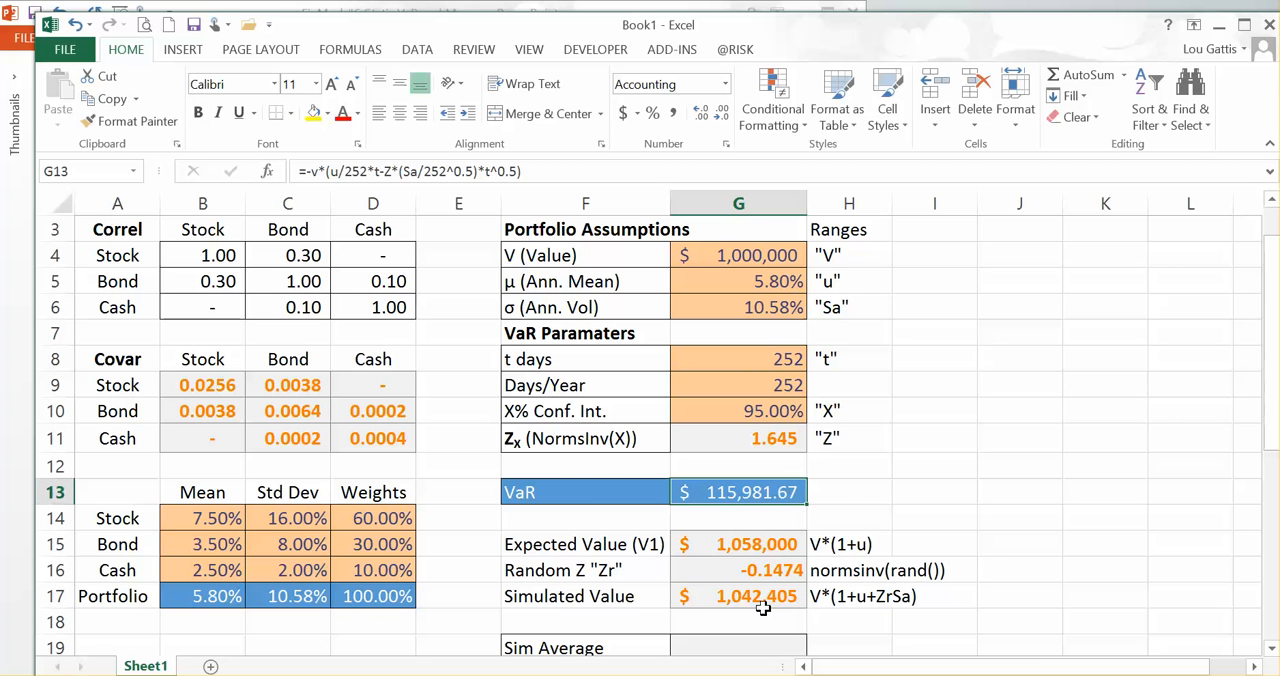
{"action": "key", "text": "Down"}
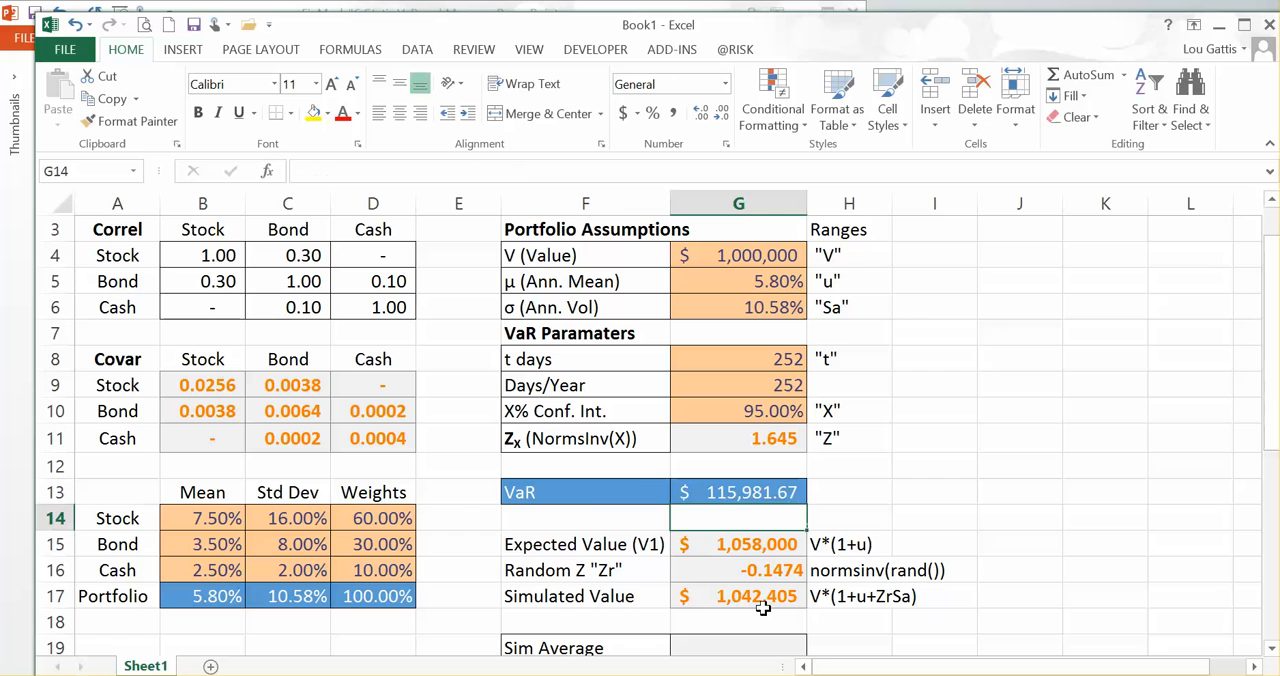
{"action": "key", "text": "Right"}
{"action": "key", "text": "Down"}
{"action": "key", "text": "Right"}
{"action": "key", "text": "Left"}
{"action": "key", "text": "Left"}
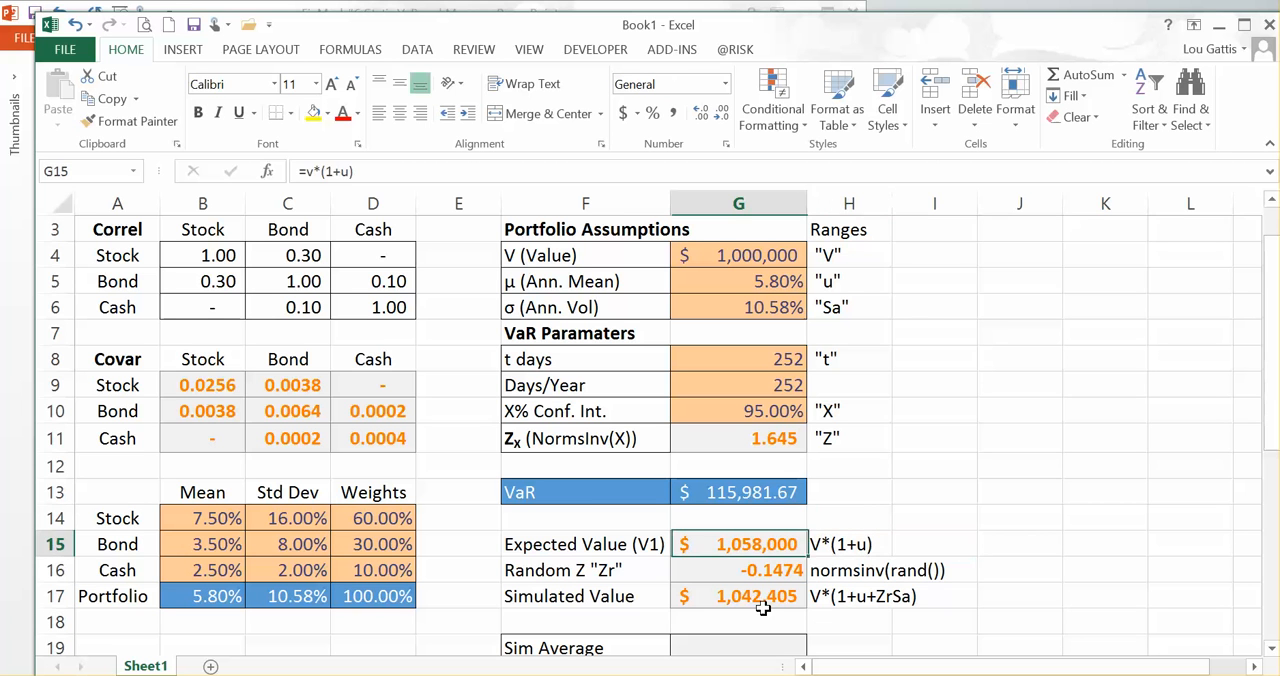
Step: Copy the Simulated Value in G17 into J17 as a static value and delete that pasted value
{"action": "key", "text": "Down"}
{"action": "key", "text": "Down"}
{"action": "key", "text": "ctrl+c"}
{"action": "key", "text": "Right"}
{"action": "key", "text": "Right"}
{"action": "key", "text": "Right"}
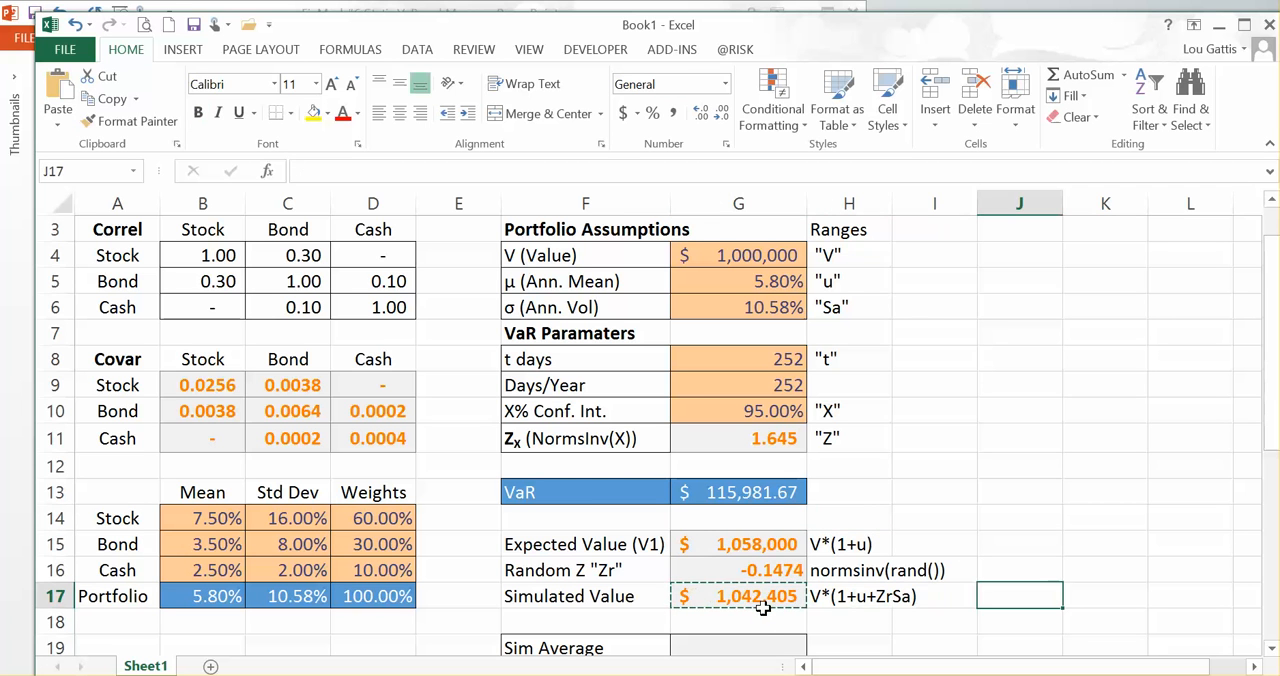
{"action": "key", "text": "alt"}
{"action": "key", "text": "h"}
{"action": "key", "text": "v"}
{"action": "key", "text": "v"}
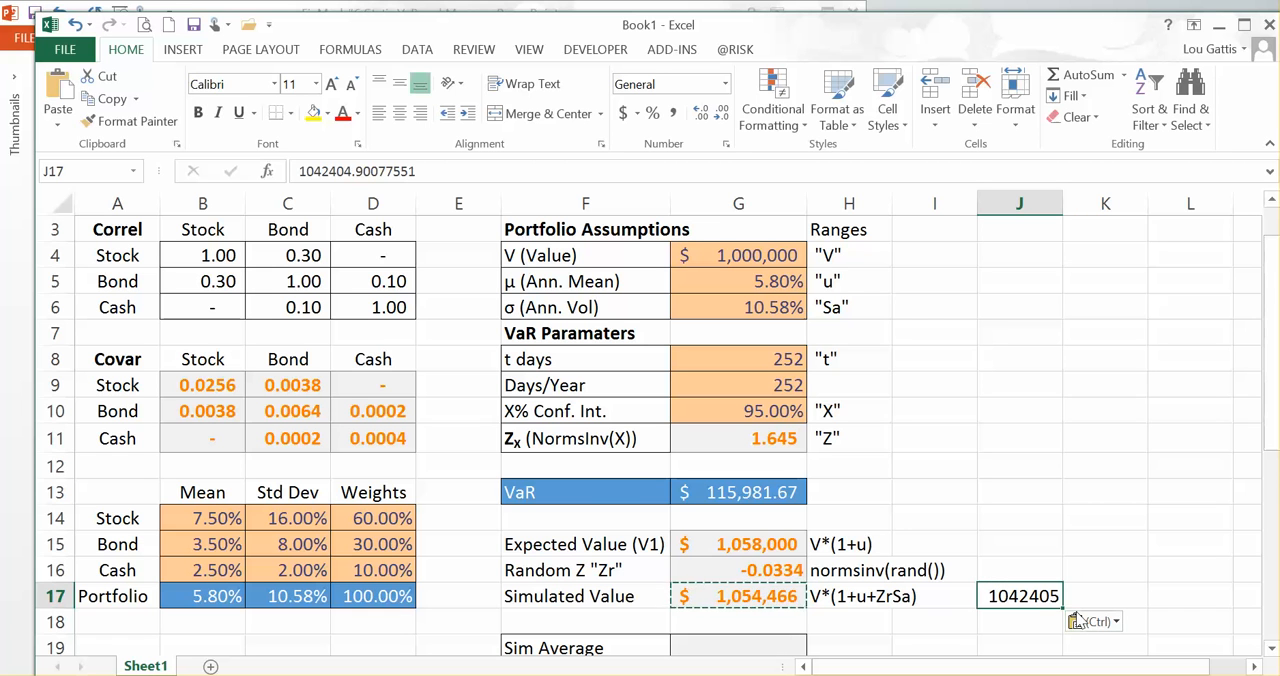
{"action": "key", "text": "Delete"}
{"action": "key", "text": "Return"}
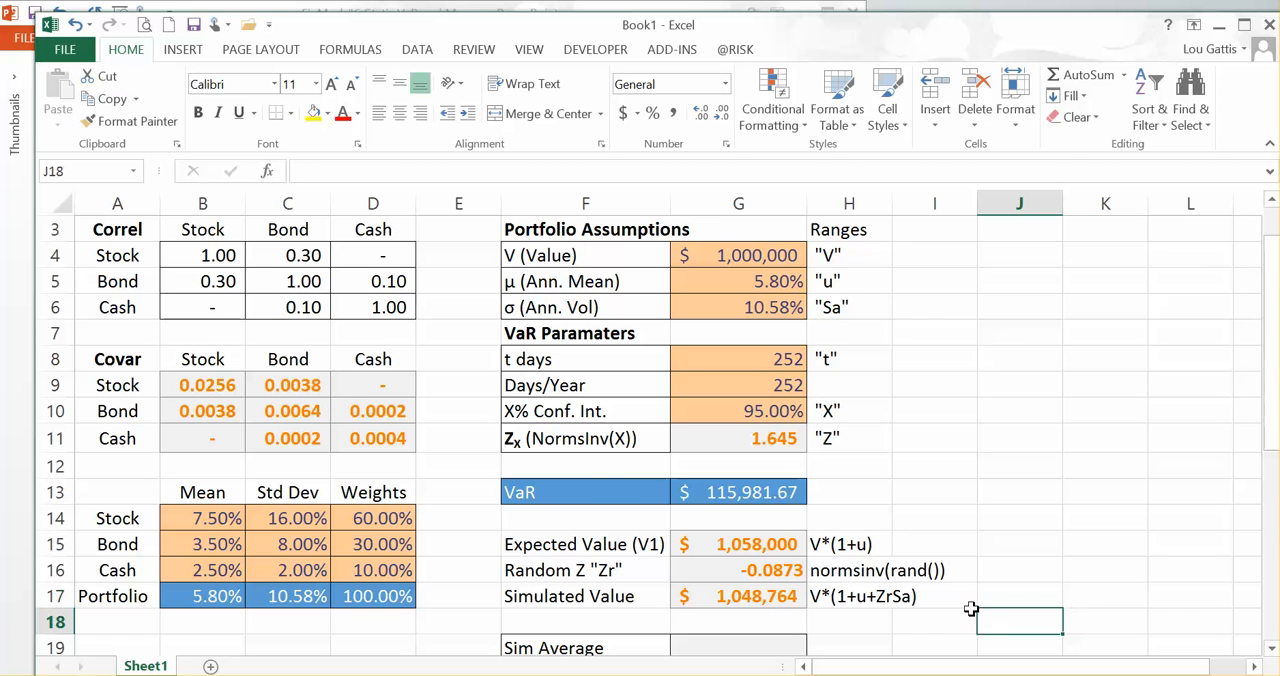
Step: Compare the Simulated Value formula in G17 with the Expected Value and Random Z formulas in G15 and G16
{"action": "left_click", "coordinate": [940, 600]}
{"action": "key", "text": "Left"}
{"action": "key", "text": "Left"}
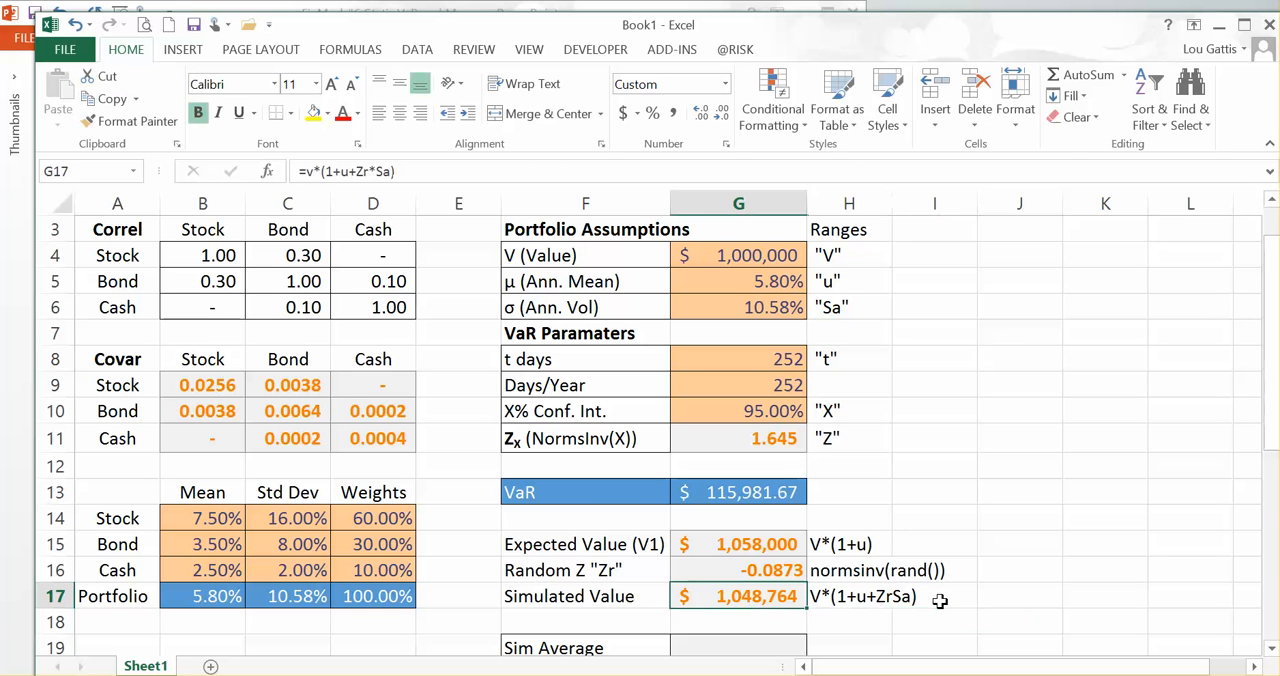
{"action": "key", "text": "Up"}
{"action": "key", "text": "Up"}
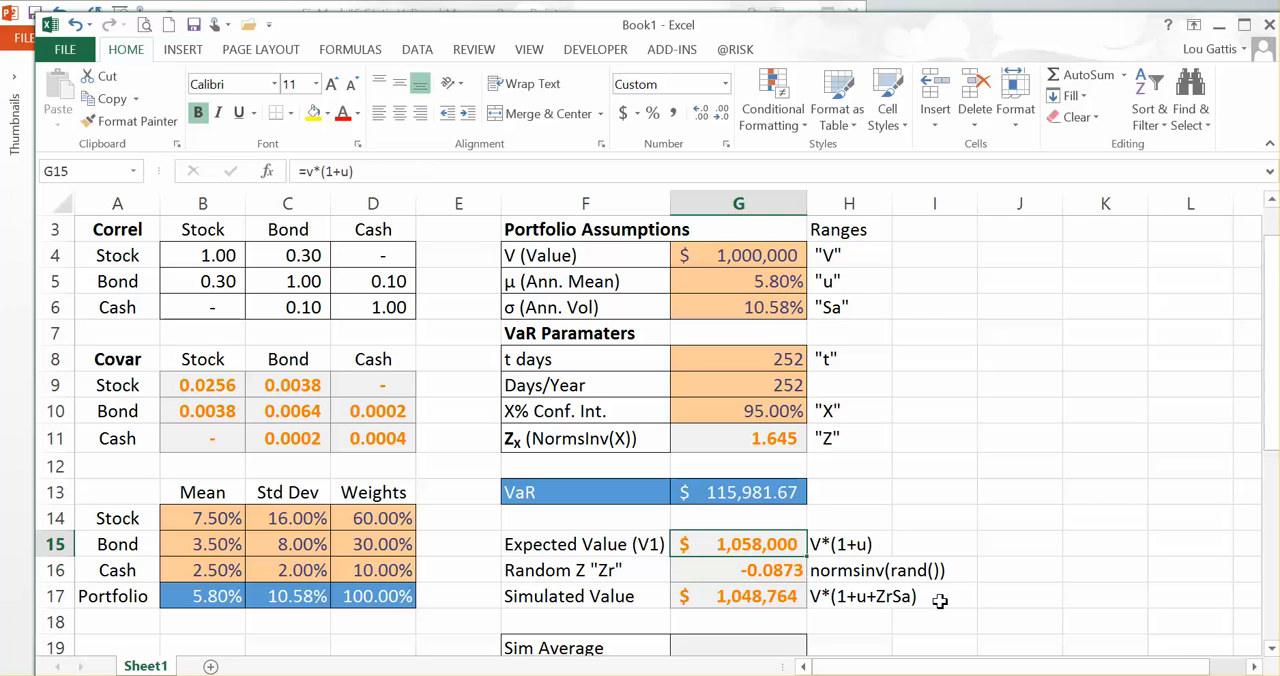
{"action": "key", "text": "Up"}
{"action": "key", "text": "Down"}
{"action": "key", "text": "Down"}
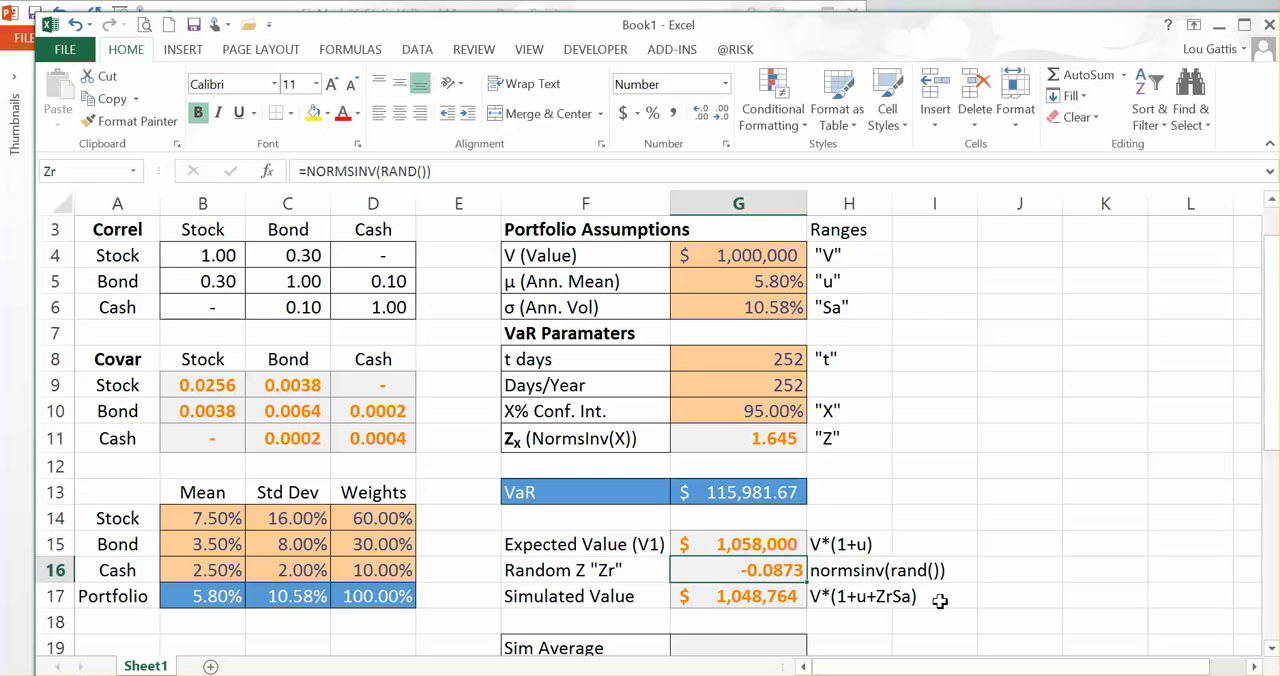
{"action": "key", "text": "Down"}
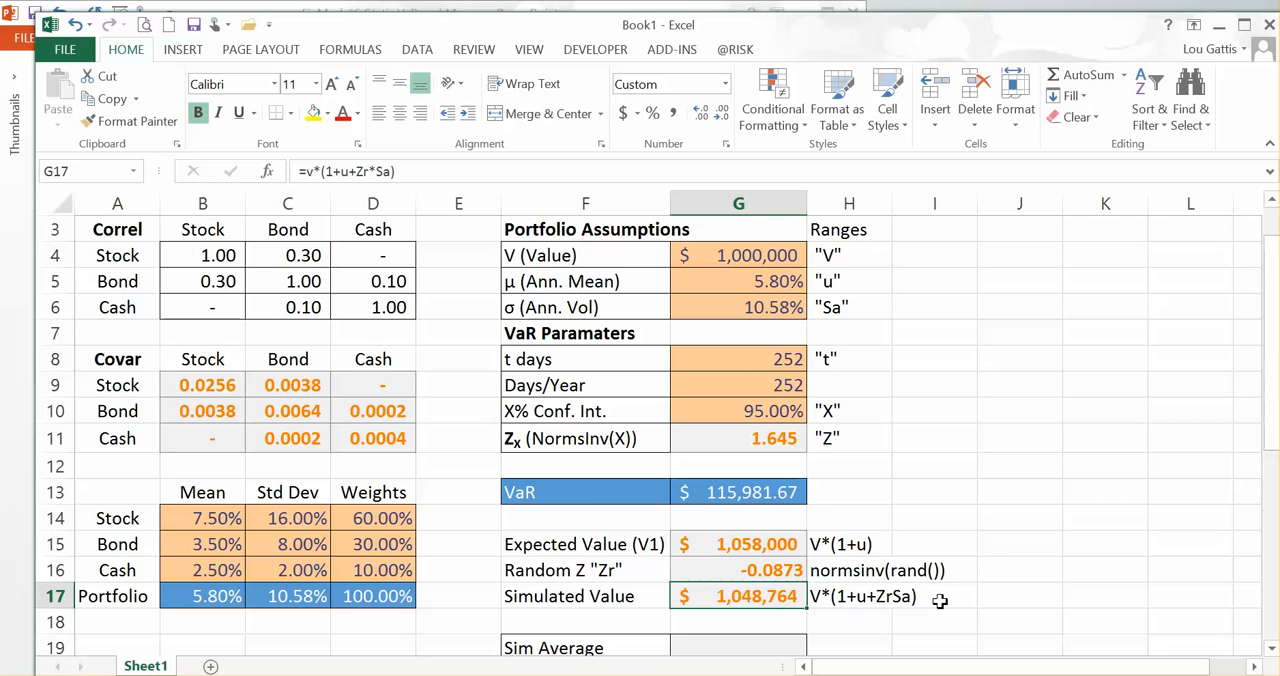
Step: Widen column H so the formula notes beside the simulation cells fit inside it
{"action": "key", "text": "Right"}
{"action": "key", "text": "Right"}
{"action": "key", "text": "Up"}
{"action": "key", "text": "Right"}
{"action": "key", "text": "Up"}
{"action": "key", "text": "Left"}
{"action": "key", "text": "Up"}
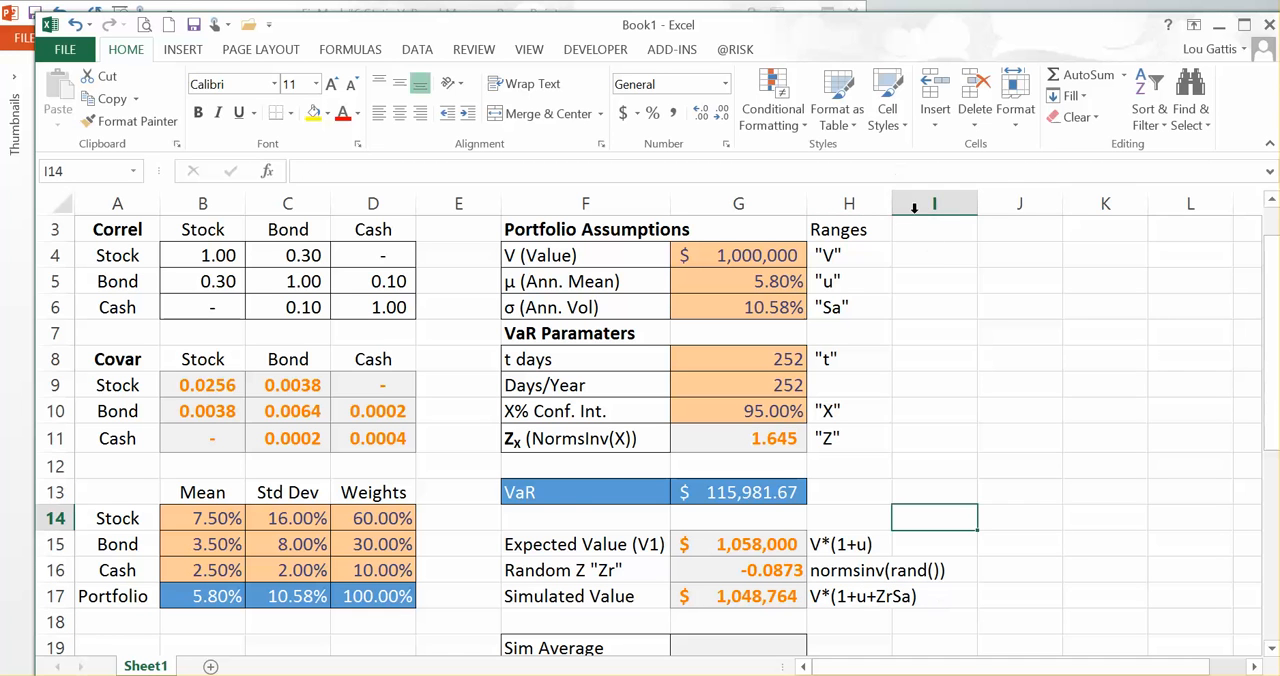
{"action": "left_click_drag", "start_coordinate": [892, 207], "coordinate": [947, 239]}
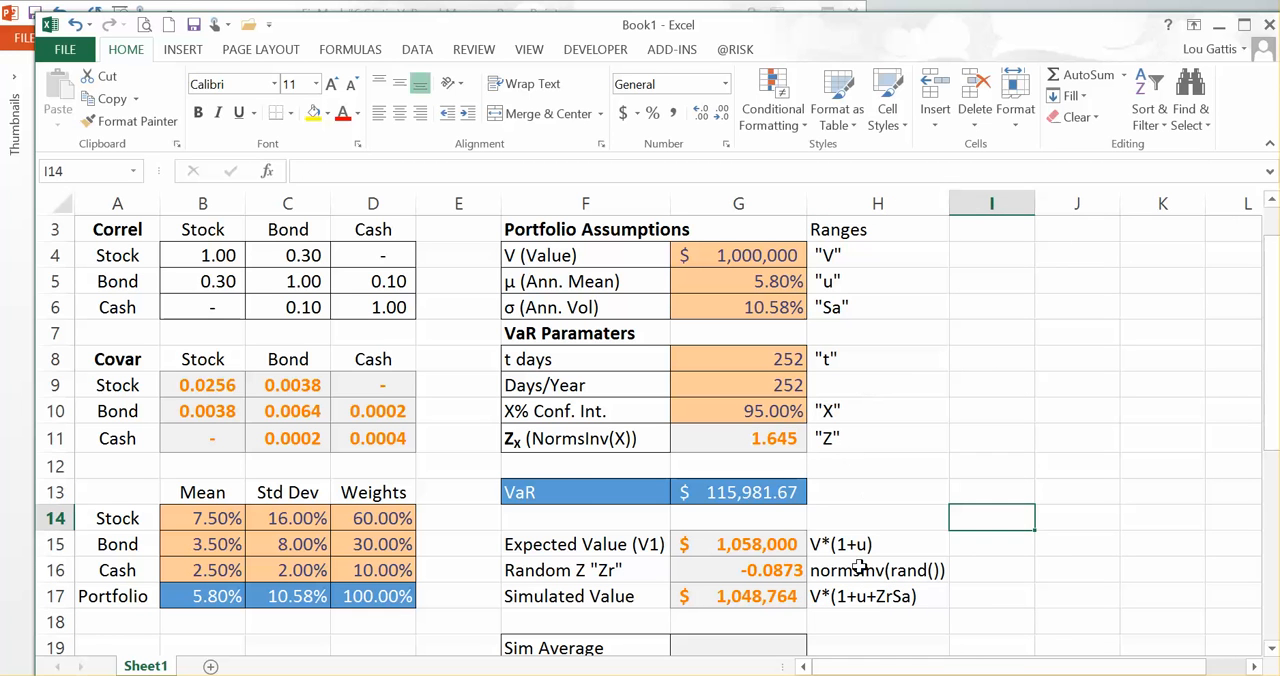
Step: Select the whole model range A1:G17, from the correlation table through the Simulated Value
{"action": "left_click", "coordinate": [764, 596]}
{"action": "scroll", "coordinate": [763, 596], "scroll_direction": "up", "scroll_amount": 1}
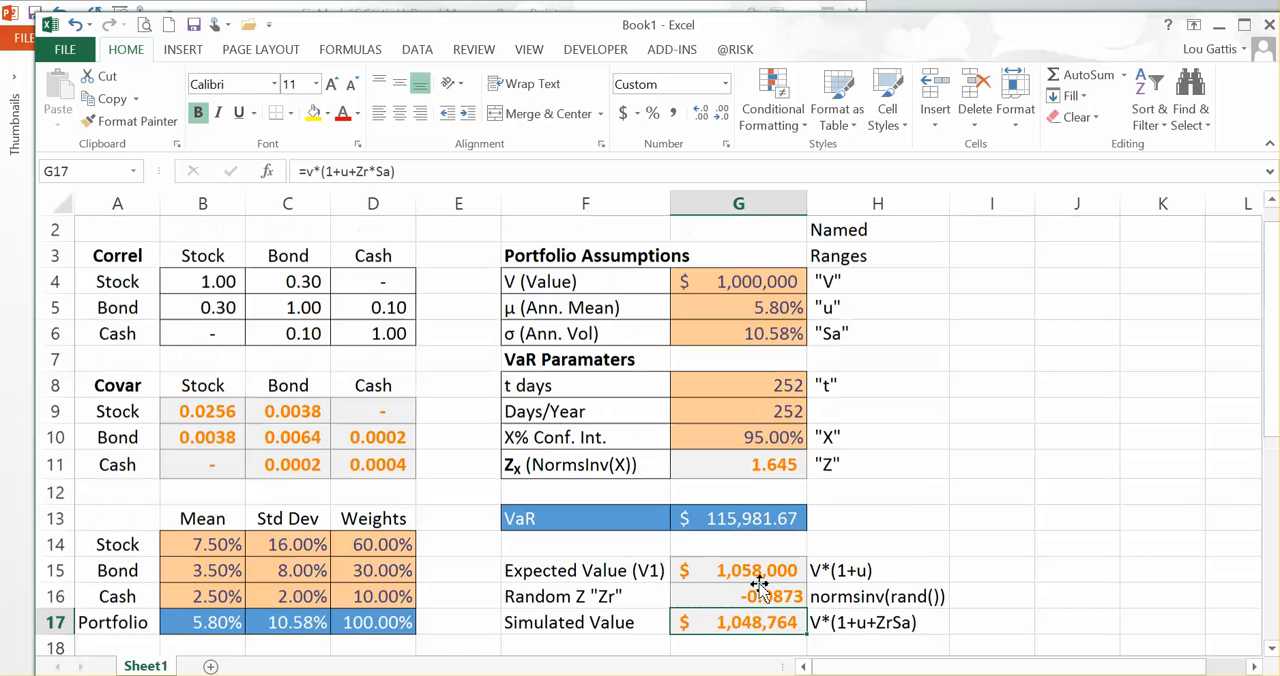
{"action": "left_click", "coordinate": [120, 230]}
{"action": "left_click_drag", "start_coordinate": [110, 232], "coordinate": [765, 540]}
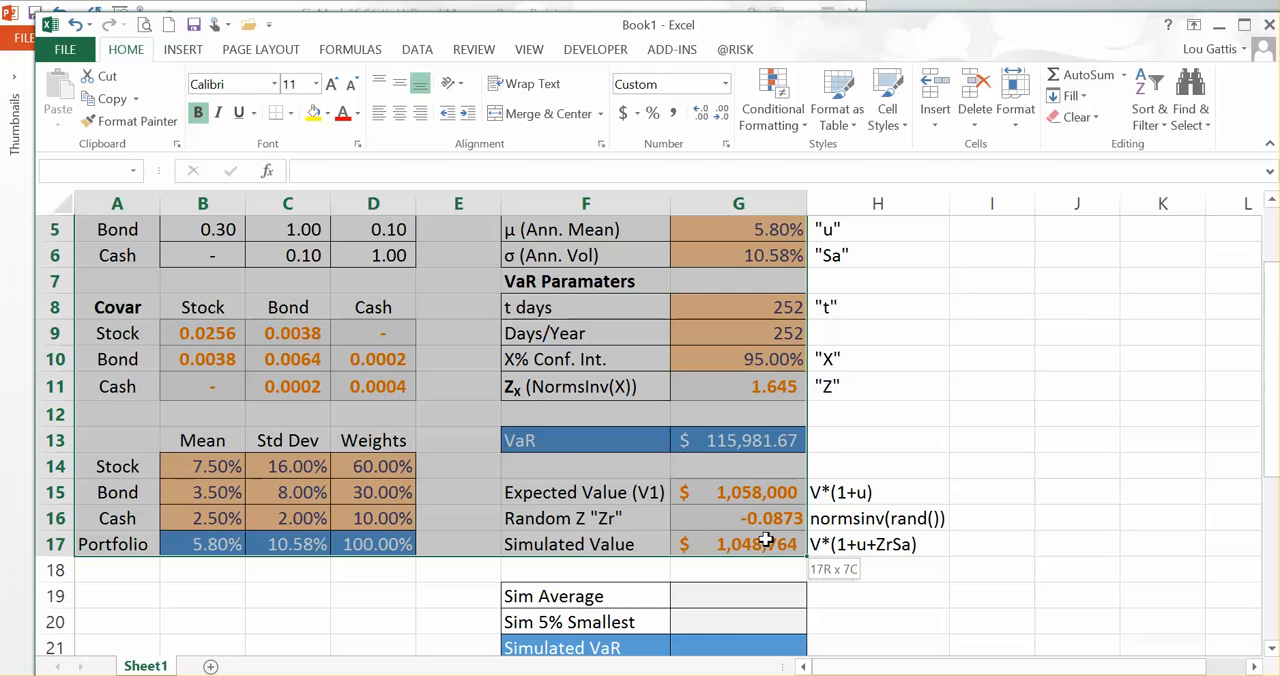
{"action": "left_click_drag", "start_coordinate": [765, 540], "coordinate": [777, 540]}
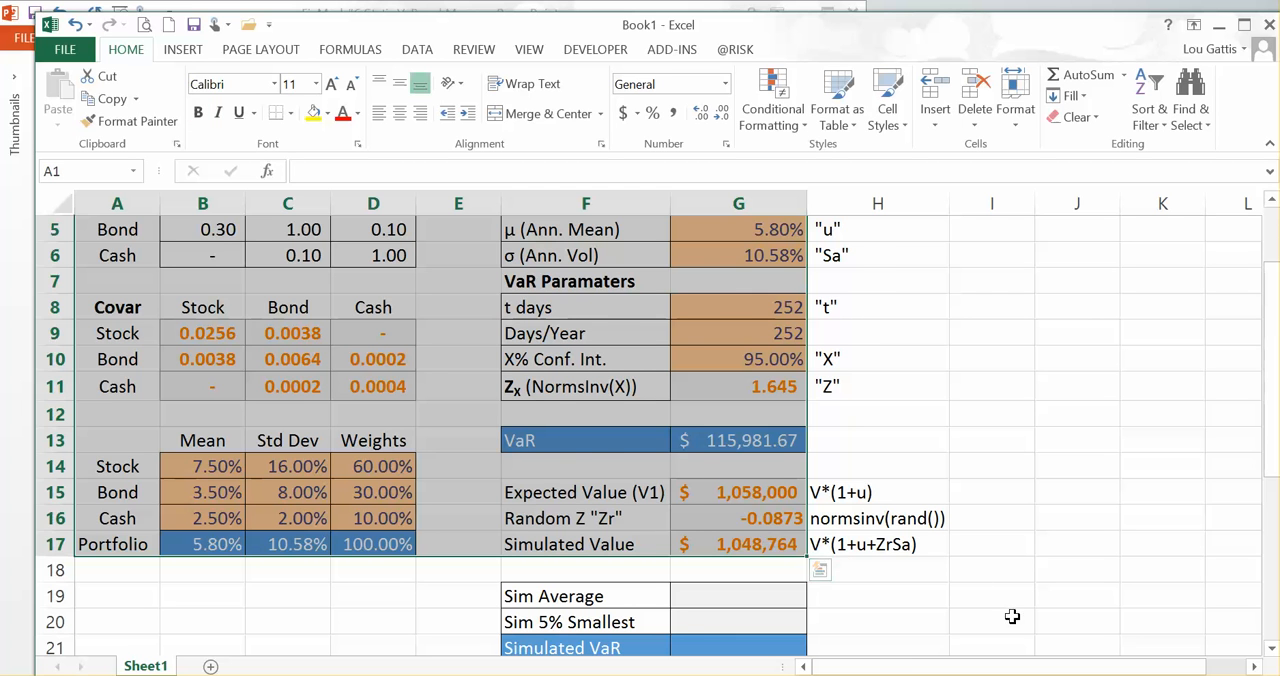
{"action": "key", "text": "ctrl+Home"}
{"action": "left_click", "coordinate": [984, 284]}
{"action": "left_click", "coordinate": [985, 305]}
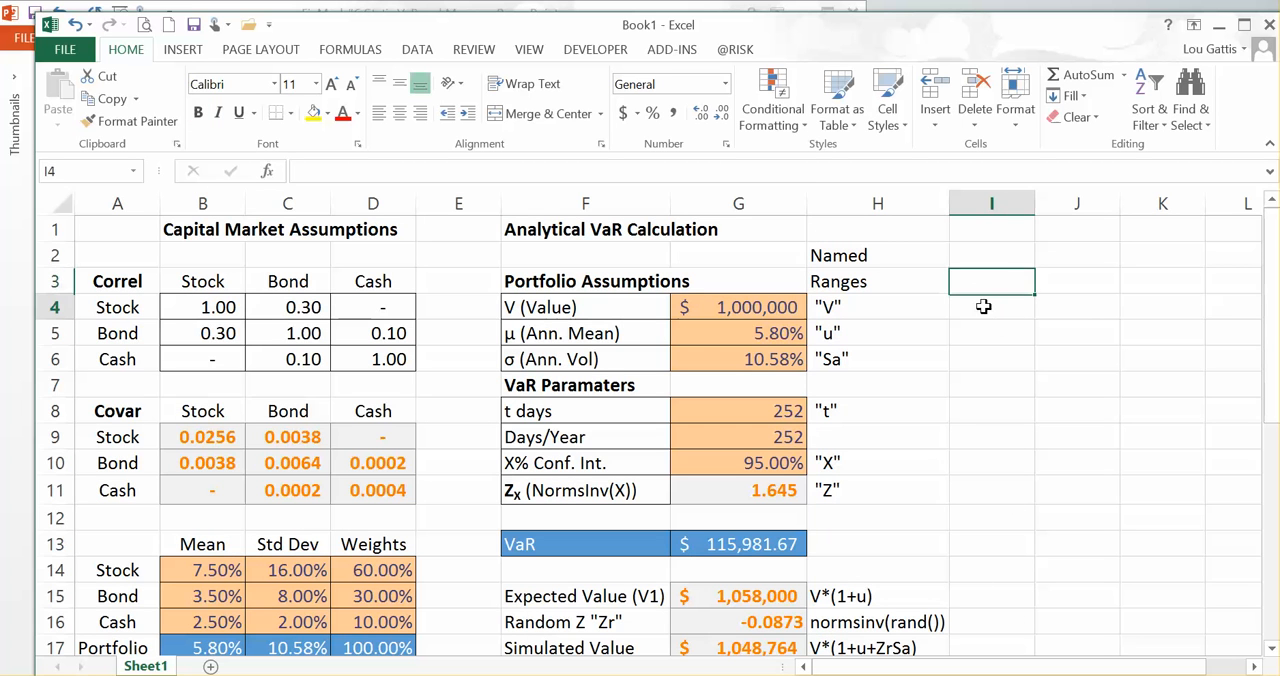
{"action": "left_click", "coordinate": [990, 330]}
{"action": "left_click", "coordinate": [992, 355]}
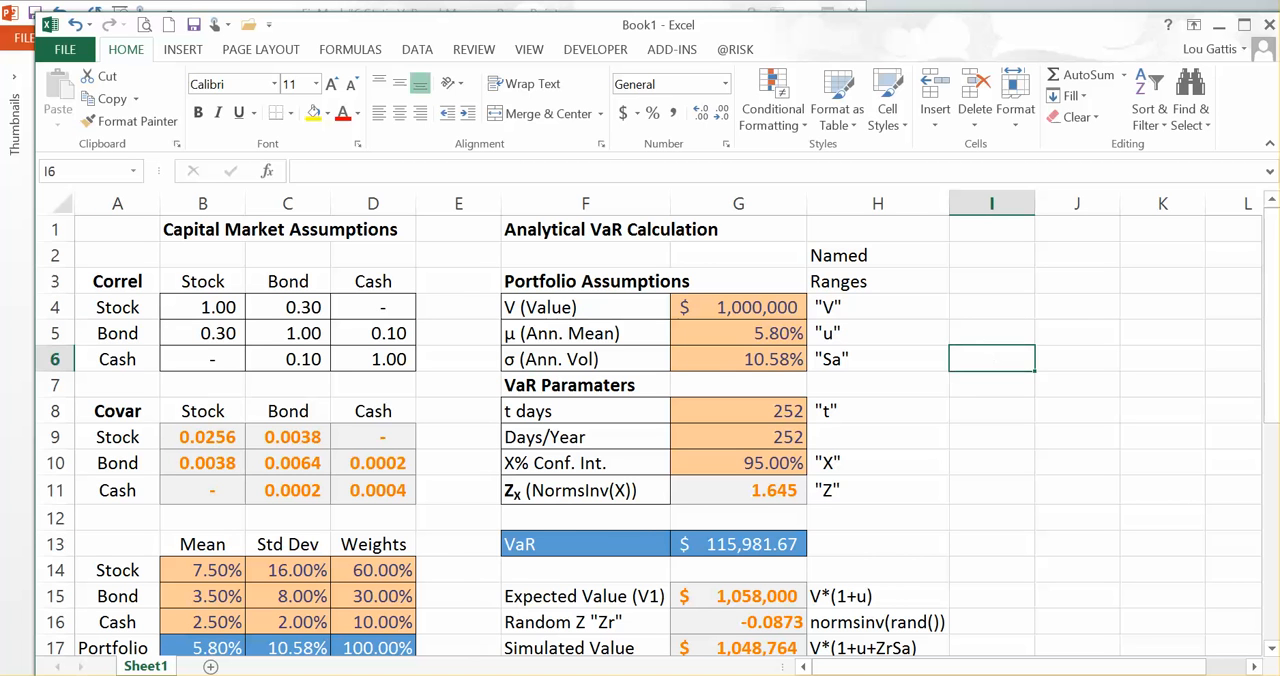
Step: Switch to the PowerPoint presentation, advance to the Macro slide and examine its subroutine template from Sub macroname () to End sub
{"action": "key", "text": "alt+Tab"}
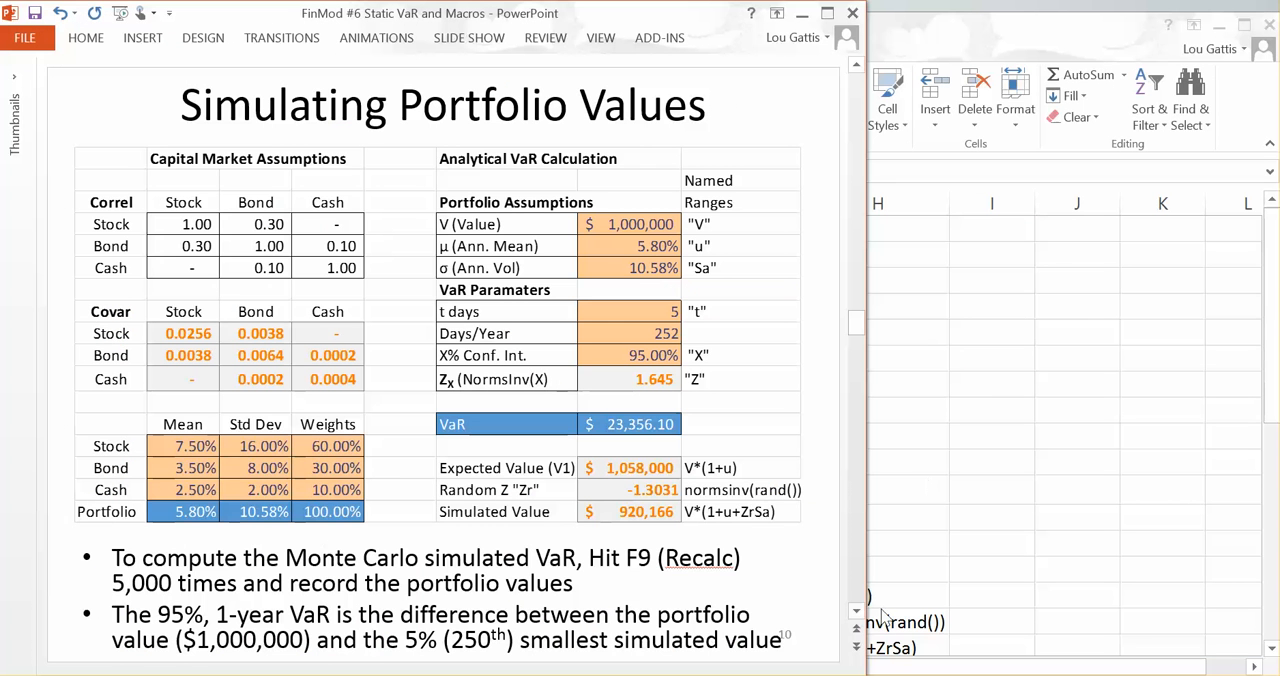
{"action": "left_click", "coordinate": [857, 612]}
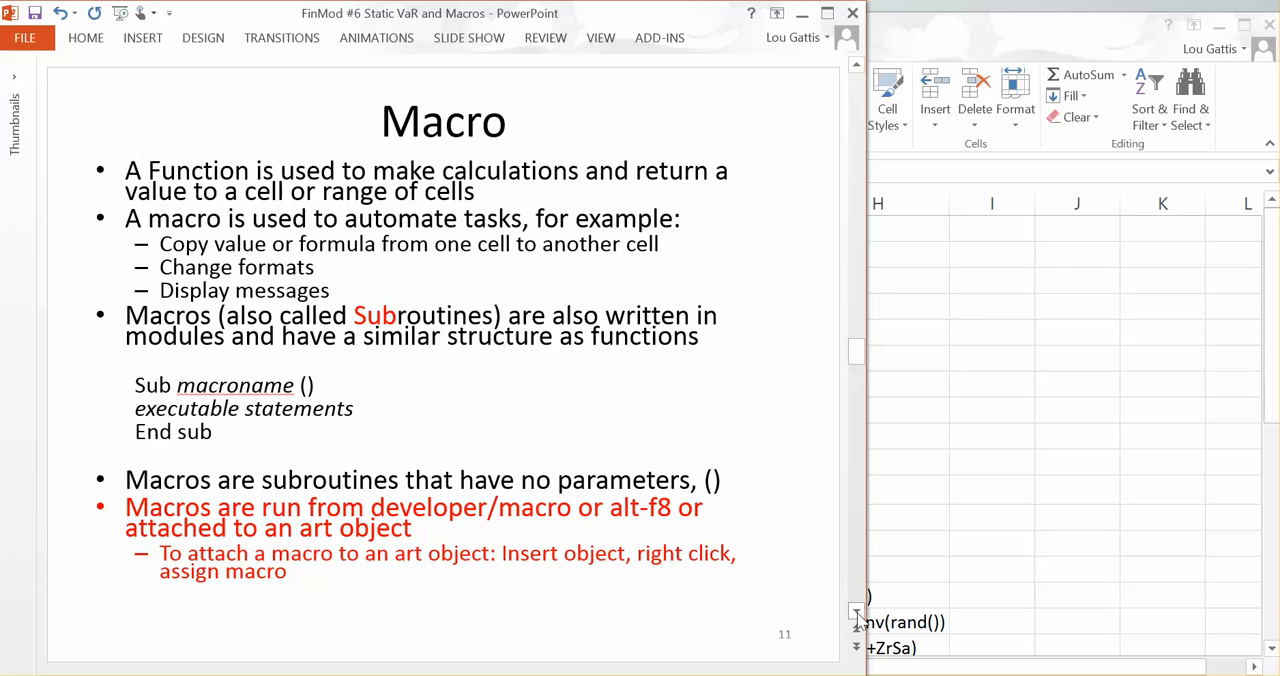
{"action": "left_click", "coordinate": [137, 385]}
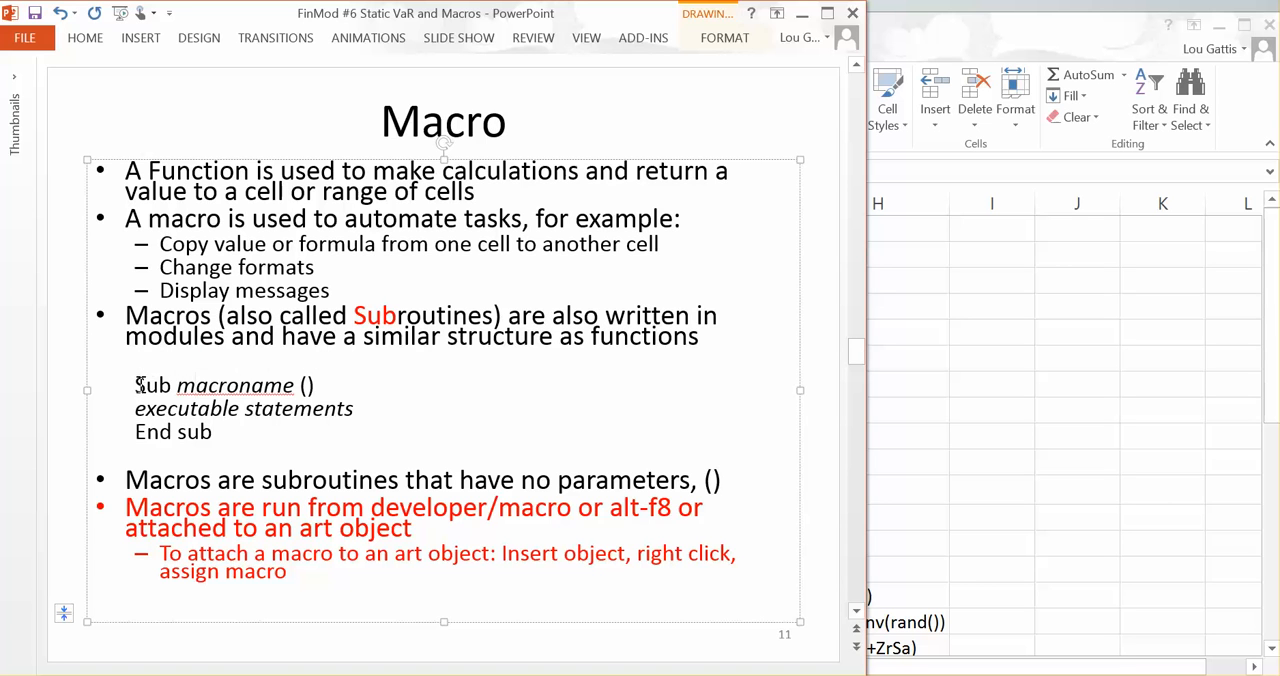
{"action": "left_click_drag", "start_coordinate": [139, 385], "coordinate": [222, 431]}
{"action": "left_click", "coordinate": [363, 454]}
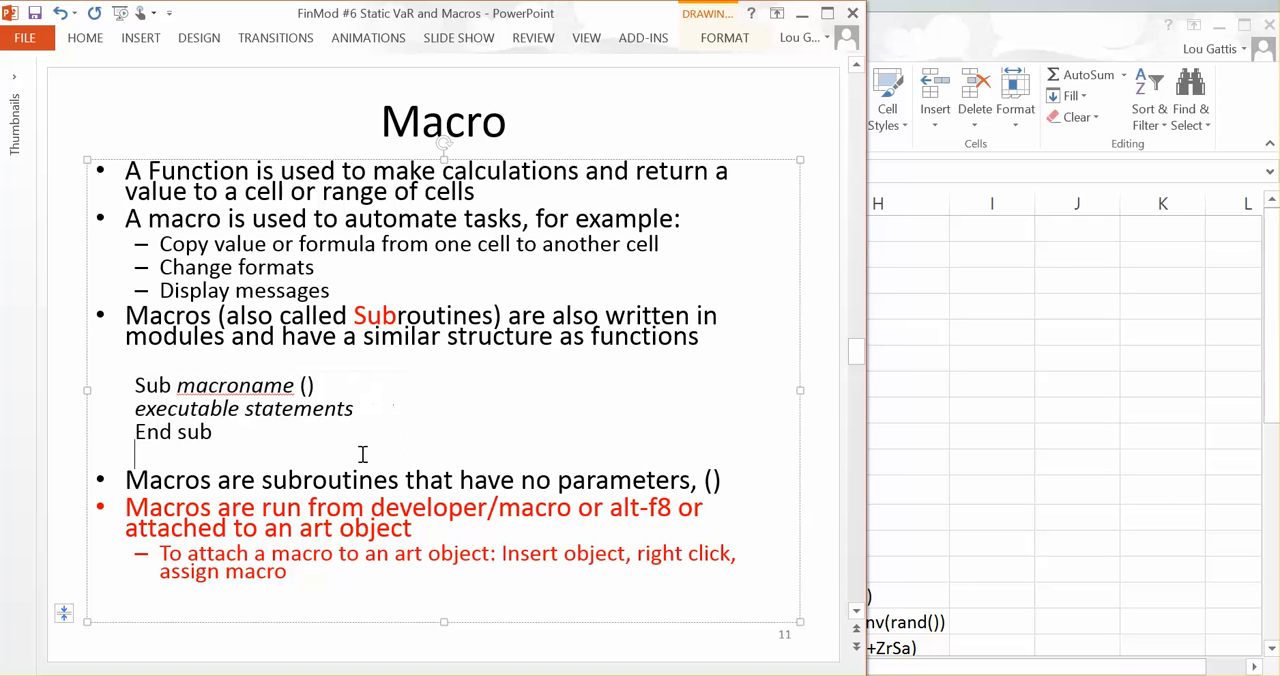
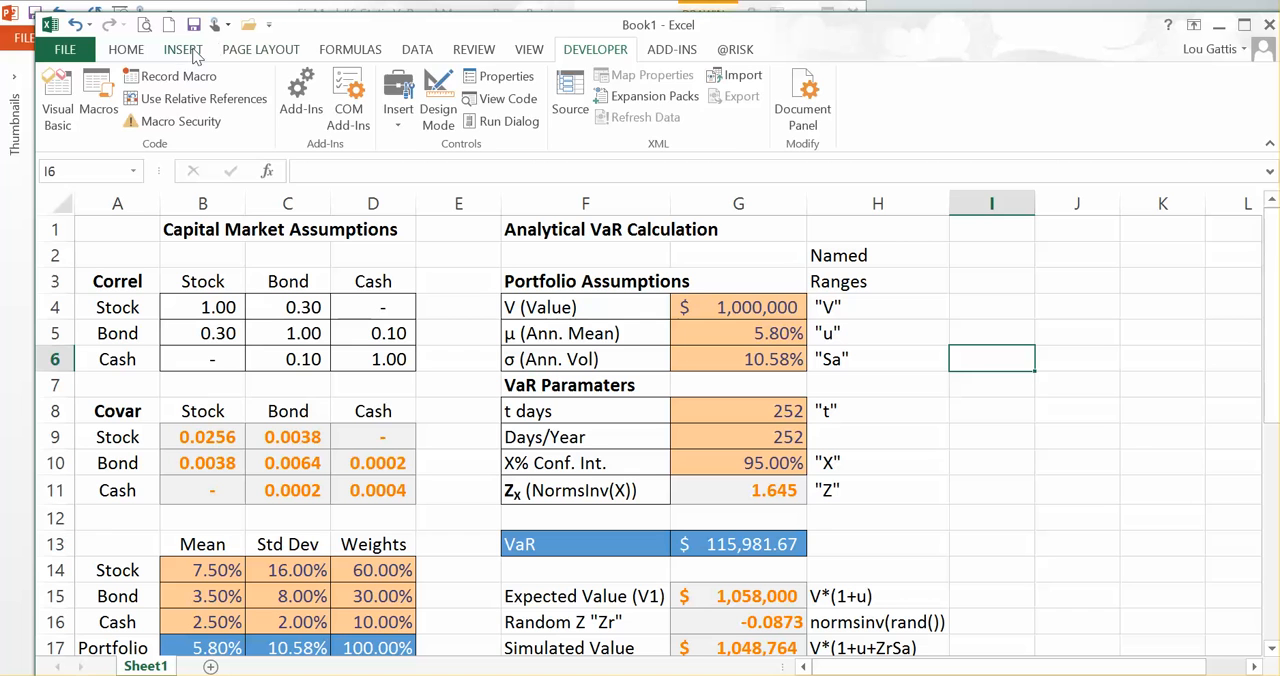
Step: Insert a small lightning bolt shape in column E over rows 1 to 3, beside the Analytical VaR Calculation heading
{"action": "left_click", "coordinate": [183, 49]}
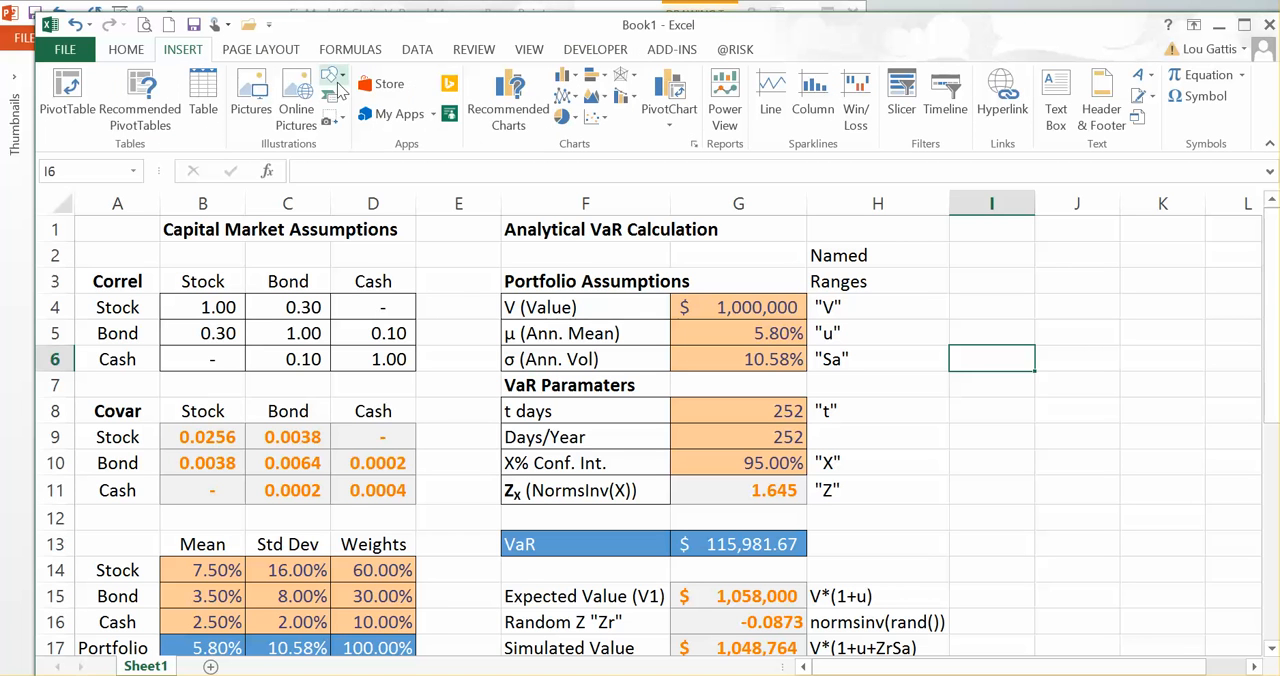
{"action": "left_click", "coordinate": [334, 80]}
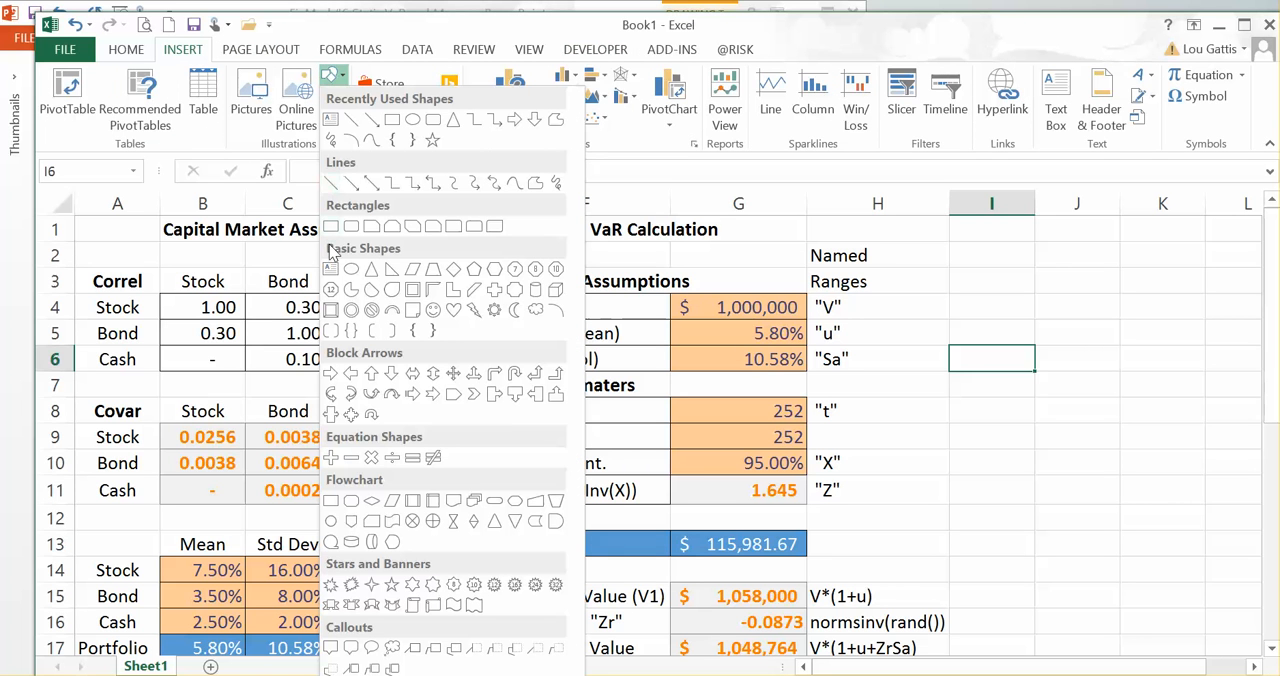
{"action": "left_click", "coordinate": [474, 311]}
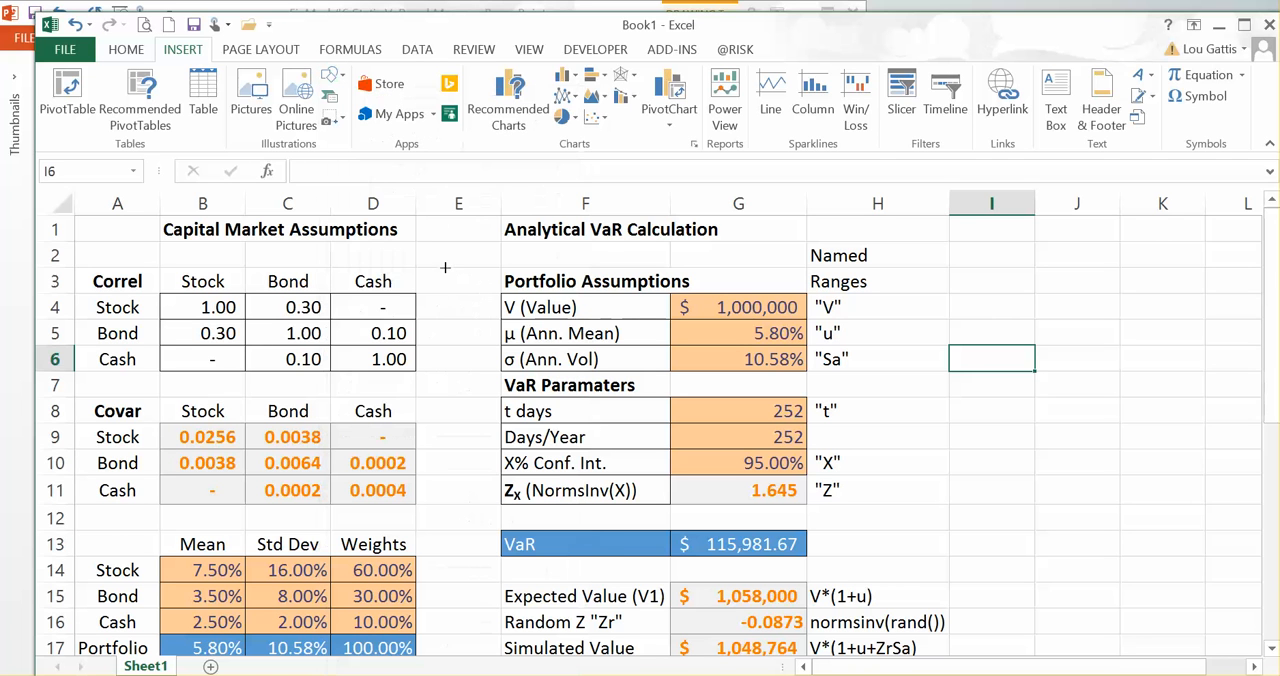
{"action": "mouse_move", "coordinate": [434, 251]}
{"action": "left_mouse_down"}
{"action": "mouse_move", "coordinate": [472, 328]}
{"action": "mouse_move", "coordinate": [484, 305]}
{"action": "mouse_move", "coordinate": [471, 491]}
{"action": "mouse_move", "coordinate": [462, 248]}
{"action": "left_mouse_up"}
{"action": "left_click", "coordinate": [448, 334]}
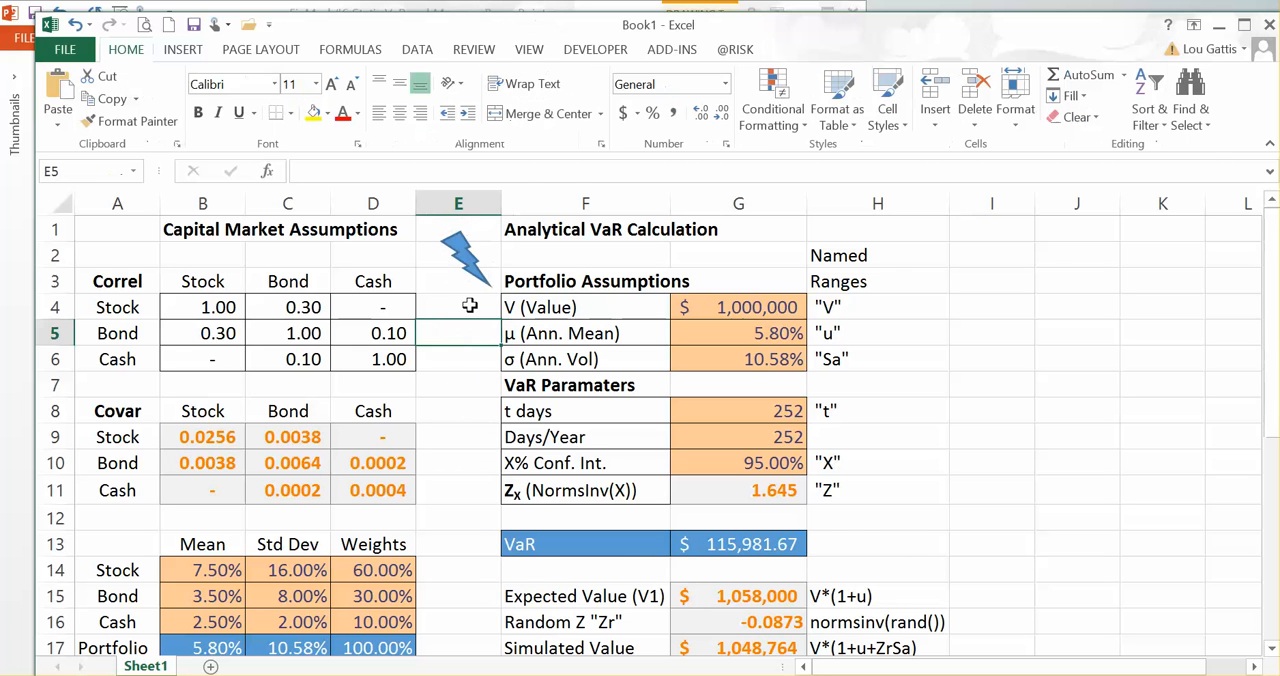
Step: Assign the simvar5000 macro to the lightning bolt shape and run the macro from the shape
{"action": "right_click", "coordinate": [470, 275]}
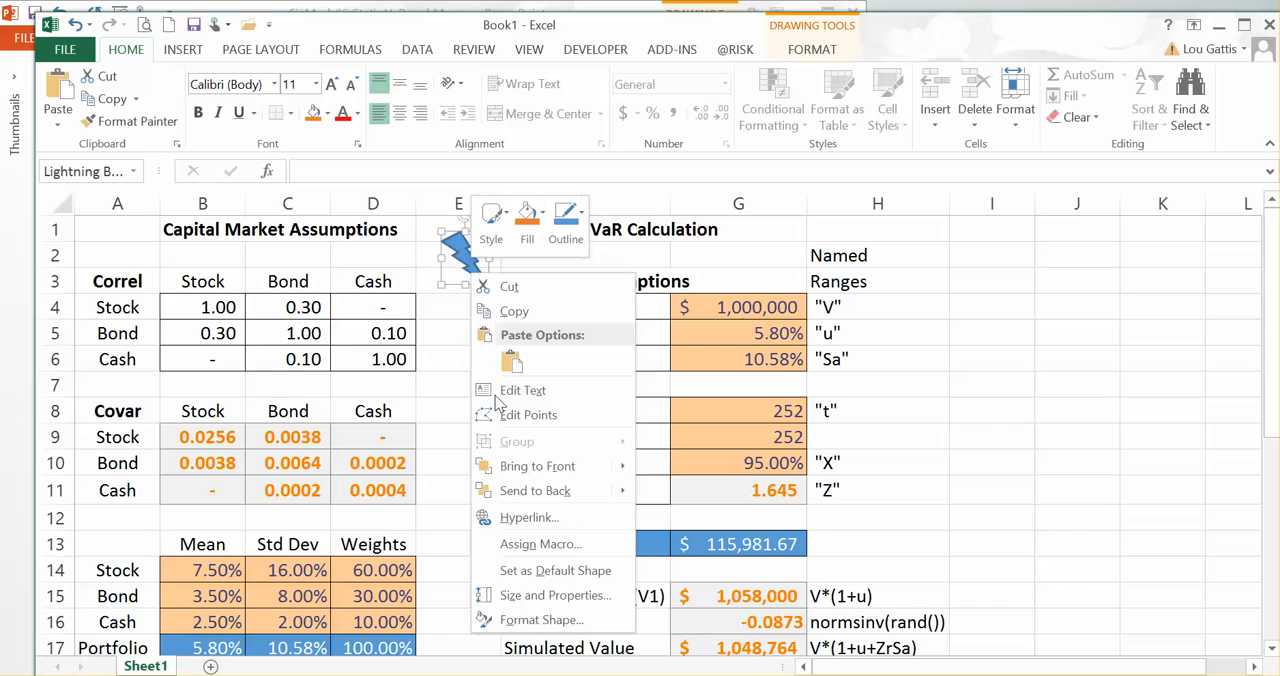
{"action": "left_click", "coordinate": [540, 543]}
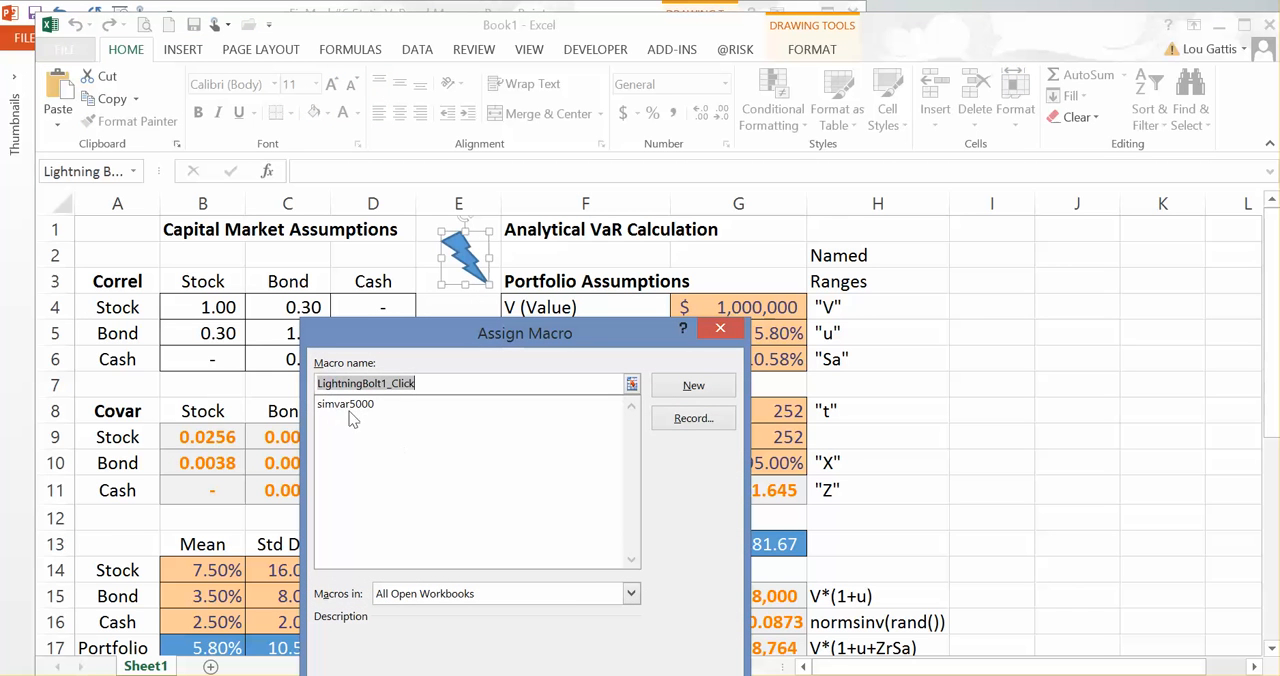
{"action": "left_click", "coordinate": [349, 406]}
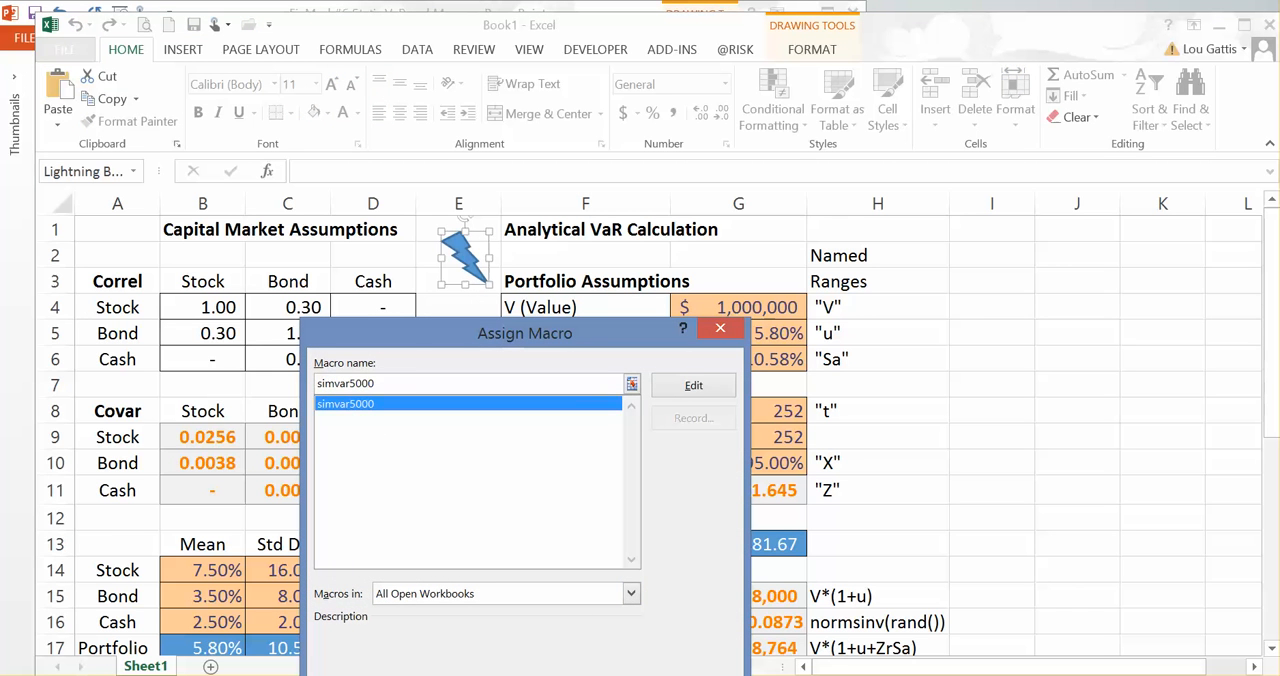
{"action": "key", "text": "Return"}
{"action": "left_click", "coordinate": [930, 486]}
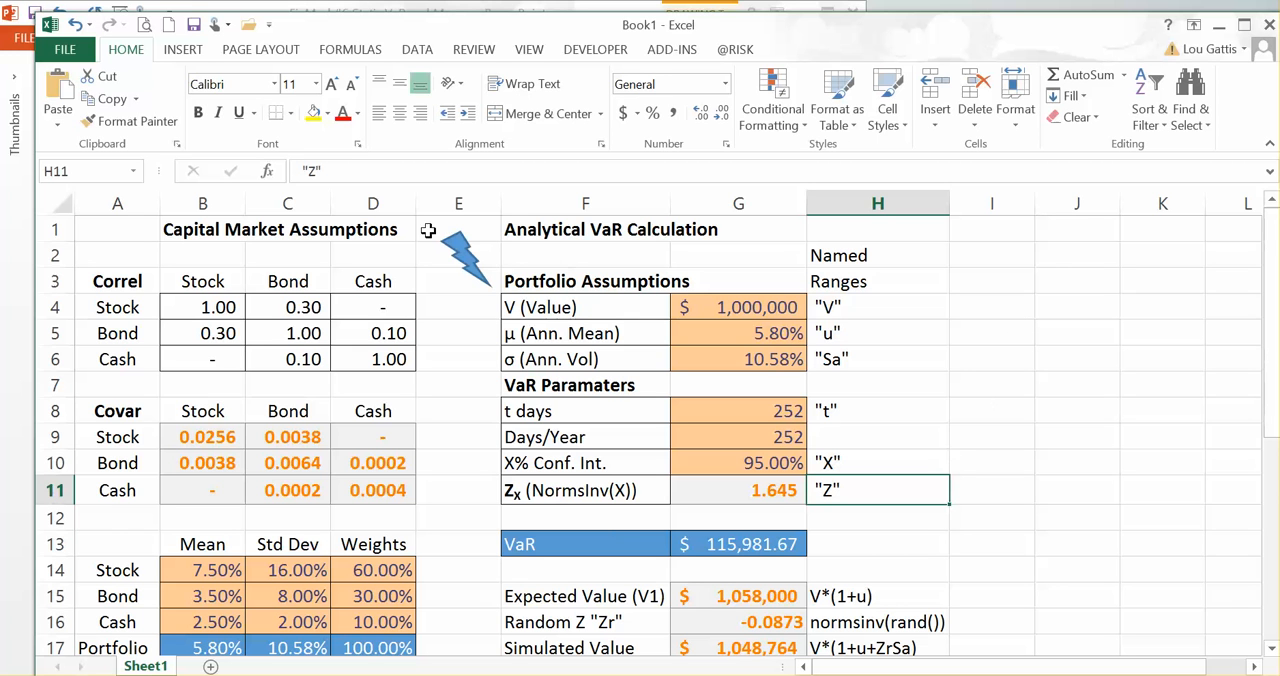
{"action": "left_click", "coordinate": [474, 268]}
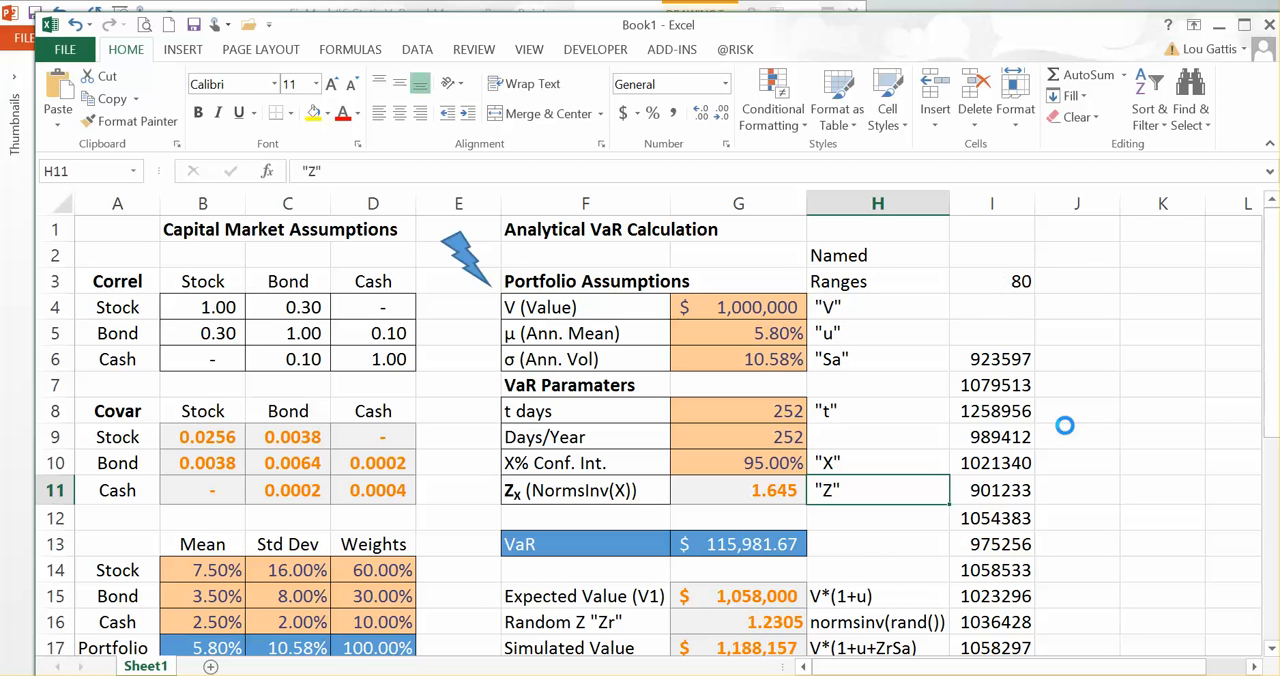
Step: Calculate the Sim Average in G19 as =AVERAGE(I6:I5005) over all simulated values
{"action": "scroll", "coordinate": [1064, 425], "scroll_direction": "down", "scroll_amount": 2}
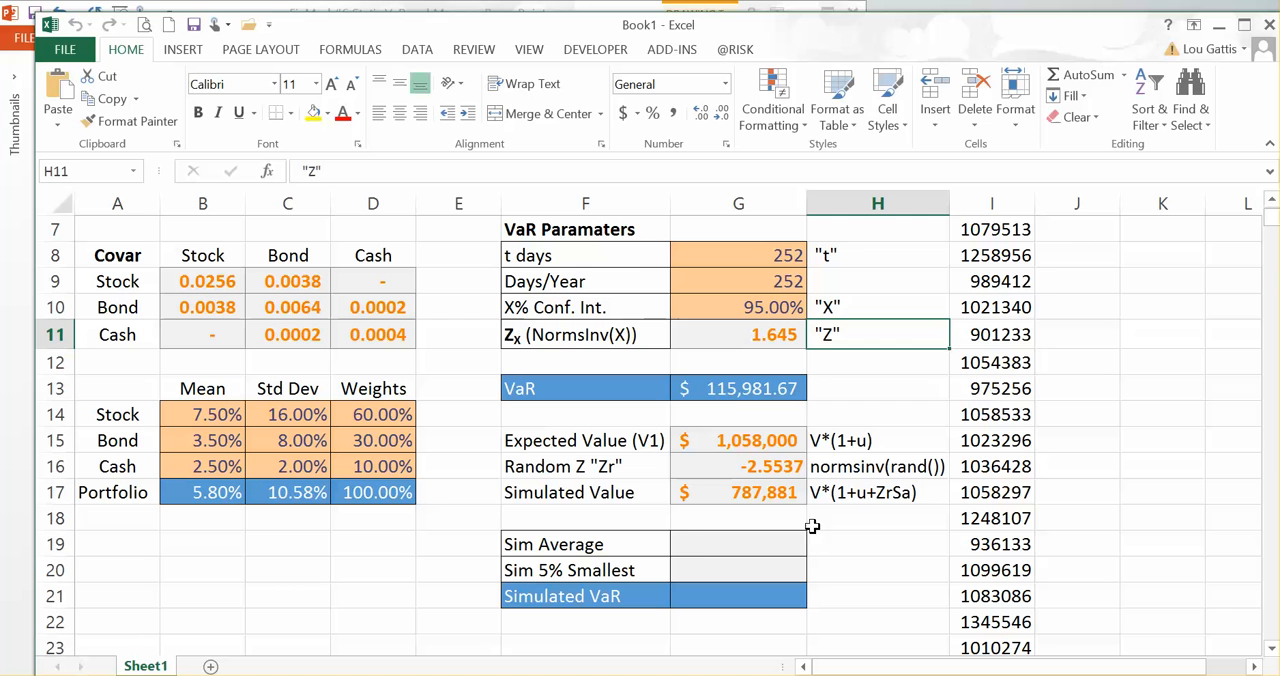
{"action": "left_click", "coordinate": [731, 552]}
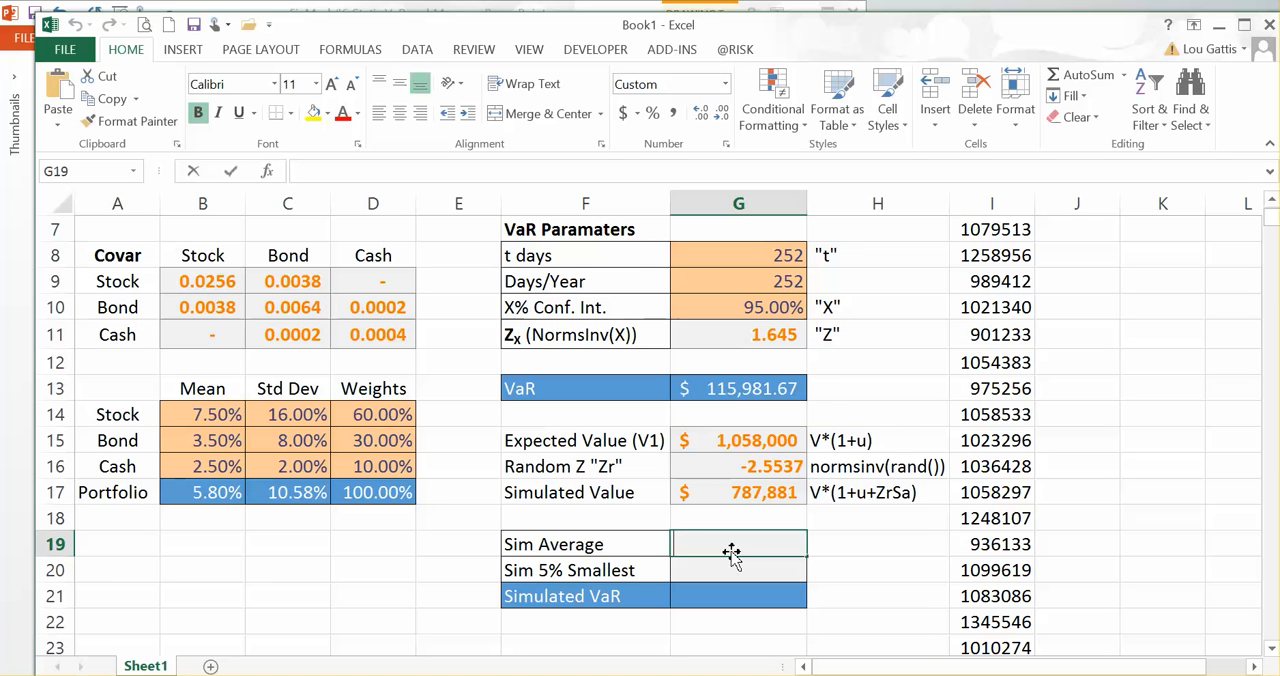
{"action": "type", "text": "=average("}
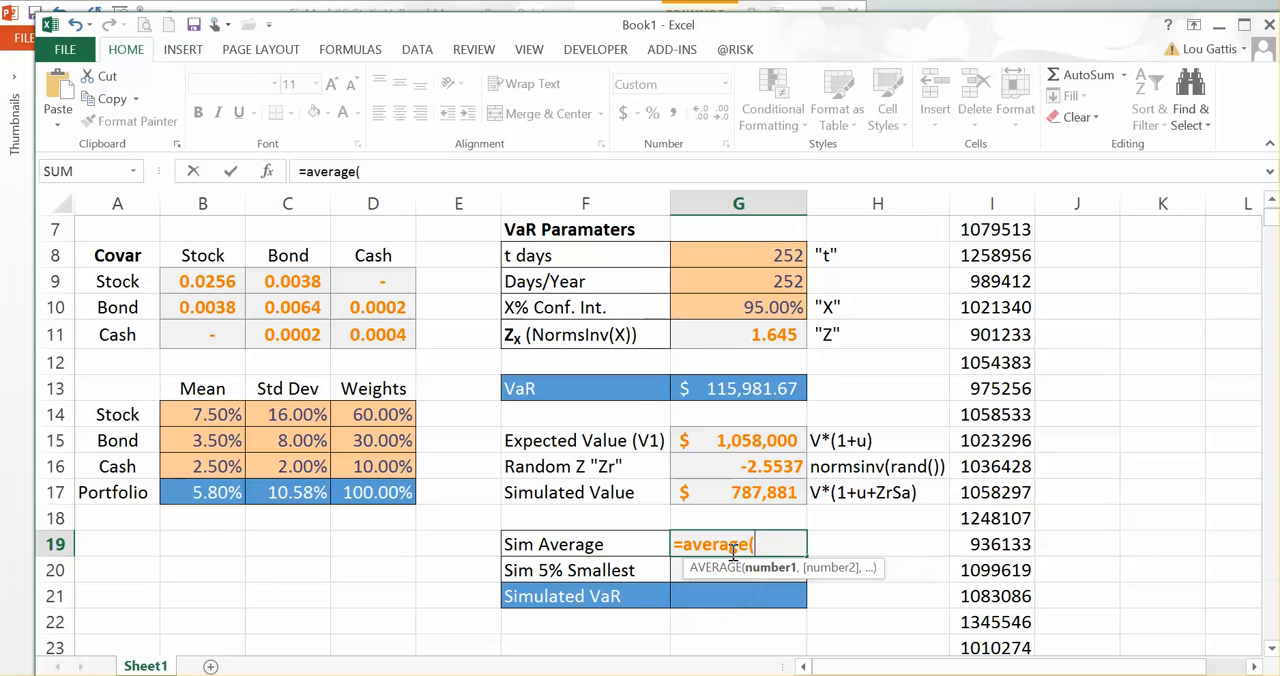
{"action": "scroll", "coordinate": [733, 552], "scroll_direction": "up", "scroll_amount": 2}
{"action": "left_click", "coordinate": [995, 360]}
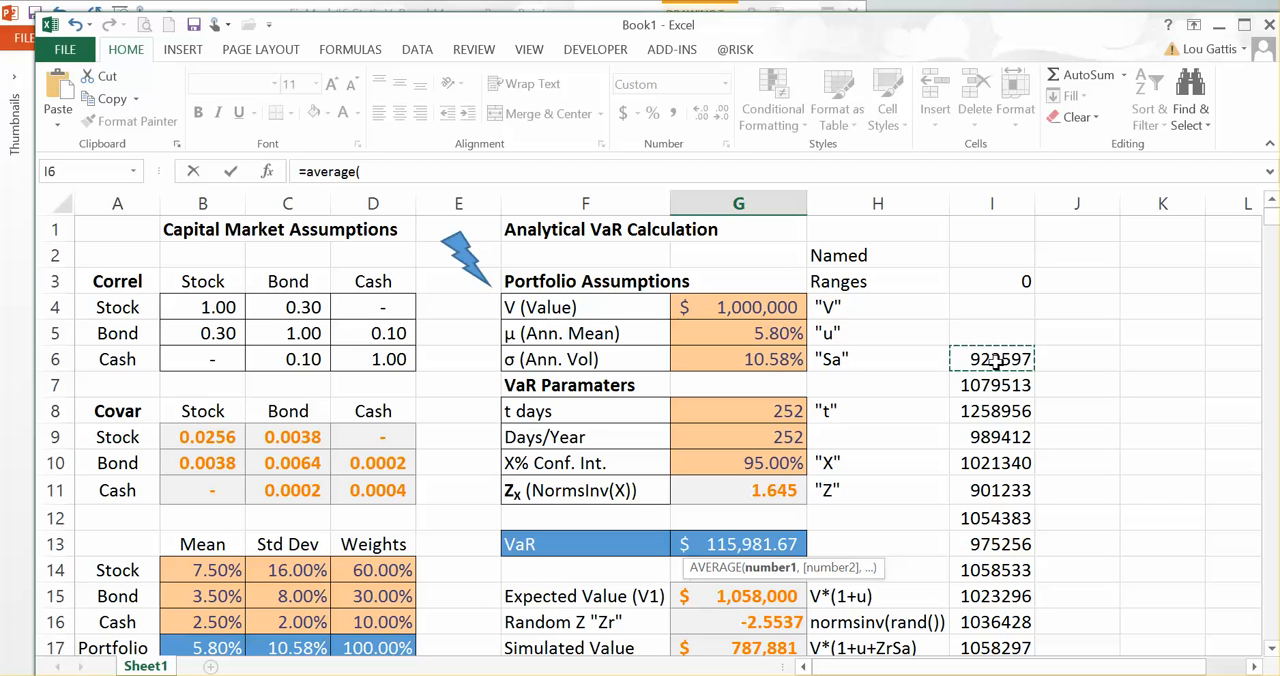
{"action": "key", "text": "ctrl+shift+Down"}
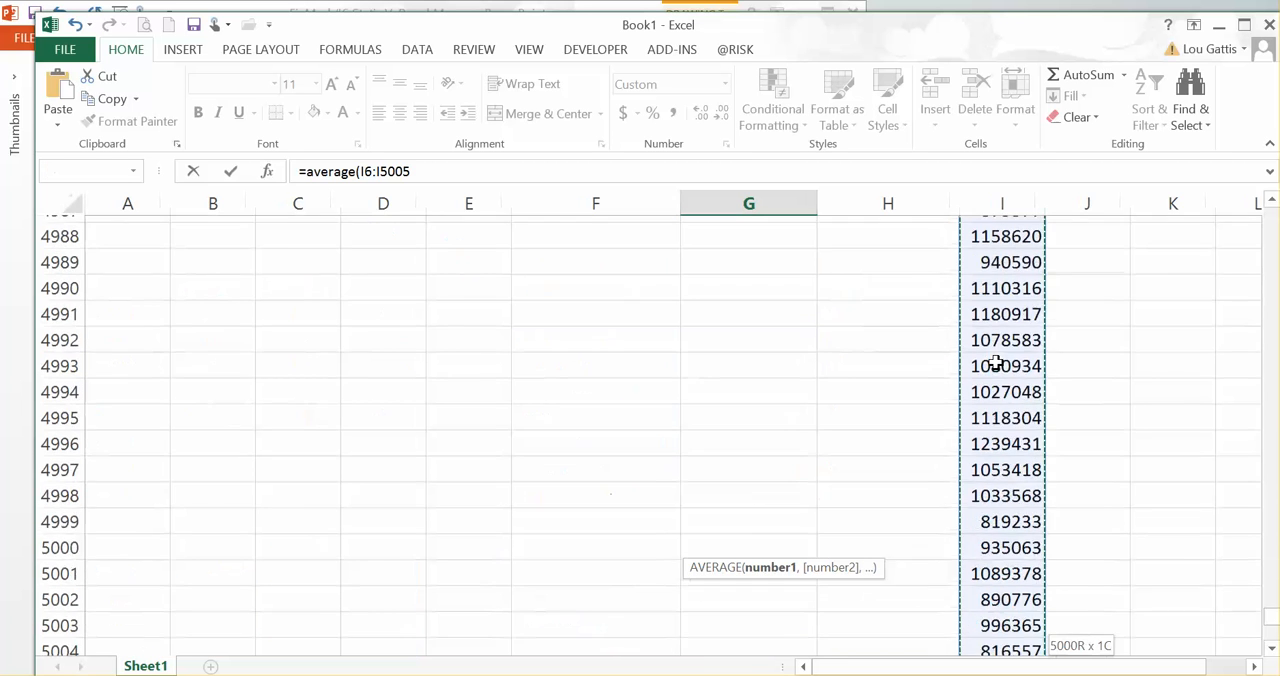
{"action": "key", "text": "Return"}
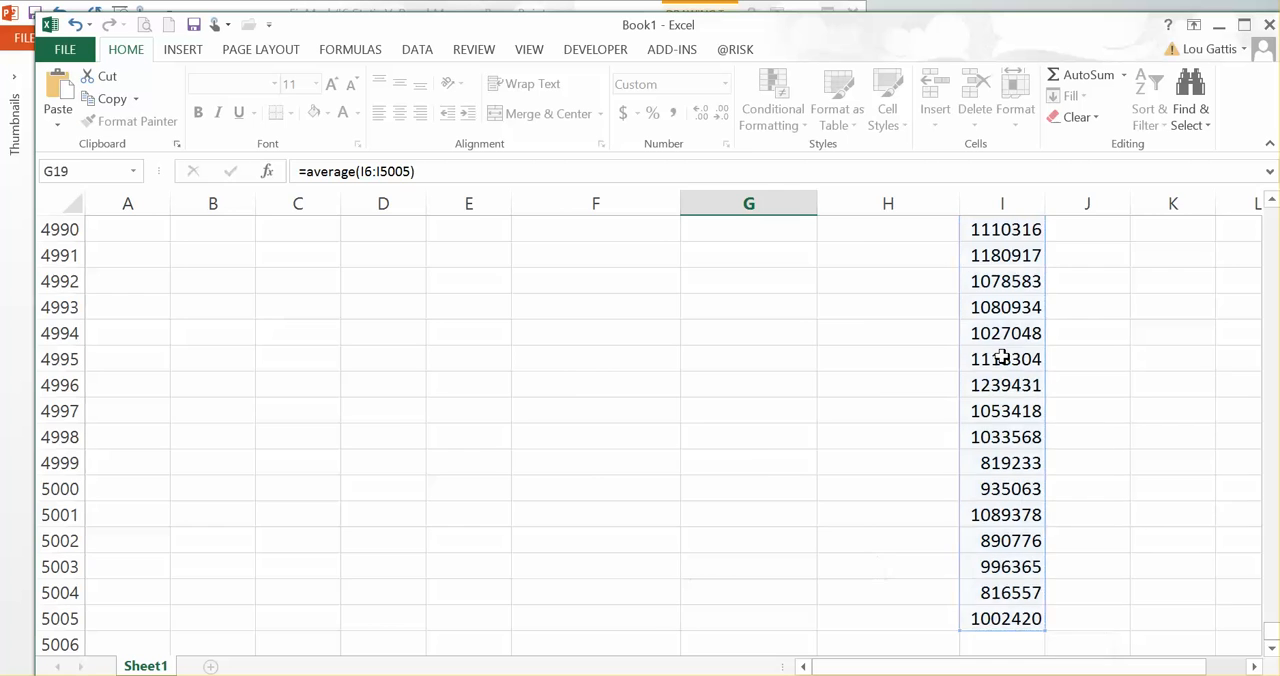
{"action": "key", "text": "Up"}
{"action": "key", "text": "Up"}
{"action": "key", "text": "Up"}
{"action": "key", "text": "Up"}
{"action": "key", "text": "Up"}
{"action": "key", "text": "Up"}
{"action": "key", "text": "Up"}
{"action": "key", "text": "Up"}
{"action": "key", "text": "Up"}
{"action": "key", "text": "Up"}
{"action": "key", "text": "Up"}
{"action": "key", "text": "Up"}
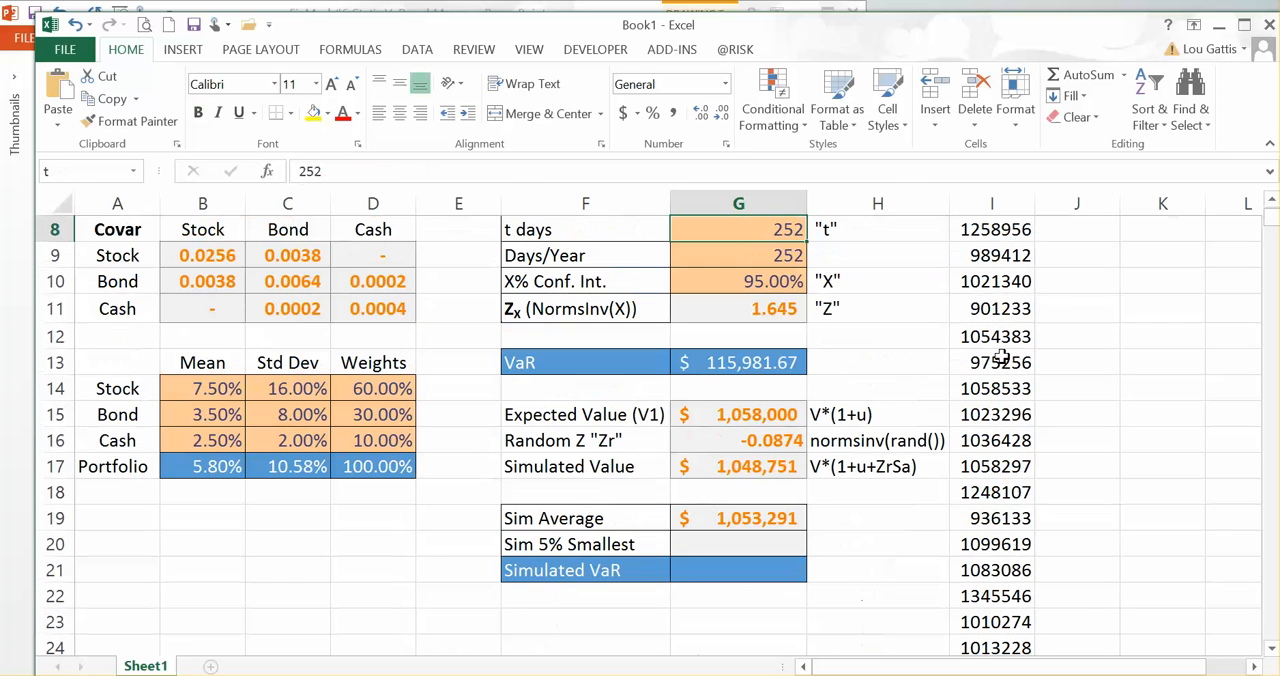
Step: Examine the Sim Average cell G19 and the simulated values in column I from I6 down to I5005
{"action": "left_click", "coordinate": [702, 520]}
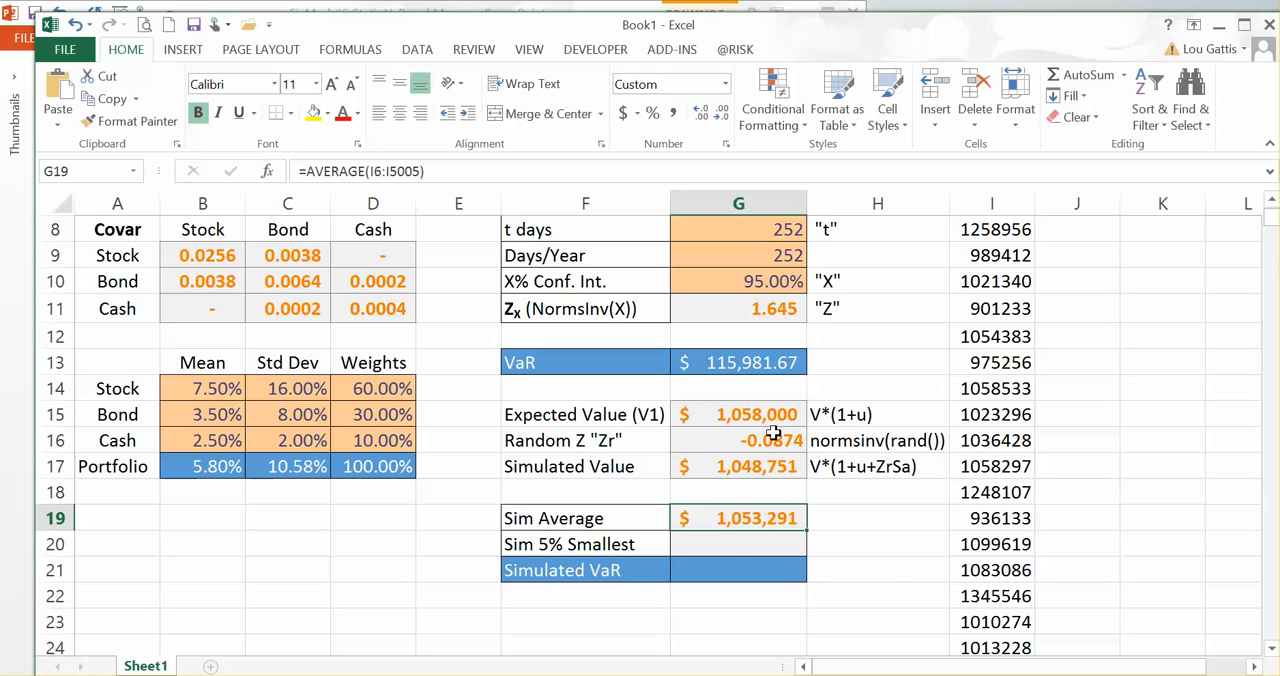
{"action": "left_click", "coordinate": [717, 552]}
{"action": "scroll", "coordinate": [1065, 310], "scroll_direction": "up", "scroll_amount": 2}
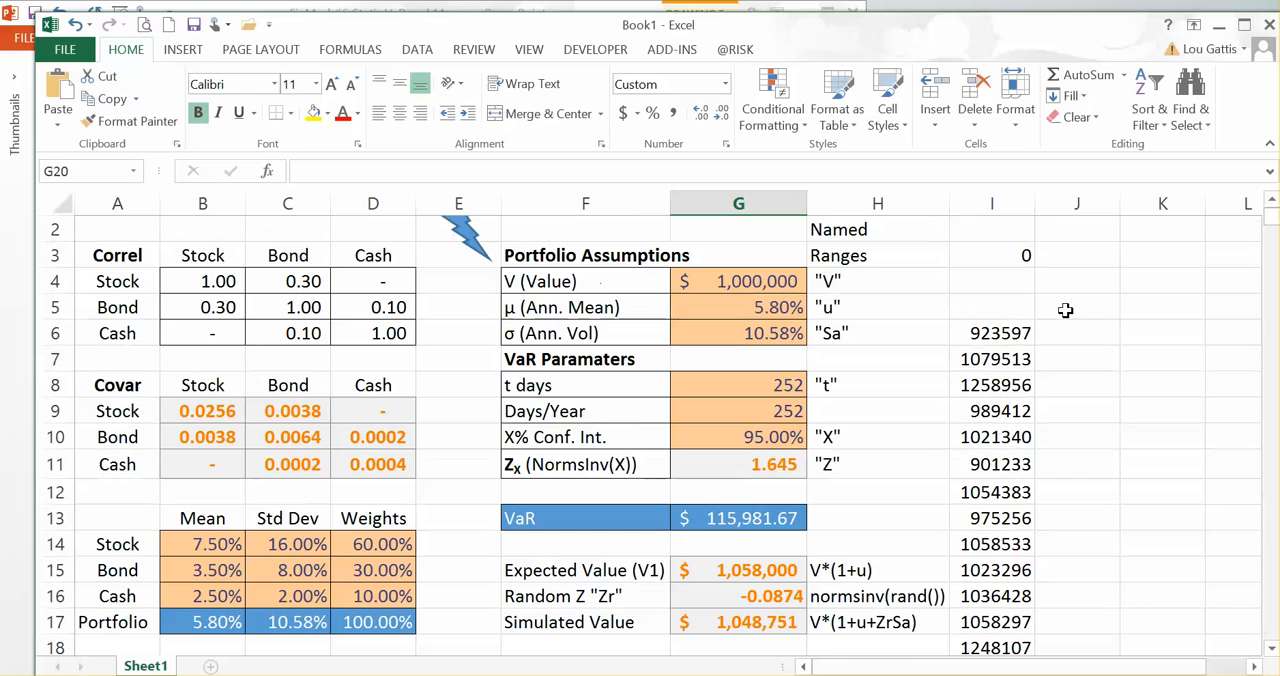
{"action": "left_click_drag", "start_coordinate": [1018, 335], "coordinate": [1000, 530]}
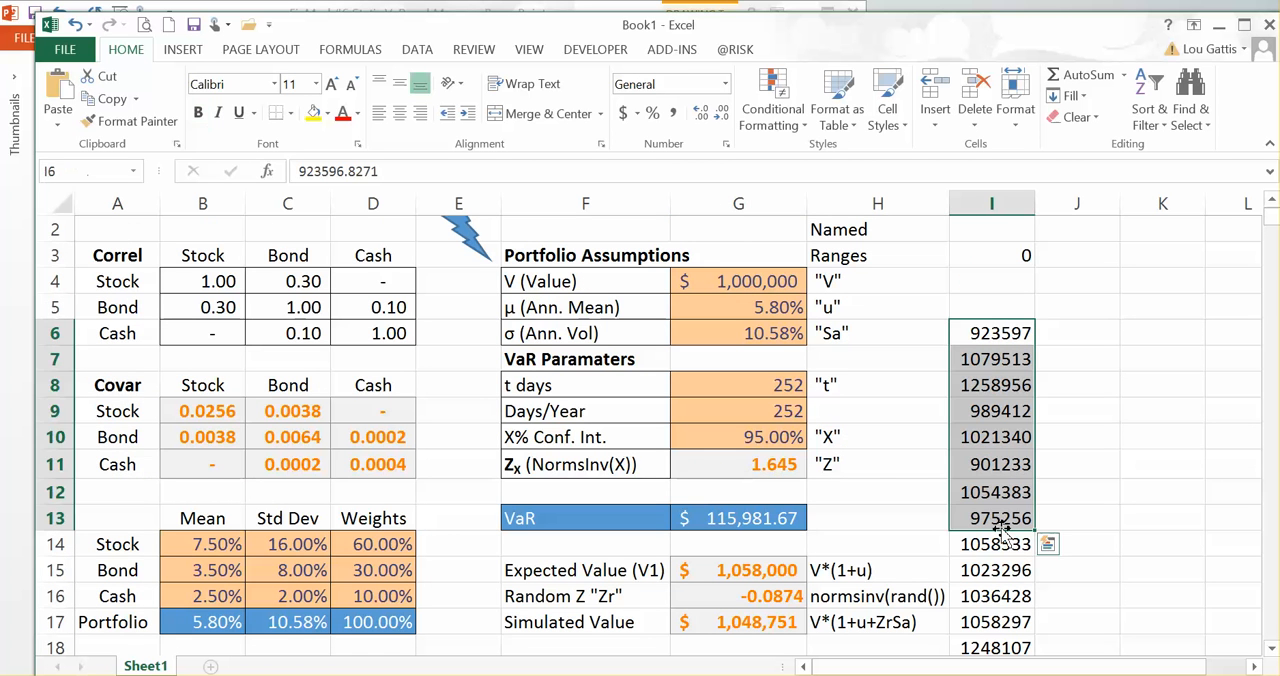
{"action": "scroll", "coordinate": [1000, 530], "scroll_direction": "down", "scroll_amount": 3}
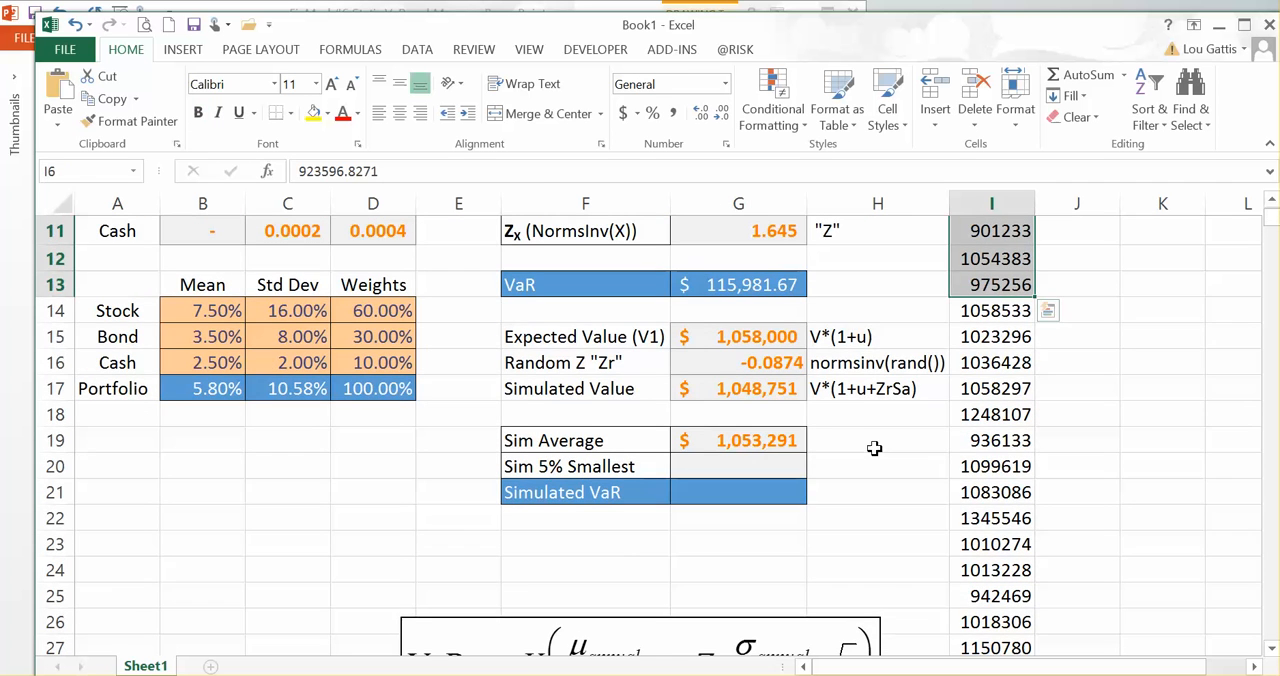
{"action": "scroll", "coordinate": [874, 448], "scroll_direction": "up", "scroll_amount": 1}
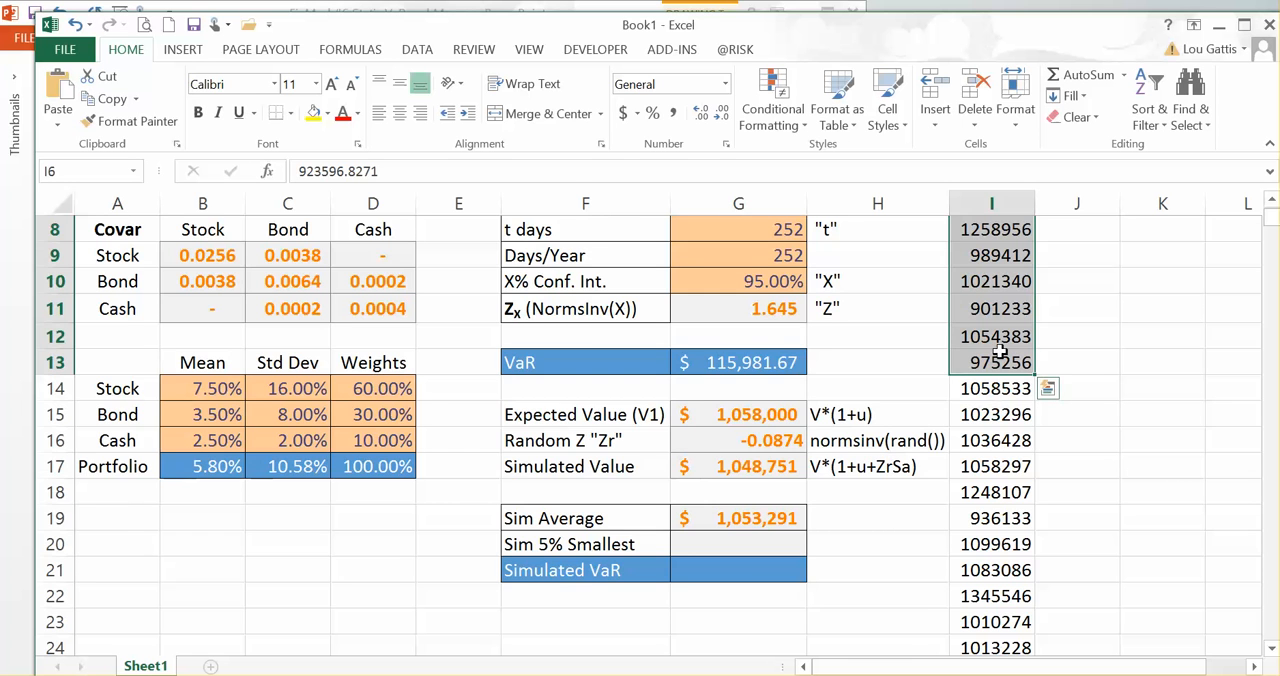
{"action": "scroll", "coordinate": [1000, 350], "scroll_direction": "up", "scroll_amount": 1}
{"action": "left_click", "coordinate": [985, 255]}
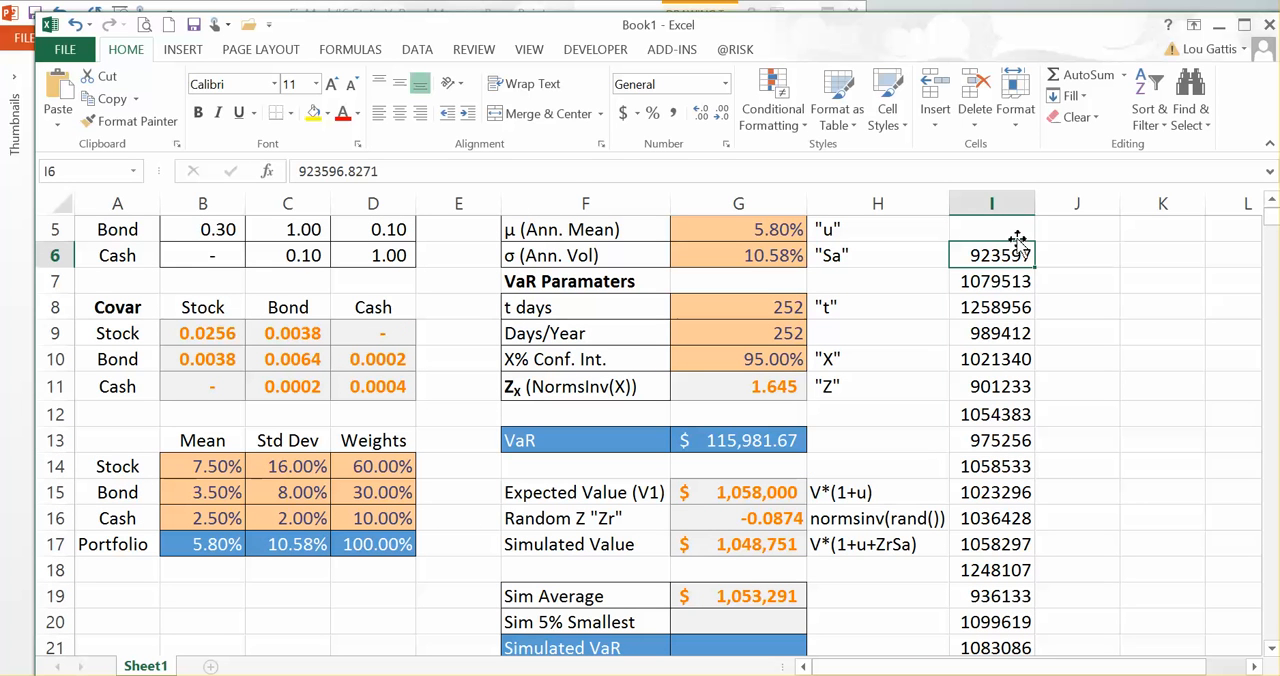
{"action": "key", "text": "ctrl+shift+Down"}
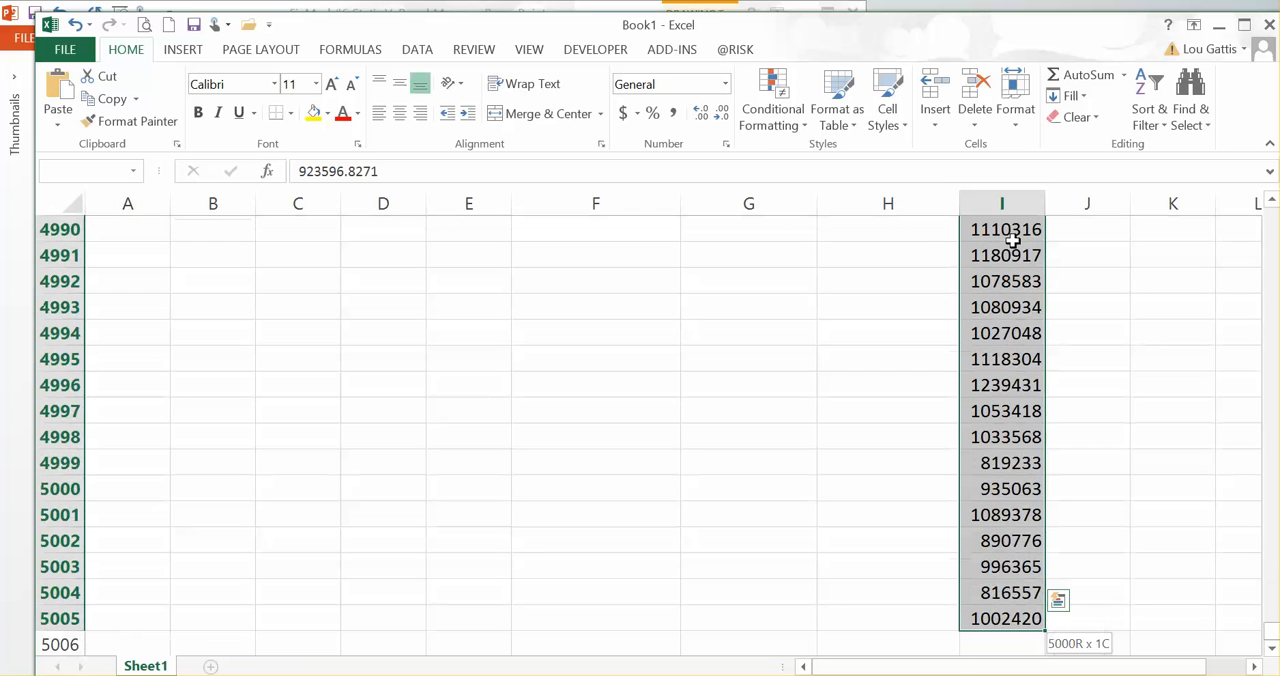
{"action": "key", "text": "Up"}
{"action": "key", "text": "Up"}
{"action": "key", "text": "Up"}
{"action": "key", "text": "Up"}
{"action": "key", "text": "Up"}
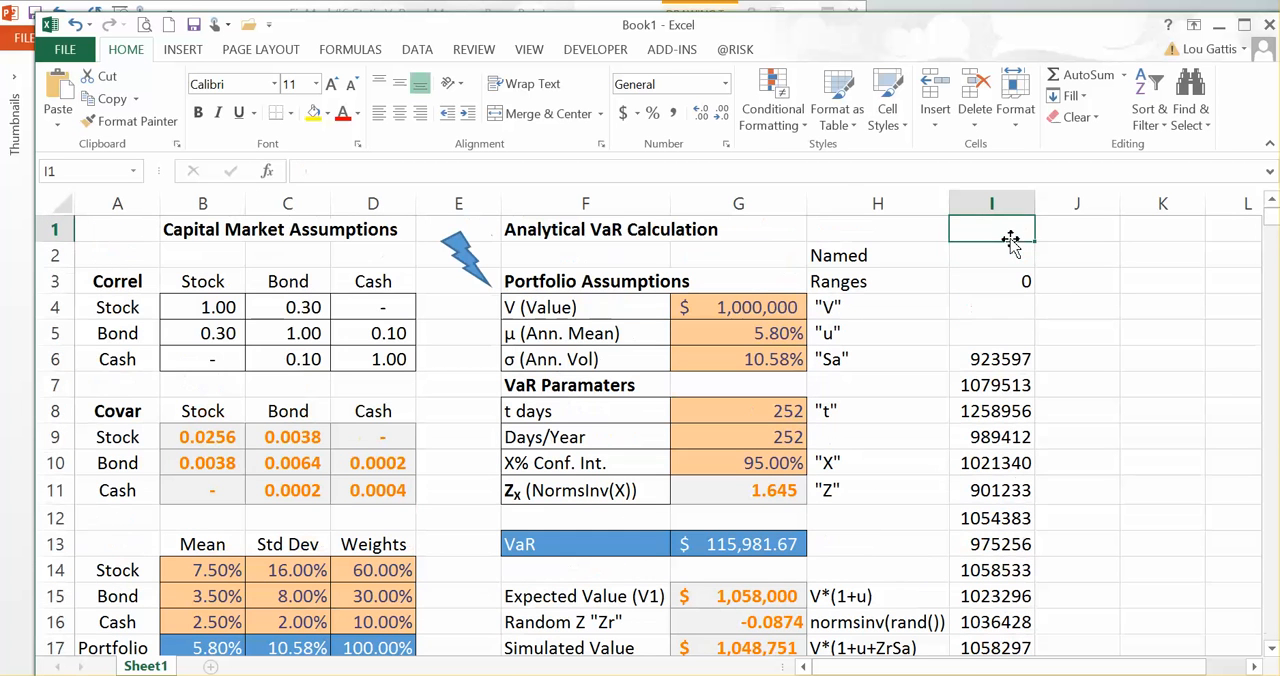
{"action": "key", "text": "Down"}
{"action": "key", "text": "Down"}
{"action": "scroll", "coordinate": [1012, 243], "scroll_direction": "down", "scroll_amount": 1}
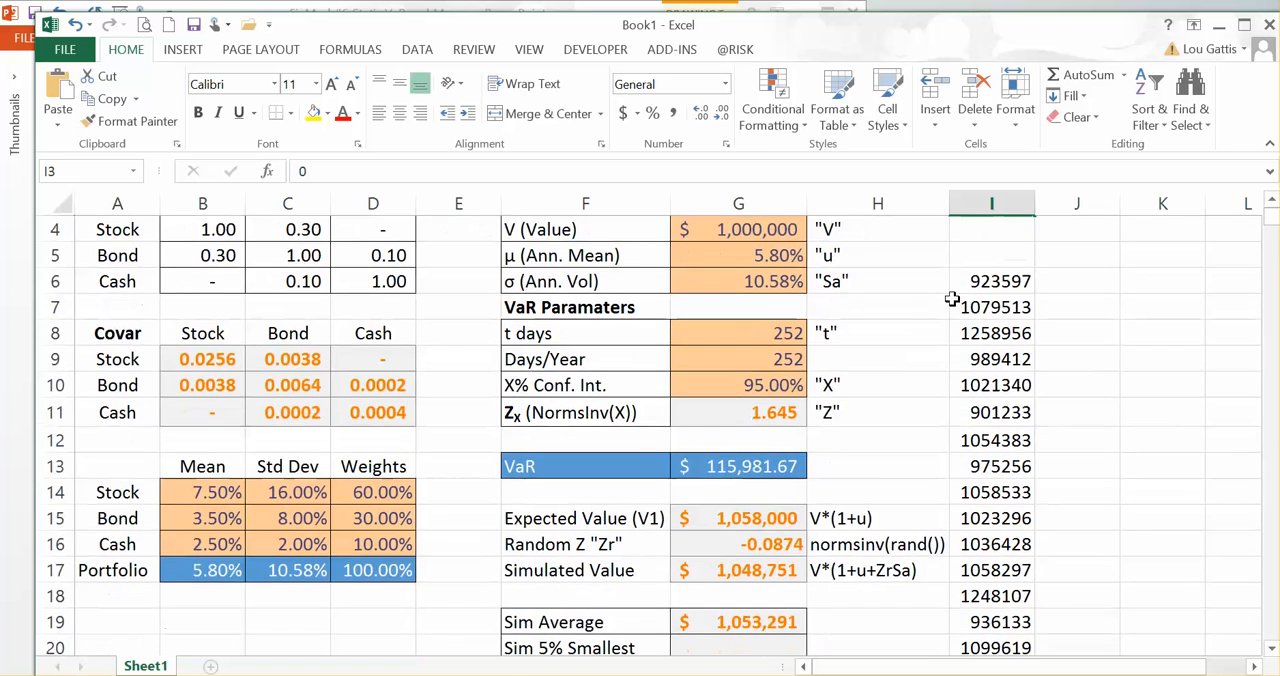
{"action": "scroll", "coordinate": [952, 300], "scroll_direction": "down", "scroll_amount": 1}
Step: Start the Sim 5% Smallest formula in G20 with the SMALL function, using the simulated values I6:I5005 as its array
{"action": "left_click", "coordinate": [754, 570]}
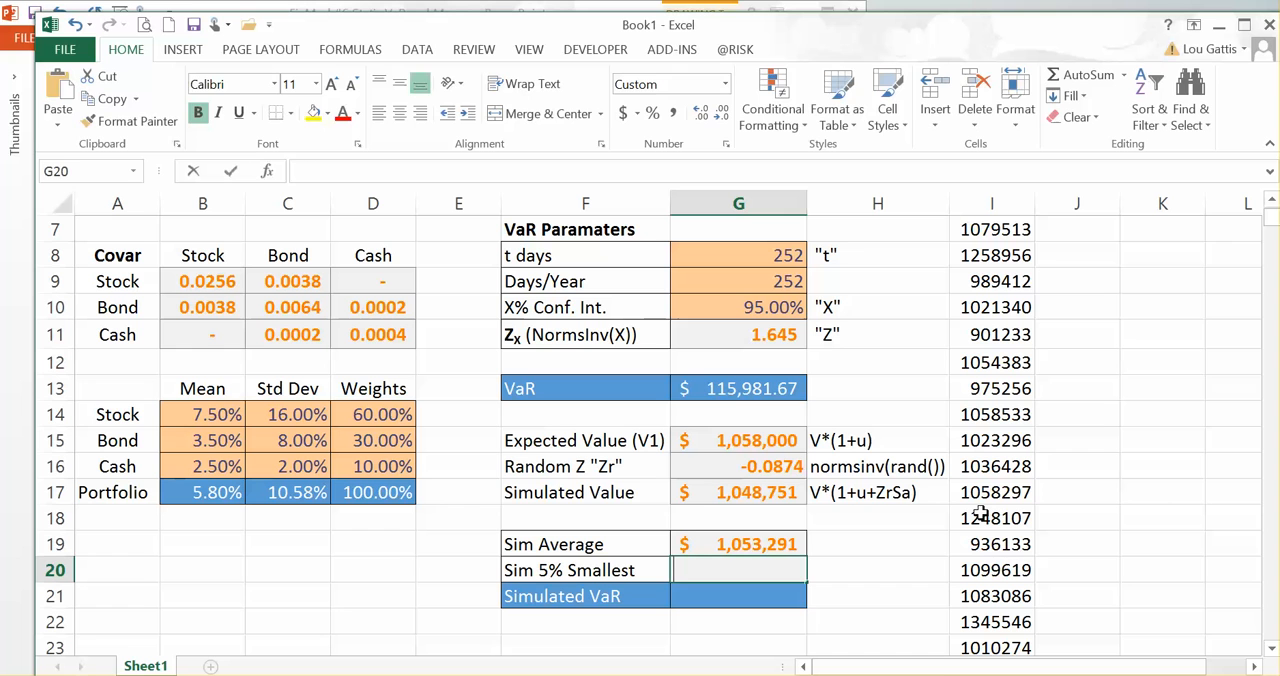
{"action": "type", "text": "=smal;l"}
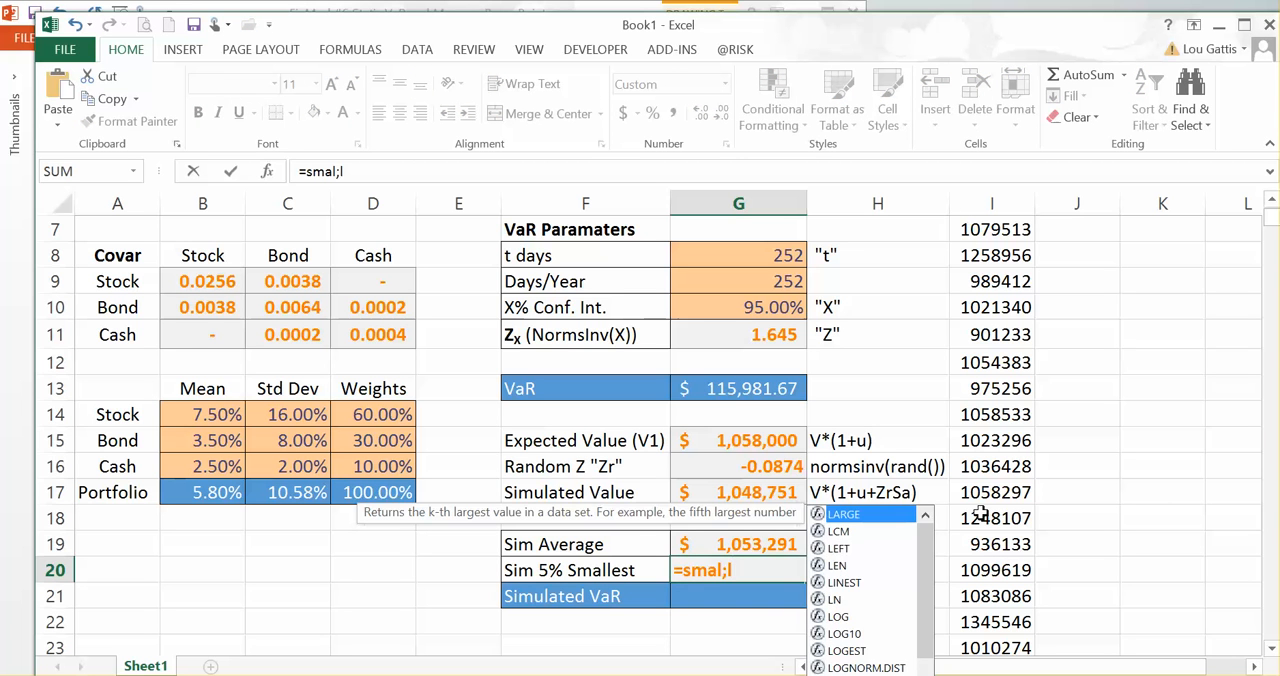
{"action": "key", "text": "BackSpace"}
{"action": "key", "text": "BackSpace"}
{"action": "type", "text": "l("}
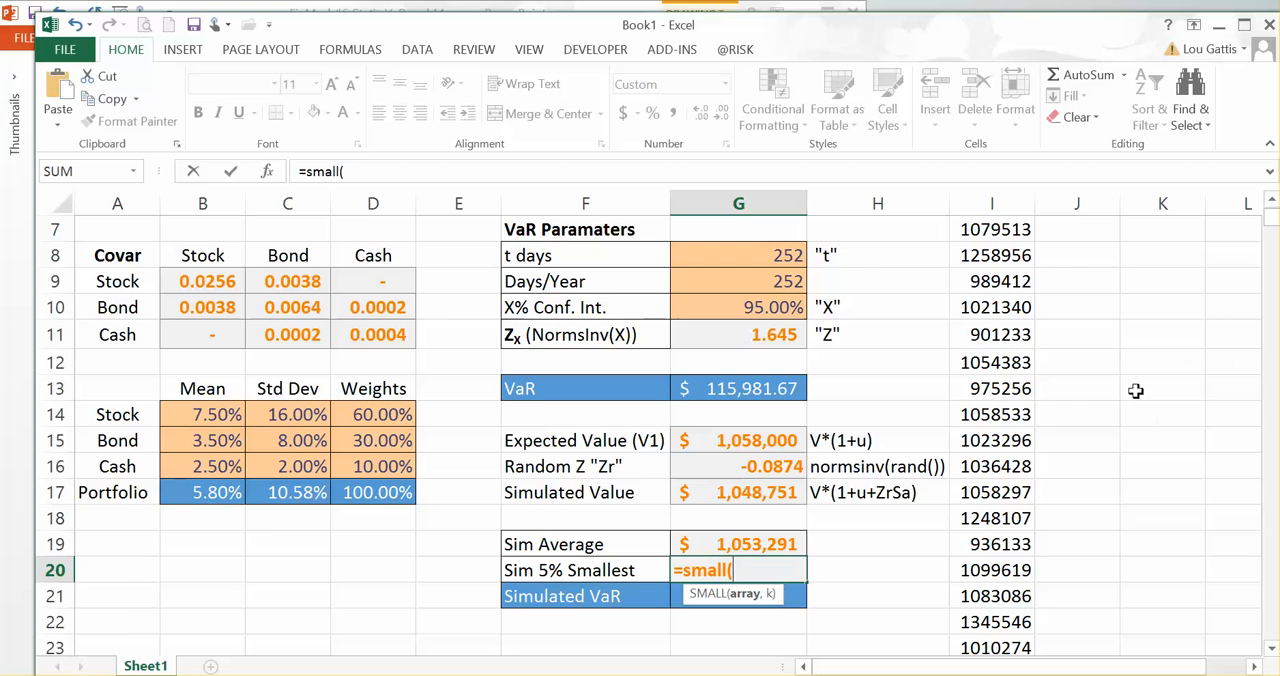
{"action": "scroll", "coordinate": [1137, 391], "scroll_direction": "up", "scroll_amount": 2}
{"action": "left_click", "coordinate": [988, 359]}
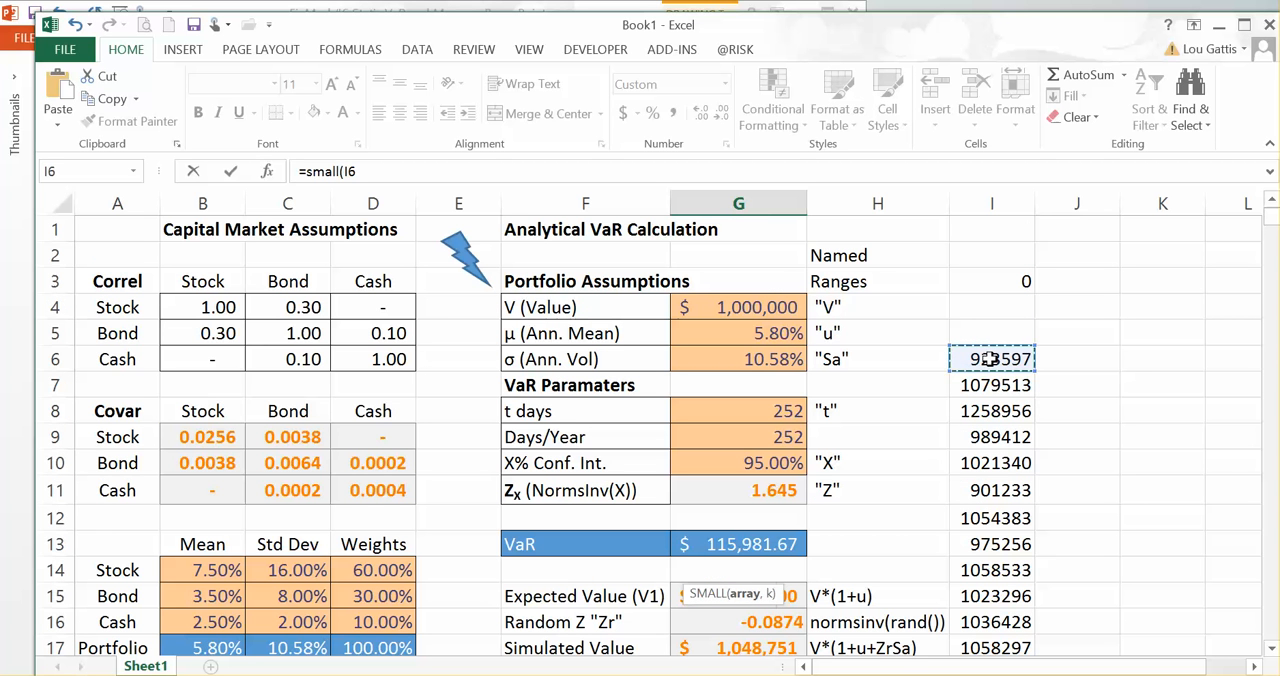
{"action": "key", "text": "ctrl+shift+Down"}
{"action": "left_click", "coordinate": [988, 359]}
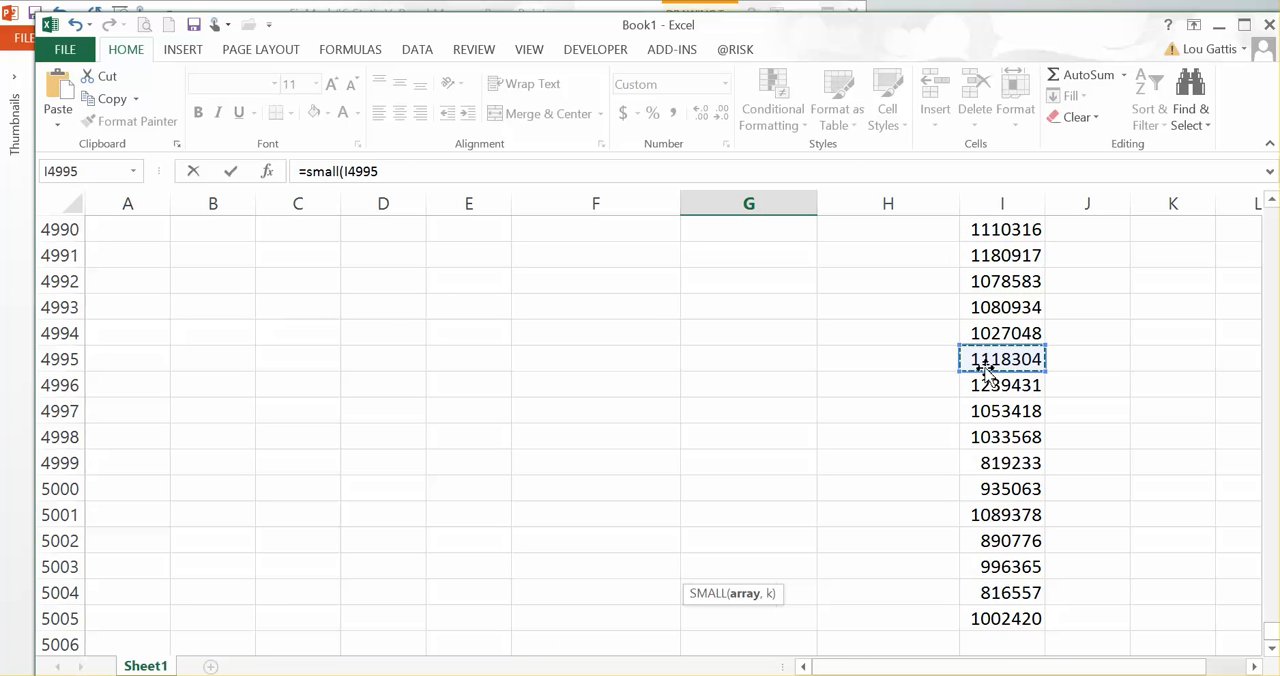
{"action": "key", "text": "Down"}
{"action": "key", "text": "Down"}
{"action": "key", "text": "Down"}
{"action": "key", "text": "Down"}
{"action": "key", "text": "Down"}
{"action": "key", "text": "Down"}
{"action": "key", "text": "Down"}
{"action": "key", "text": "Down"}
{"action": "key", "text": "Down"}
{"action": "key", "text": "Down"}
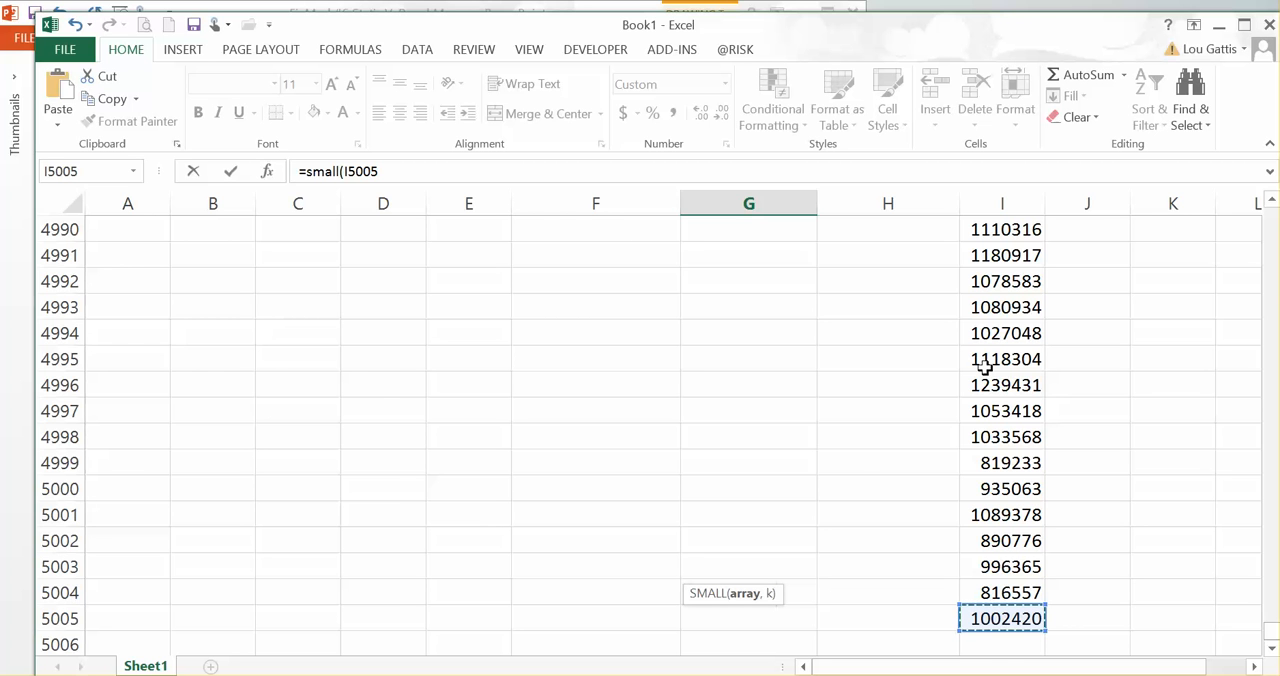
{"action": "key", "text": "ctrl+shift+Up"}
Step: Complete the SMALL formula in G20 with .05*5000 as its k argument
{"action": "type", "text": ","}
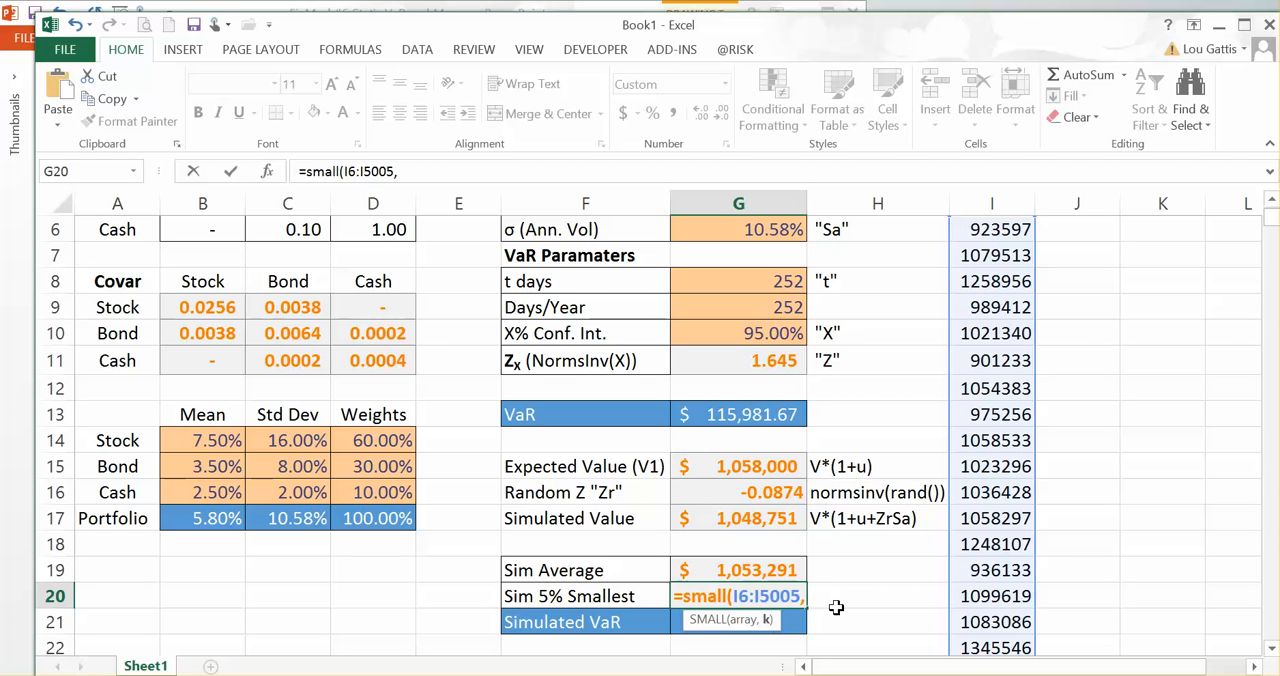
{"action": "type", "text": ".05*"}
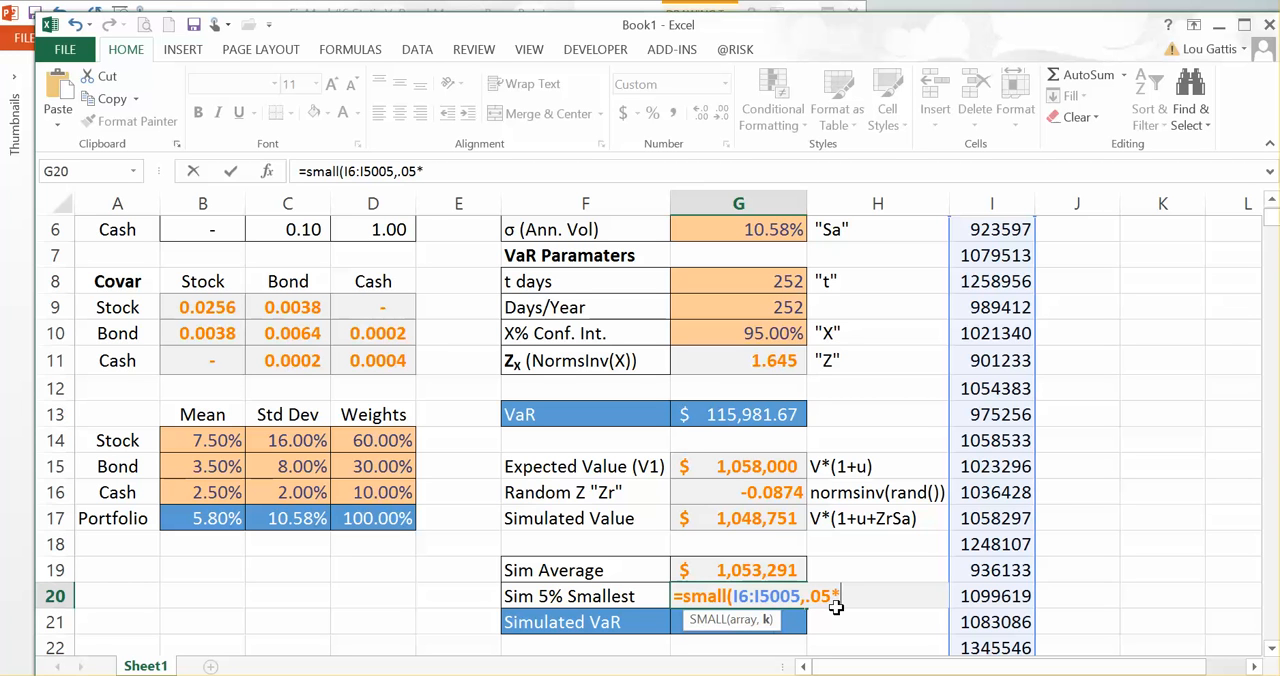
{"action": "type", "text": "5000)"}
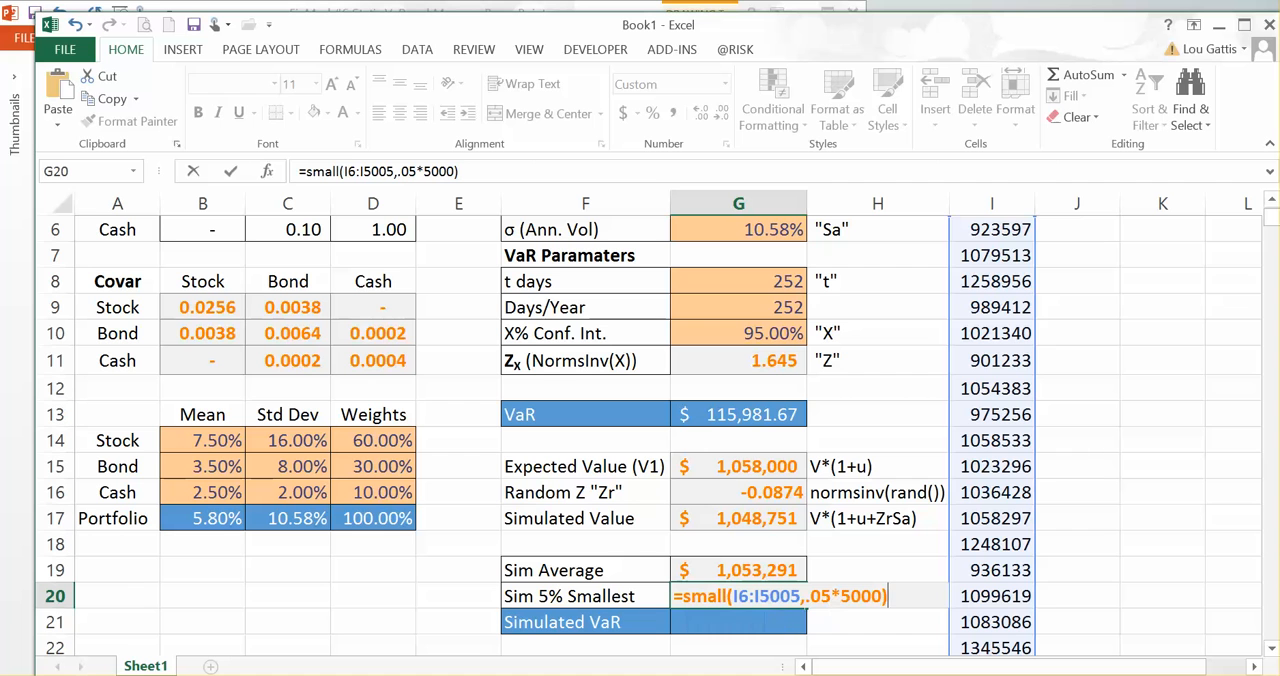
{"action": "key", "text": "Return"}
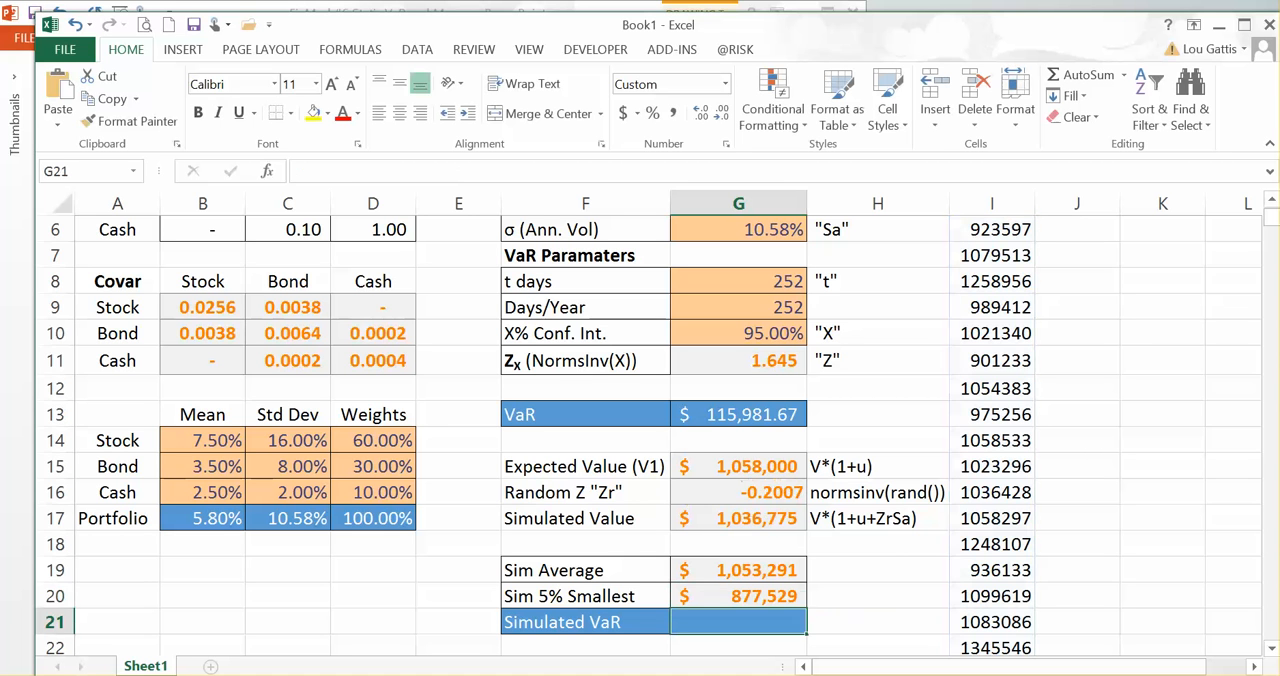
Step: Examine the Sim 5% Smallest formula in G20, the simulated values in column I and the Expected Value cell G15
{"action": "key", "text": "Up"}
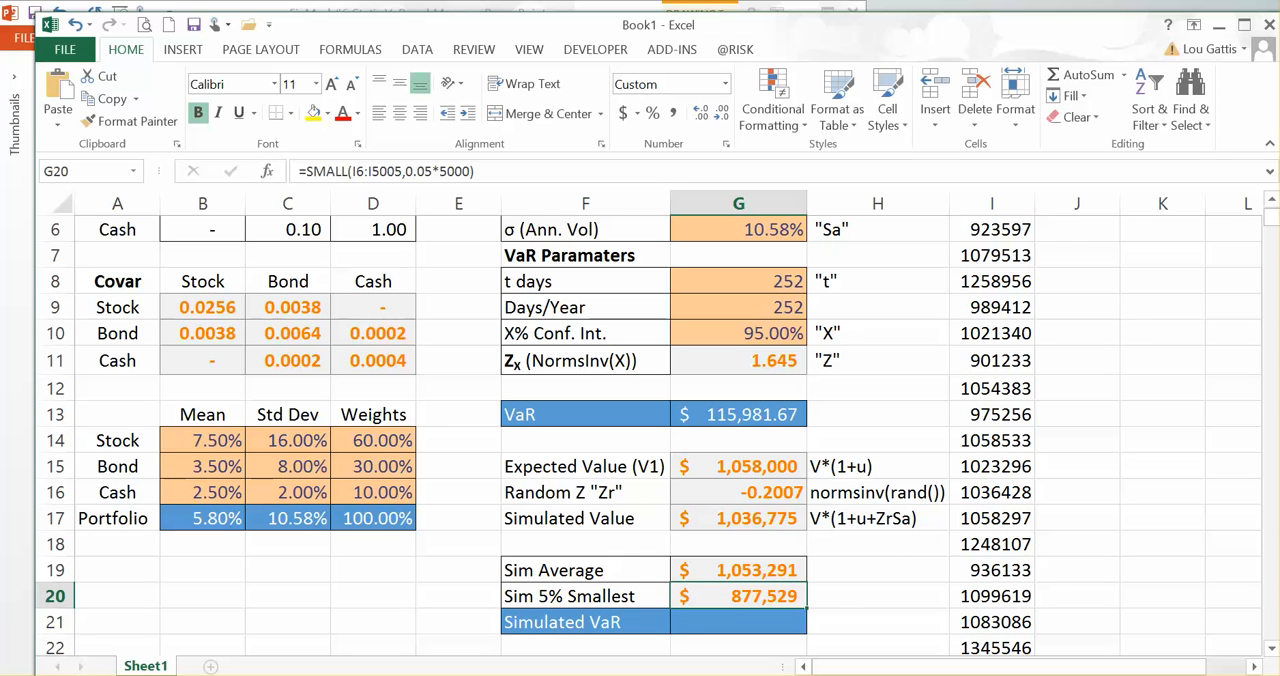
{"action": "key", "text": "Up"}
{"action": "key", "text": "Right"}
{"action": "key", "text": "Right"}
{"action": "key", "text": "Up"}
{"action": "key", "text": "Up"}
{"action": "key", "text": "Up"}
{"action": "key", "text": "Up"}
{"action": "key", "text": "Up"}
{"action": "key", "text": "Up"}
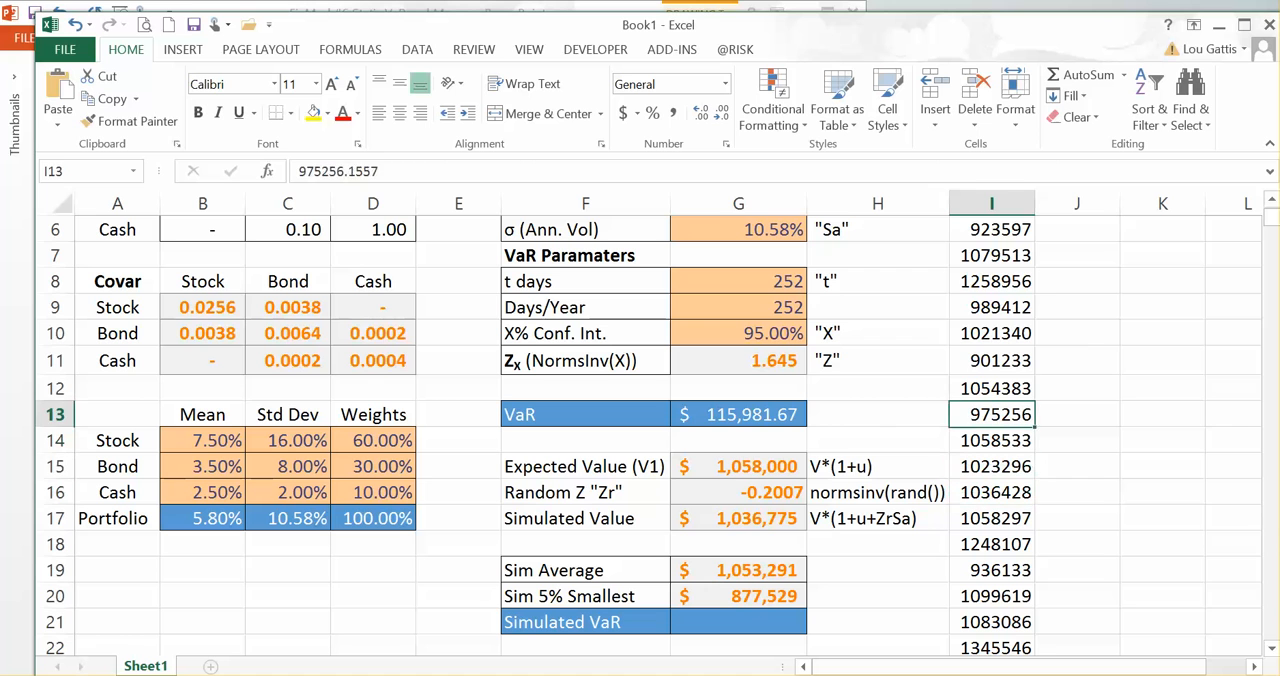
{"action": "key", "text": "Up"}
{"action": "key", "text": "Left"}
{"action": "key", "text": "Left"}
{"action": "key", "text": "Down"}
Step: Calculate the Simulated VaR in G21 as =v-G20, subtracting the 5% smallest value from the portfolio value
{"action": "key", "text": "Down"}
{"action": "key", "text": "Down"}
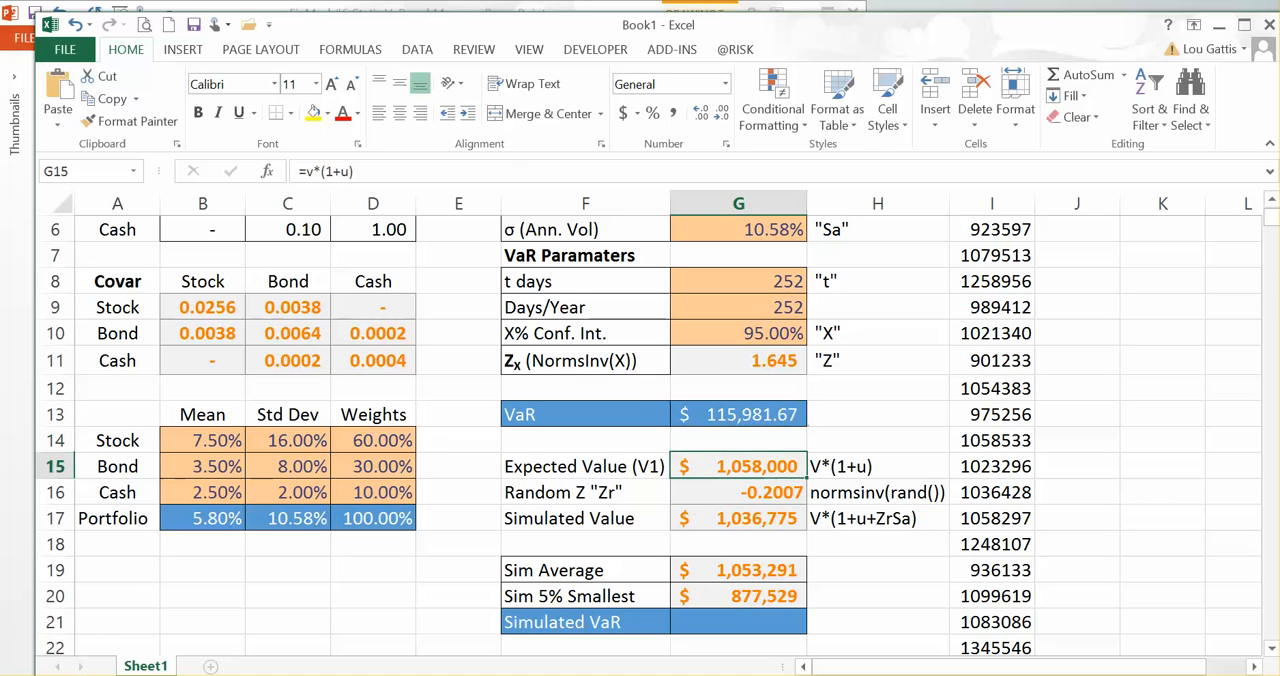
{"action": "key", "text": "Down"}
{"action": "key", "text": "Down"}
{"action": "key", "text": "Down"}
{"action": "key", "text": "Down"}
{"action": "key", "text": "Down"}
{"action": "key", "text": "Down"}
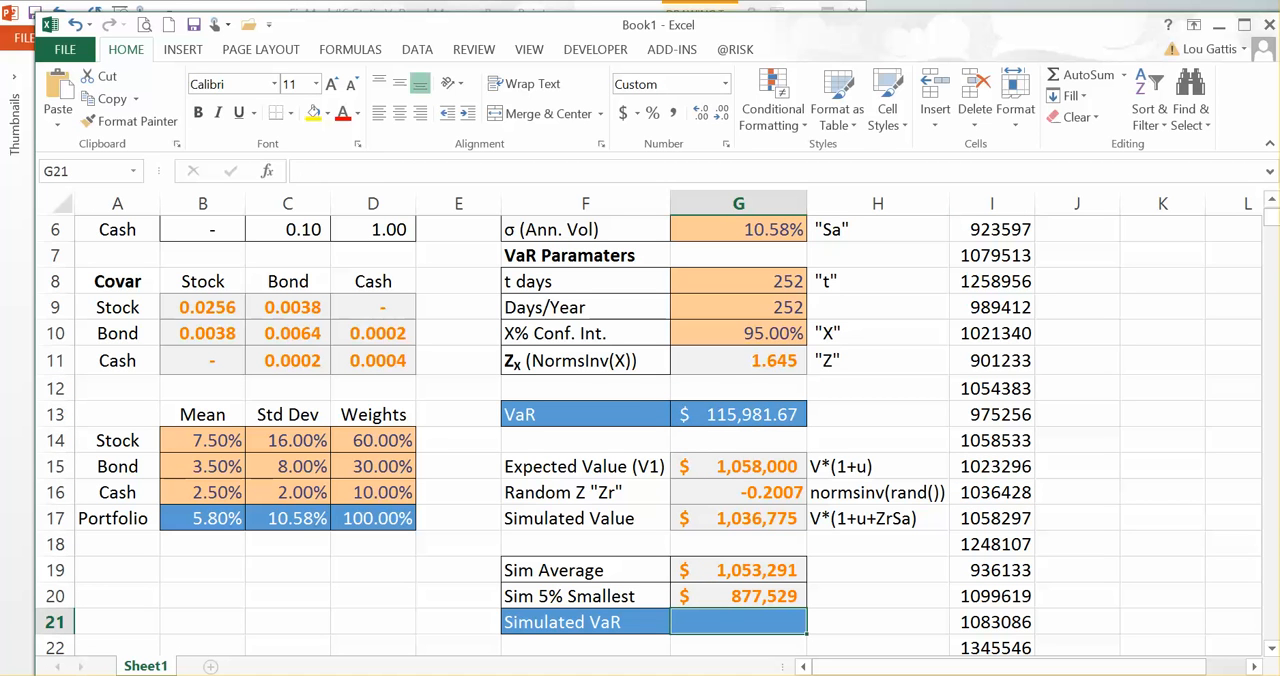
{"action": "type", "text": "="}
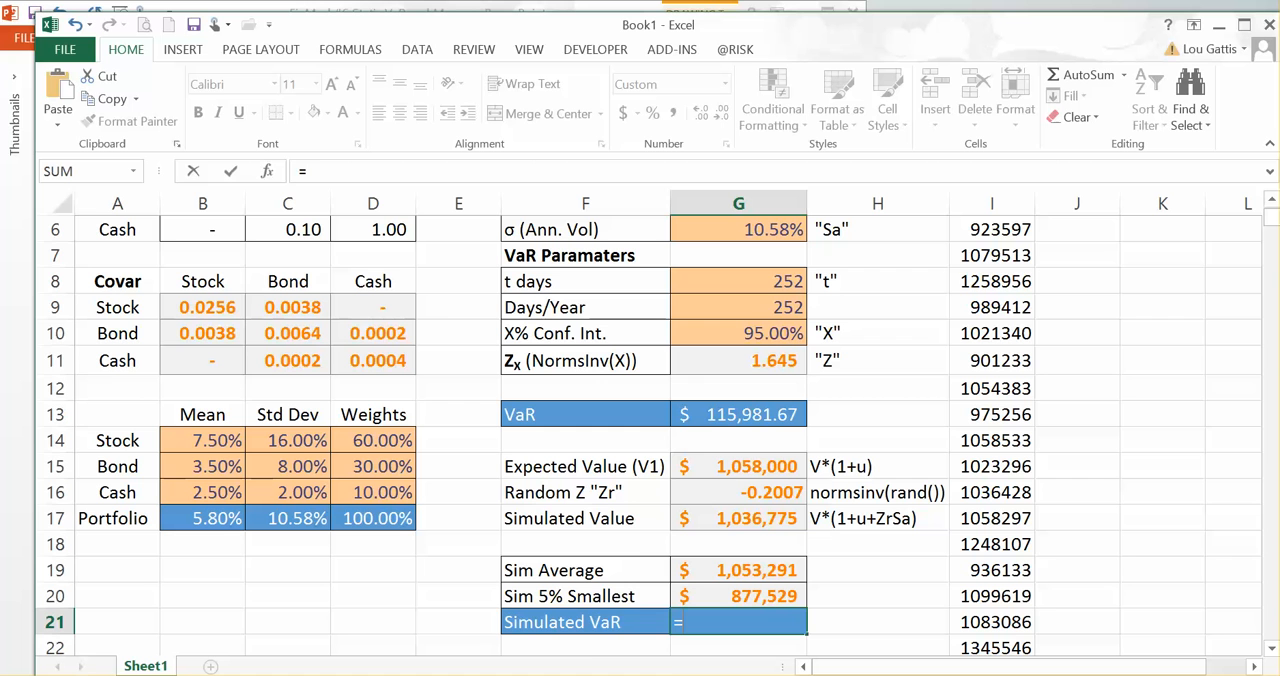
{"action": "type", "text": "v-"}
{"action": "key", "text": "Up"}
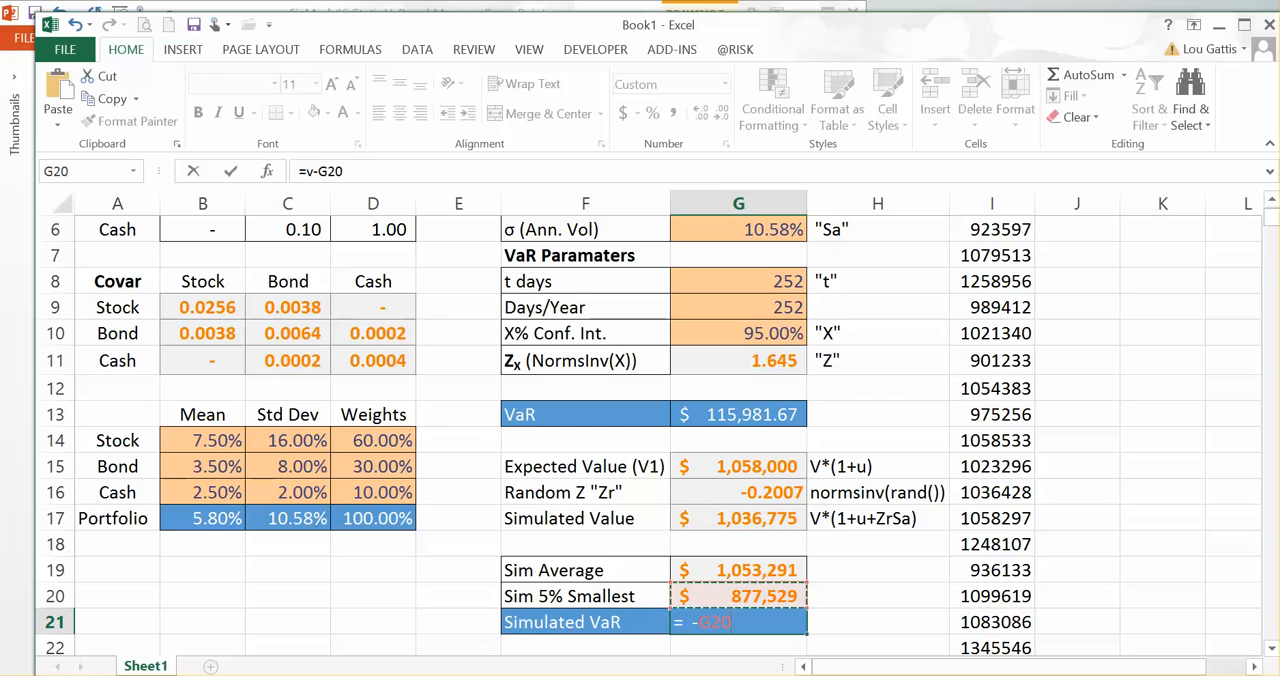
{"action": "key", "text": "Return"}
{"action": "key", "text": "Up"}
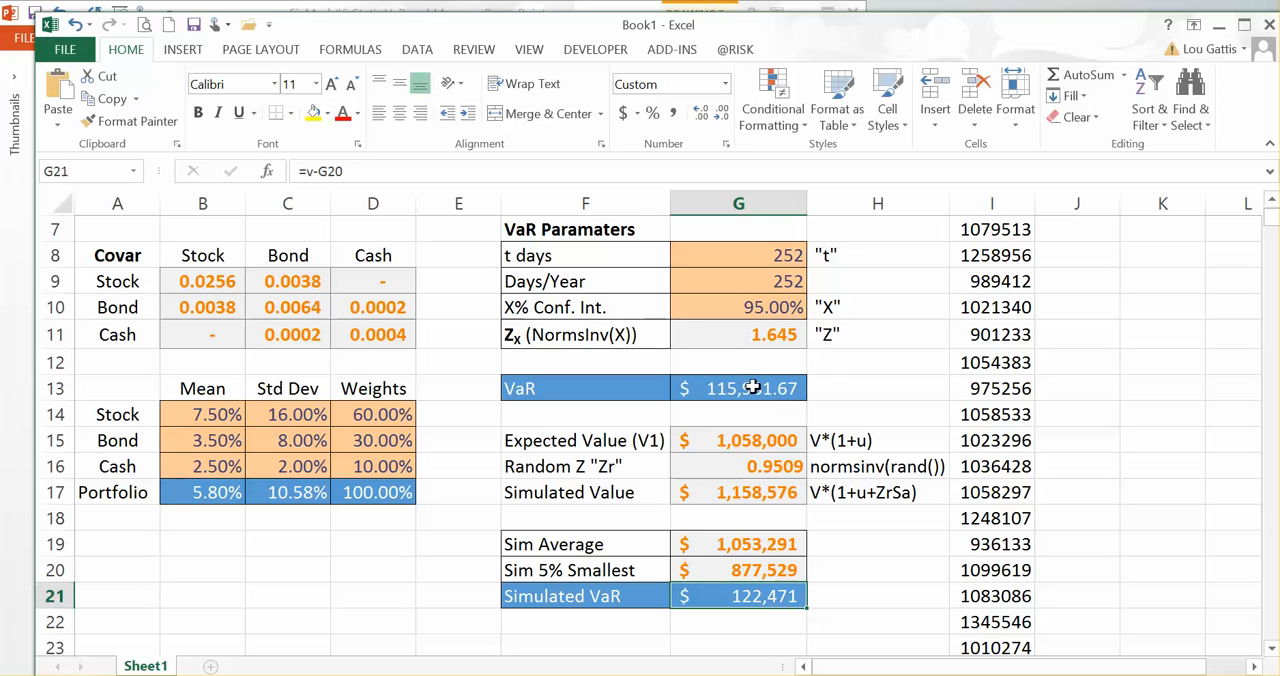
Step: Compare the analytical VaR in row 13 with the Simulated VaR in row 21, including the portfolio assumptions above
{"action": "left_click_drag", "start_coordinate": [611, 388], "coordinate": [750, 390]}
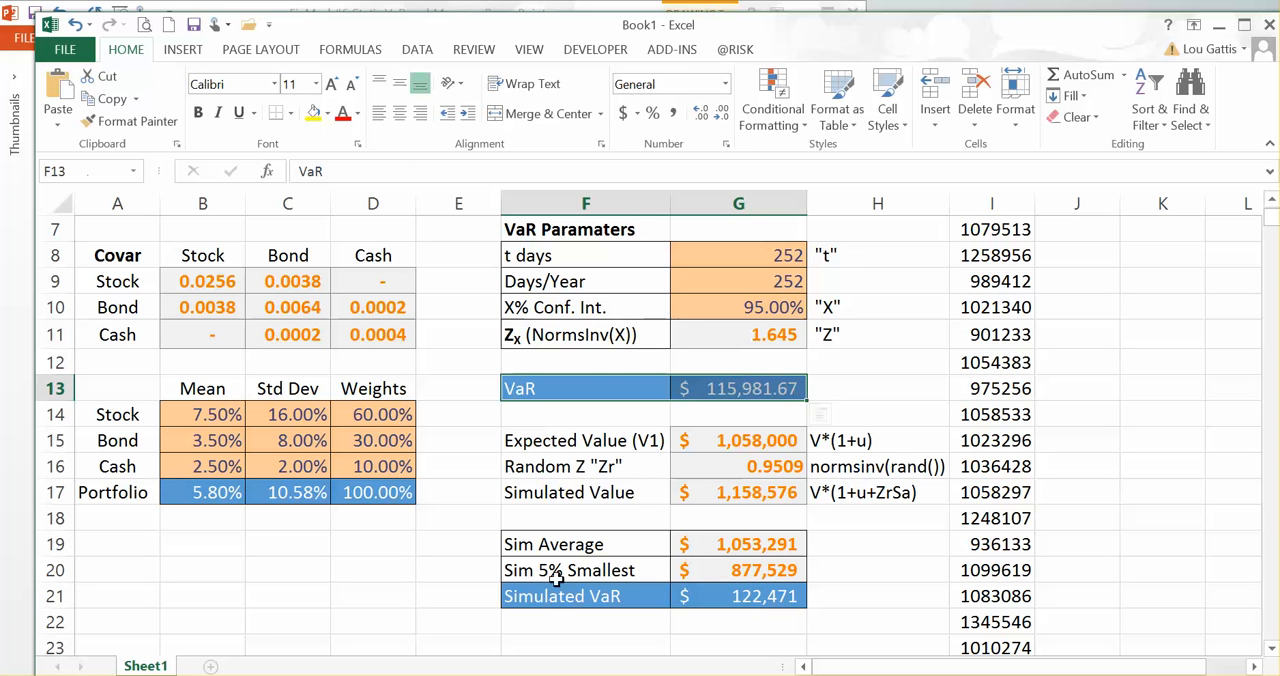
{"action": "left_click_drag", "start_coordinate": [547, 601], "coordinate": [758, 598]}
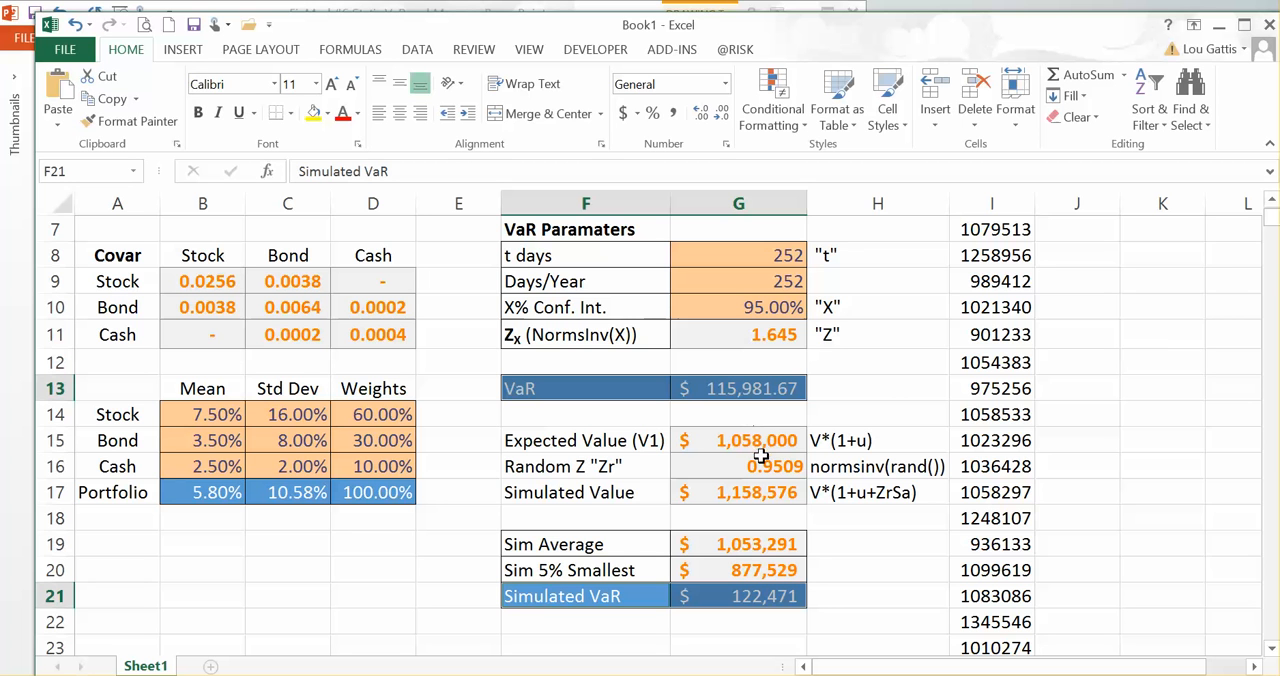
{"action": "scroll", "coordinate": [743, 545], "scroll_direction": "up", "scroll_amount": 2}
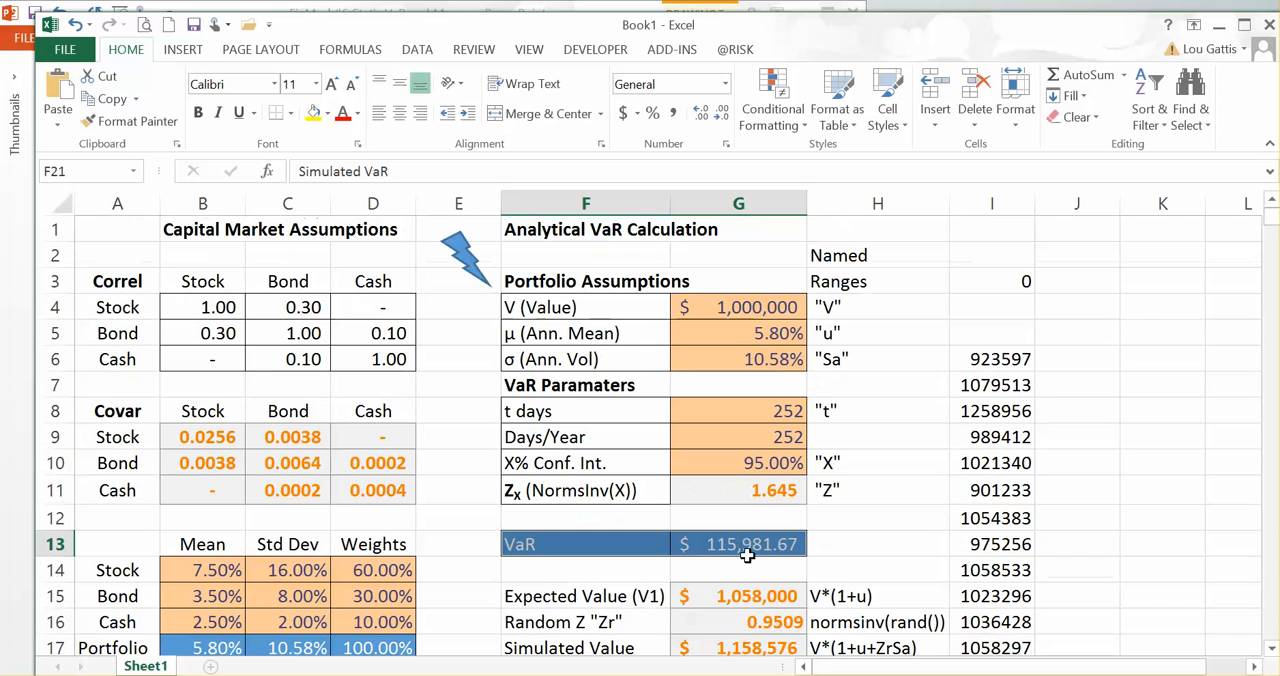
{"action": "scroll", "coordinate": [785, 567], "scroll_direction": "down", "scroll_amount": 2}
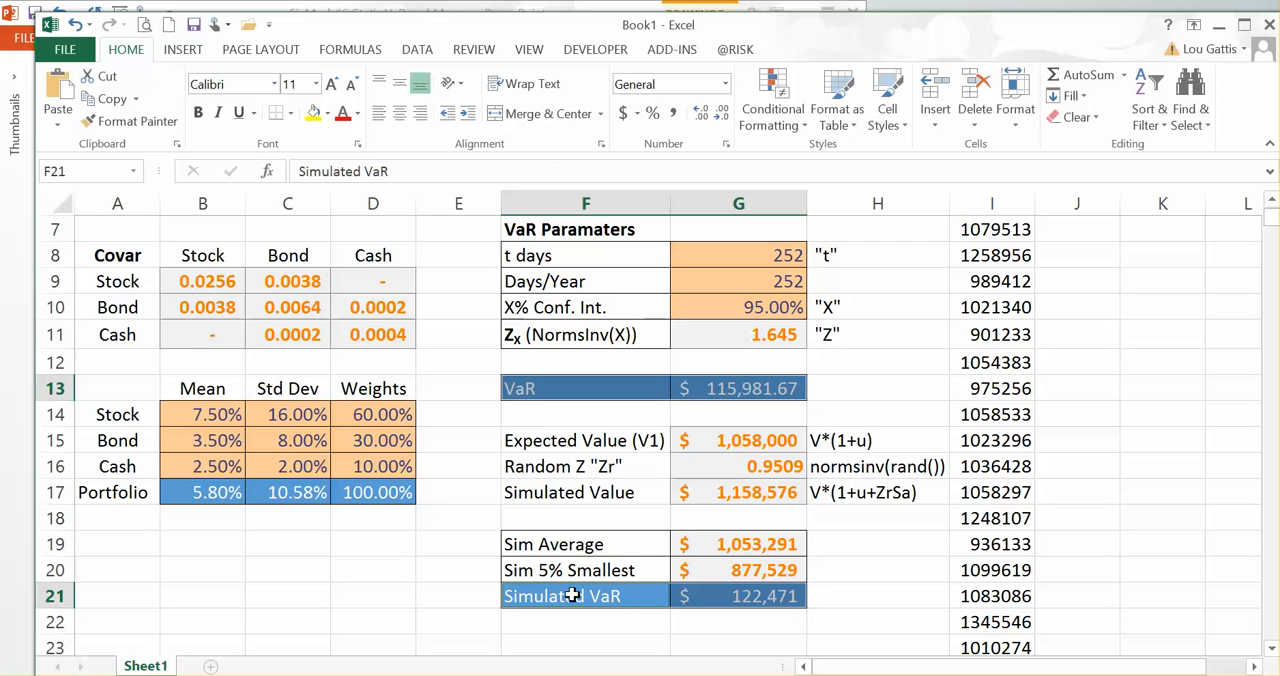
{"action": "left_click_drag", "start_coordinate": [572, 596], "coordinate": [677, 590]}
{"action": "left_click_drag", "start_coordinate": [608, 388], "coordinate": [712, 393]}
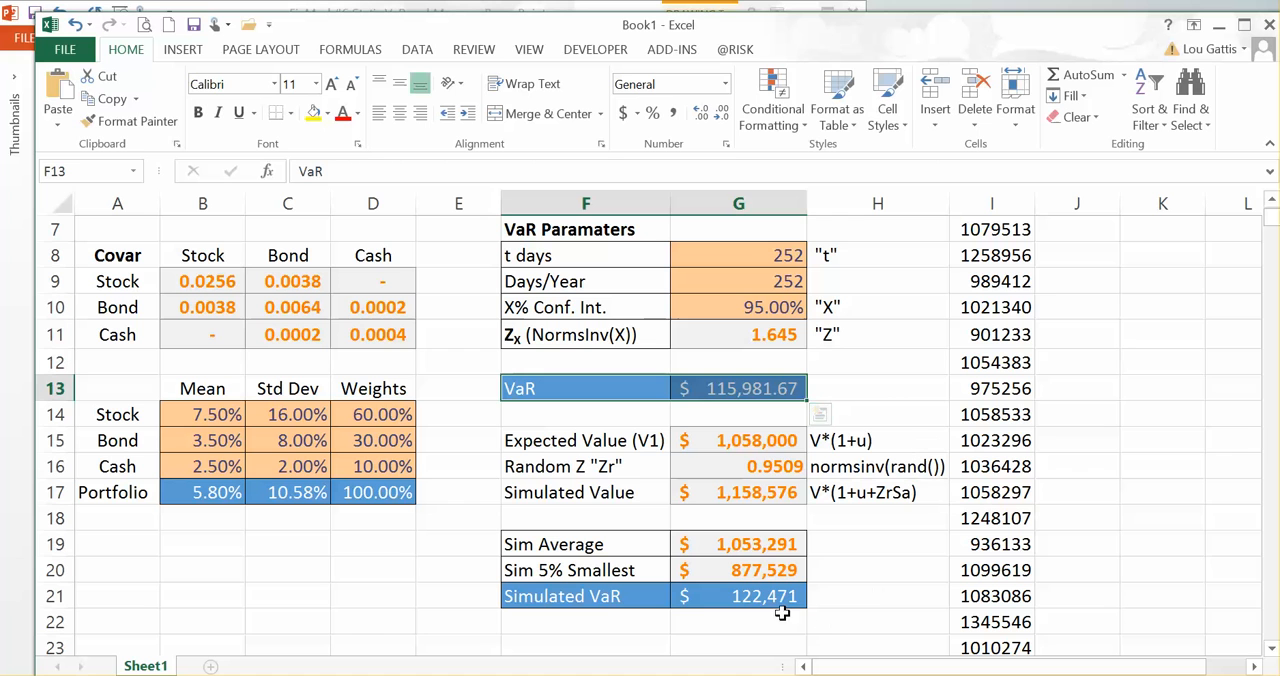
{"action": "left_click_drag", "start_coordinate": [546, 596], "coordinate": [690, 598]}
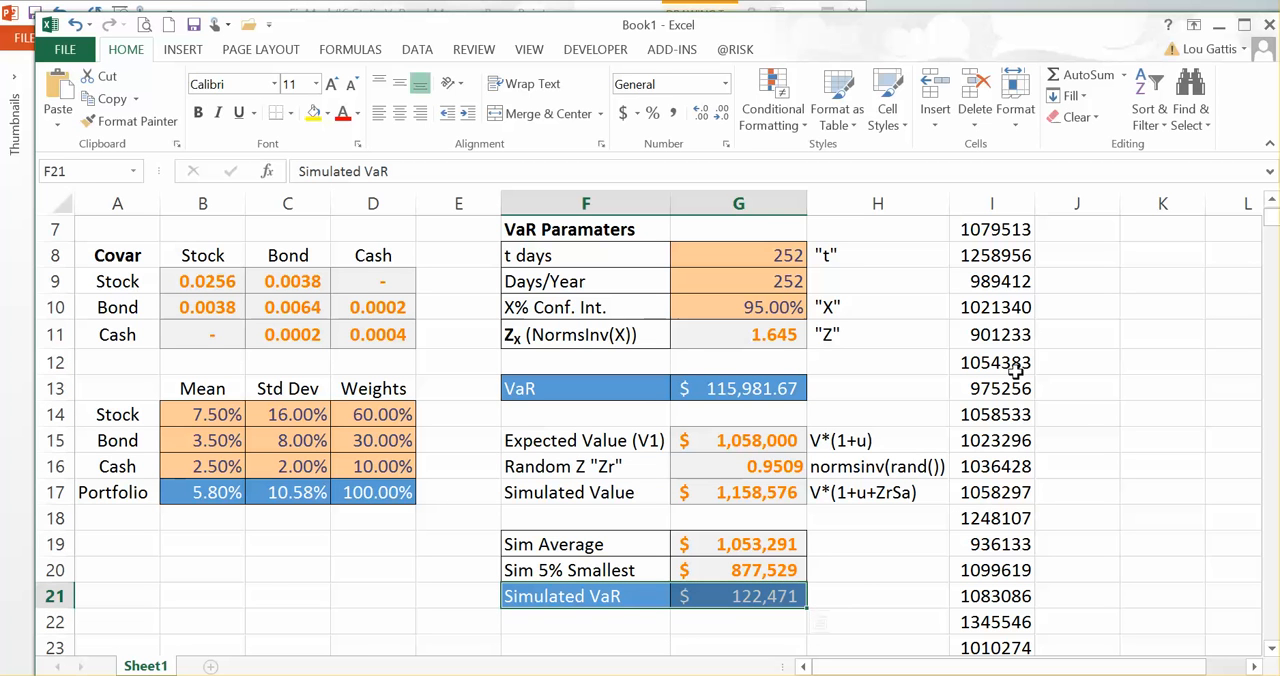
Step: Review the Simulated VaR row against the simulated values in column I and the analytical VaR row
{"action": "left_click", "coordinate": [548, 600]}
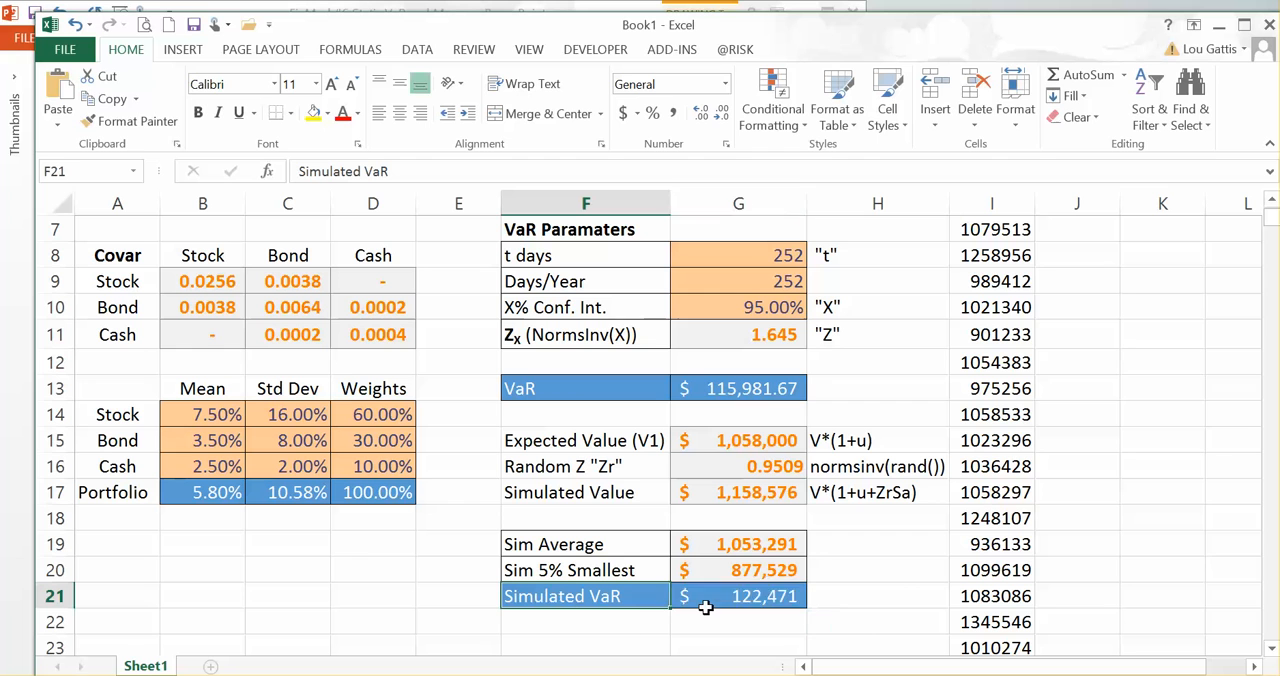
{"action": "left_click_drag", "start_coordinate": [705, 607], "coordinate": [706, 606]}
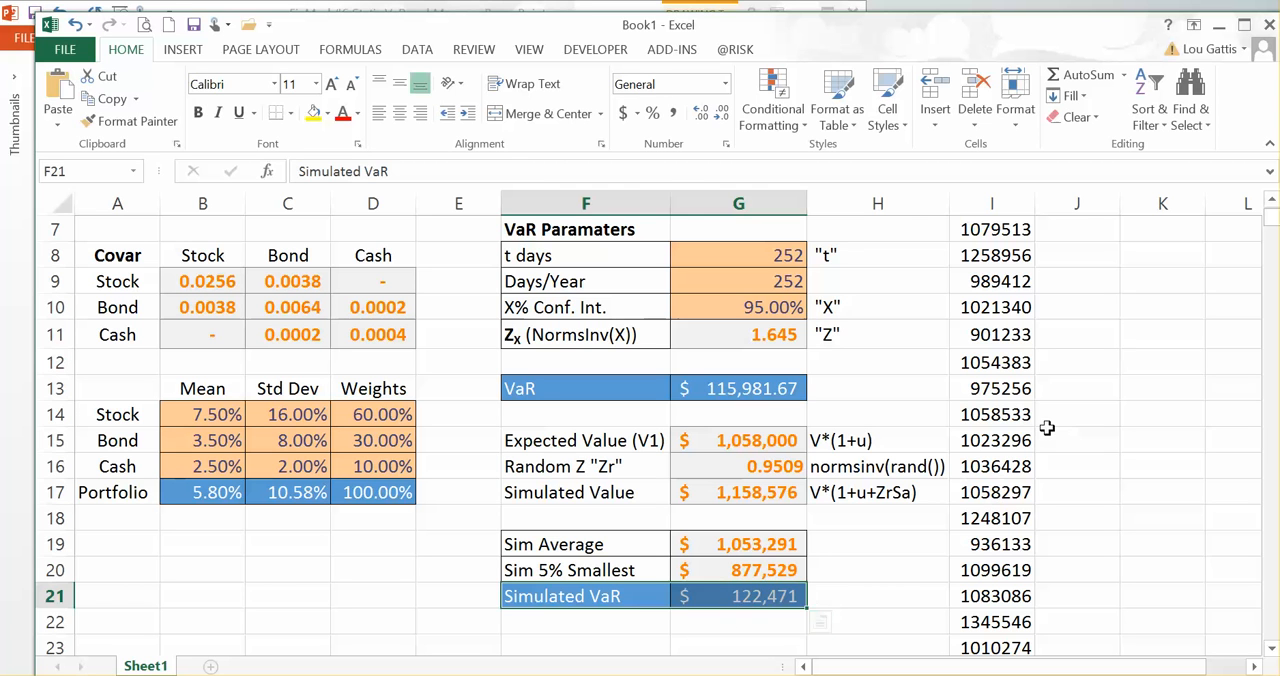
{"action": "left_click", "coordinate": [986, 439]}
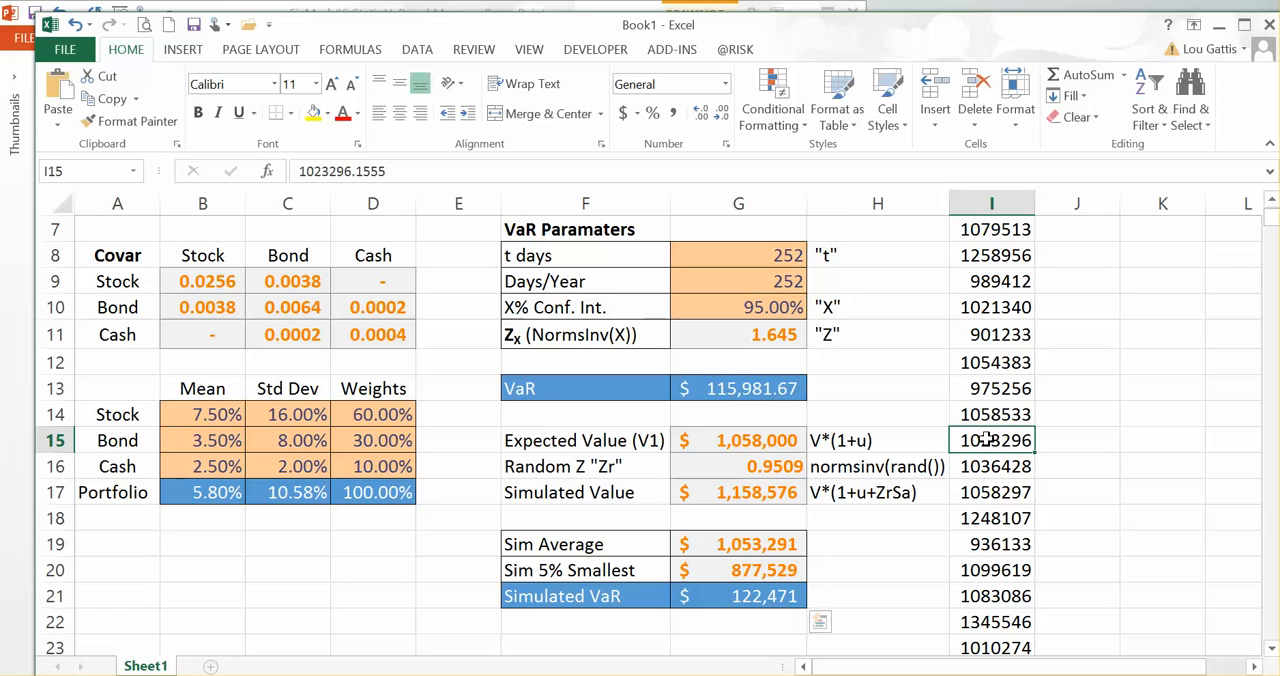
{"action": "left_click_drag", "start_coordinate": [580, 595], "coordinate": [766, 594]}
{"action": "left_click_drag", "start_coordinate": [527, 388], "coordinate": [700, 388]}
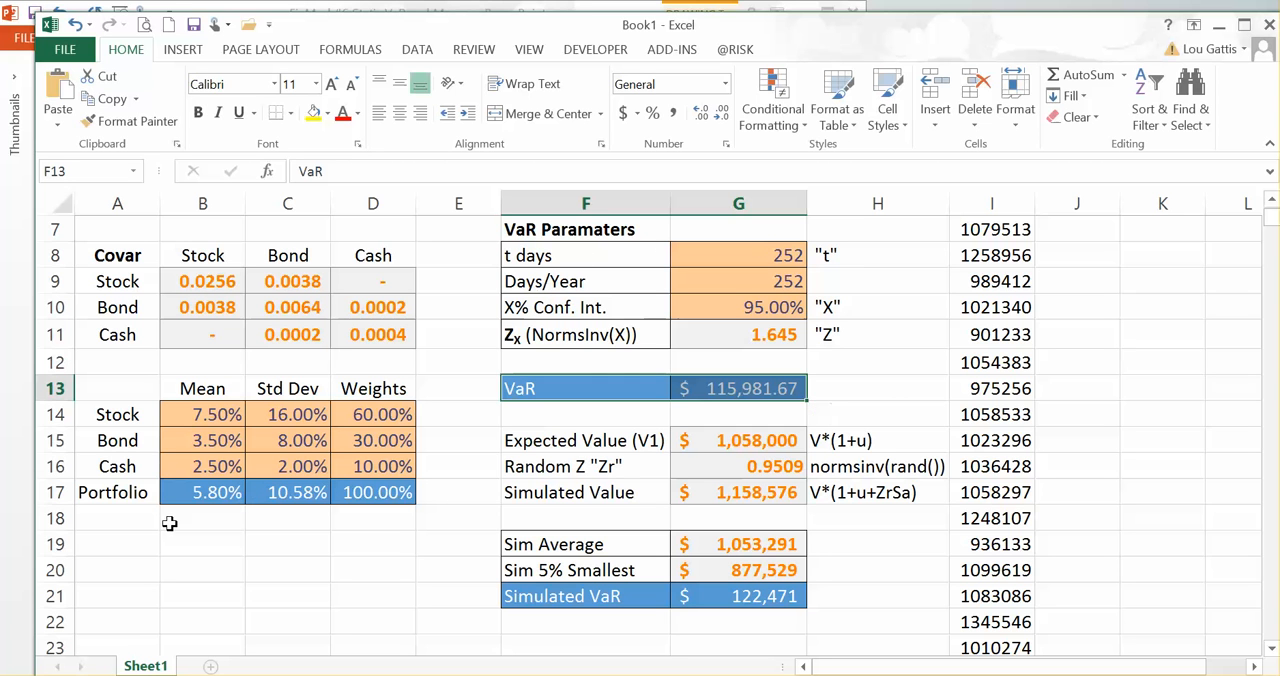
{"action": "left_click", "coordinate": [996, 497]}
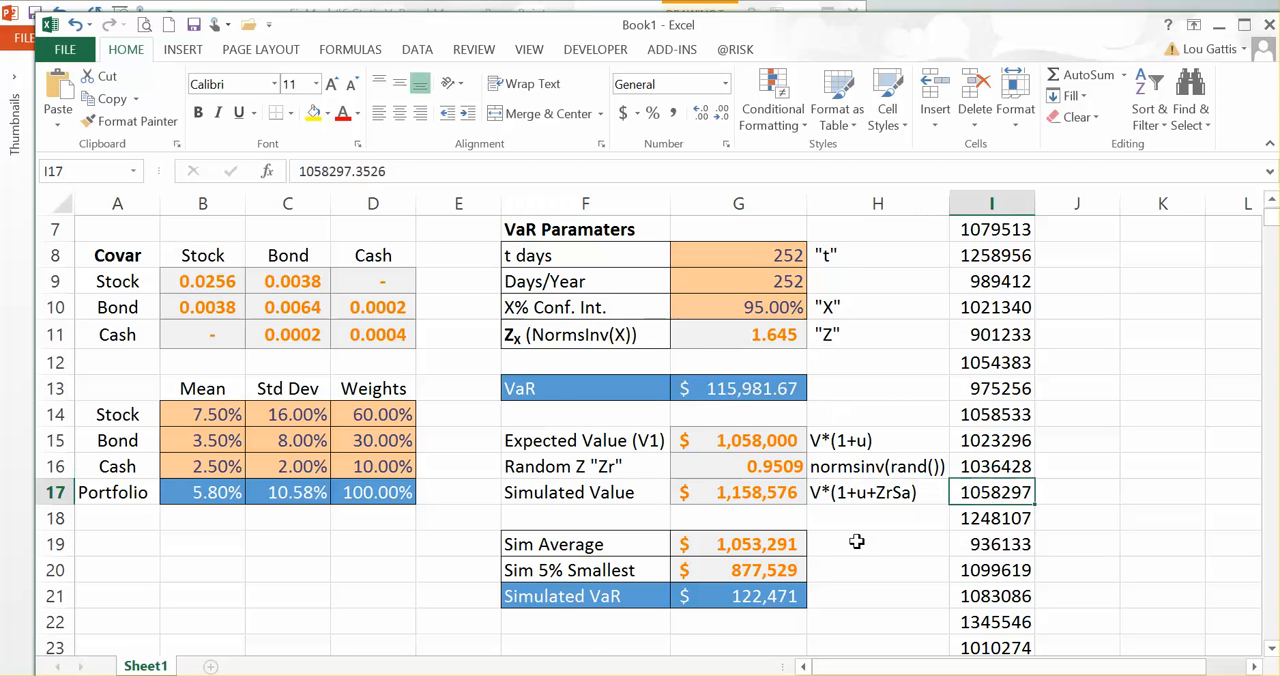
{"action": "left_click_drag", "start_coordinate": [557, 601], "coordinate": [714, 597]}
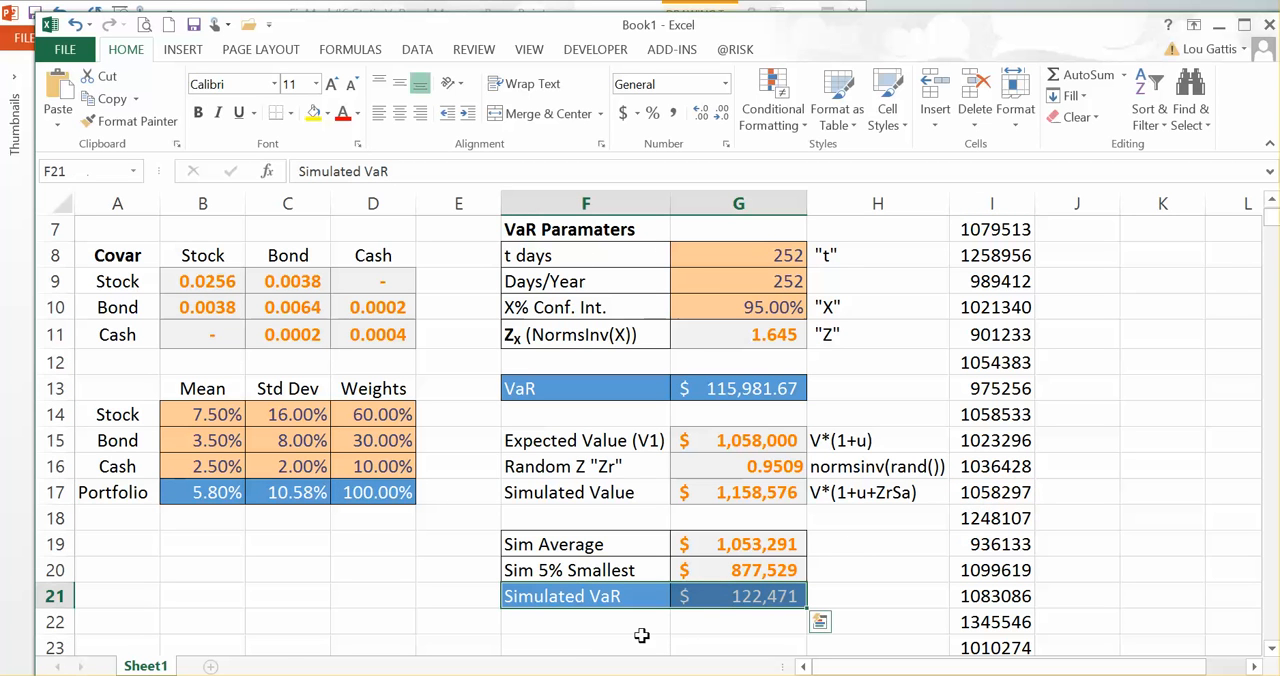
Step: Switch to PowerPoint to view the Simulation Macro slide, clear its text selection, and return to the Excel workbook
{"action": "key", "text": "alt+Tab"}
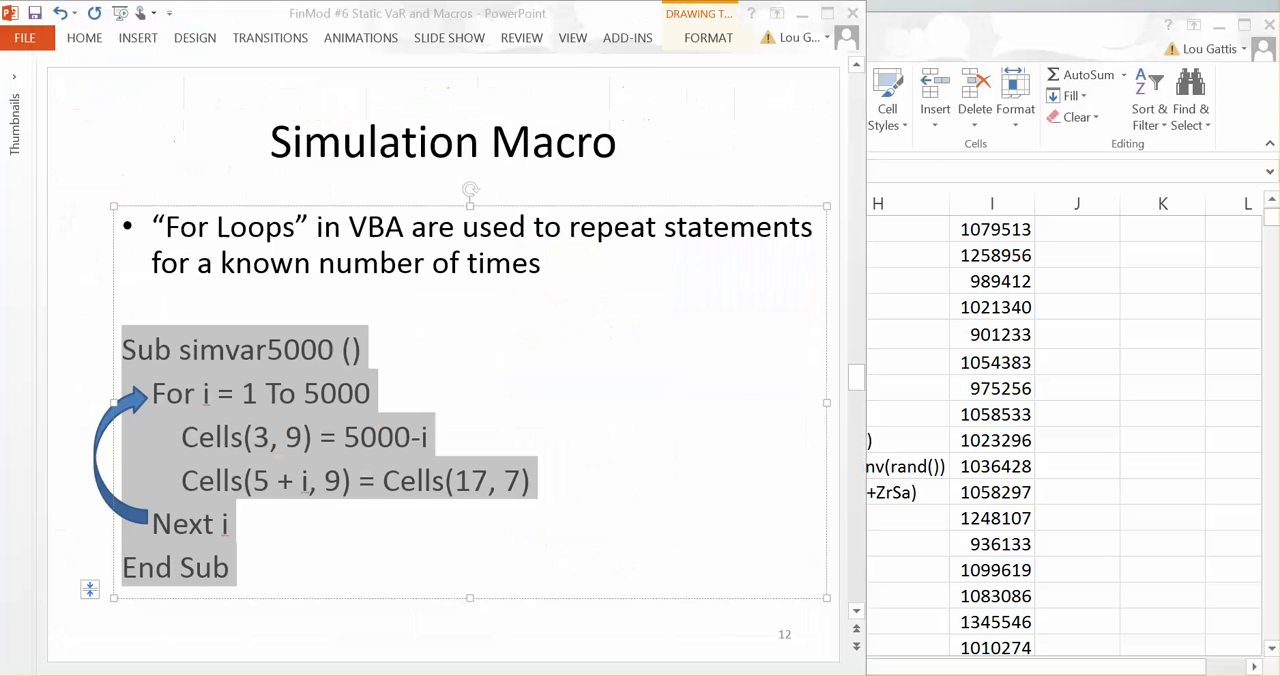
{"action": "left_click", "coordinate": [515, 651]}
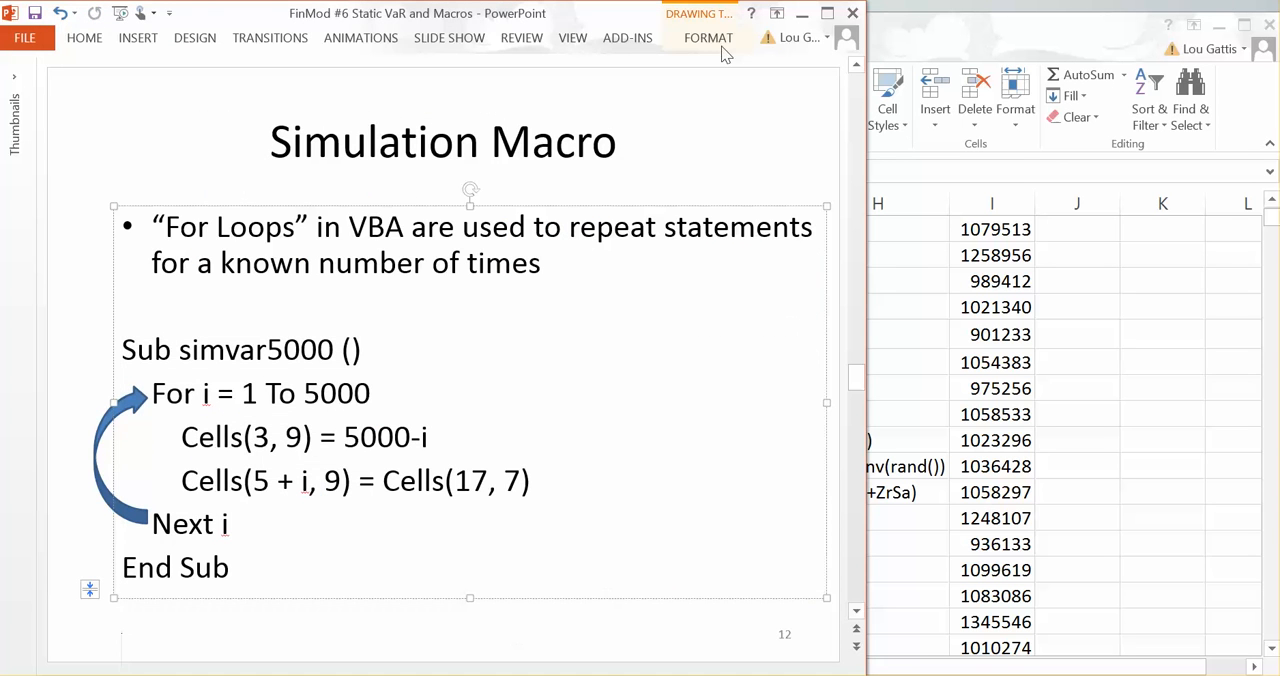
{"action": "key", "text": "alt+Tab"}
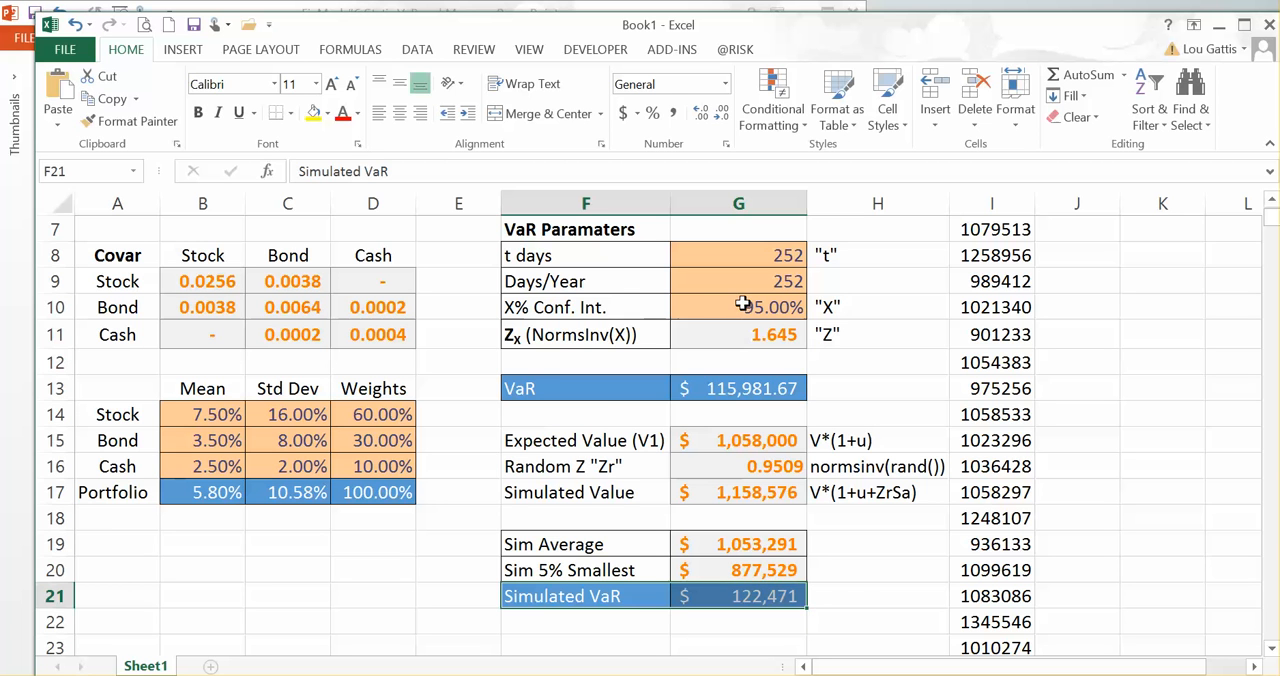
Step: Set the X% Conf. Int. in G10 to 90%
{"action": "left_click", "coordinate": [734, 304]}
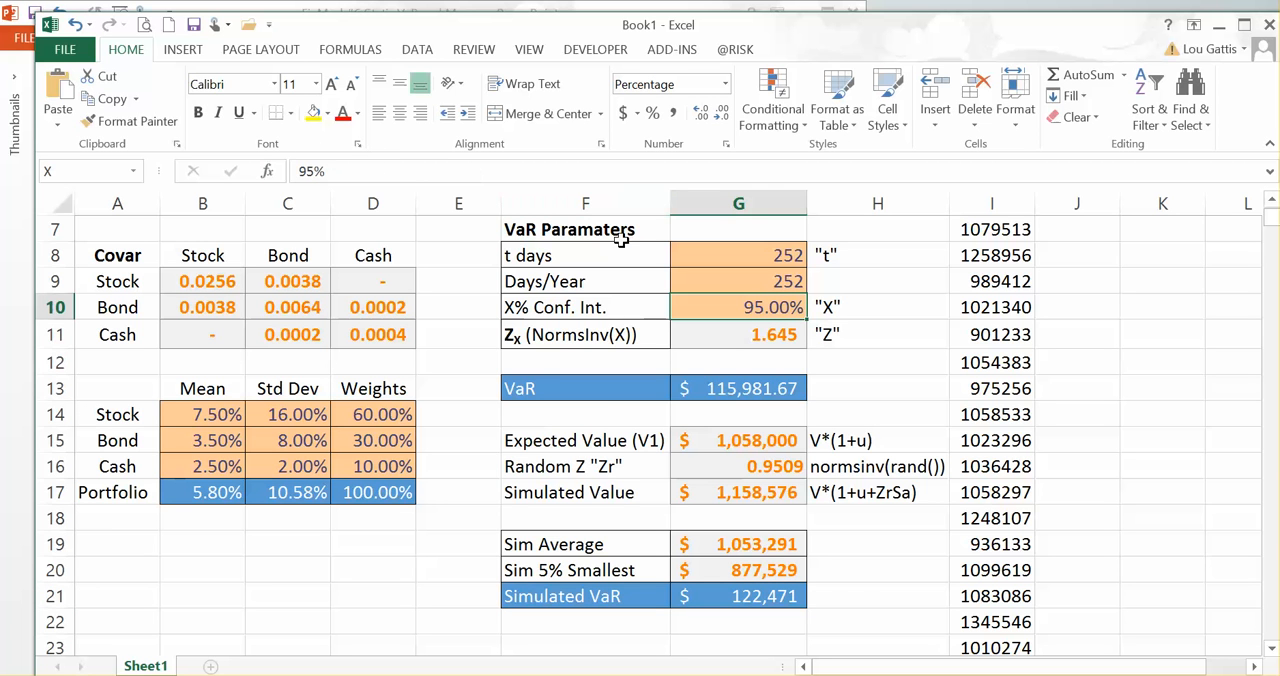
{"action": "type", "text": "90"}
{"action": "key", "text": "Return"}
{"action": "key", "text": "Return"}
{"action": "key", "text": "Return"}
{"action": "key", "text": "Return"}
{"action": "key", "text": "Return"}
{"action": "key", "text": "Return"}
{"action": "key", "text": "Return"}
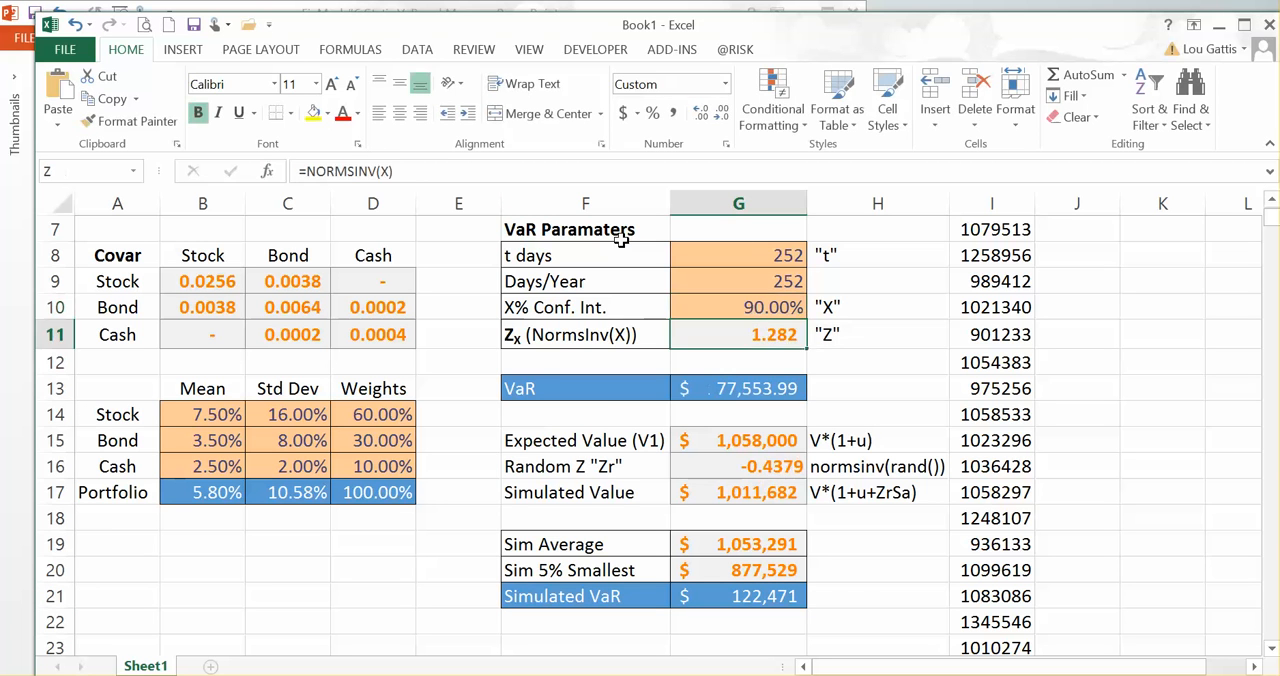
Step: Change the k argument of the SMALL formula in G20 to 0.1*5000 and review the Simulated VaR in G21
{"action": "key", "text": "Return"}
{"action": "key", "text": "Return"}
{"action": "key", "text": "Return"}
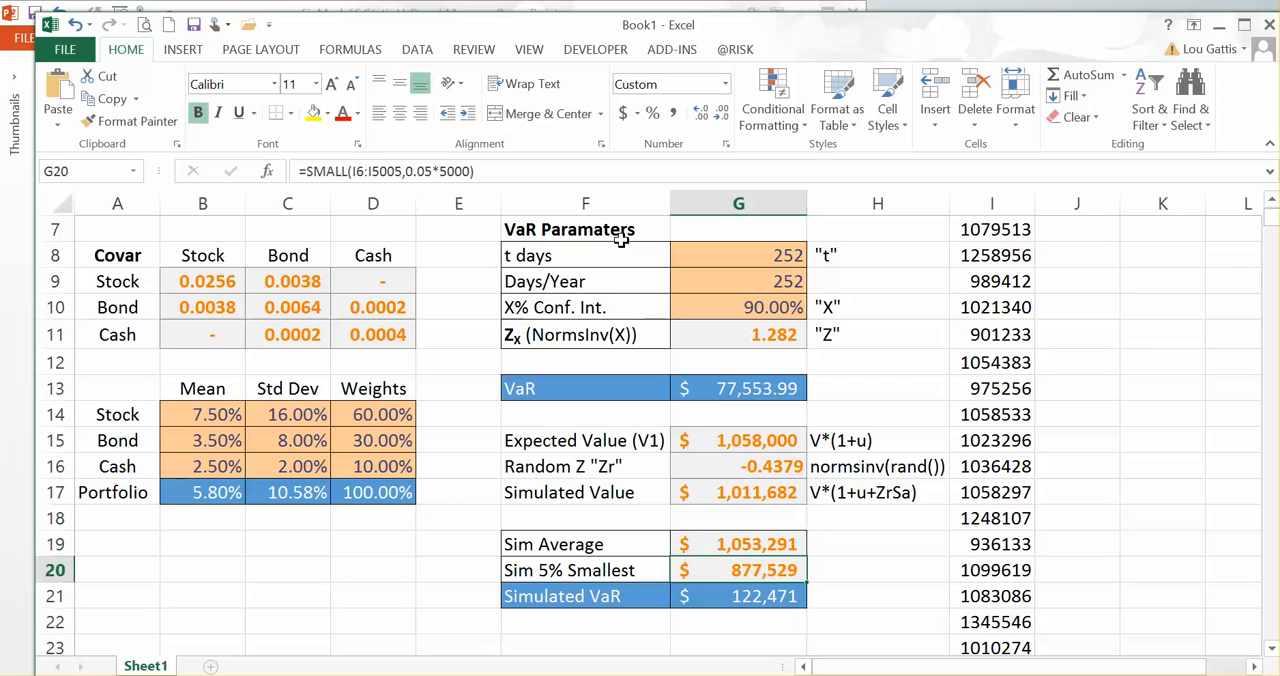
{"action": "left_click", "coordinate": [432, 171]}
{"action": "key", "text": "BackSpace"}
{"action": "key", "text": "BackSpace"}
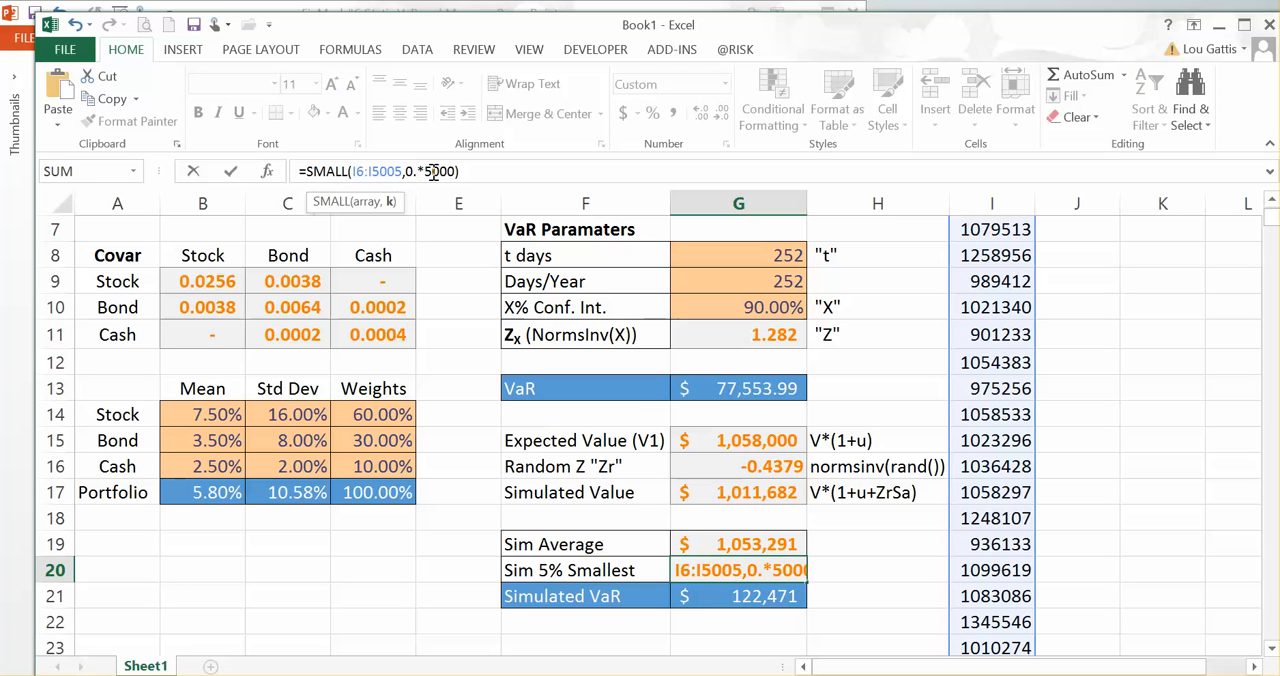
{"action": "type", "text": "1"}
{"action": "key", "text": "Return"}
{"action": "key", "text": "Up"}
{"action": "key", "text": "Up"}
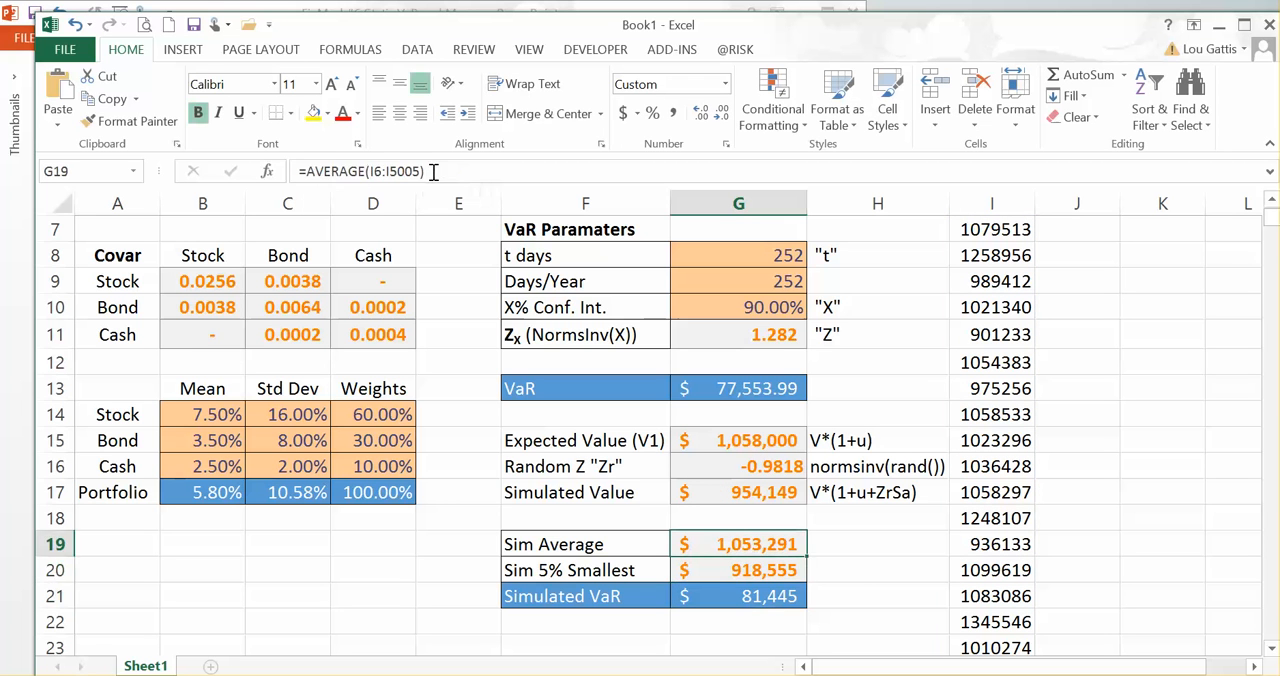
{"action": "key", "text": "Down"}
{"action": "key", "text": "Down"}
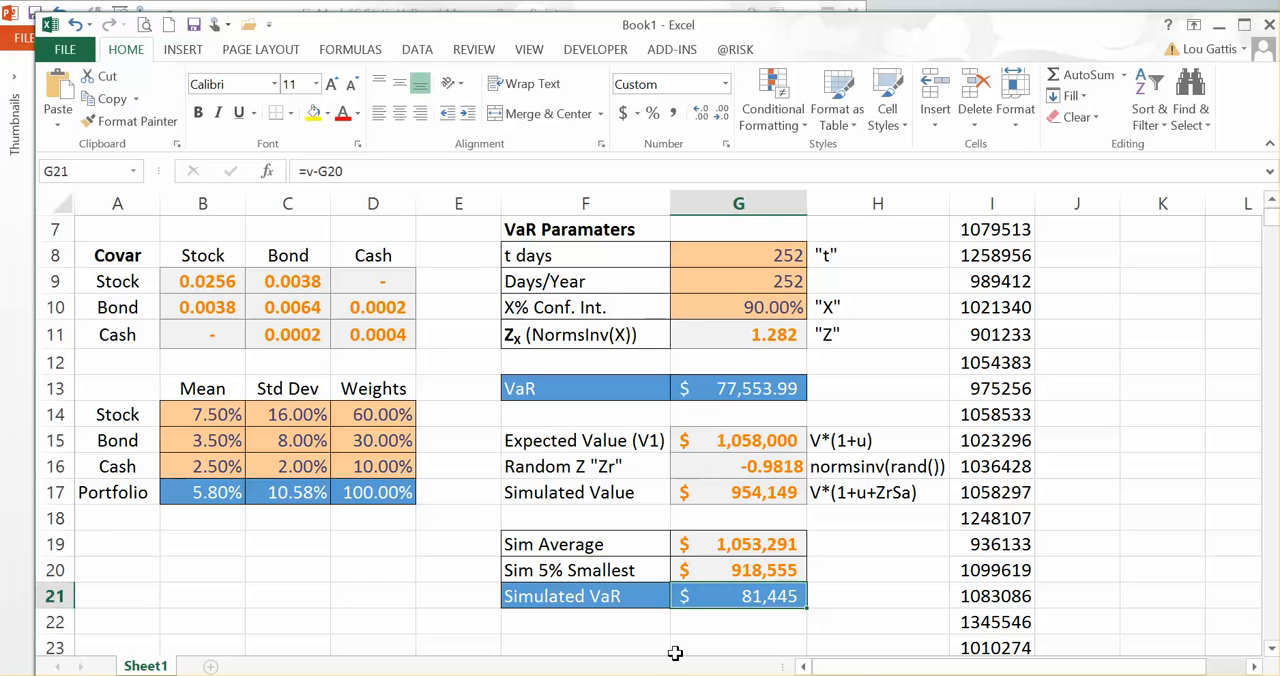
{"action": "left_click", "coordinate": [240, 675]}
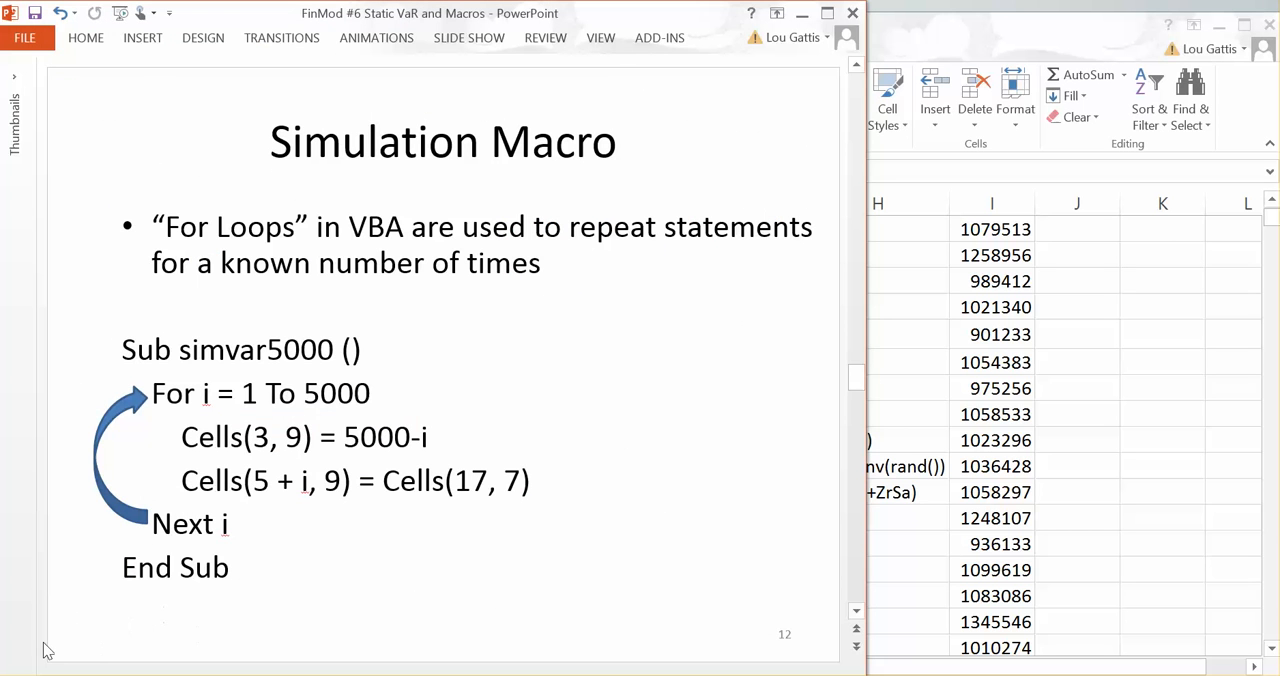
{"action": "left_click", "coordinate": [858, 610]}
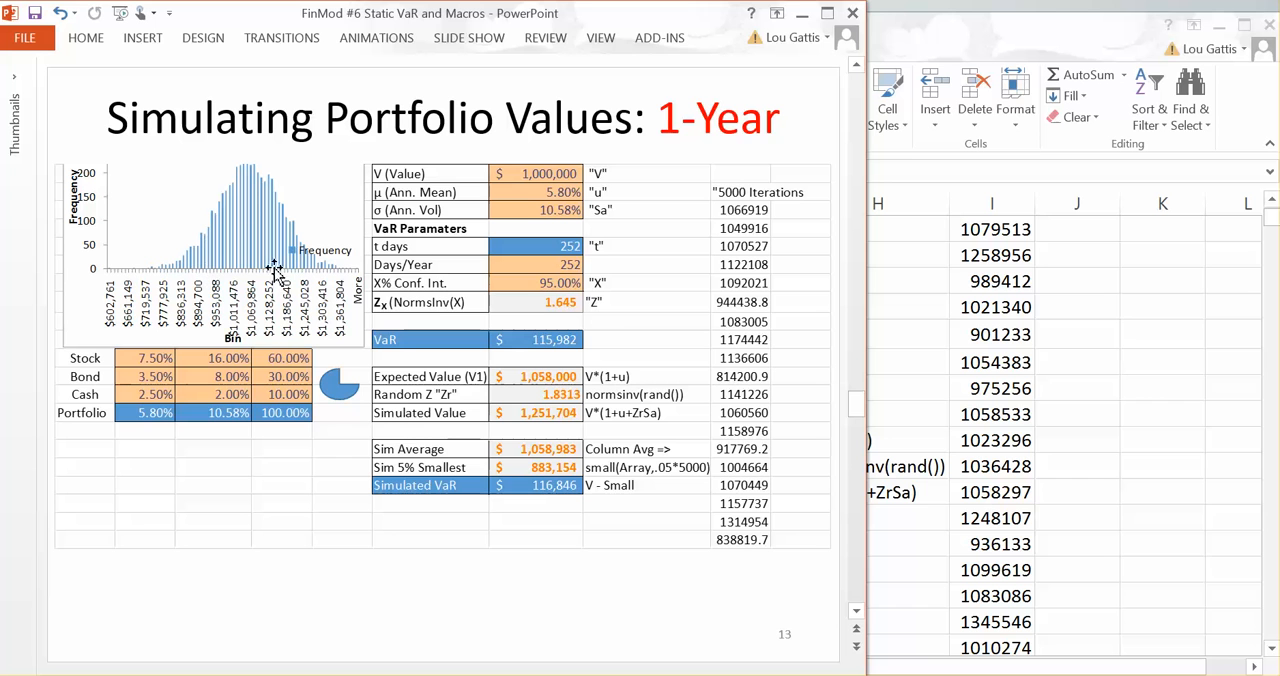
{"action": "left_click", "coordinate": [855, 613]}
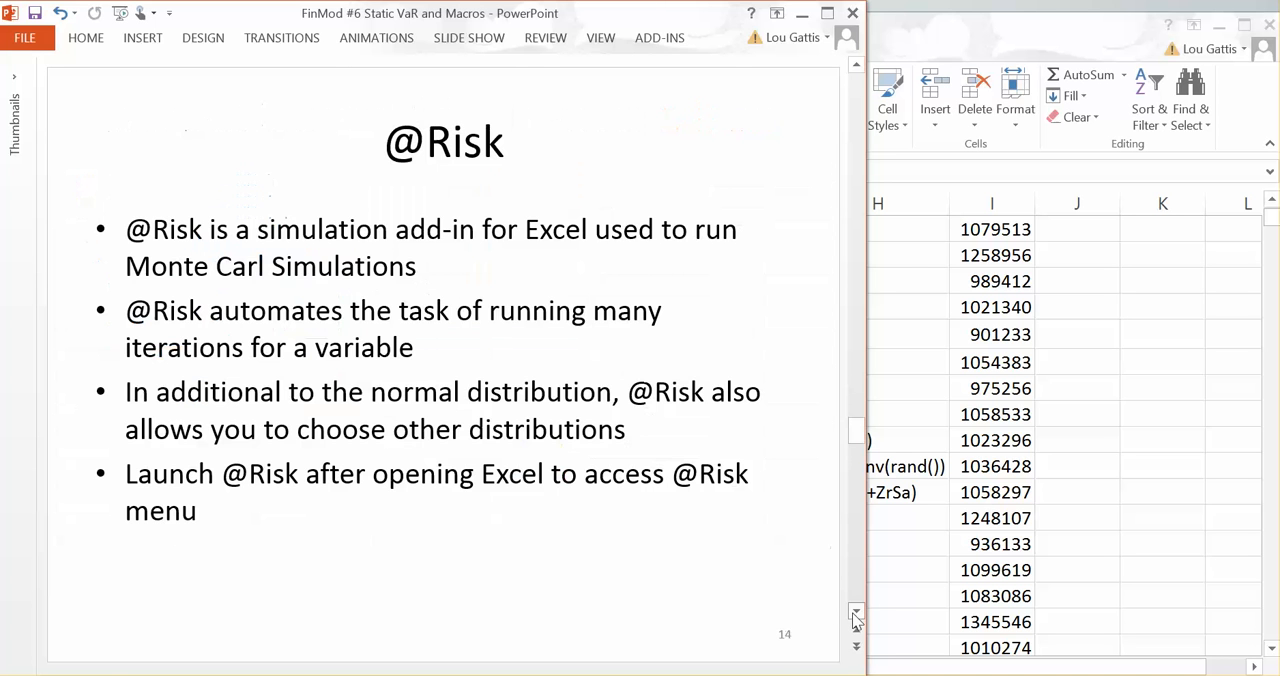
Step: Switch back to the Excel workbook and set the X% Conf. Int. in G10 to 95%
{"action": "key", "text": "alt+Tab"}
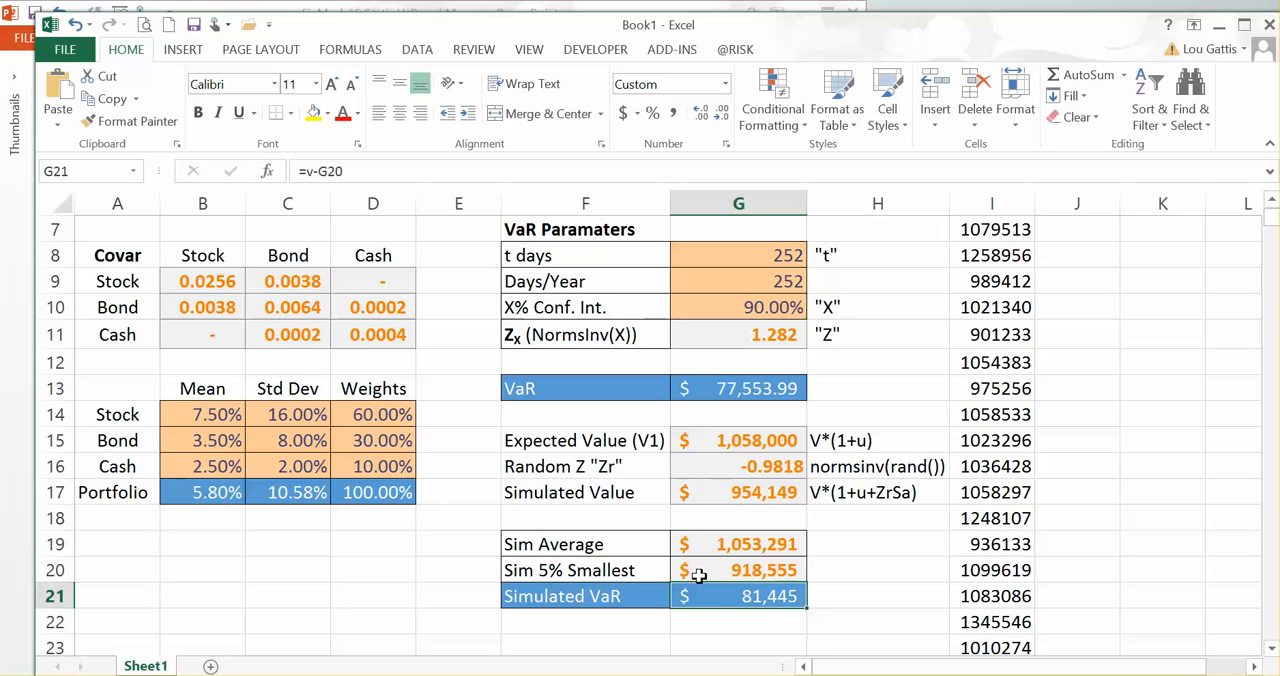
{"action": "left_click", "coordinate": [716, 313]}
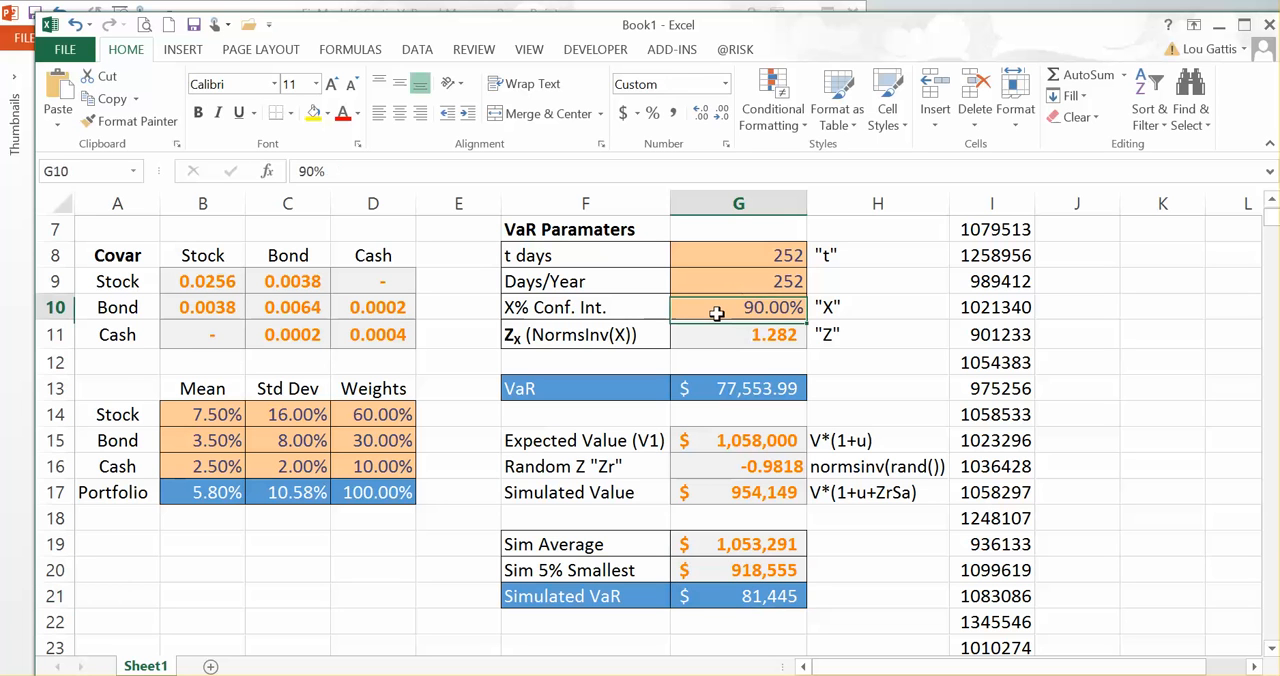
{"action": "double_click", "coordinate": [718, 315]}
{"action": "key", "text": "Right"}
{"action": "key", "text": "Delete"}
{"action": "type", "text": "5"}
{"action": "key", "text": "Return"}
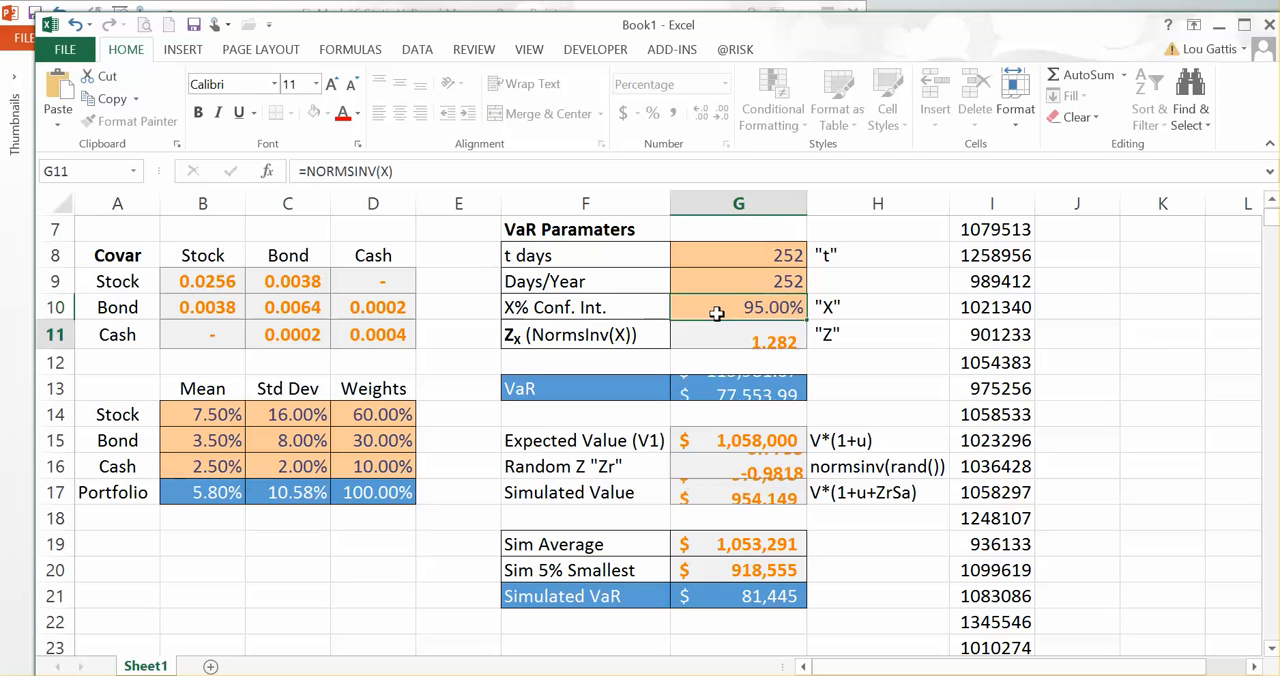
Step: Change the k argument of the SMALL formula in G20 to 0.05*5000 to match the 95% confidence level
{"action": "key", "text": "Down"}
{"action": "key", "text": "Down"}
{"action": "key", "text": "Down"}
{"action": "key", "text": "Down"}
{"action": "key", "text": "Down"}
{"action": "key", "text": "Down"}
{"action": "key", "text": "Down"}
{"action": "key", "text": "Down"}
{"action": "key", "text": "Down"}
{"action": "key", "text": "Down"}
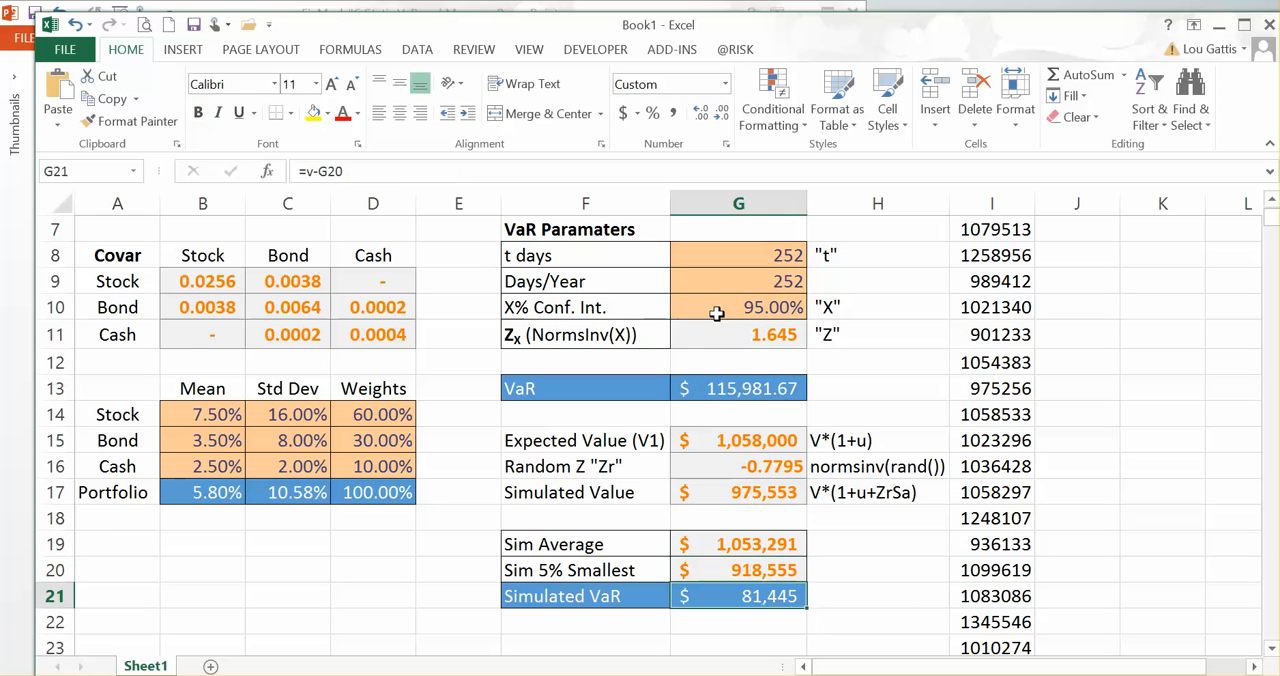
{"action": "left_click", "coordinate": [758, 570]}
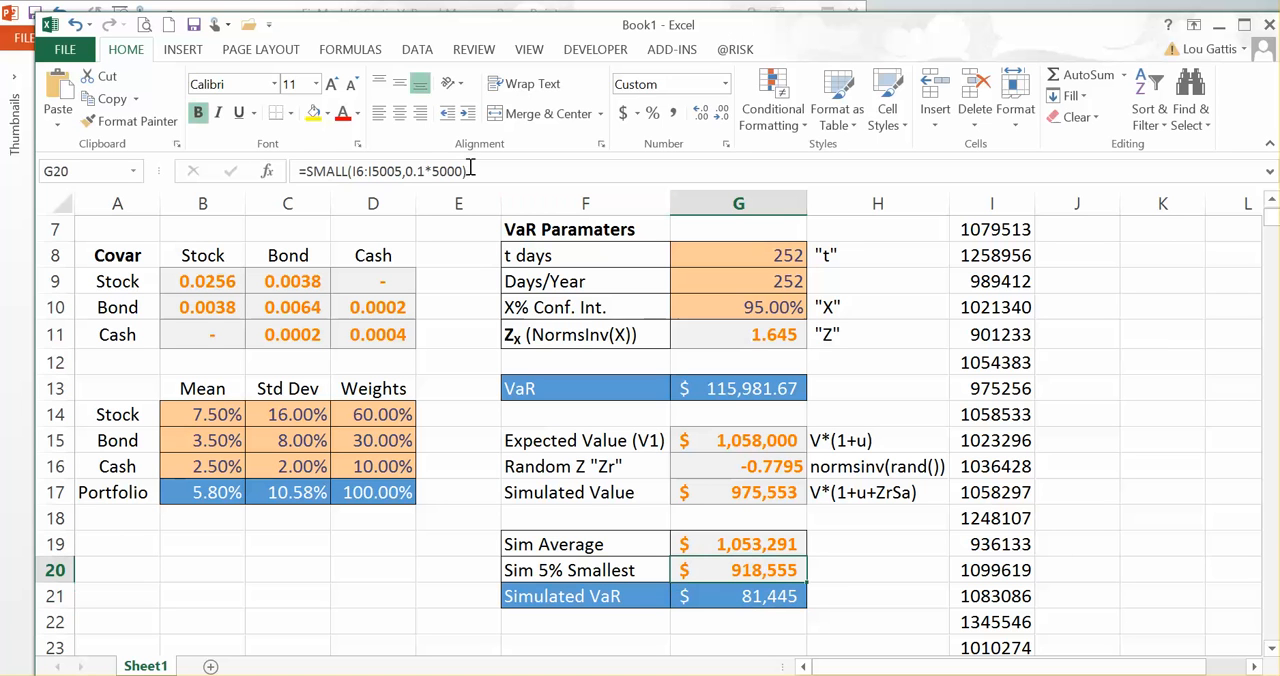
{"action": "left_click", "coordinate": [426, 171]}
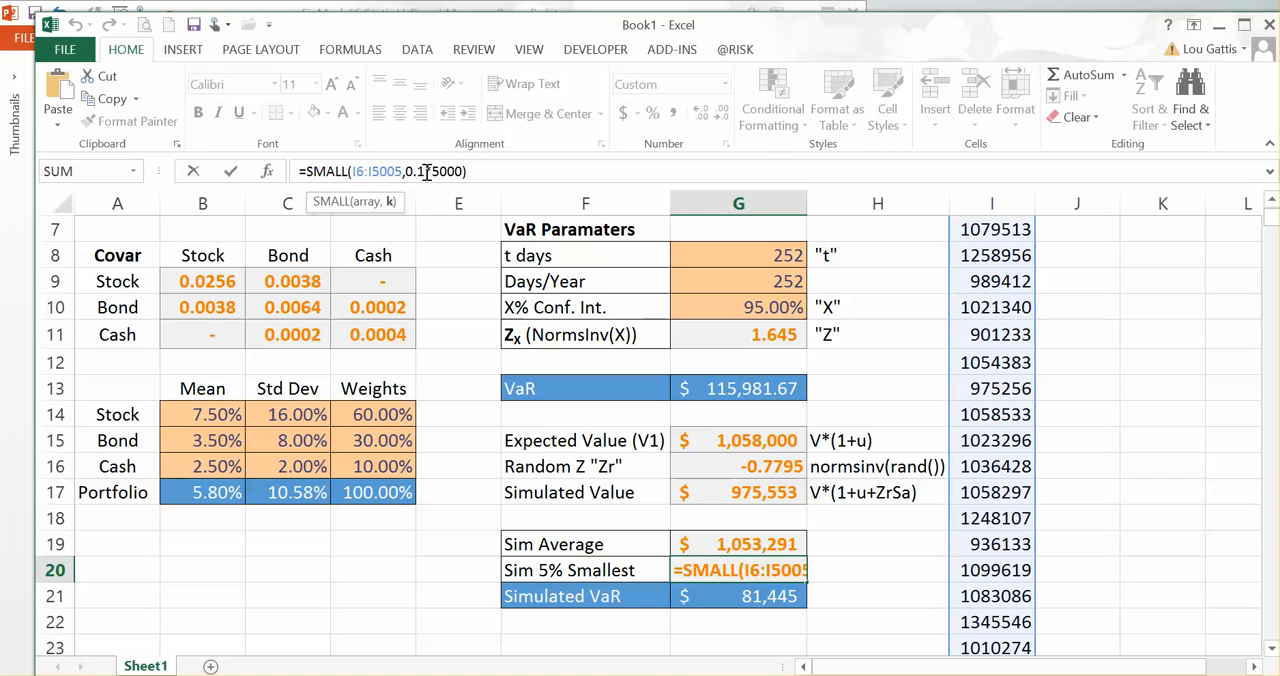
{"action": "key", "text": "BackSpace"}
{"action": "type", "text": "05"}
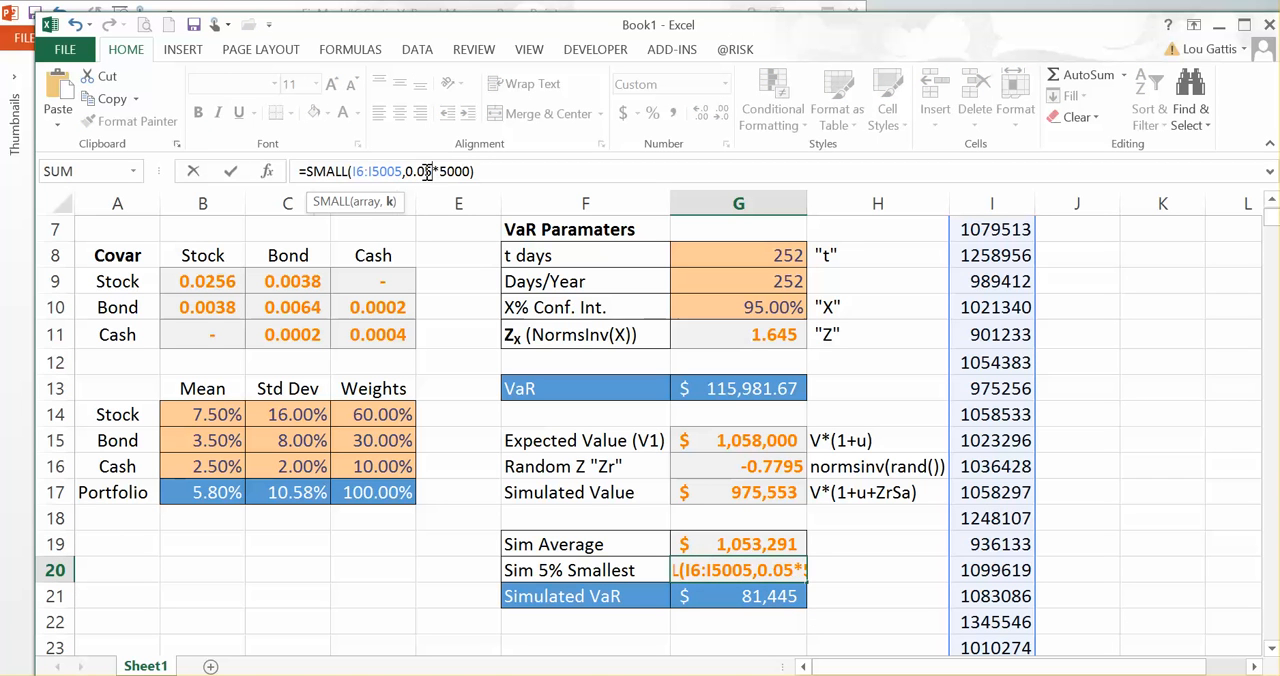
{"action": "key", "text": "Return"}
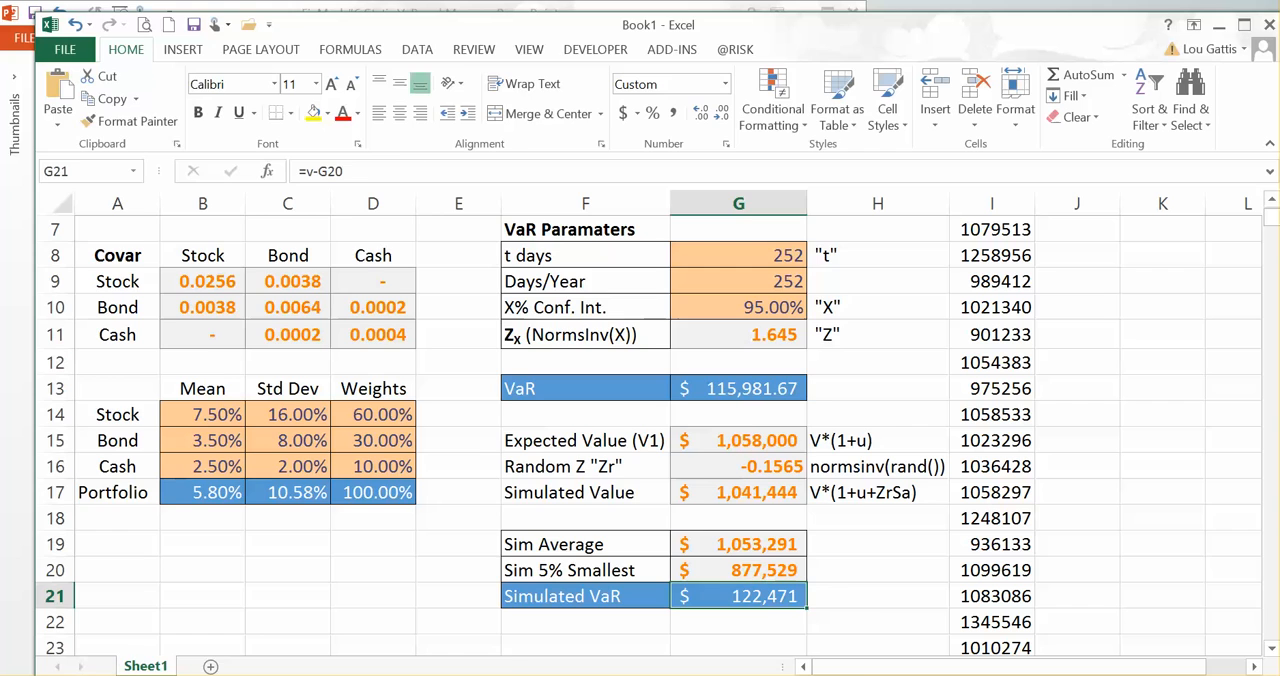
{"action": "left_click", "coordinate": [308, 675]}
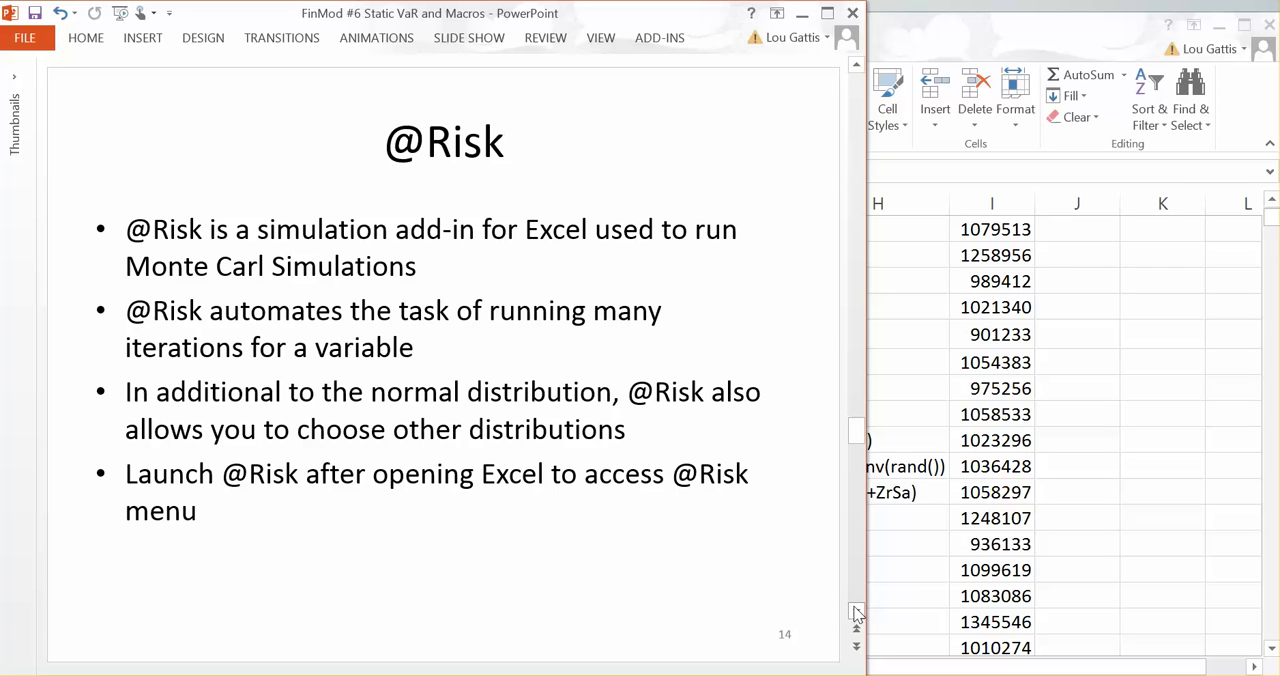
{"action": "left_click", "coordinate": [970, 565]}
{"action": "left_click", "coordinate": [876, 570]}
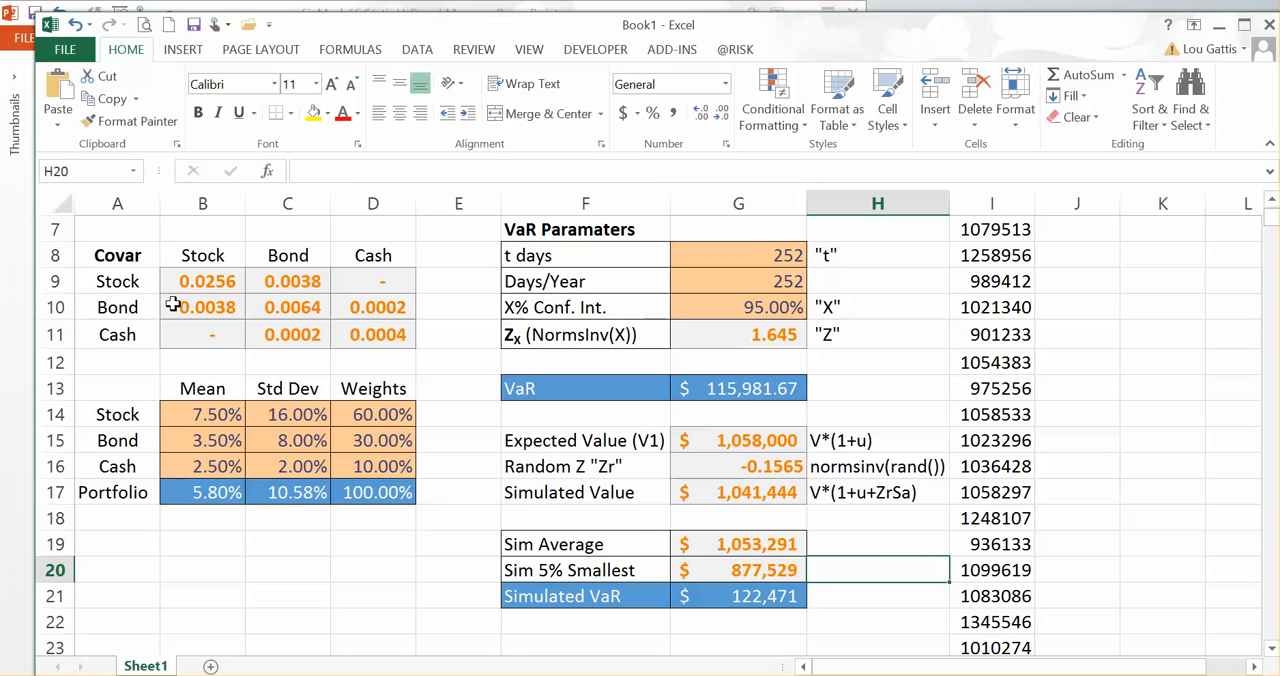
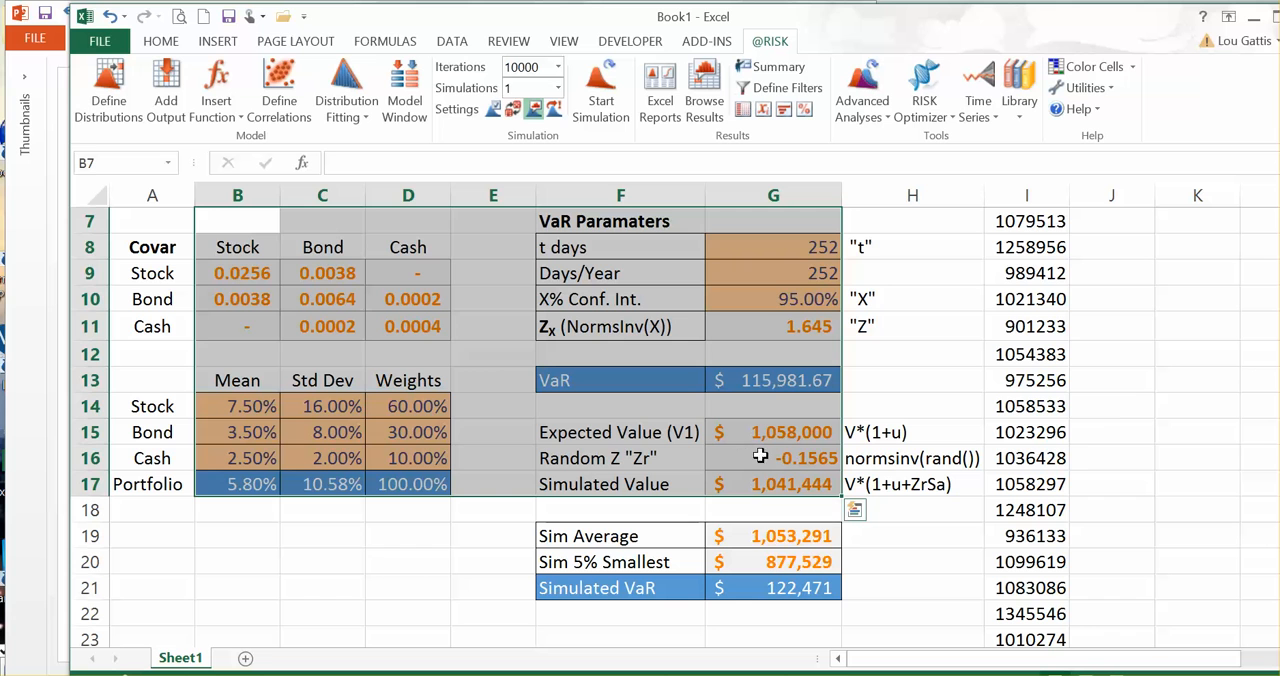
Step: Review the Random Z formula in G16 and the Simulated Value formula in G17
{"action": "left_click_drag", "start_coordinate": [616, 454], "coordinate": [818, 460]}
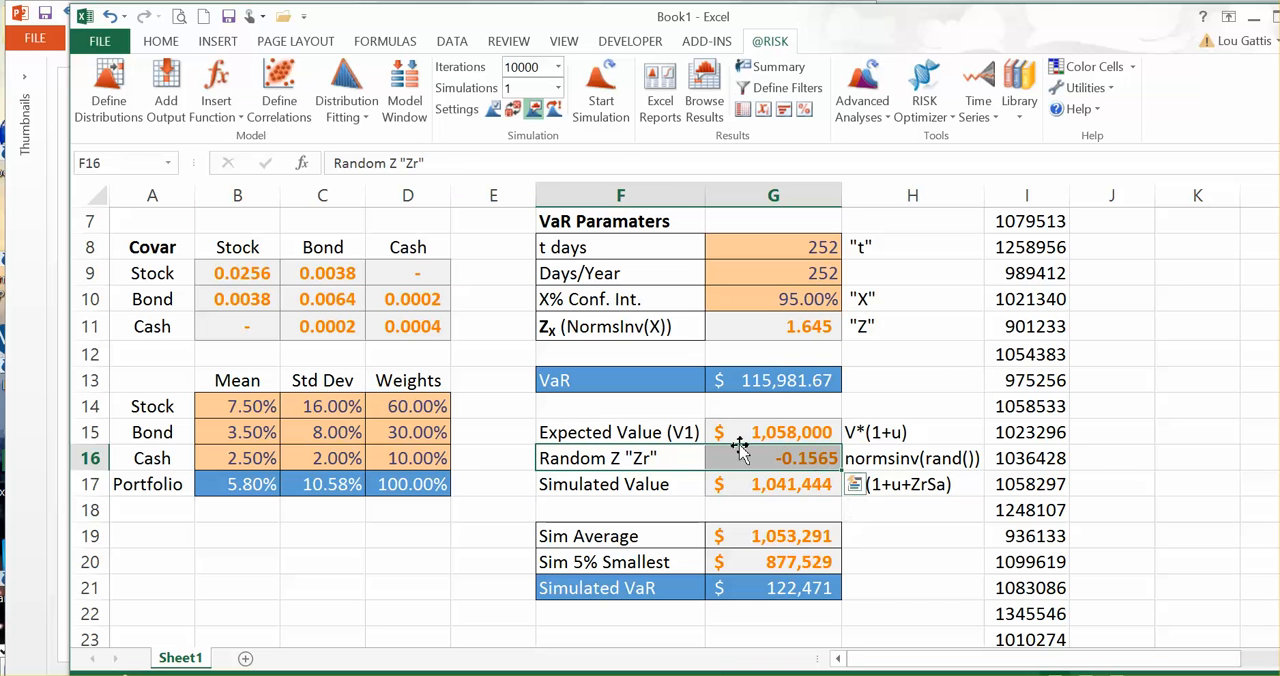
{"action": "left_click", "coordinate": [790, 459]}
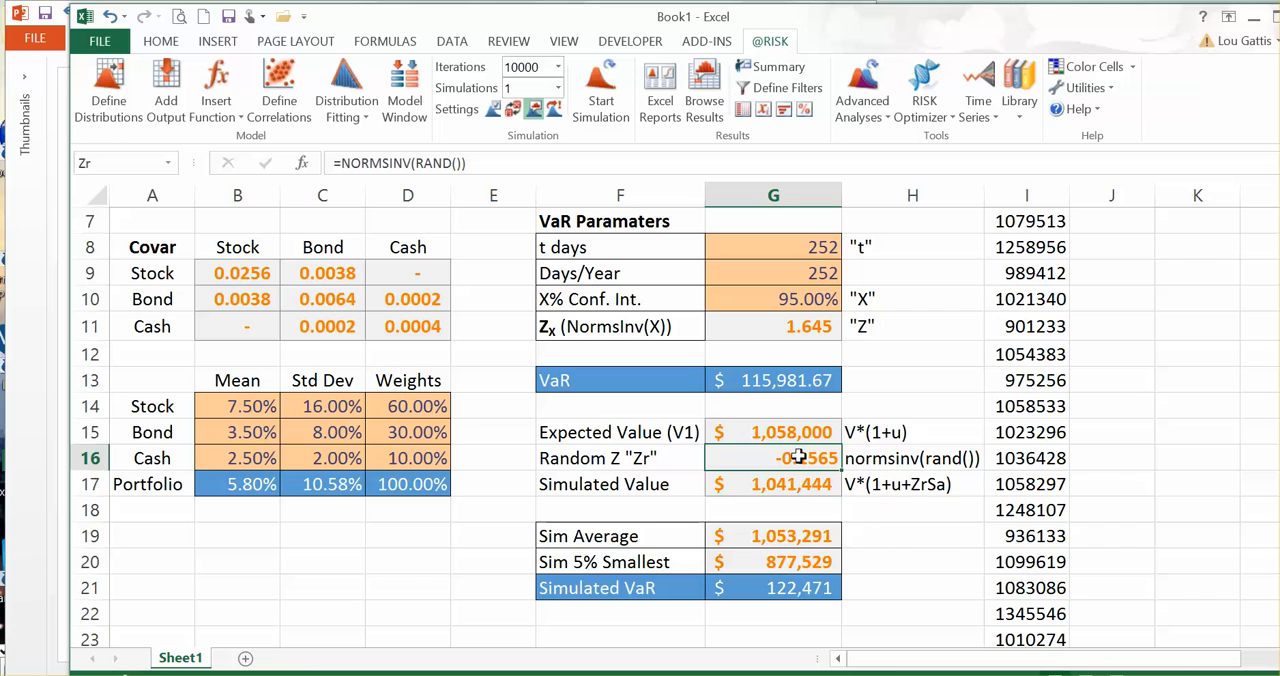
{"action": "left_click", "coordinate": [772, 485]}
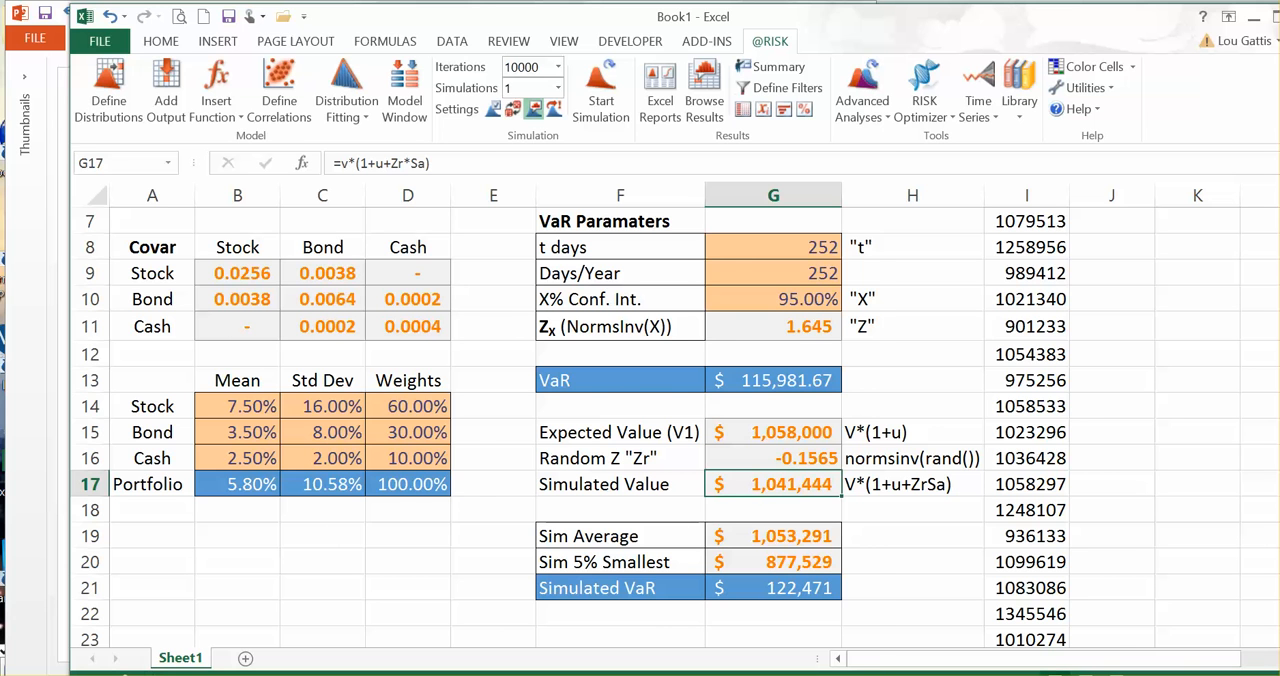
{"action": "key", "text": "alt+Tab"}
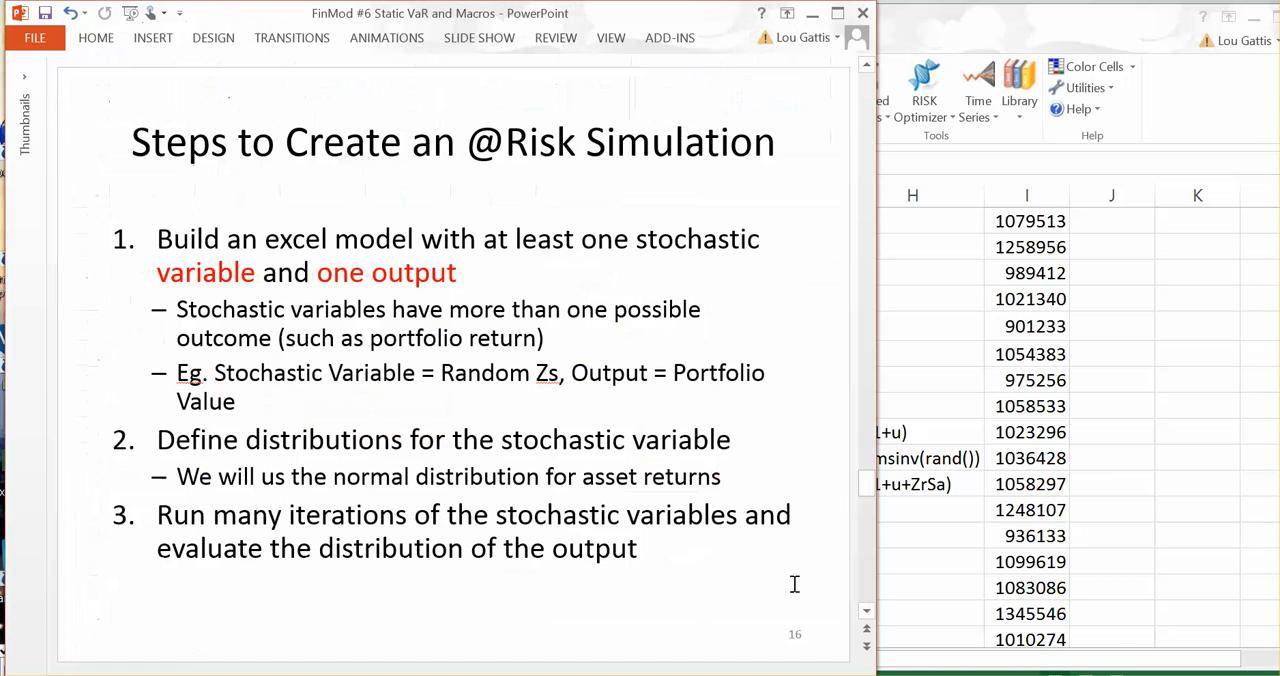
{"action": "left_click", "coordinate": [866, 612]}
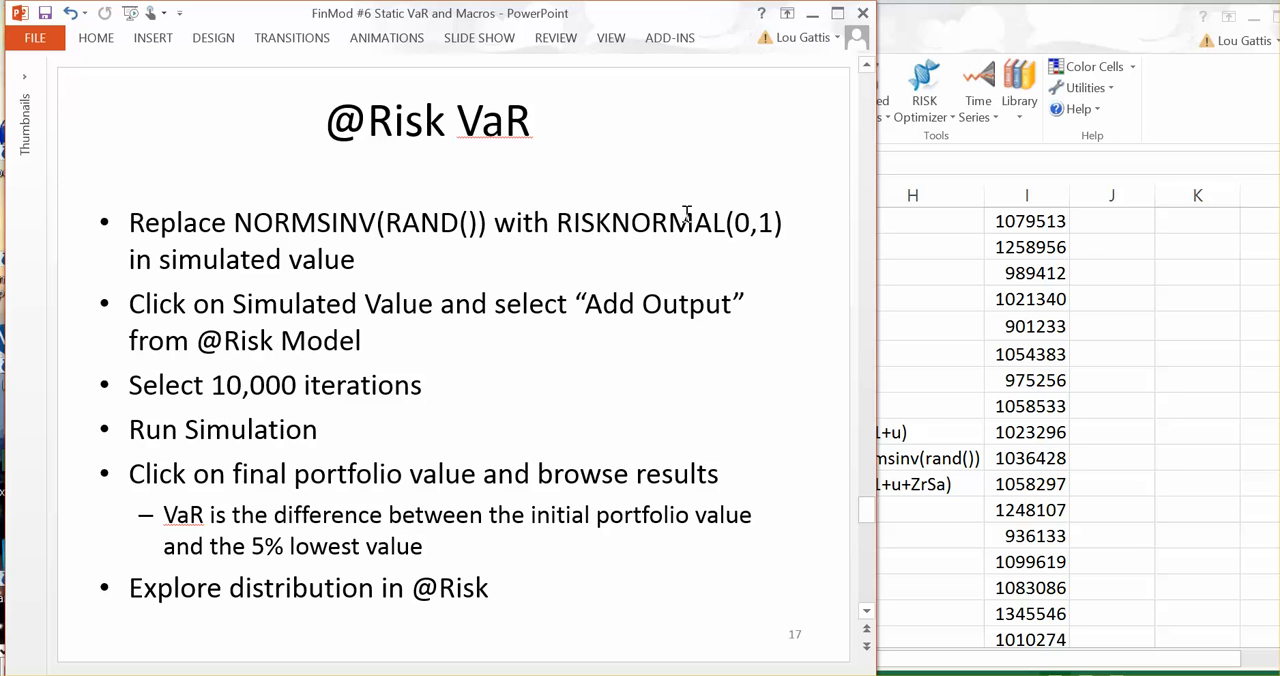
{"action": "left_click_drag", "start_coordinate": [558, 224], "coordinate": [786, 225]}
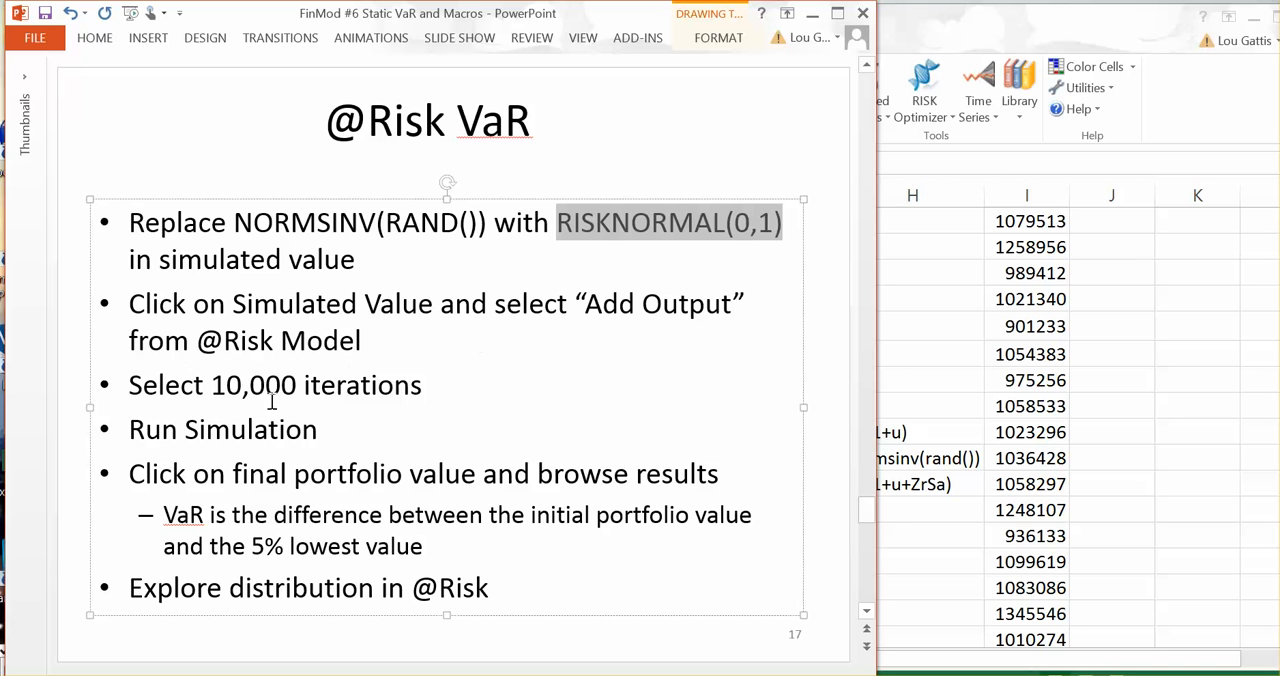
{"action": "left_click", "coordinate": [1008, 438]}
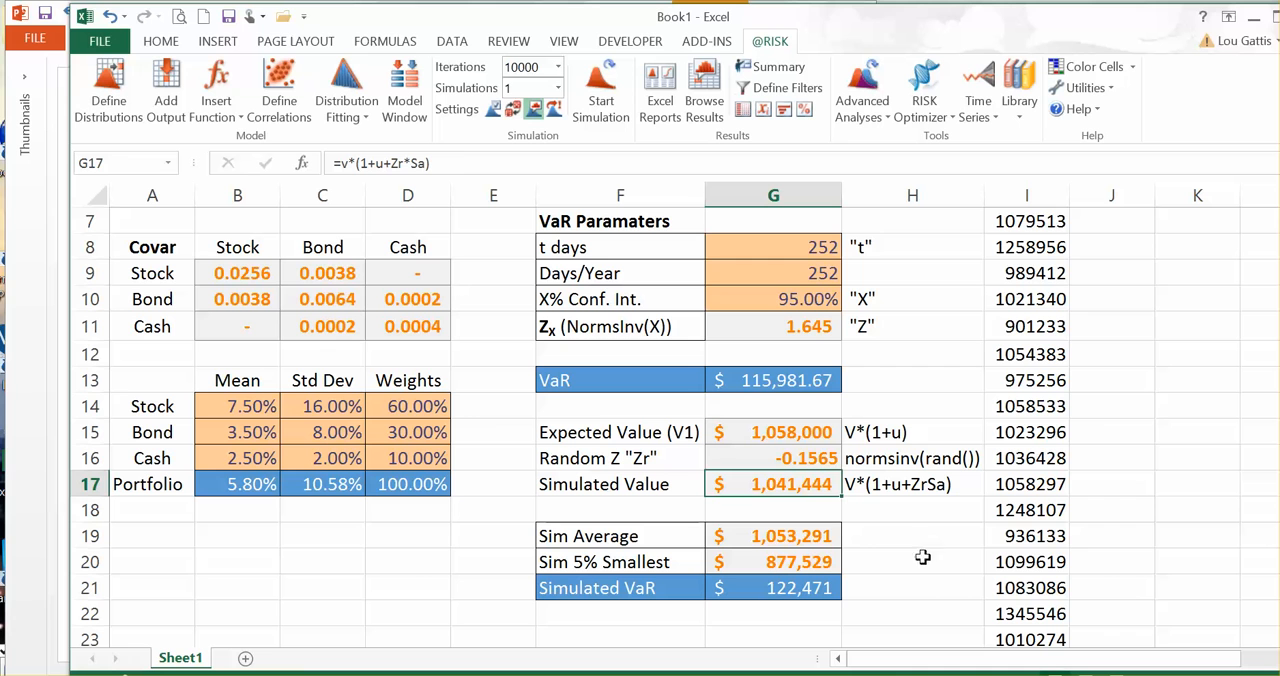
Step: Replace the Random Z "Zr" formula in G16 with =RiskNormal(0,1)
{"action": "left_click", "coordinate": [778, 458]}
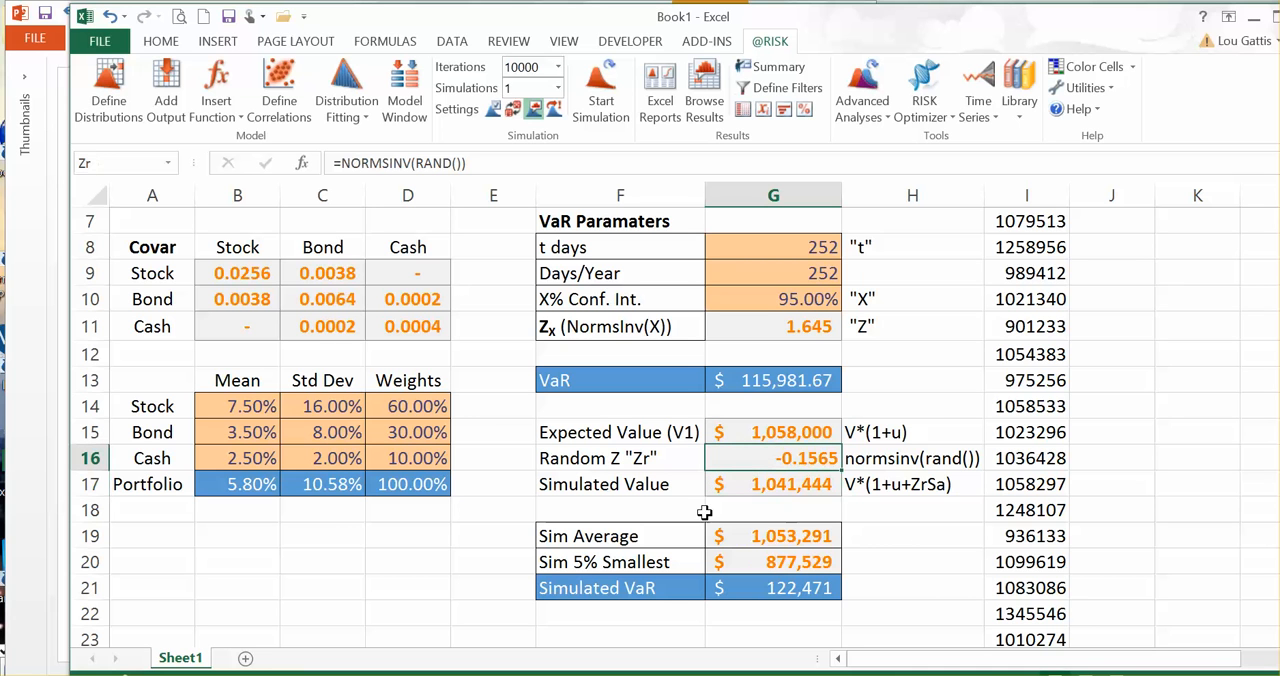
{"action": "left_click_drag", "start_coordinate": [499, 163], "coordinate": [111, 126]}
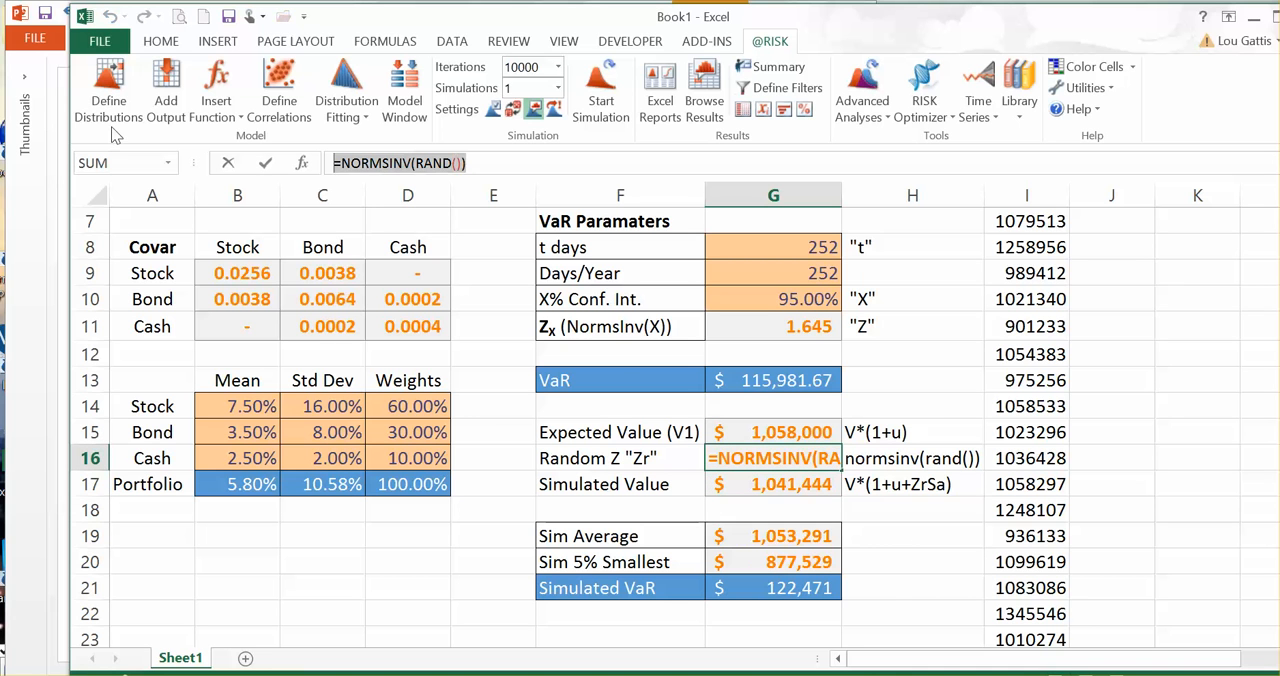
{"action": "key", "text": "BackSpace"}
{"action": "type", "text": "=risknor"}
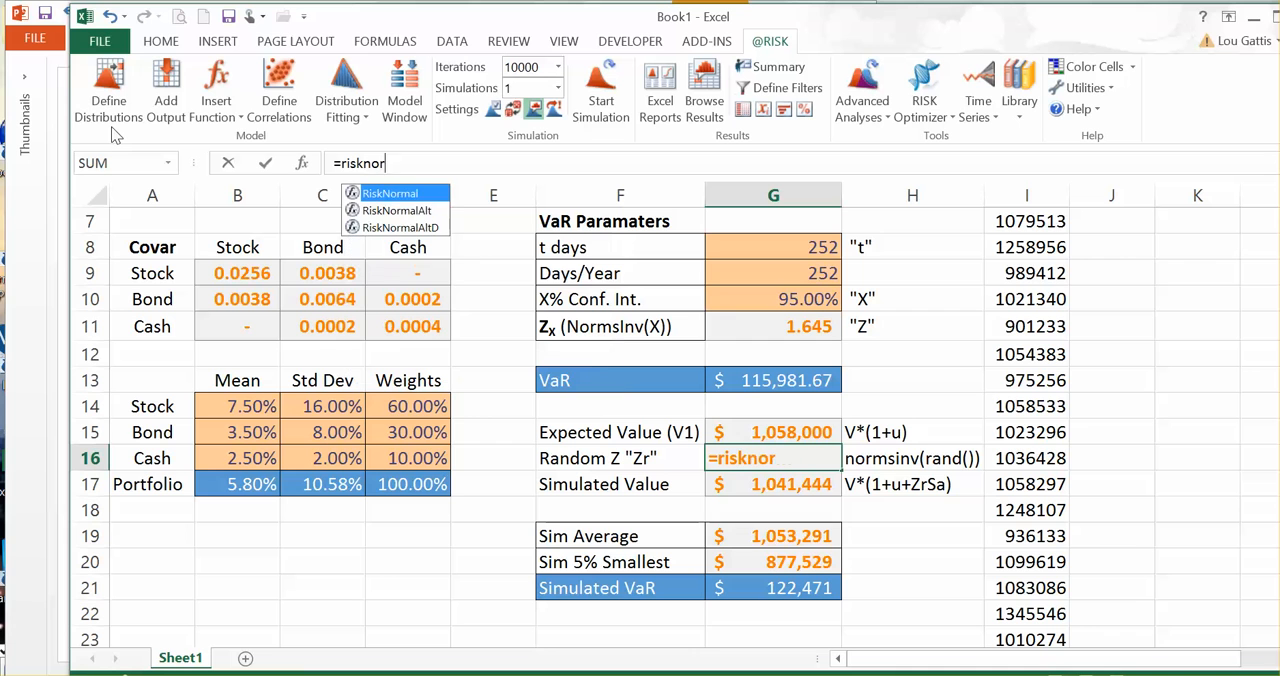
{"action": "type", "text": "mal(0"}
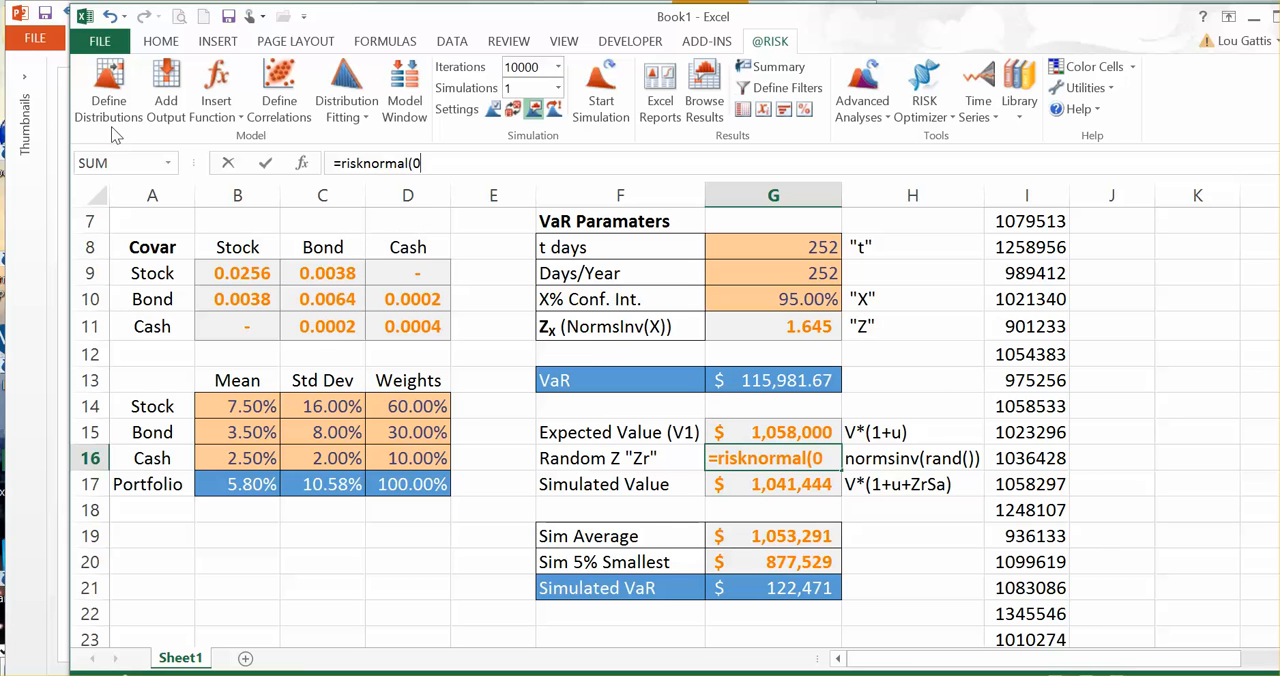
{"action": "type", "text": ",1)"}
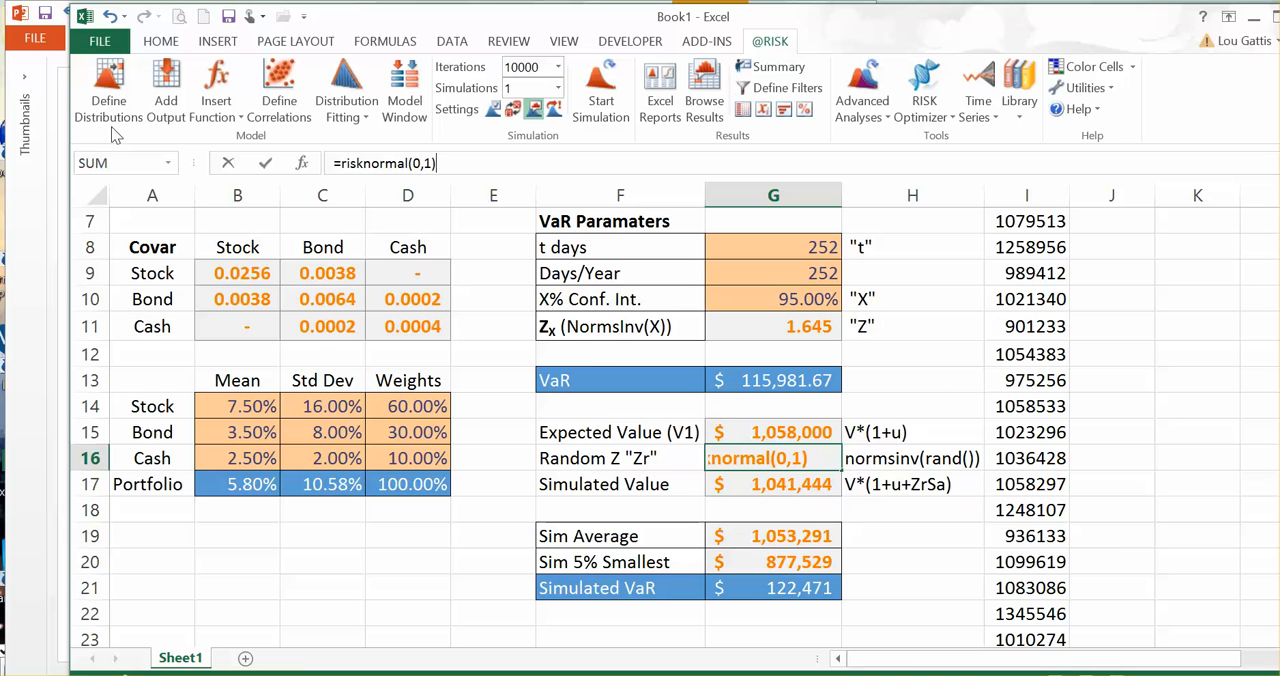
{"action": "key", "text": "Return"}
Step: Check the RiskNormal formula in G16 and the Simulated Value formula in G17 that depends on it
{"action": "left_click", "coordinate": [789, 459]}
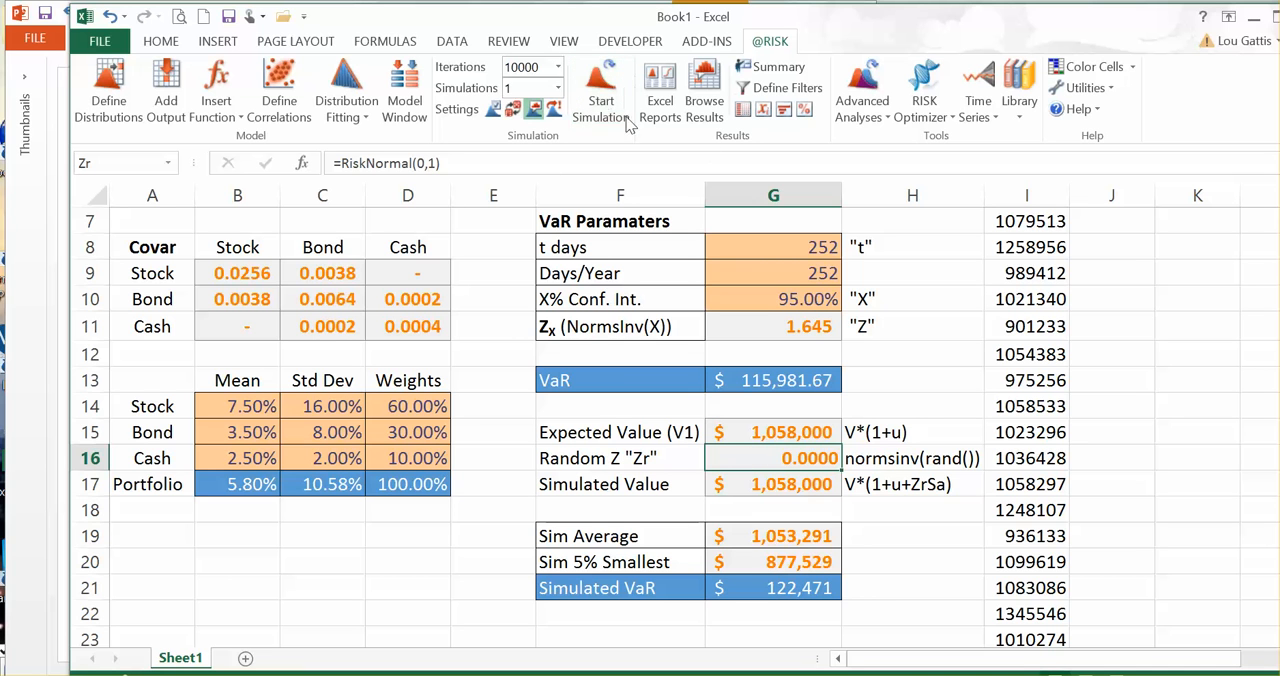
{"action": "left_click_drag", "start_coordinate": [450, 160], "coordinate": [273, 154]}
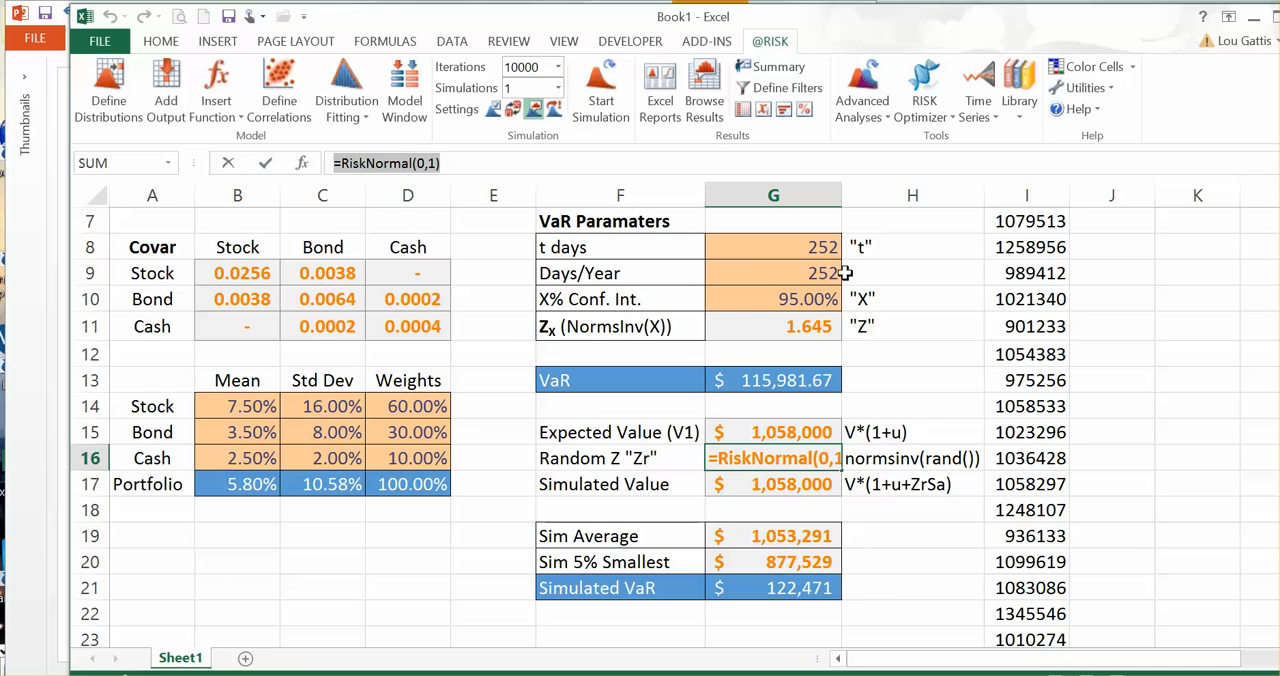
{"action": "key", "text": "Escape"}
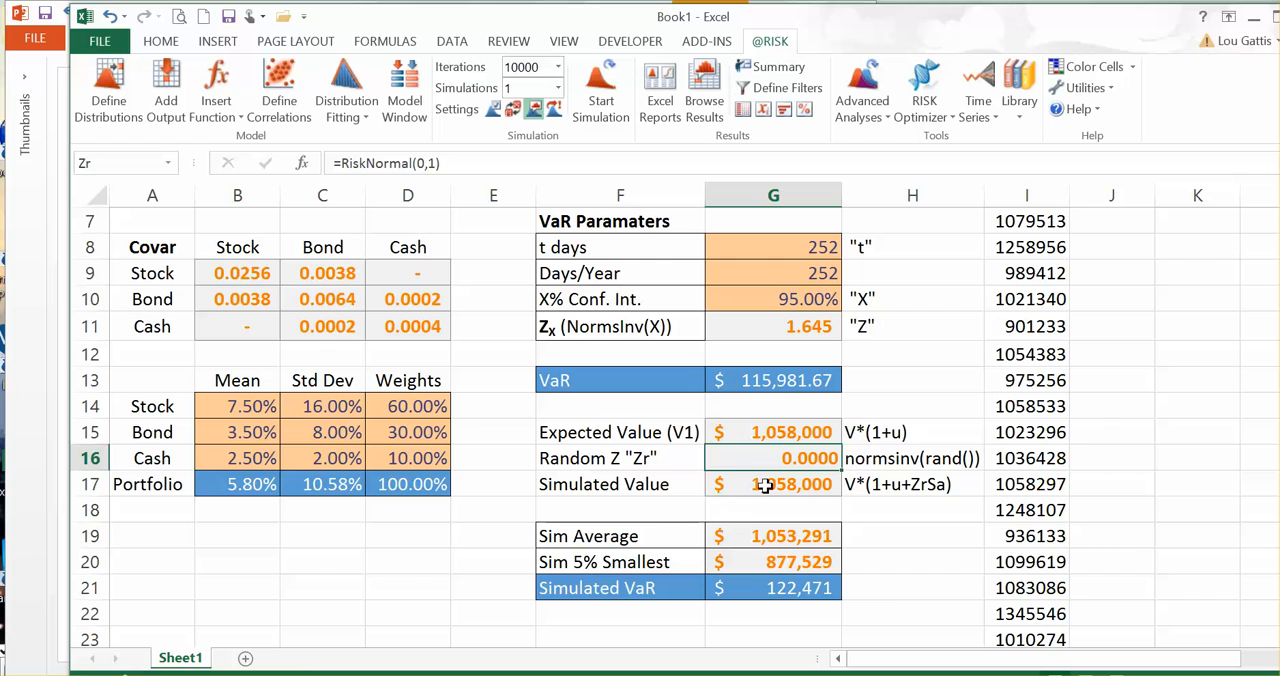
{"action": "left_click", "coordinate": [745, 484]}
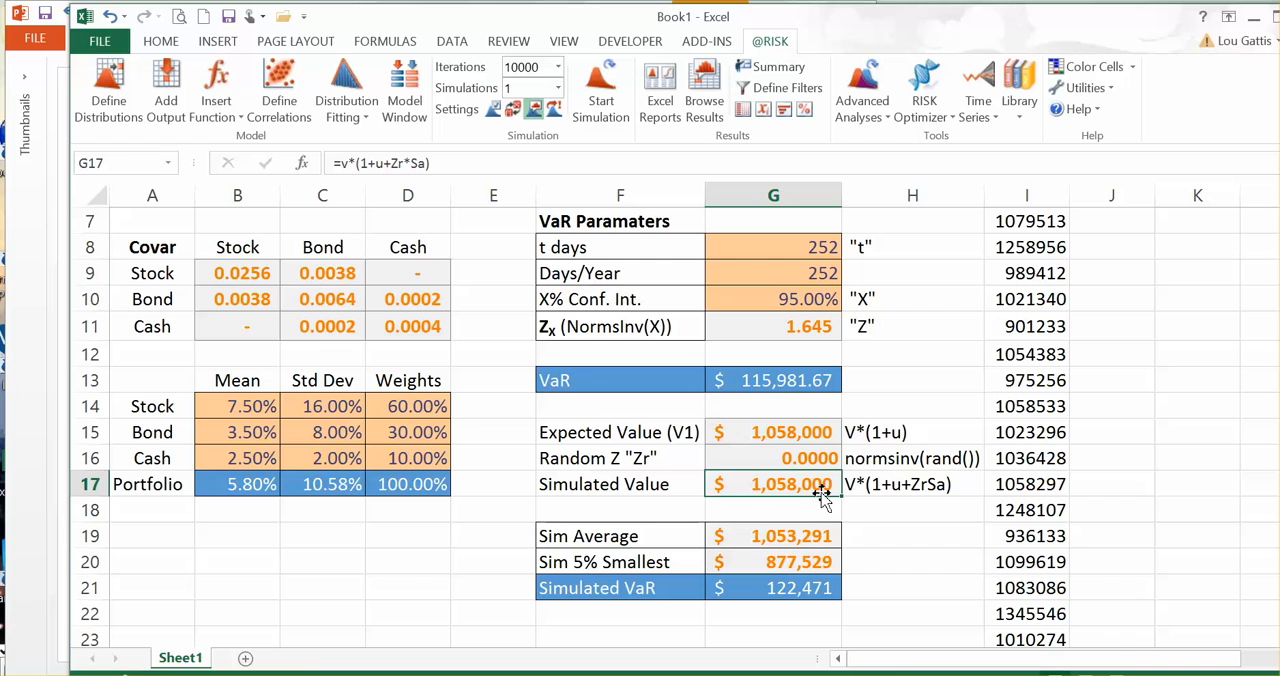
{"action": "left_click", "coordinate": [810, 458]}
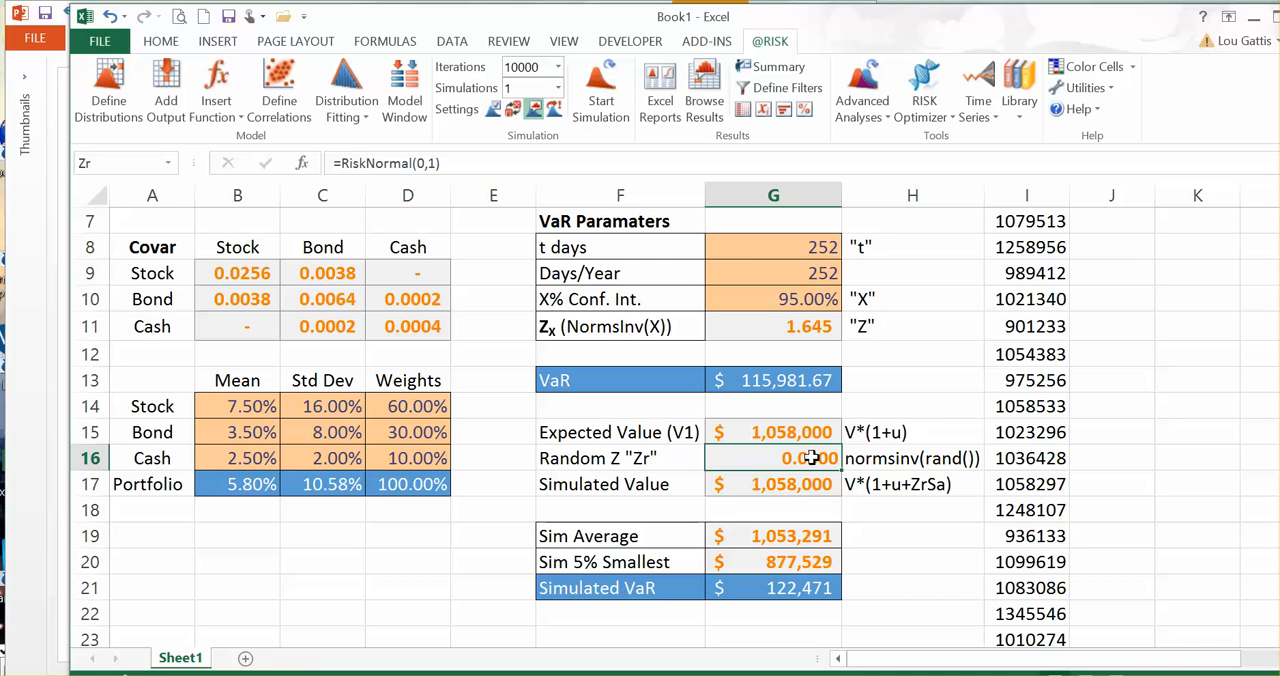
{"action": "left_click", "coordinate": [792, 484]}
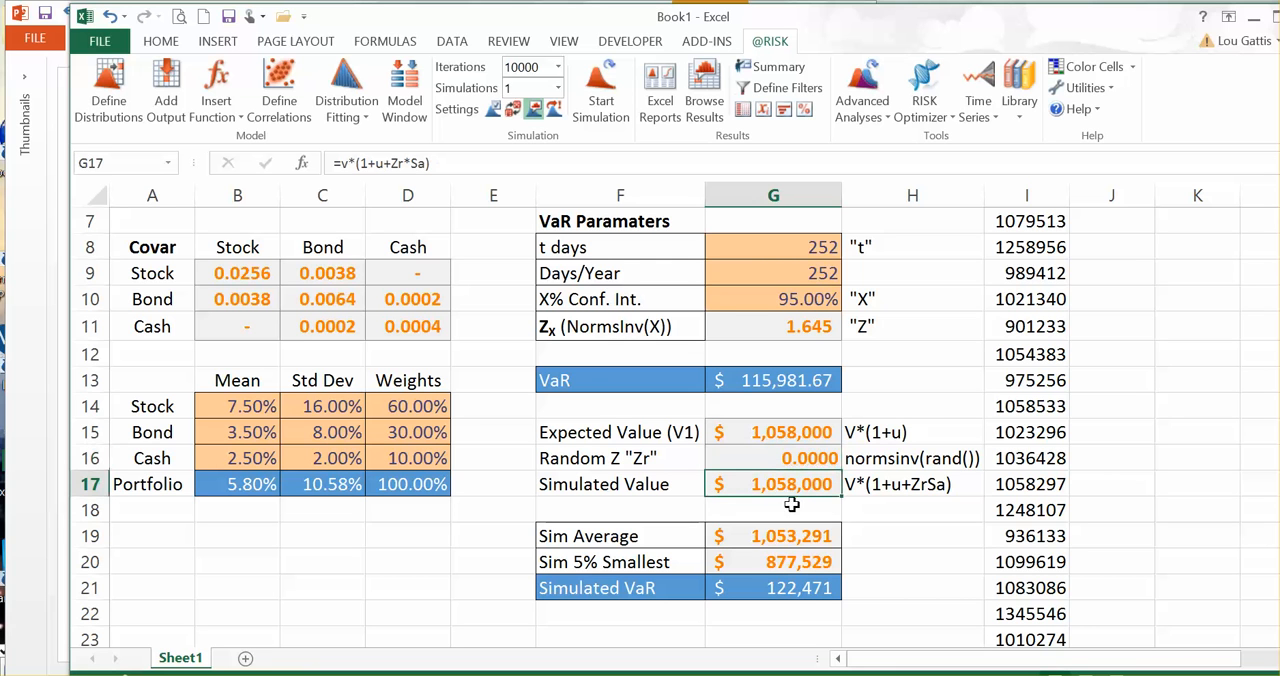
{"action": "left_click", "coordinate": [170, 110]}
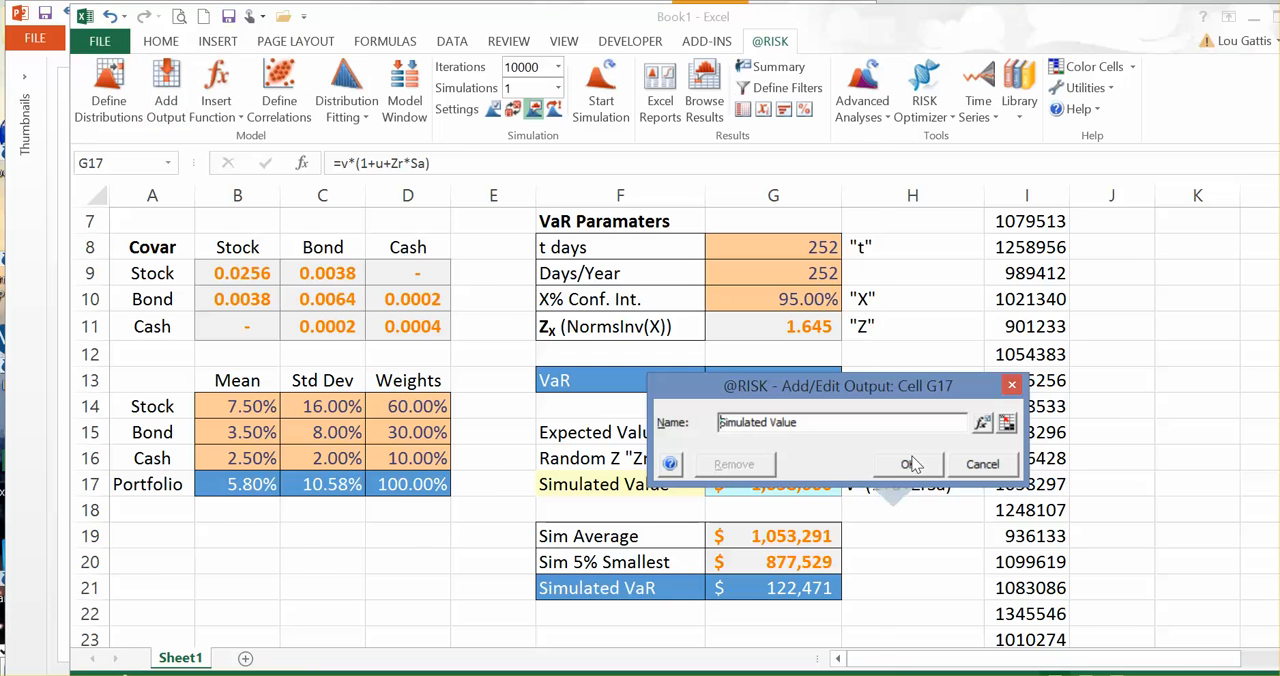
{"action": "left_click", "coordinate": [910, 464]}
Step: Glance at the PowerPoint slide, return to the Excel workbook, and check the formulas in G17 and G16
{"action": "key", "text": "alt+Tab"}
{"action": "key", "text": "alt+Tab"}
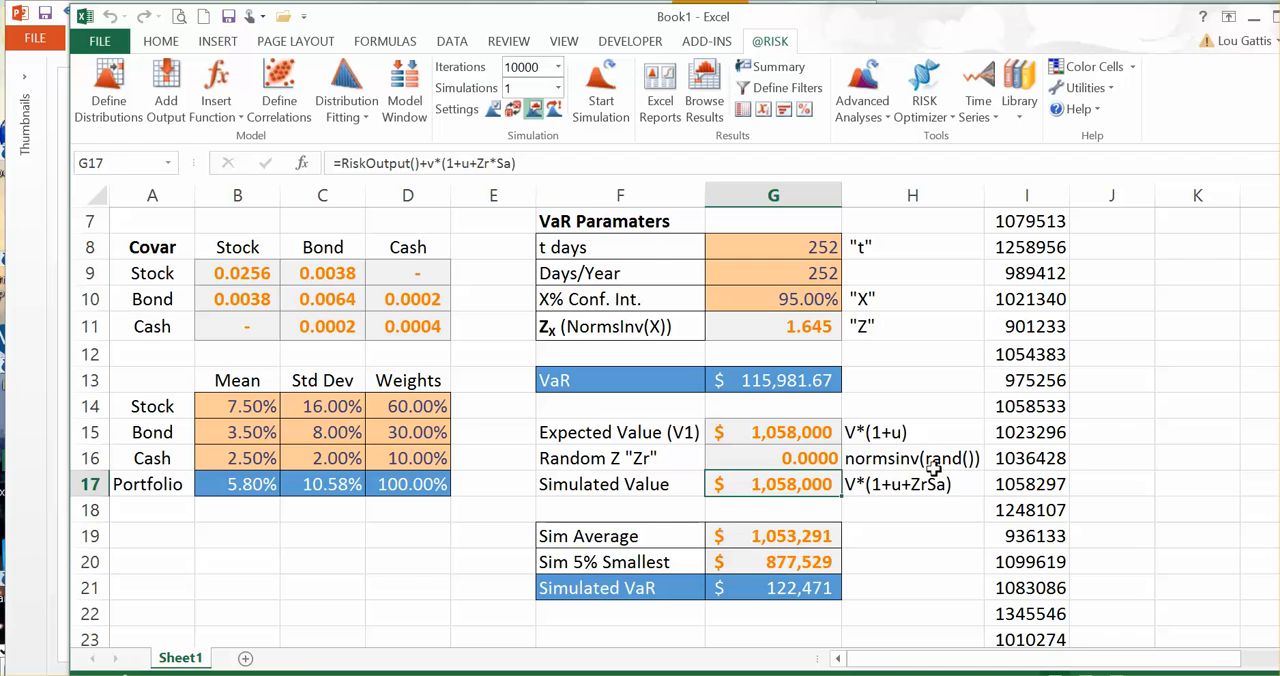
{"action": "key", "text": "Return"}
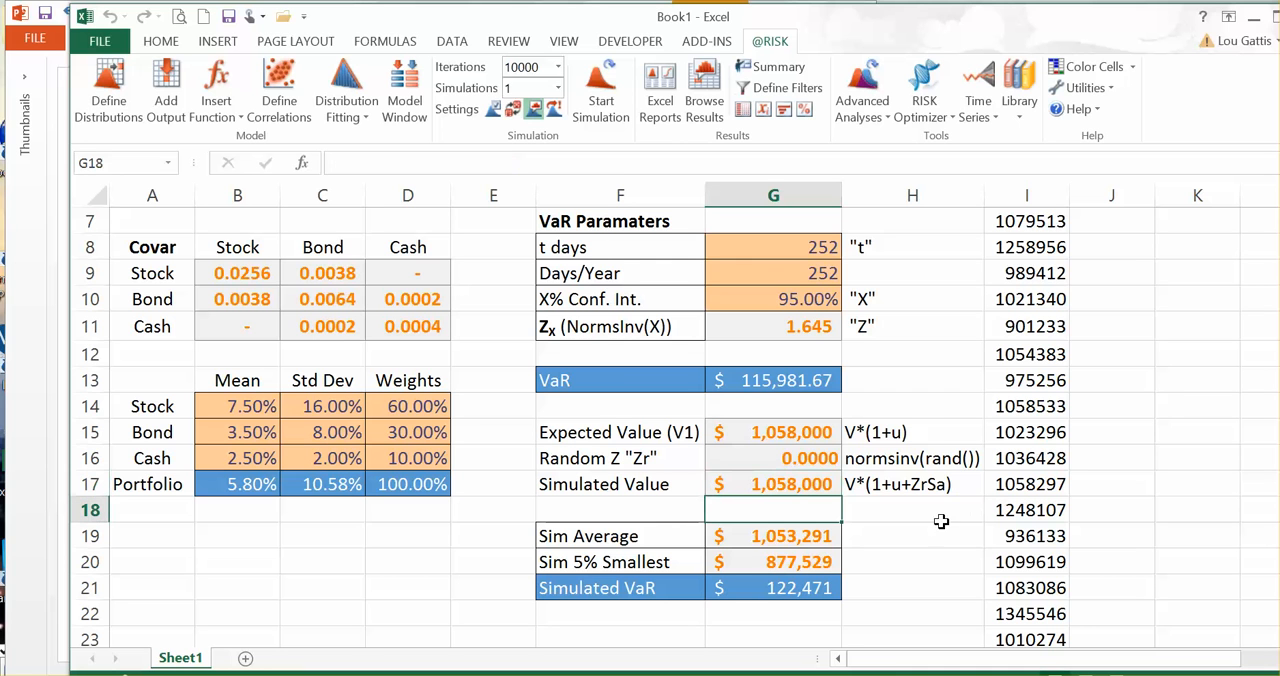
{"action": "left_click", "coordinate": [778, 484]}
{"action": "left_click", "coordinate": [795, 458]}
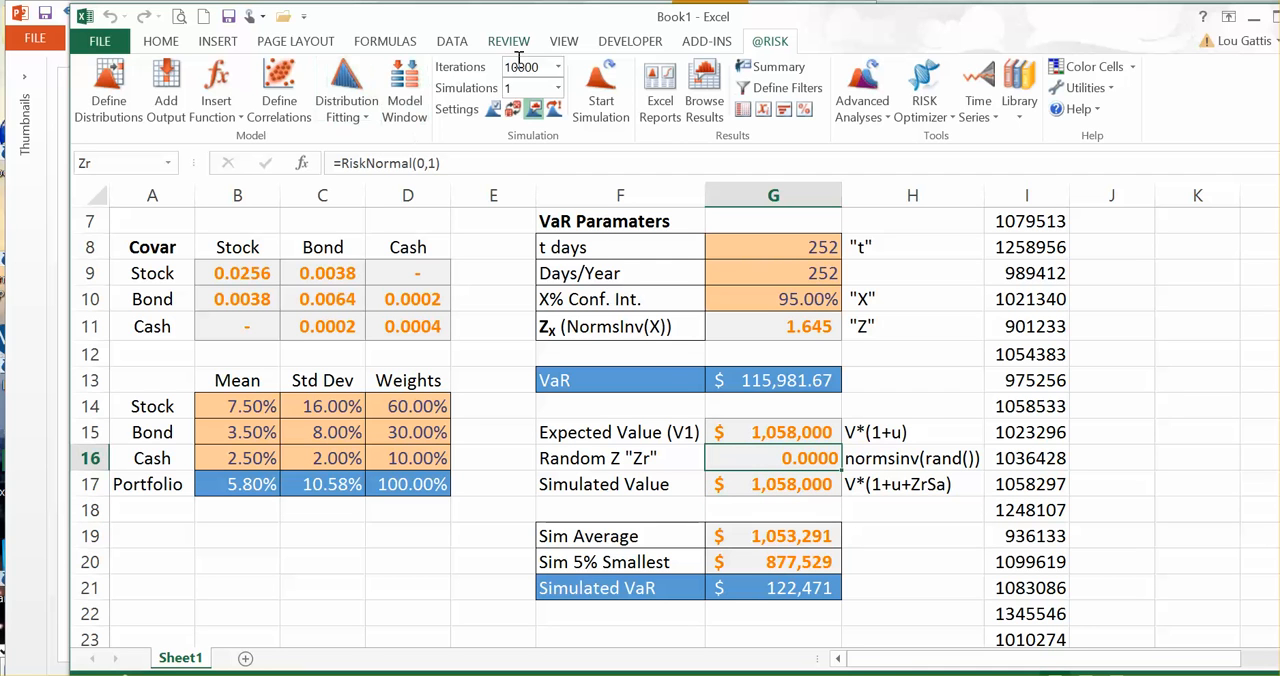
{"action": "left_click", "coordinate": [557, 67]}
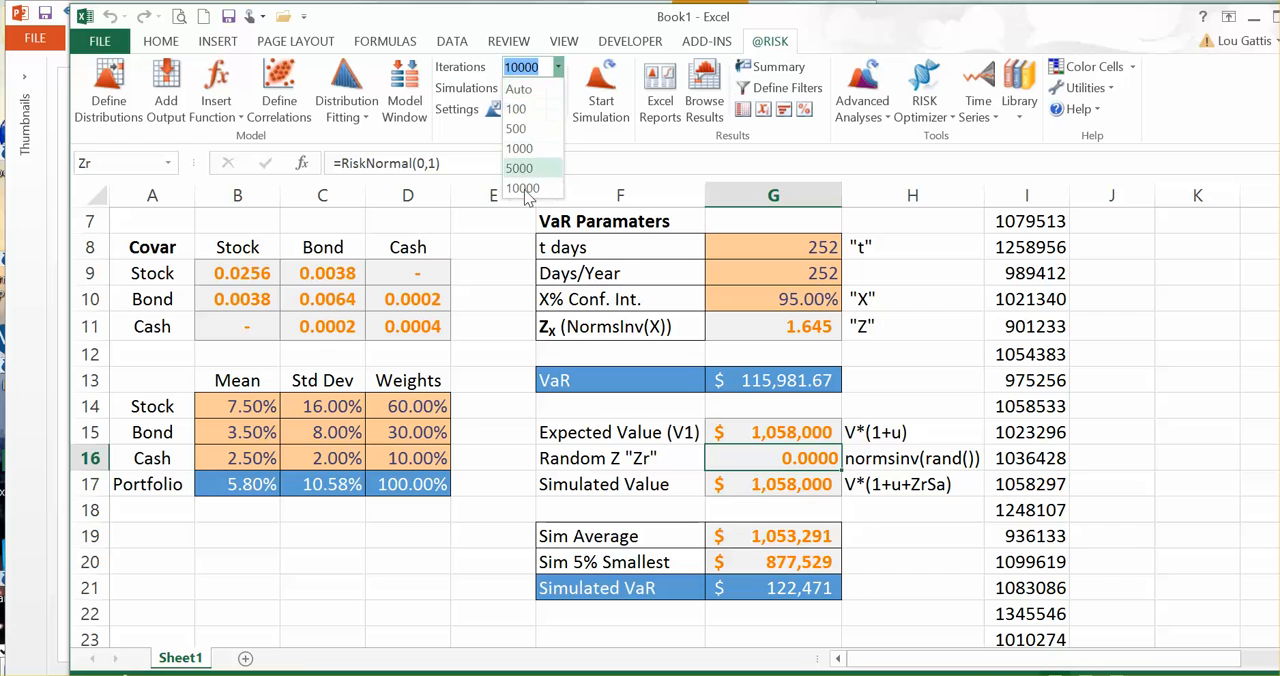
{"action": "left_click", "coordinate": [549, 140]}
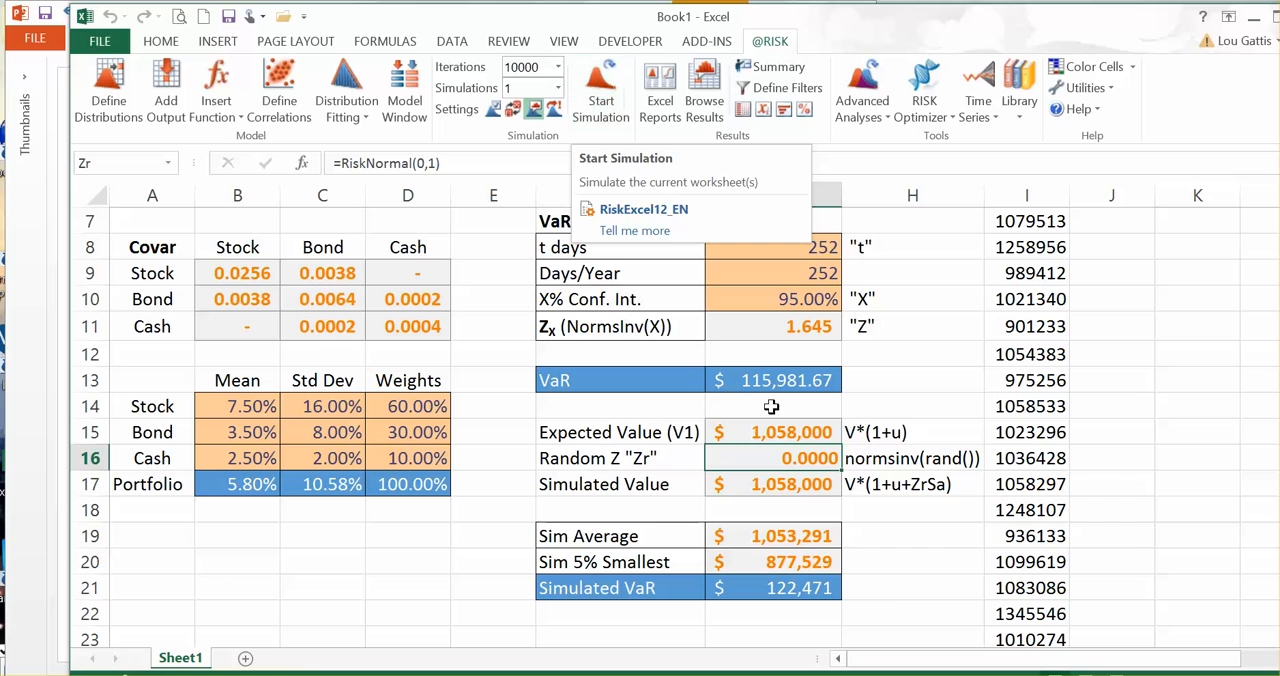
{"action": "left_click", "coordinate": [797, 486]}
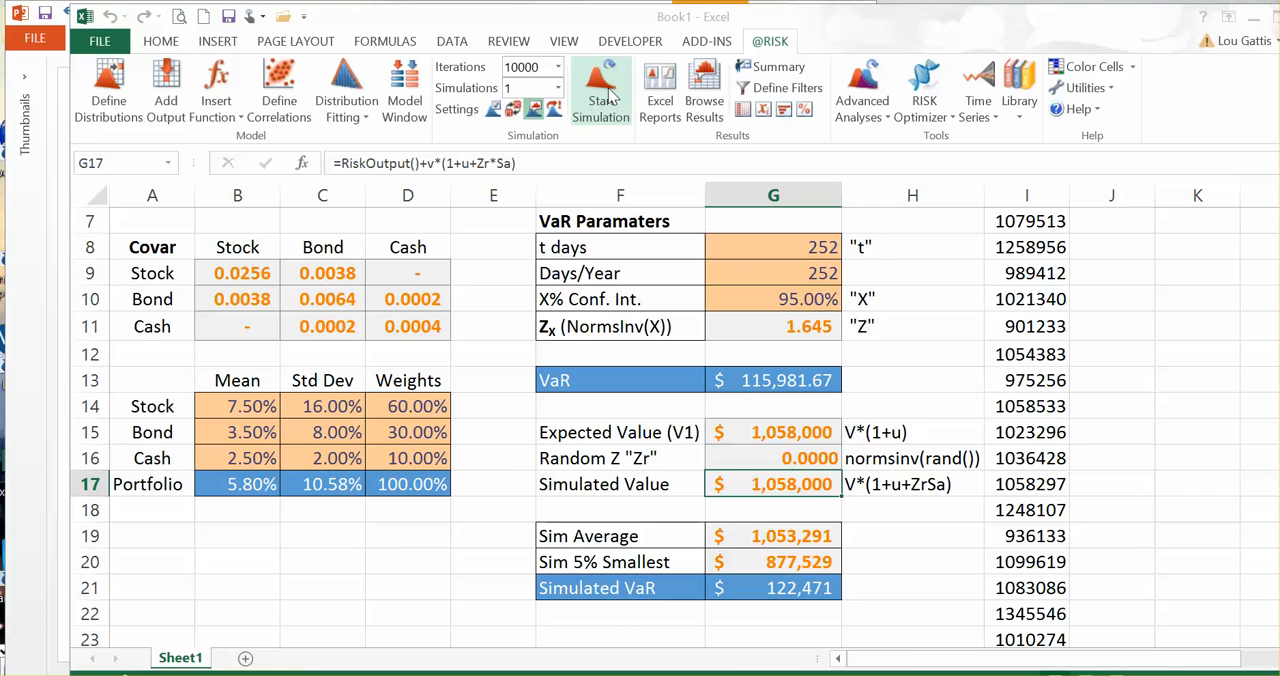
{"action": "left_click", "coordinate": [608, 88]}
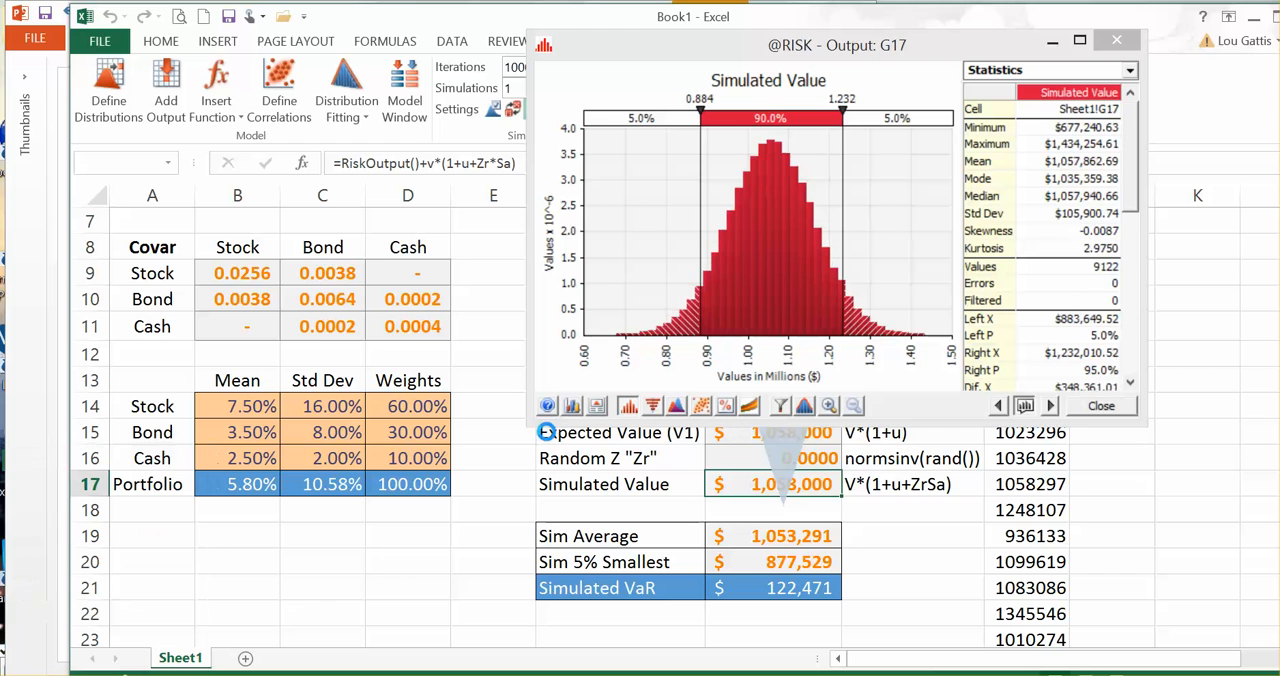
Step: Enlarge the output window for G17 and move the graph's right delimiter to +∞, keeping 5.0% in the left tail
{"action": "left_click_drag", "start_coordinate": [531, 424], "coordinate": [208, 592]}
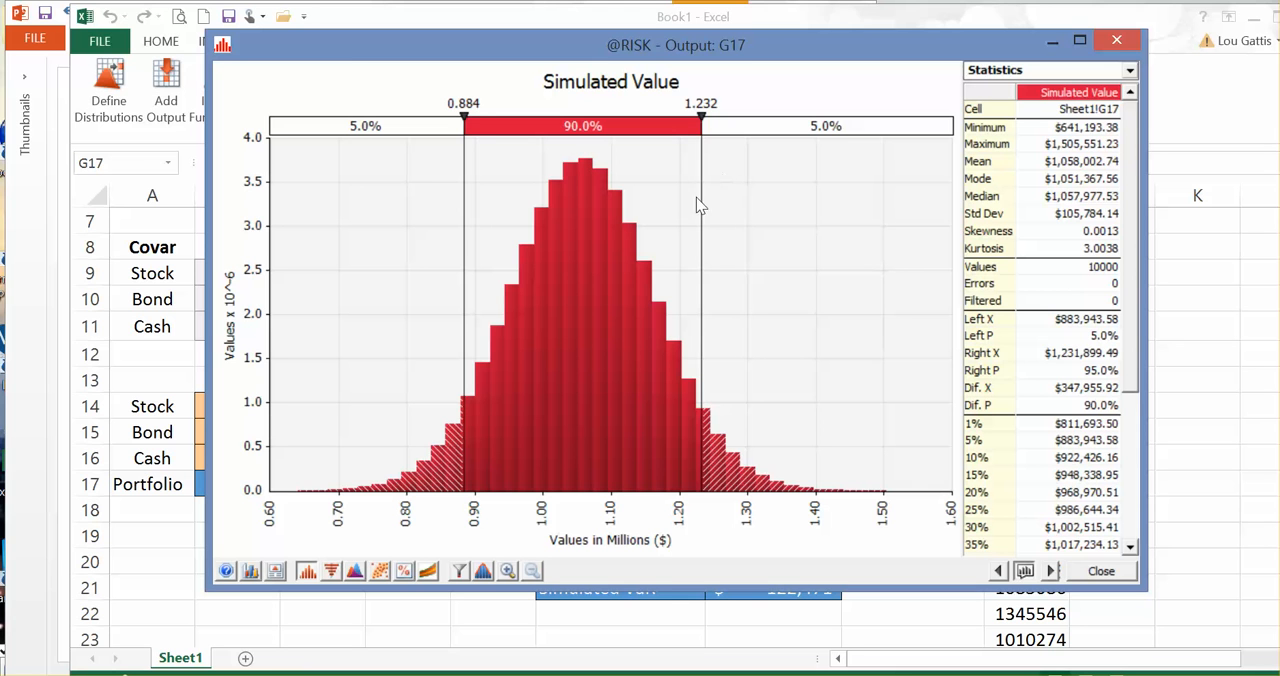
{"action": "left_click_drag", "start_coordinate": [701, 218], "coordinate": [953, 218]}
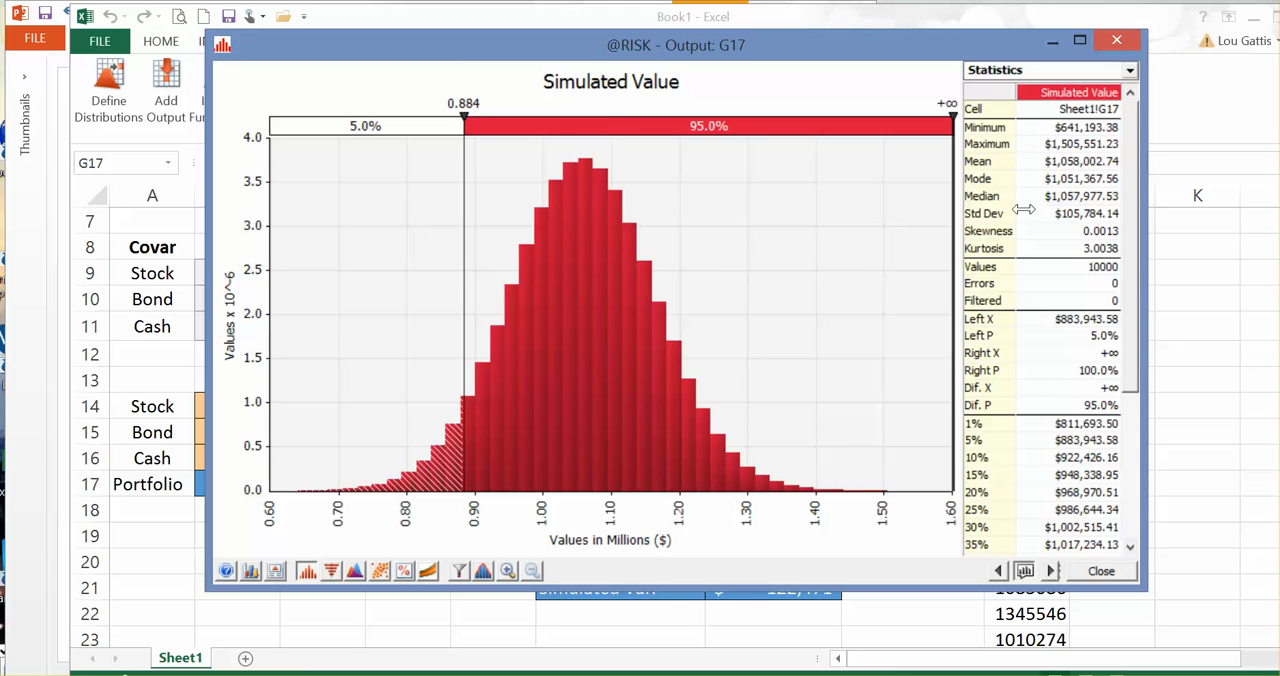
{"action": "left_click", "coordinate": [373, 128]}
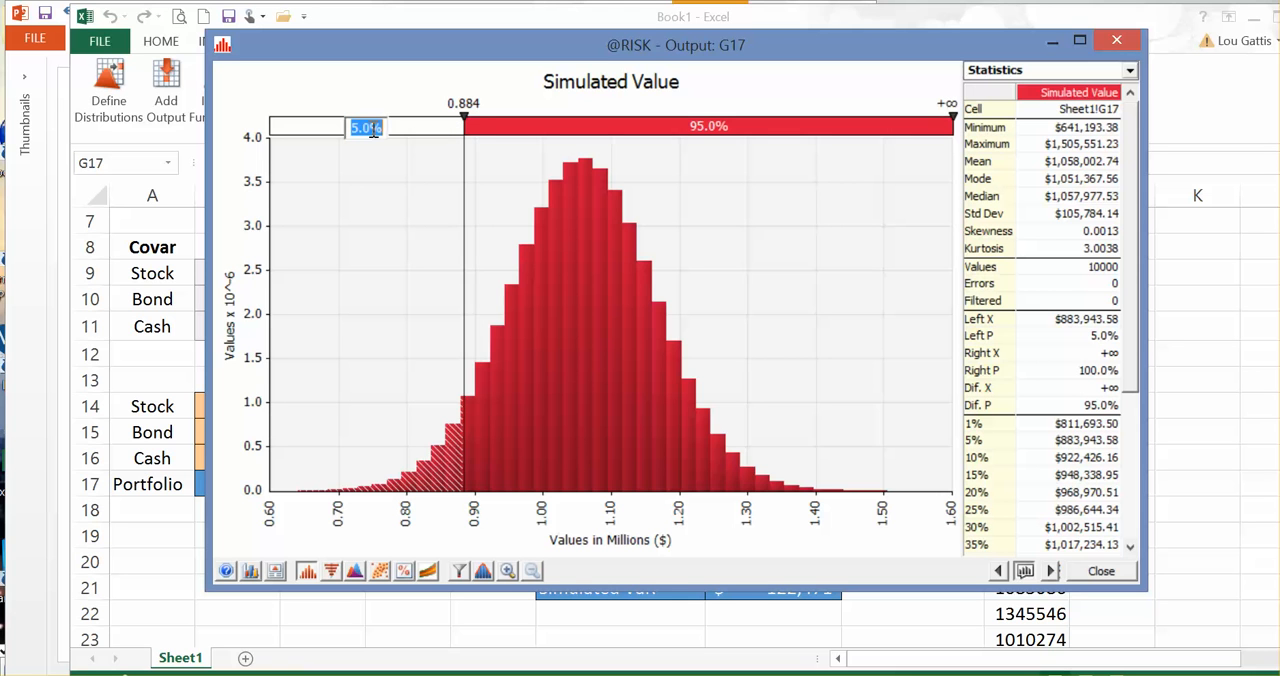
{"action": "left_click", "coordinate": [373, 130]}
{"action": "right_click", "coordinate": [489, 203]}
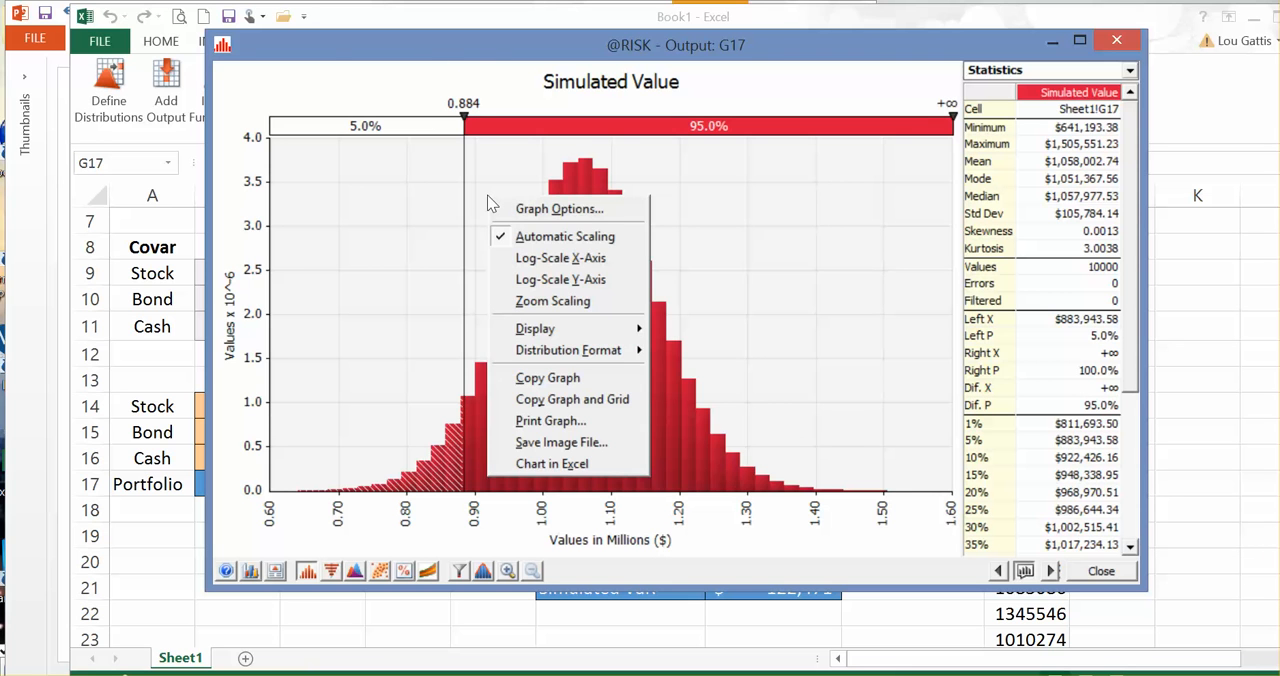
{"action": "left_click", "coordinate": [567, 379]}
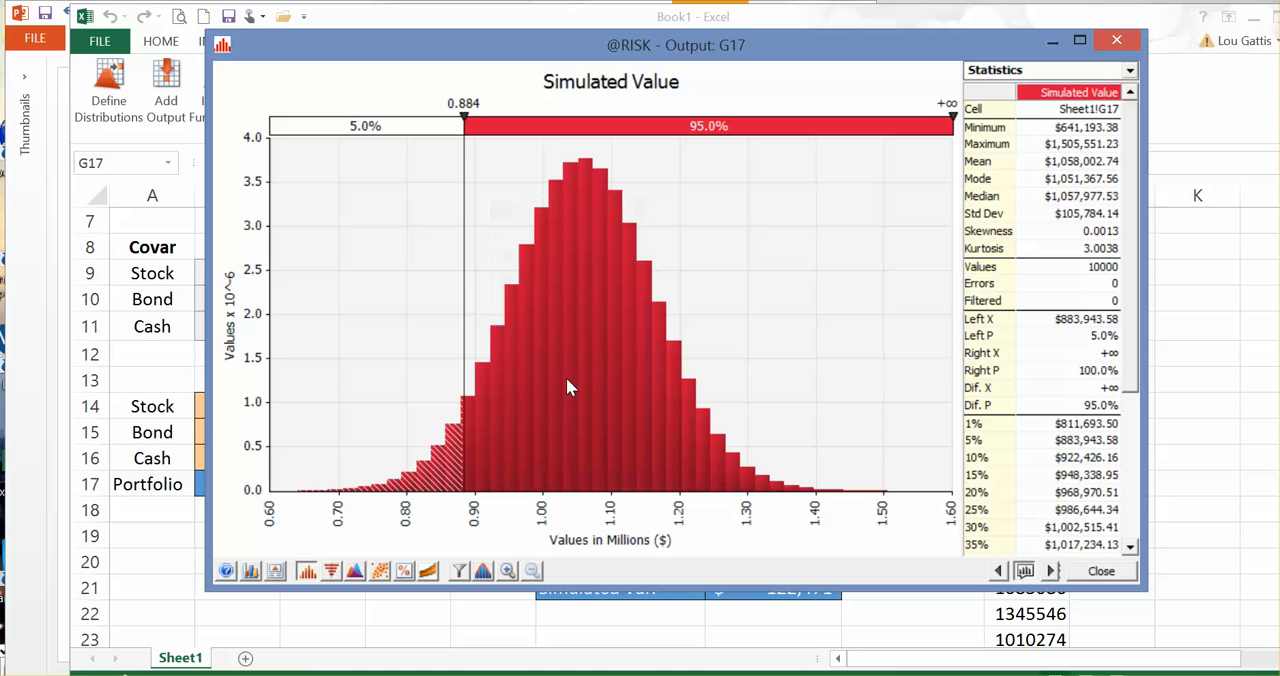
{"action": "left_click", "coordinate": [1116, 40]}
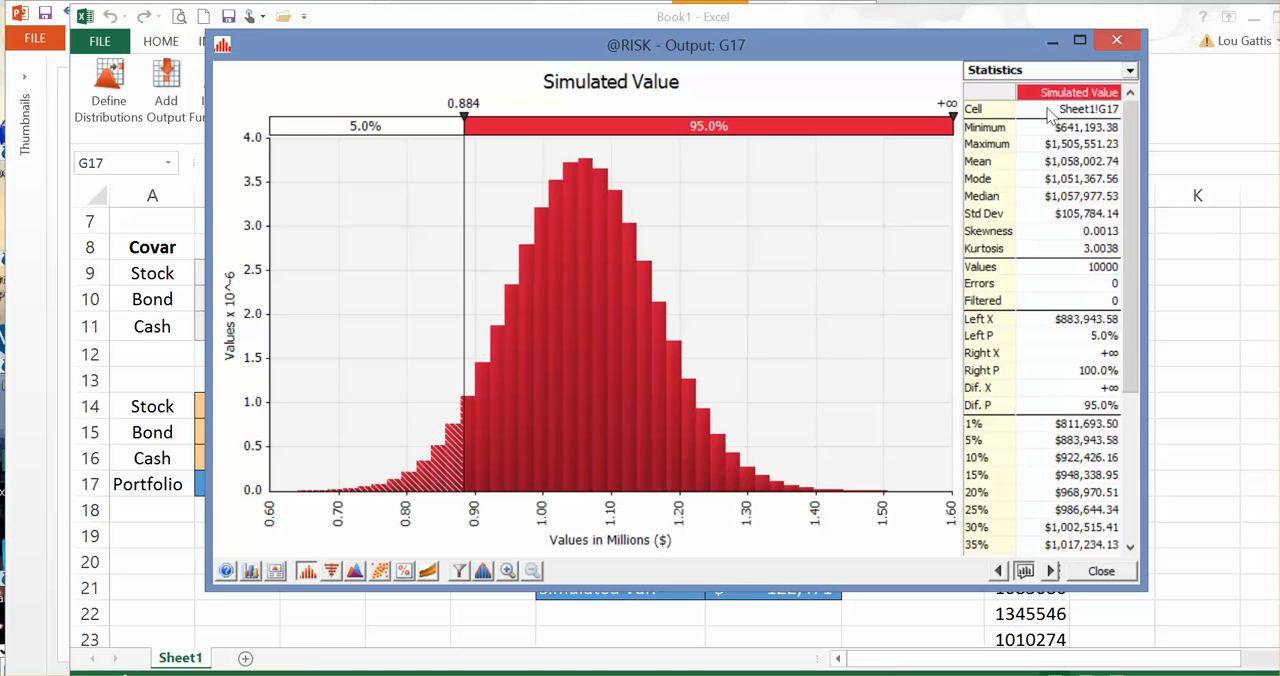
Step: Paste the copied graph into the sheet at B16, then shrink and reposition the picture
{"action": "left_click", "coordinate": [257, 452]}
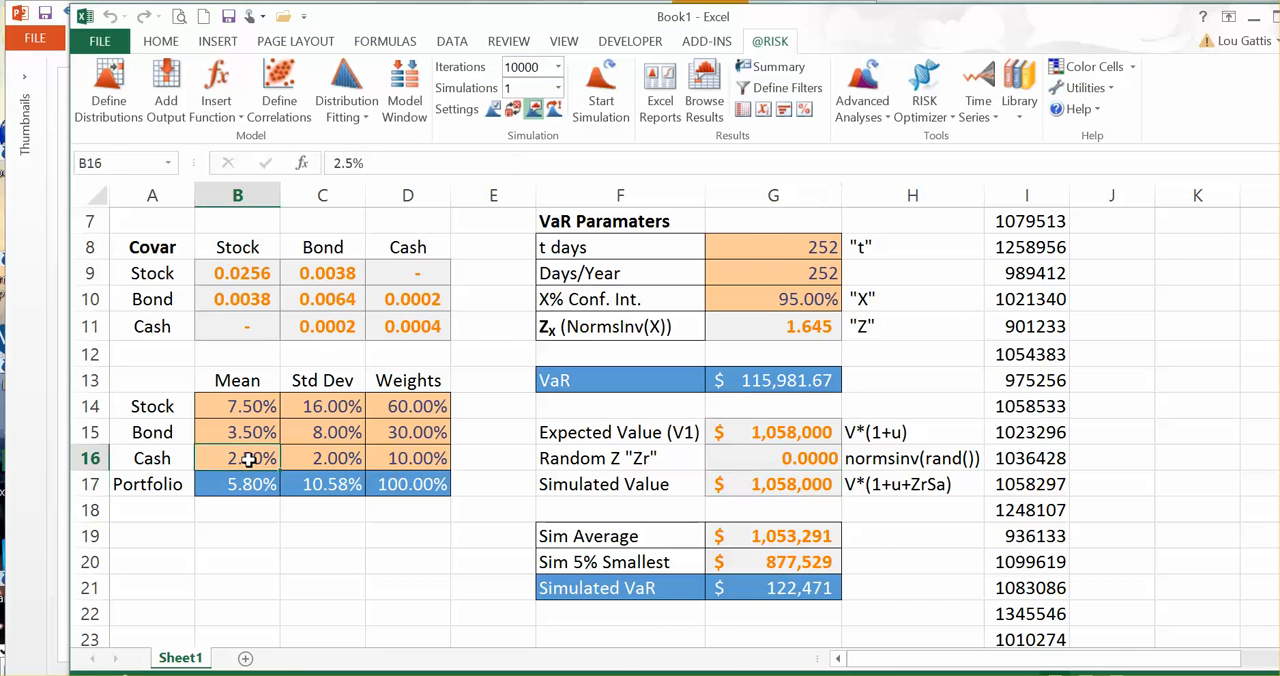
{"action": "key", "text": "ctrl+v"}
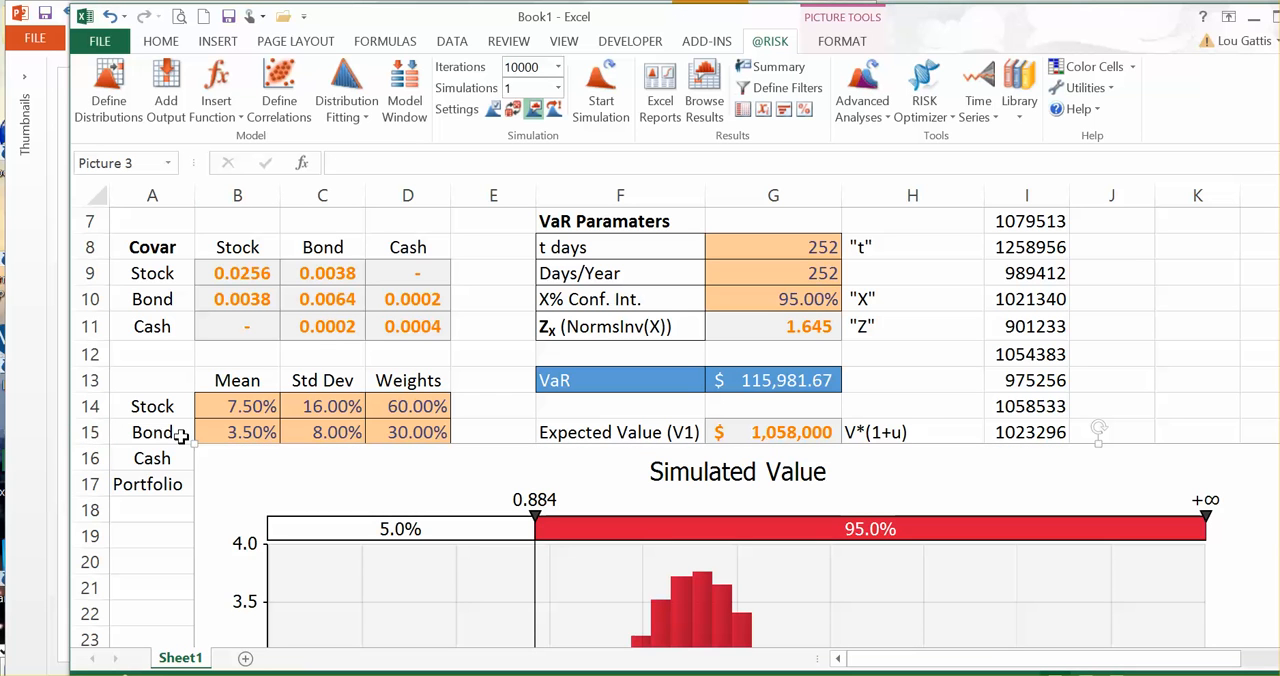
{"action": "left_click_drag", "start_coordinate": [194, 443], "coordinate": [313, 395]}
{"action": "scroll", "coordinate": [683, 500], "scroll_direction": "down", "scroll_amount": 3}
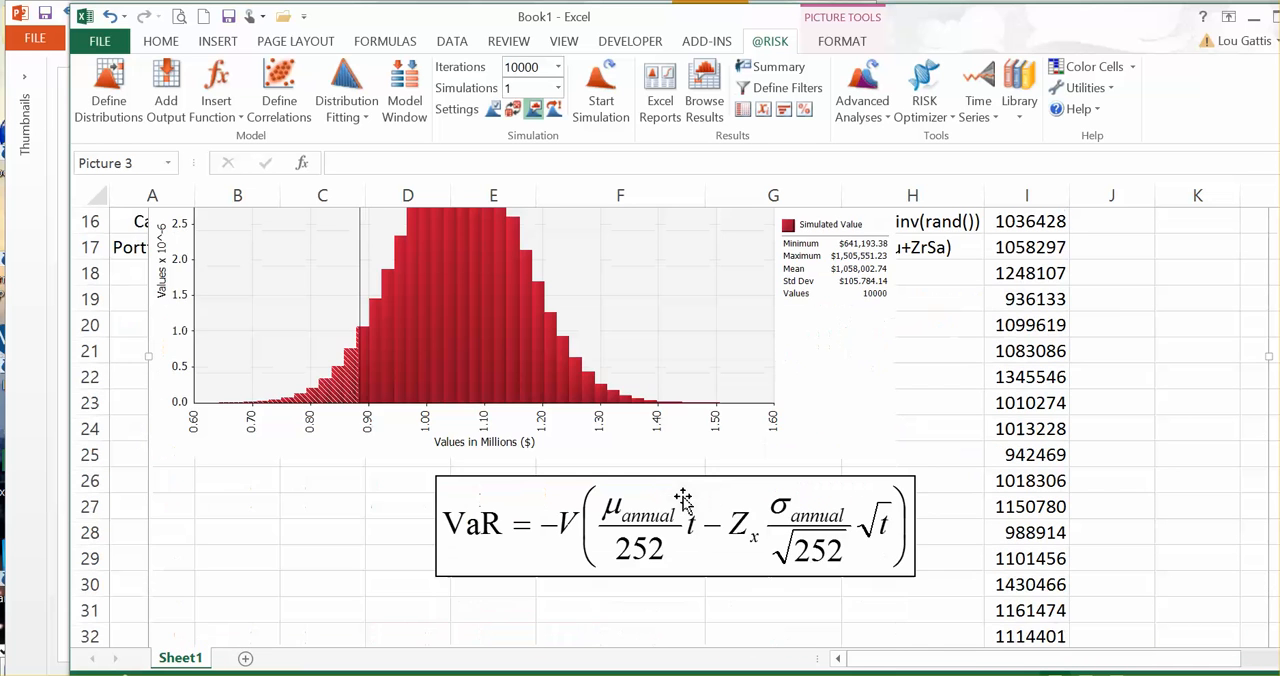
Step: Move the pasted Simulated Value graph below the Simulated VaR row so it starts at about row 23
{"action": "scroll", "coordinate": [683, 500], "scroll_direction": "up", "scroll_amount": 3}
{"action": "left_click_drag", "start_coordinate": [619, 442], "coordinate": [820, 623]}
{"action": "scroll", "coordinate": [819, 582], "scroll_direction": "up", "scroll_amount": 1}
{"action": "scroll", "coordinate": [890, 540], "scroll_direction": "down", "scroll_amount": 1}
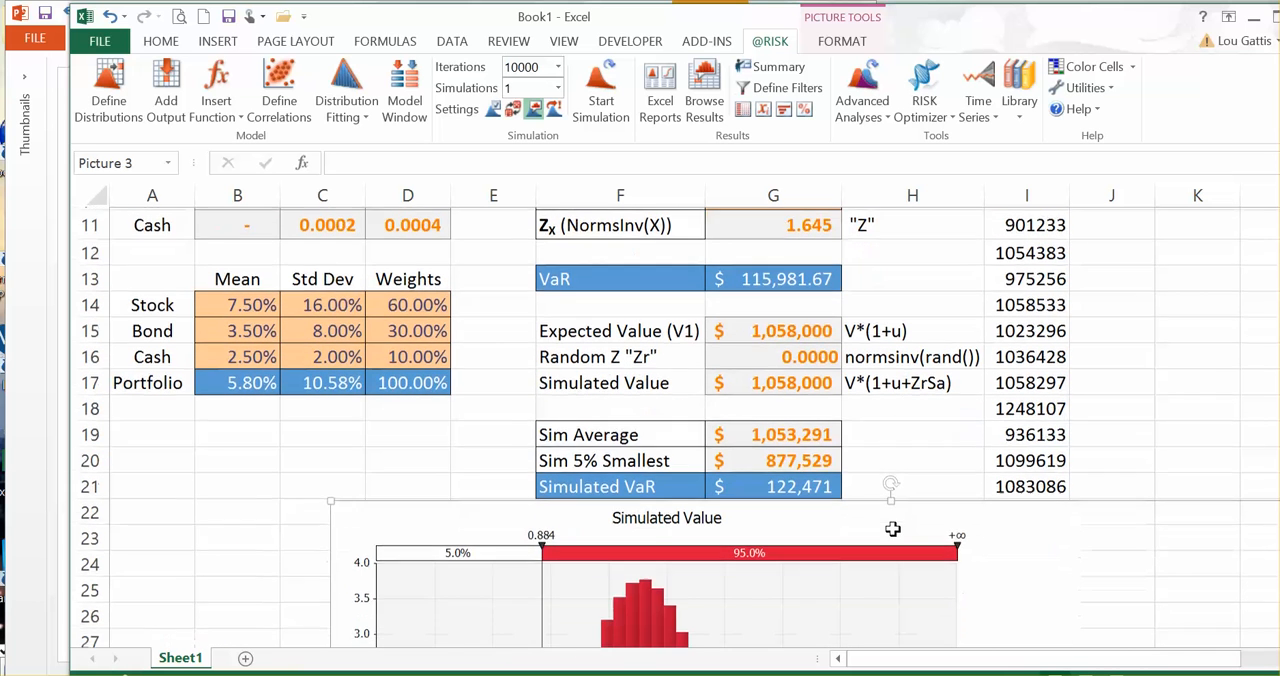
{"action": "left_click_drag", "start_coordinate": [743, 560], "coordinate": [735, 597]}
Step: Compare the Sim 5% Smallest value, the trial values in column I and the analytical VaR in row 13 with the pasted graph
{"action": "left_click_drag", "start_coordinate": [614, 458], "coordinate": [800, 456]}
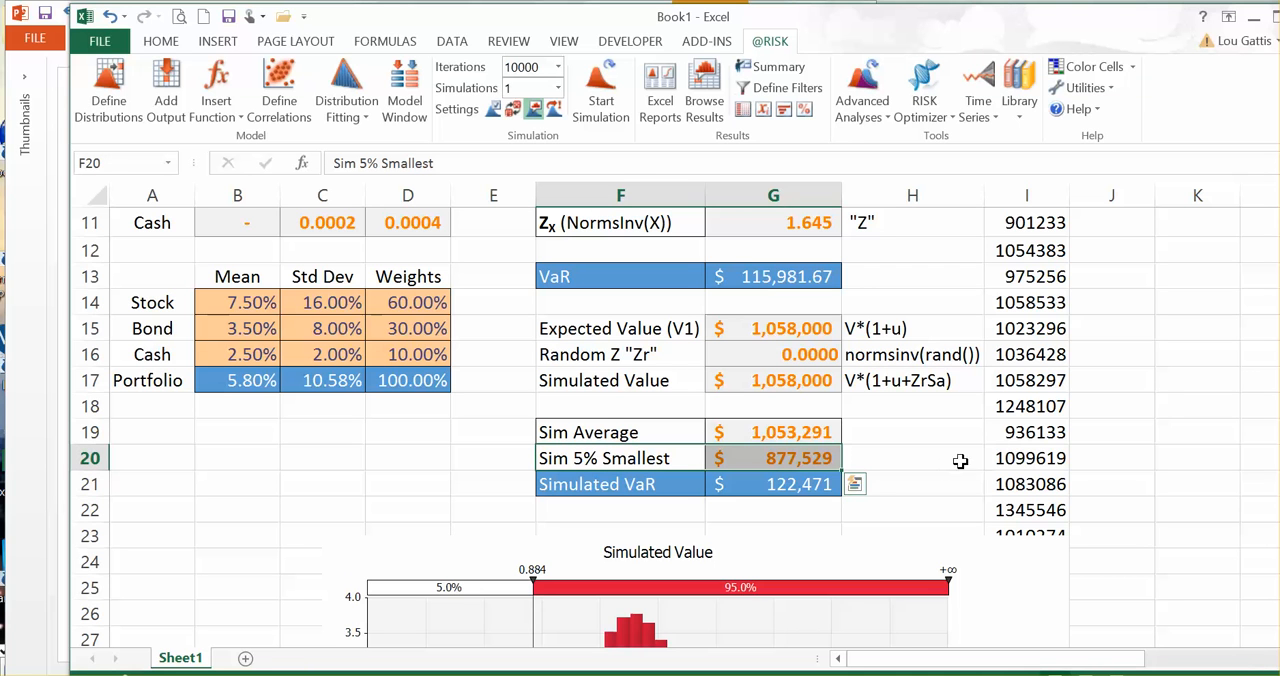
{"action": "left_click_drag", "start_coordinate": [1030, 510], "coordinate": [1030, 302]}
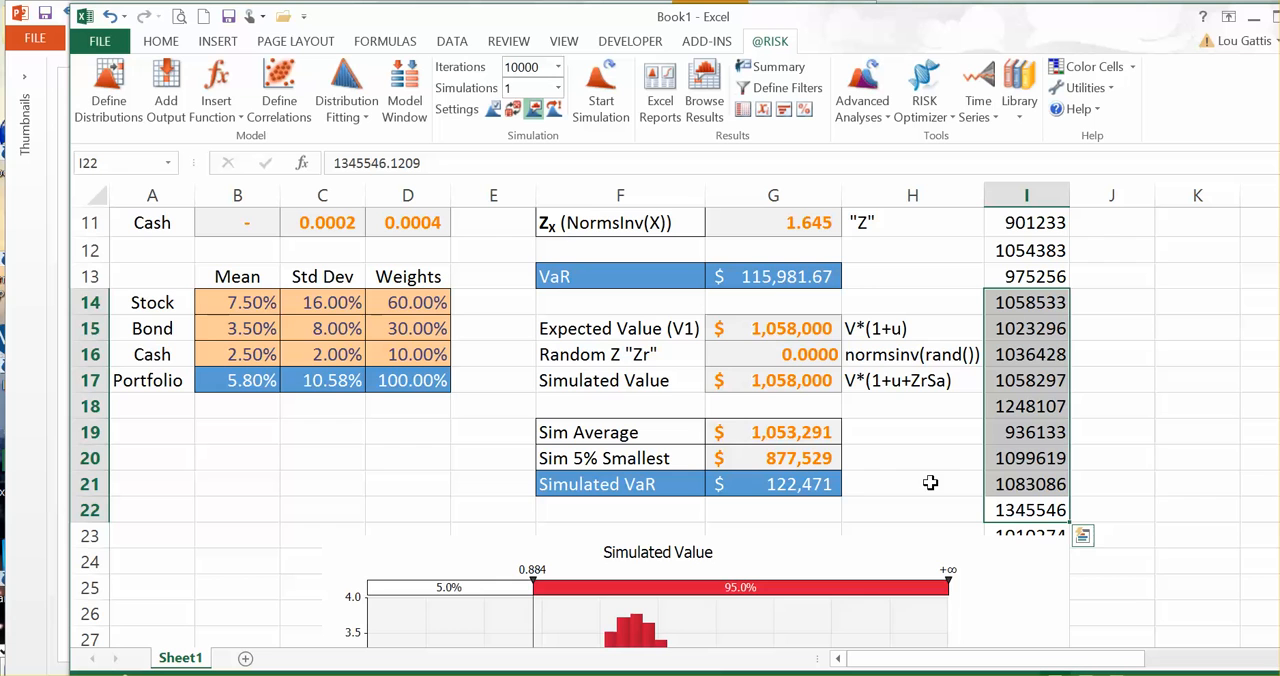
{"action": "scroll", "coordinate": [932, 466], "scroll_direction": "down", "scroll_amount": 4}
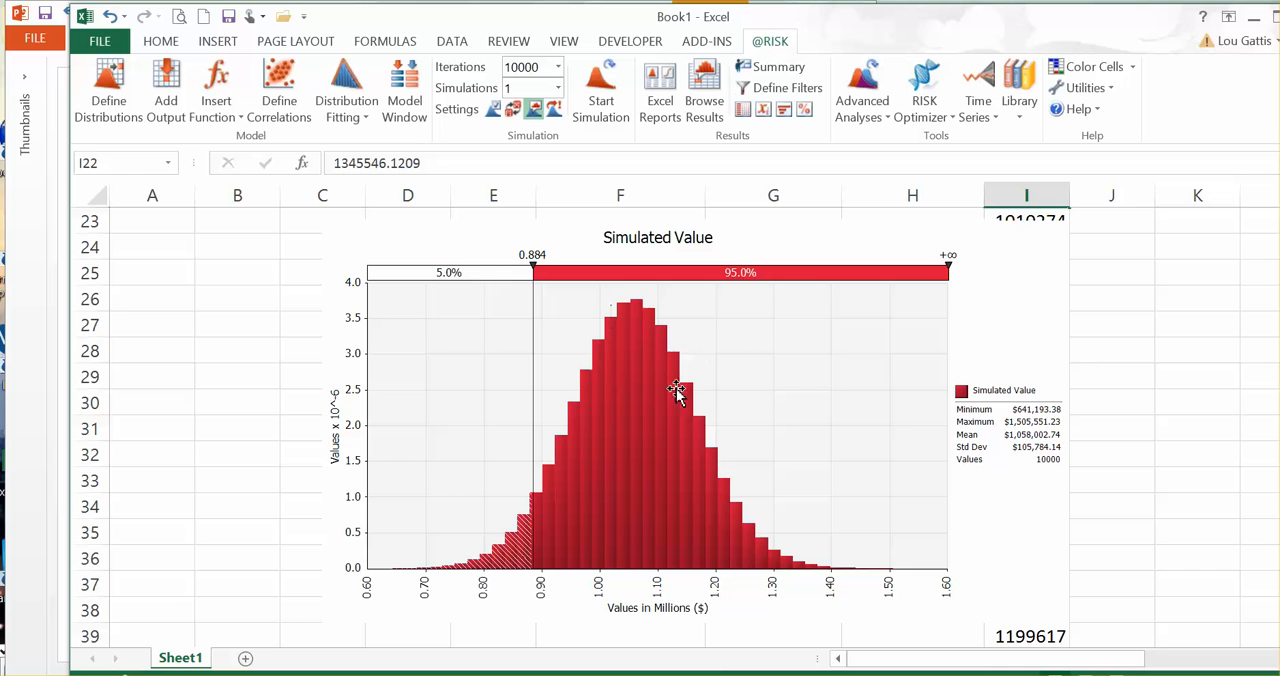
{"action": "scroll", "coordinate": [628, 401], "scroll_direction": "up", "scroll_amount": 4}
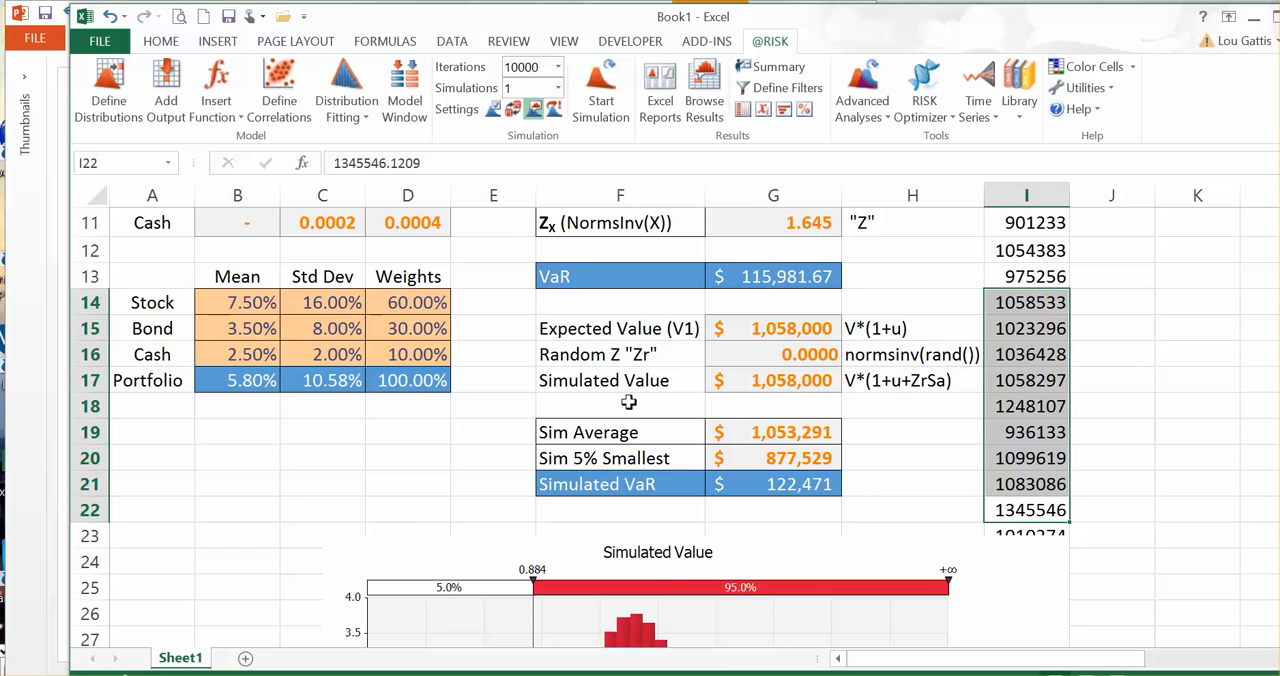
{"action": "scroll", "coordinate": [628, 403], "scroll_direction": "up", "scroll_amount": 3}
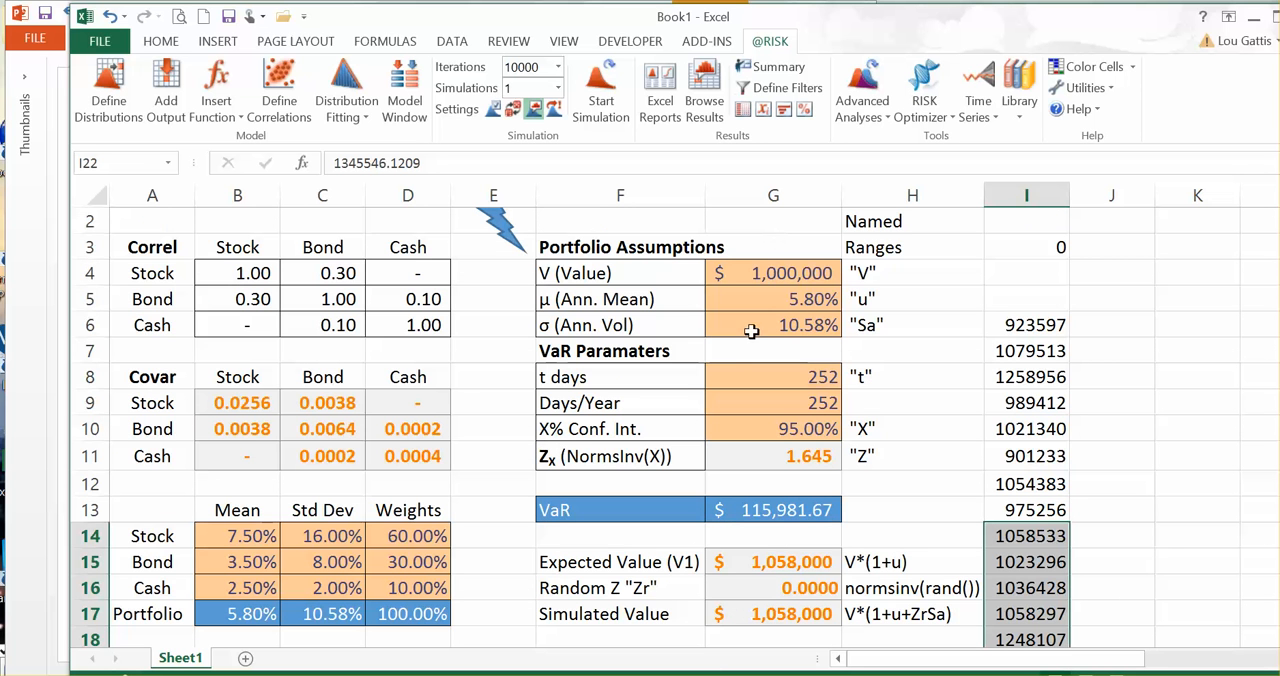
{"action": "scroll", "coordinate": [759, 492], "scroll_direction": "down", "scroll_amount": 2}
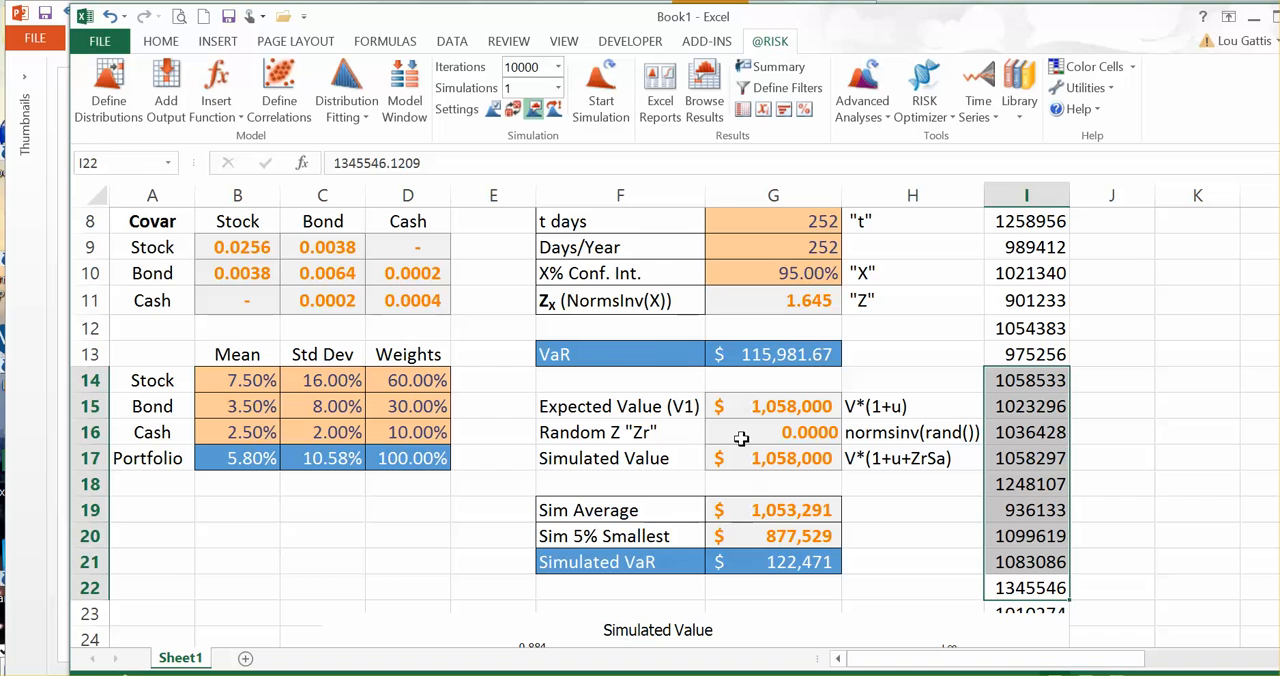
{"action": "left_click_drag", "start_coordinate": [631, 359], "coordinate": [762, 354]}
{"action": "scroll", "coordinate": [725, 476], "scroll_direction": "down", "scroll_amount": 4}
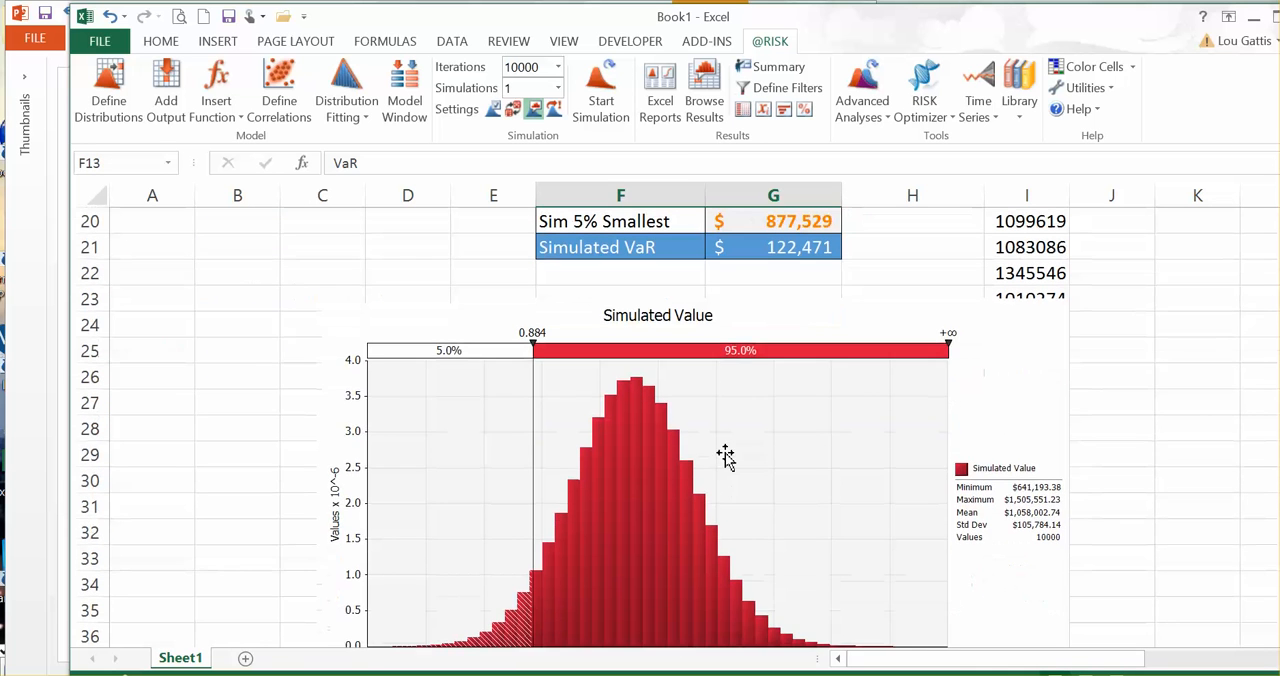
Step: Reposition the Simulated Value graph across columns B to H, clear of the trial values in column I
{"action": "left_click_drag", "start_coordinate": [671, 463], "coordinate": [814, 491]}
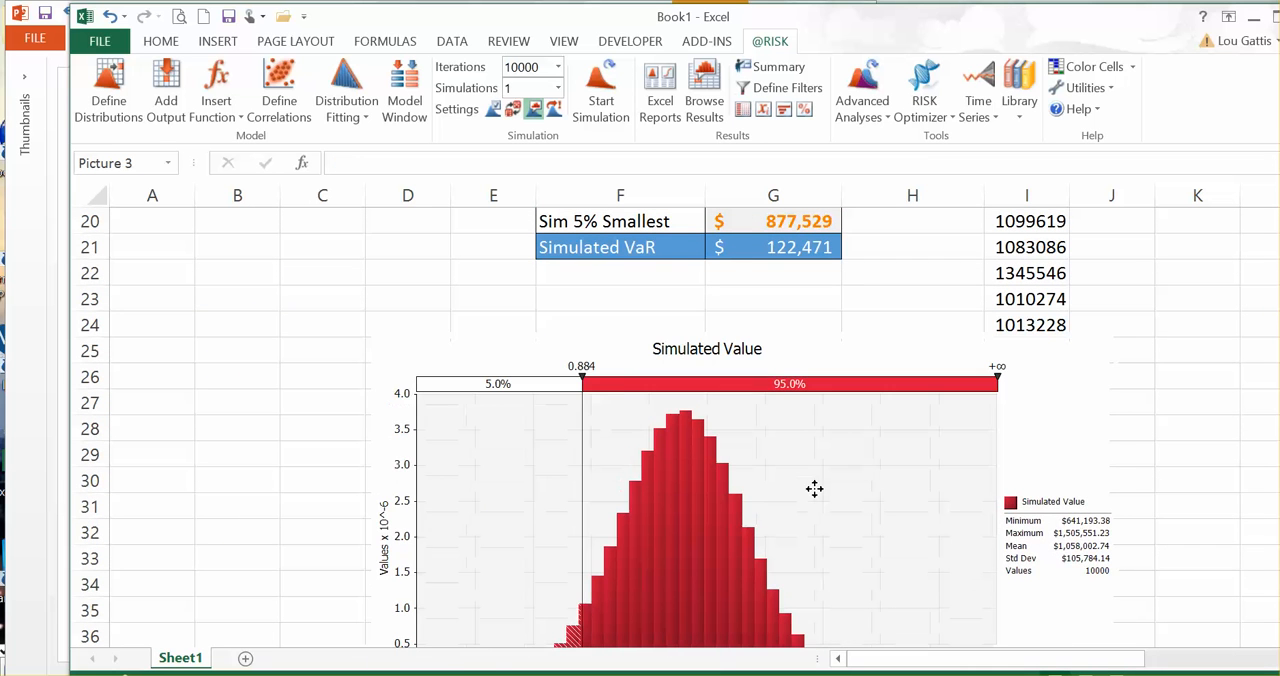
{"action": "left_click_drag", "start_coordinate": [845, 492], "coordinate": [661, 468]}
{"action": "scroll", "coordinate": [620, 465], "scroll_direction": "down", "scroll_amount": 1}
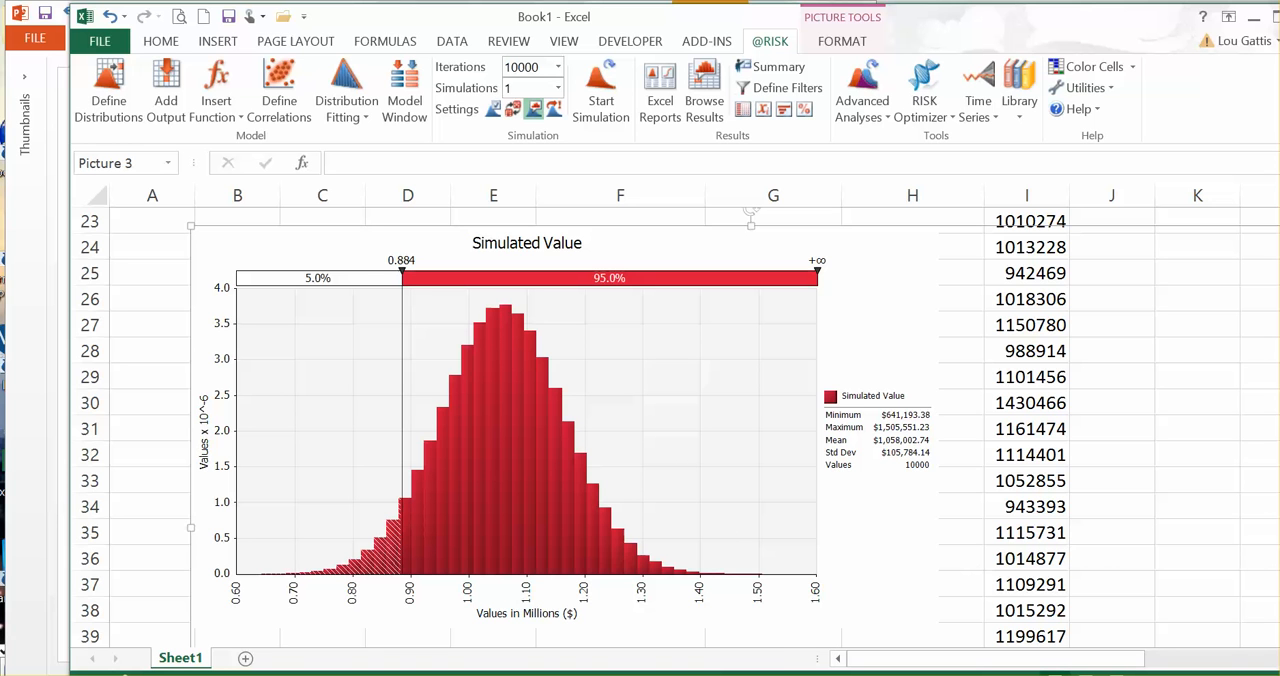
{"action": "mouse_move", "coordinate": [466, 278]}
{"action": "left_mouse_down"}
{"action": "mouse_move", "coordinate": [482, 569]}
{"action": "mouse_move", "coordinate": [482, 285]}
{"action": "mouse_move", "coordinate": [449, 277]}
{"action": "mouse_move", "coordinate": [452, 292]}
{"action": "left_mouse_up"}
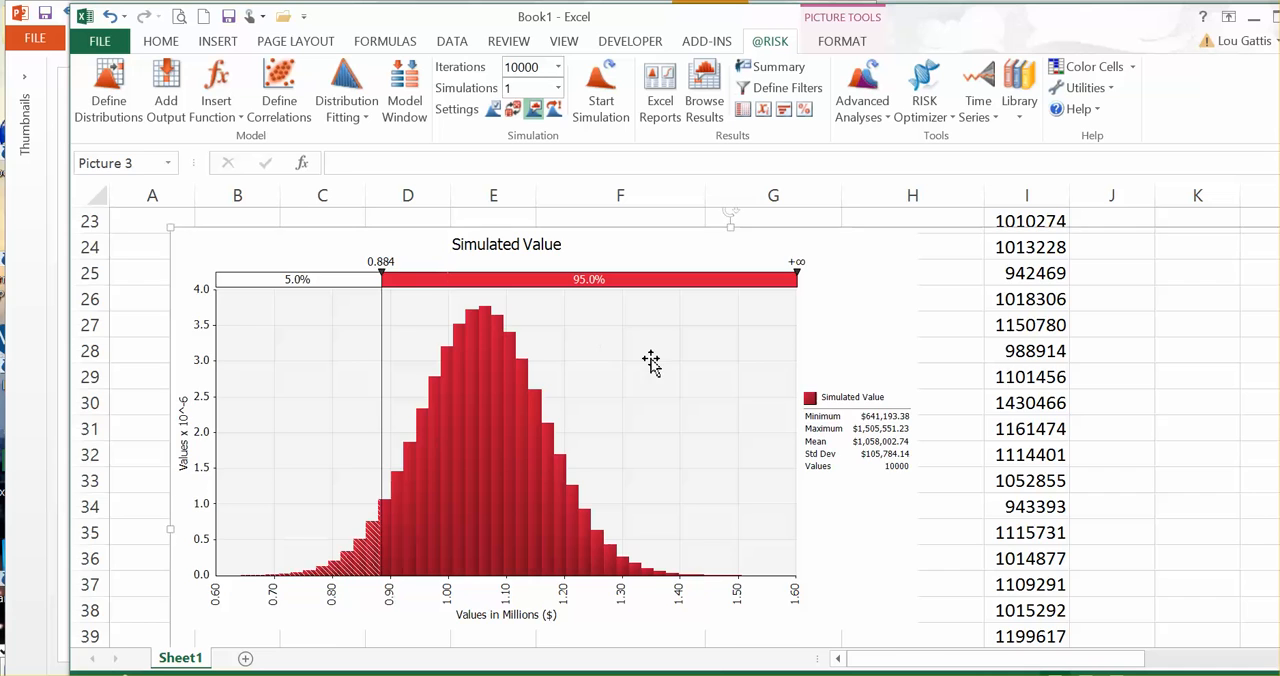
{"action": "scroll", "coordinate": [651, 360], "scroll_direction": "up", "scroll_amount": 7}
{"action": "left_click", "coordinate": [651, 366]}
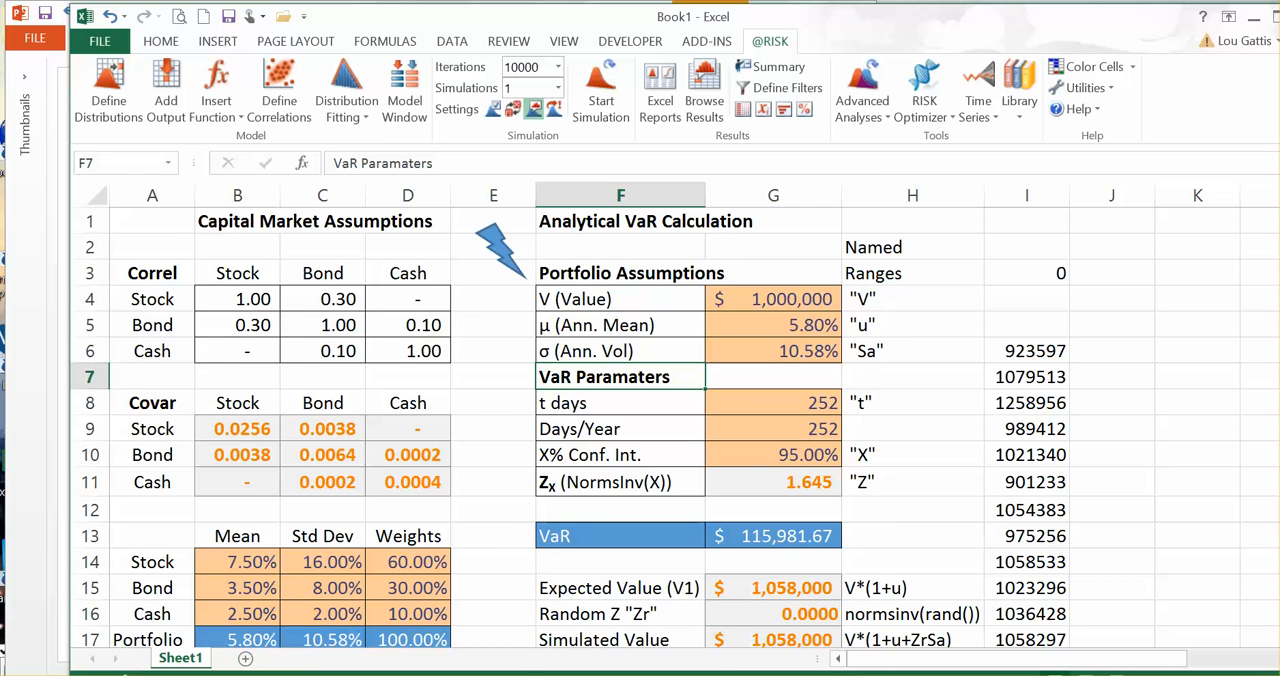
{"action": "key", "text": "alt+Tab"}
{"action": "left_click", "coordinate": [825, 360]}
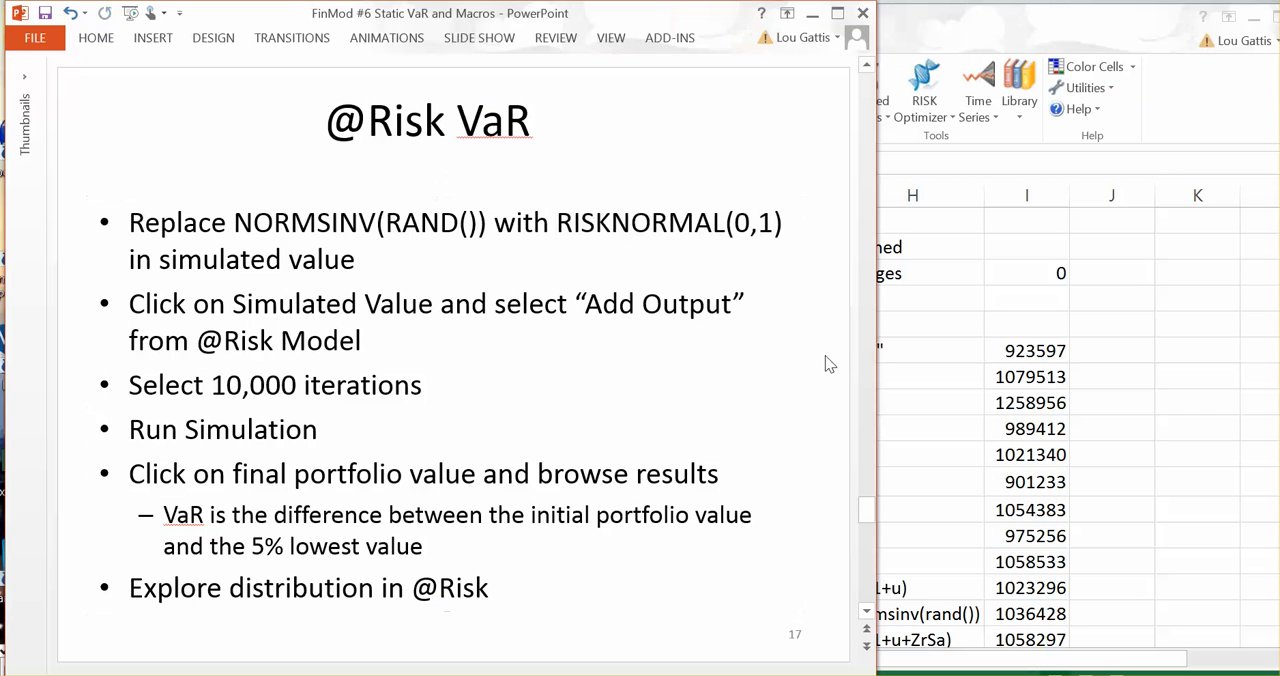
{"action": "left_click", "coordinate": [872, 614]}
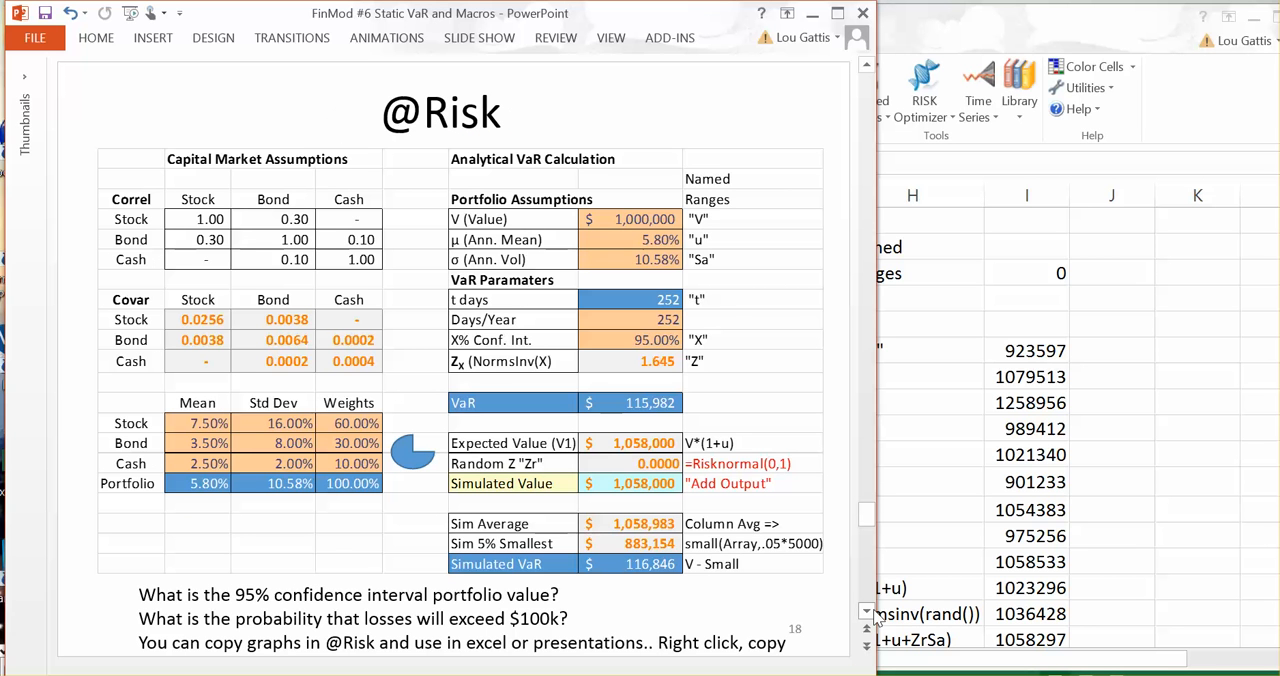
{"action": "left_click", "coordinate": [872, 614]}
{"action": "right_click", "coordinate": [874, 616]}
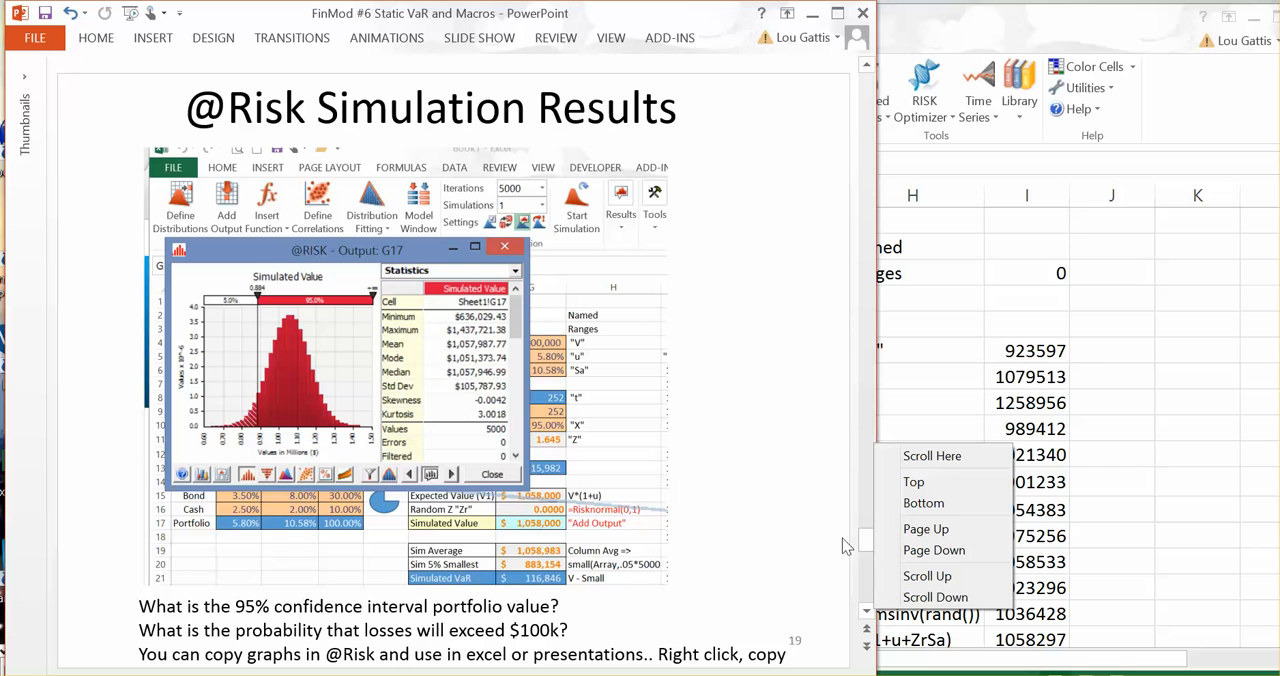
{"action": "key", "text": "Escape"}
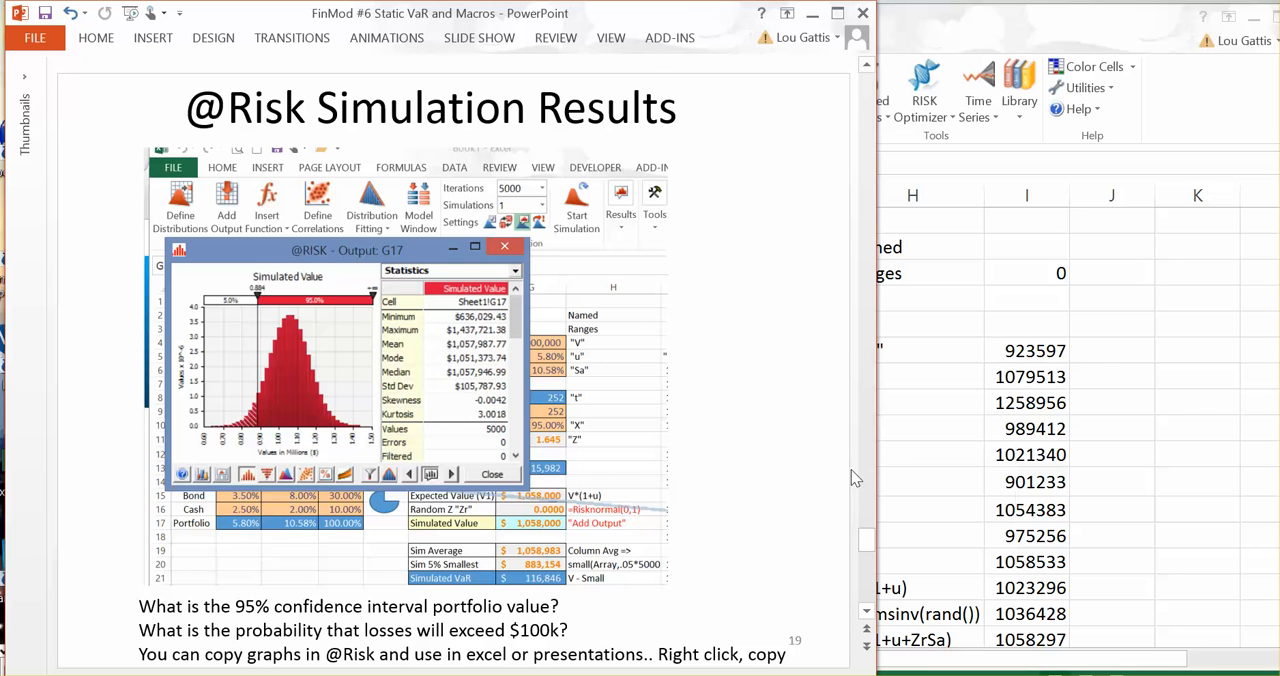
{"action": "left_click", "coordinate": [868, 616]}
{"action": "key", "text": "alt+Tab"}
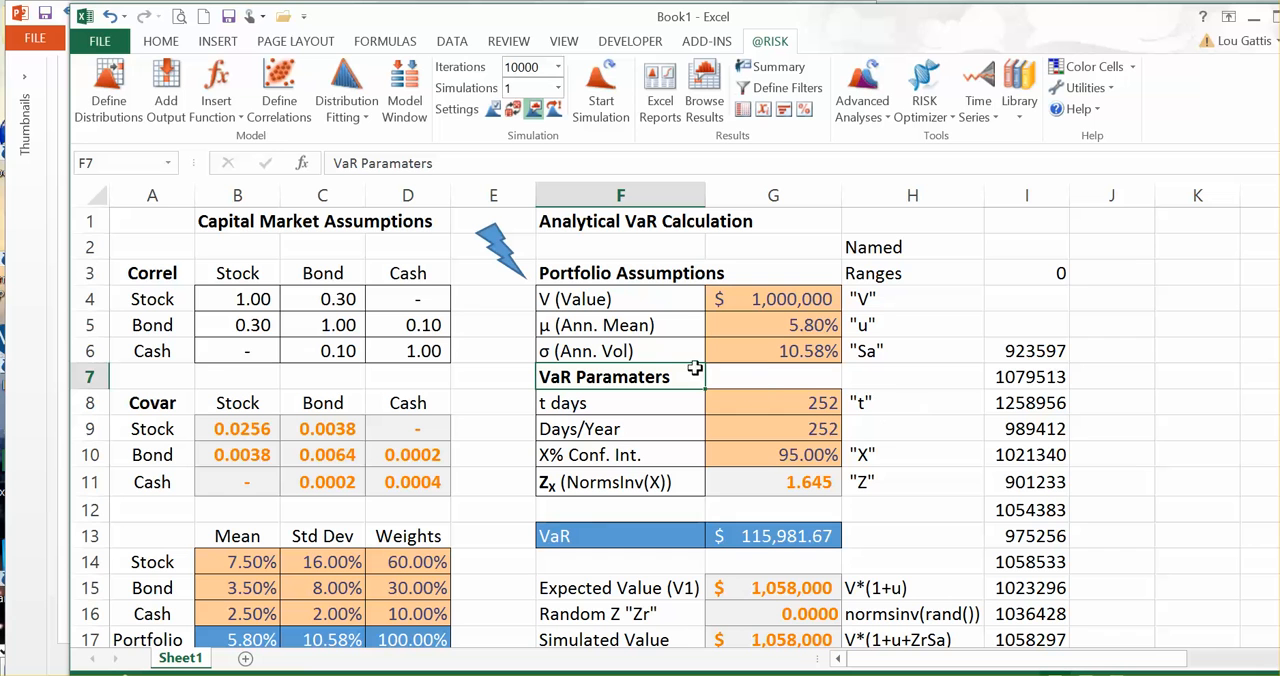
{"action": "scroll", "coordinate": [779, 539], "scroll_direction": "down", "scroll_amount": 2}
{"action": "left_click", "coordinate": [783, 484]}
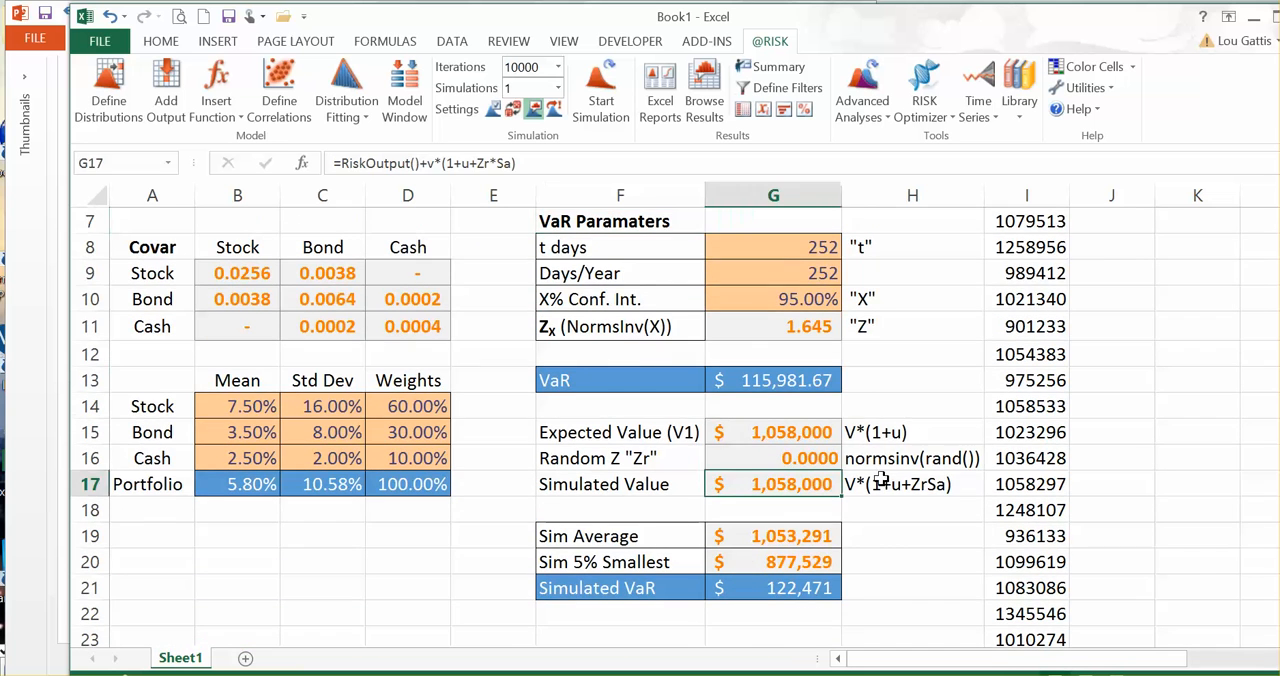
{"action": "scroll", "coordinate": [882, 480], "scroll_direction": "up", "scroll_amount": 1}
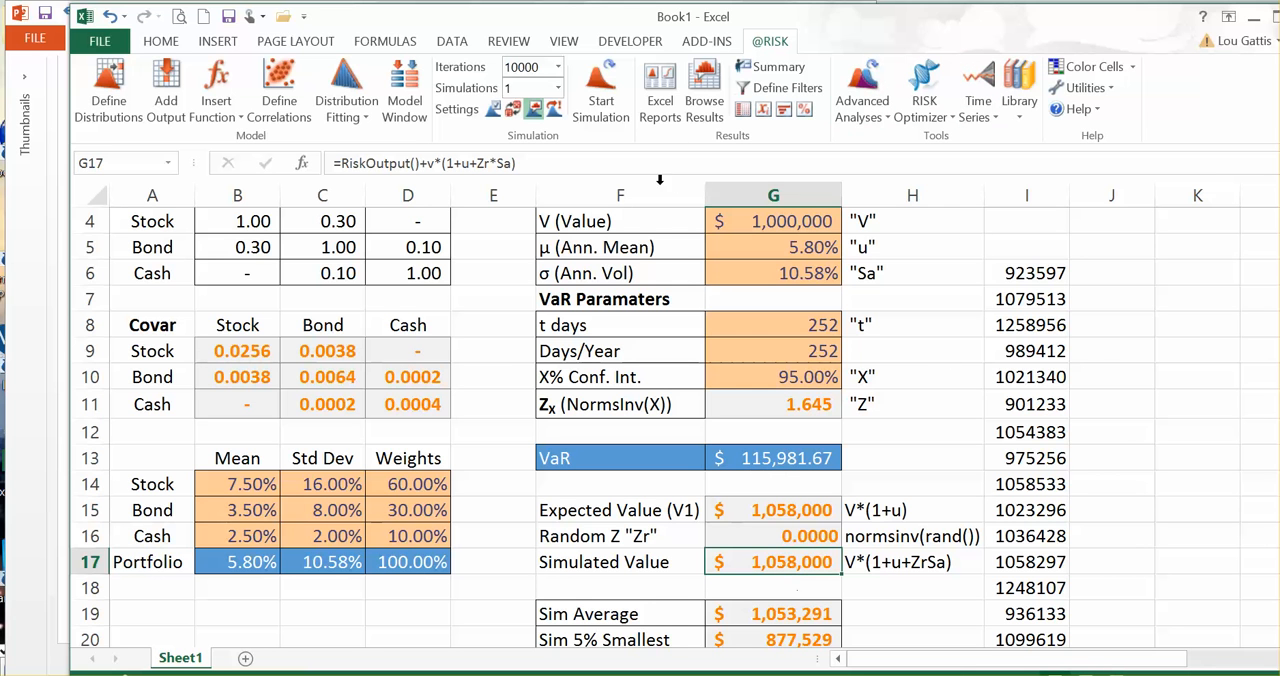
{"action": "left_click", "coordinate": [704, 95]}
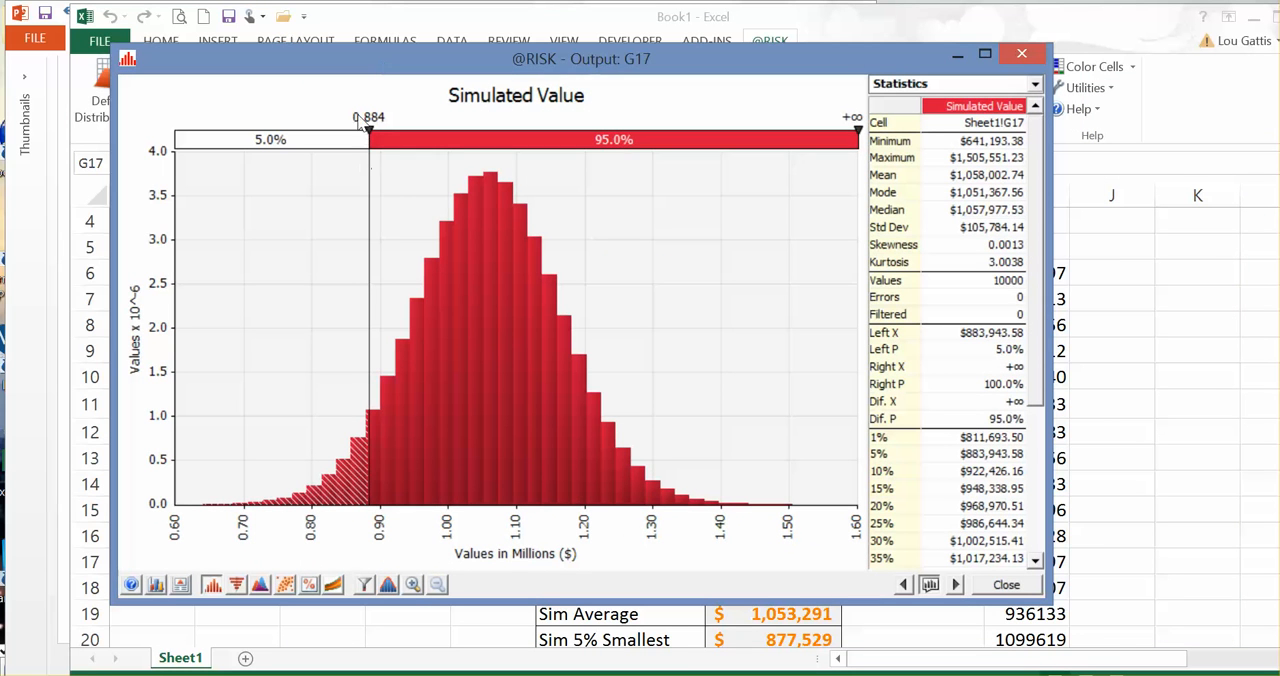
Step: Set the graph's left delimiter to 0.5 to read the probability of a portfolio value below it
{"action": "left_click", "coordinate": [366, 116]}
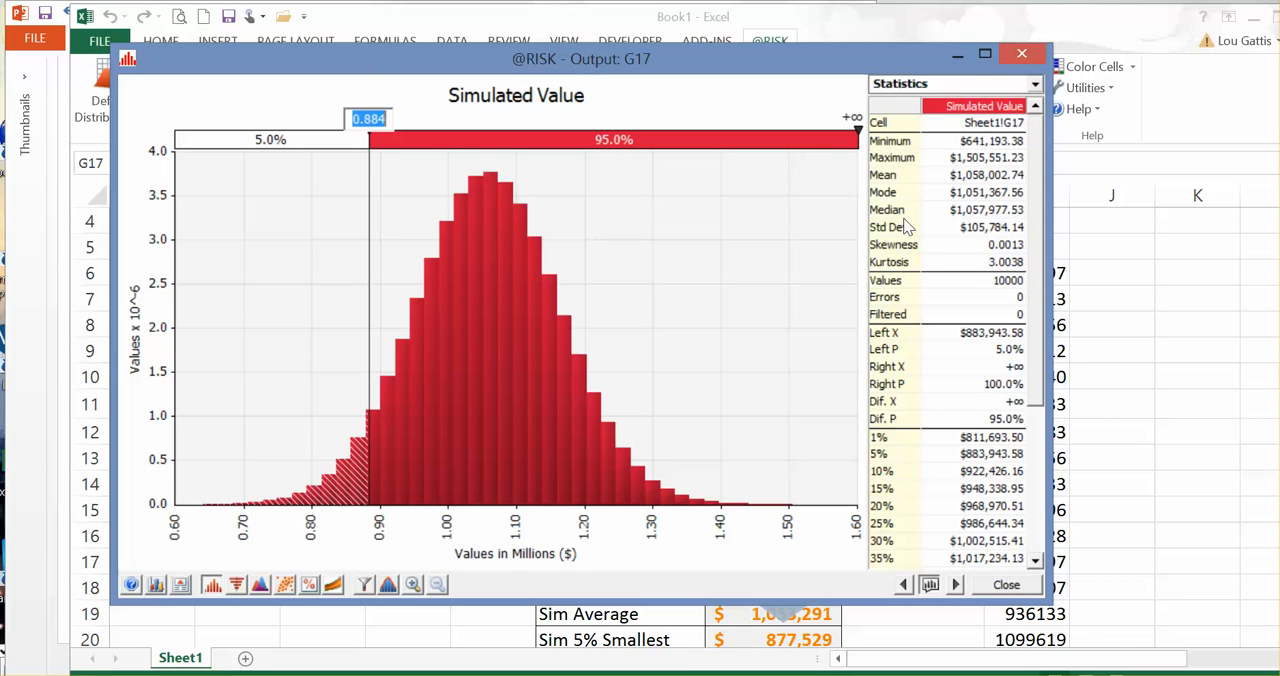
{"action": "type", "text": ".5"}
{"action": "key", "text": "Return"}
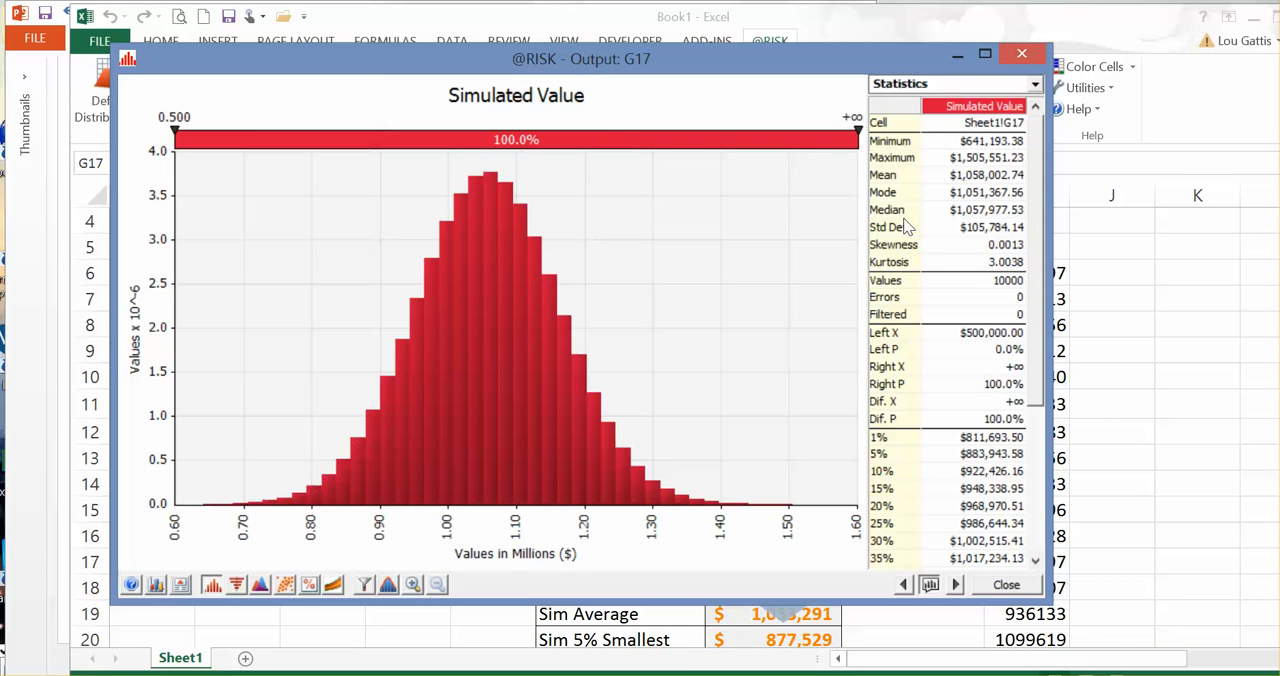
Step: Set the graph's left delimiter to 0.8 and its right delimiter to 1.2 to read the probability between them
{"action": "left_click", "coordinate": [166, 118]}
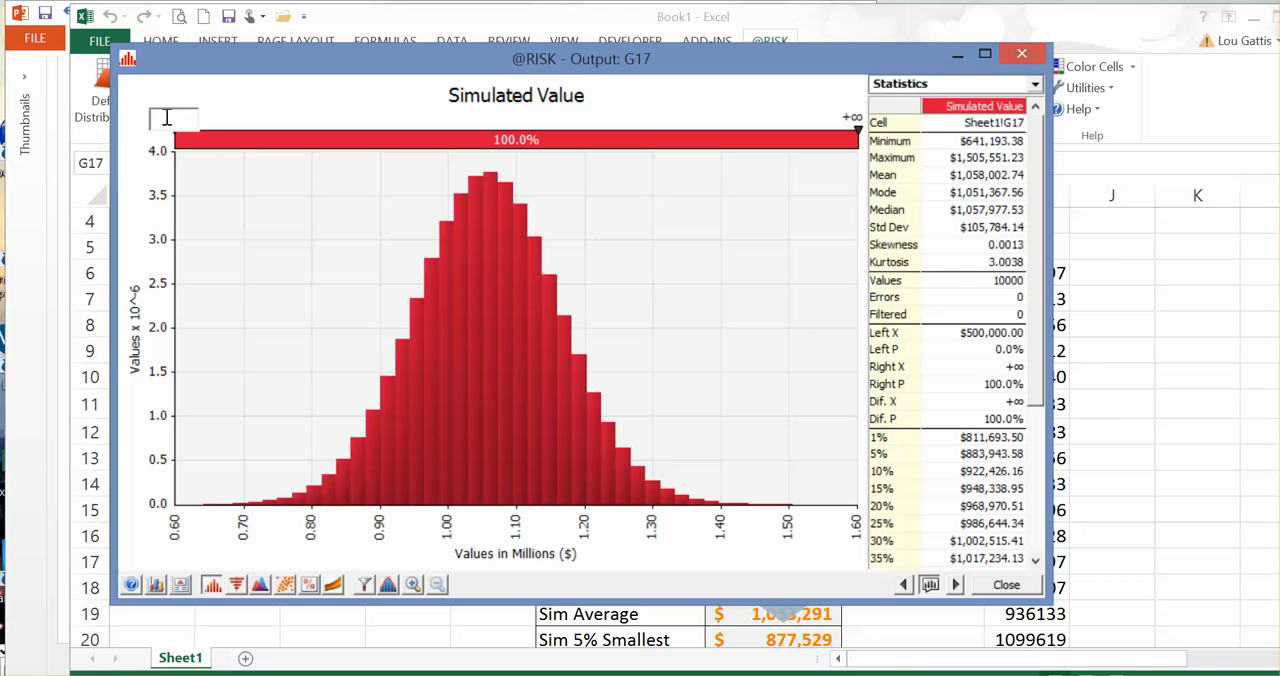
{"action": "type", "text": ".8"}
{"action": "key", "text": "Return"}
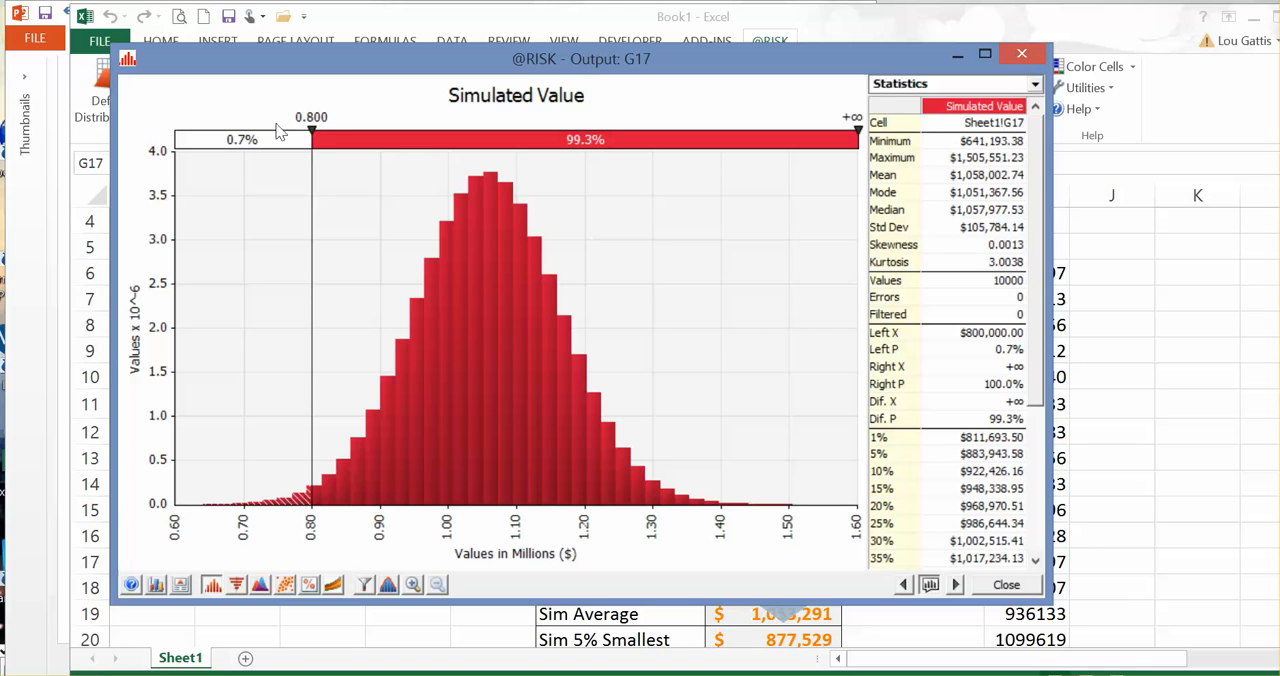
{"action": "left_click", "coordinate": [852, 119]}
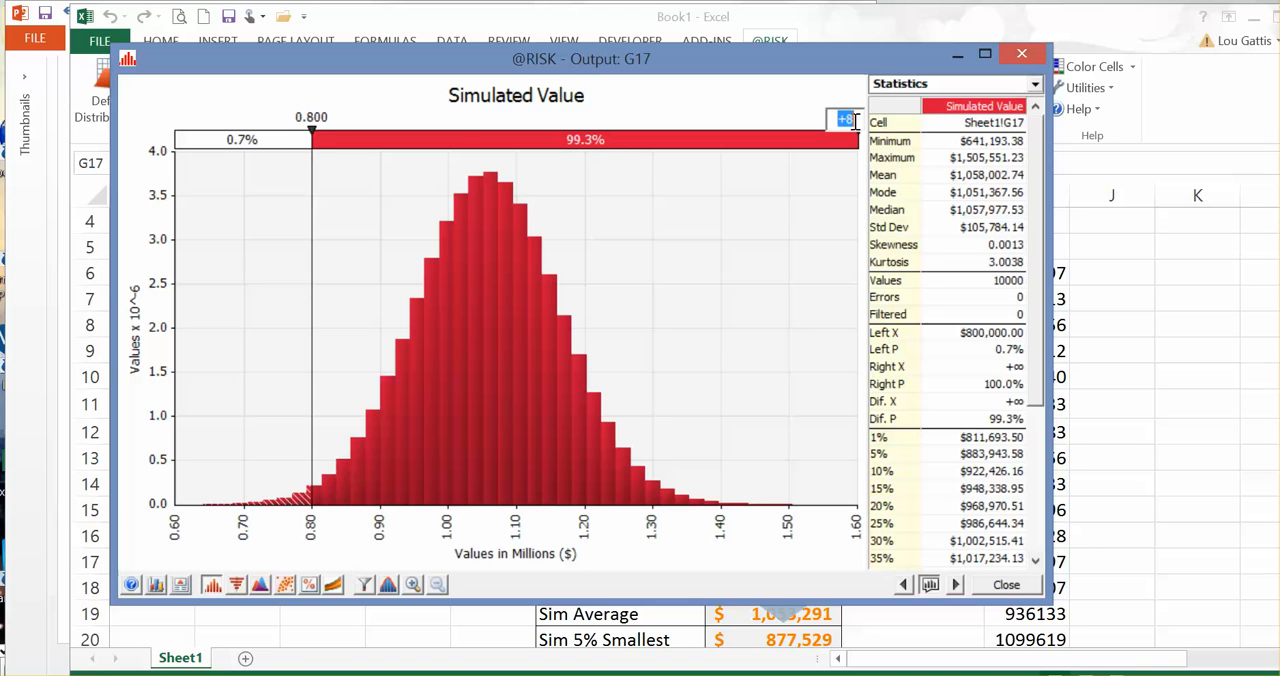
{"action": "type", "text": "1.2"}
{"action": "key", "text": "Return"}
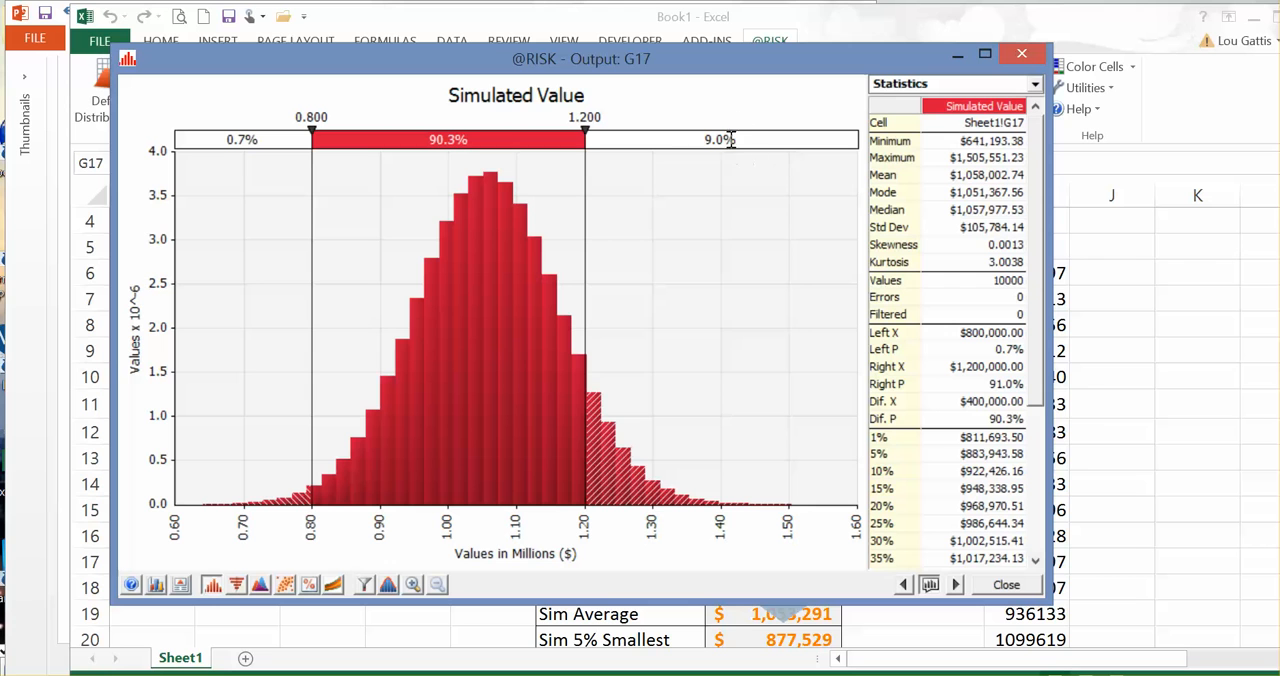
Step: Set the probability between the two delimiters to 95% to read the two-sided interval limits
{"action": "left_click", "coordinate": [438, 137]}
{"action": "type", "text": "95"}
{"action": "key", "text": "Return"}
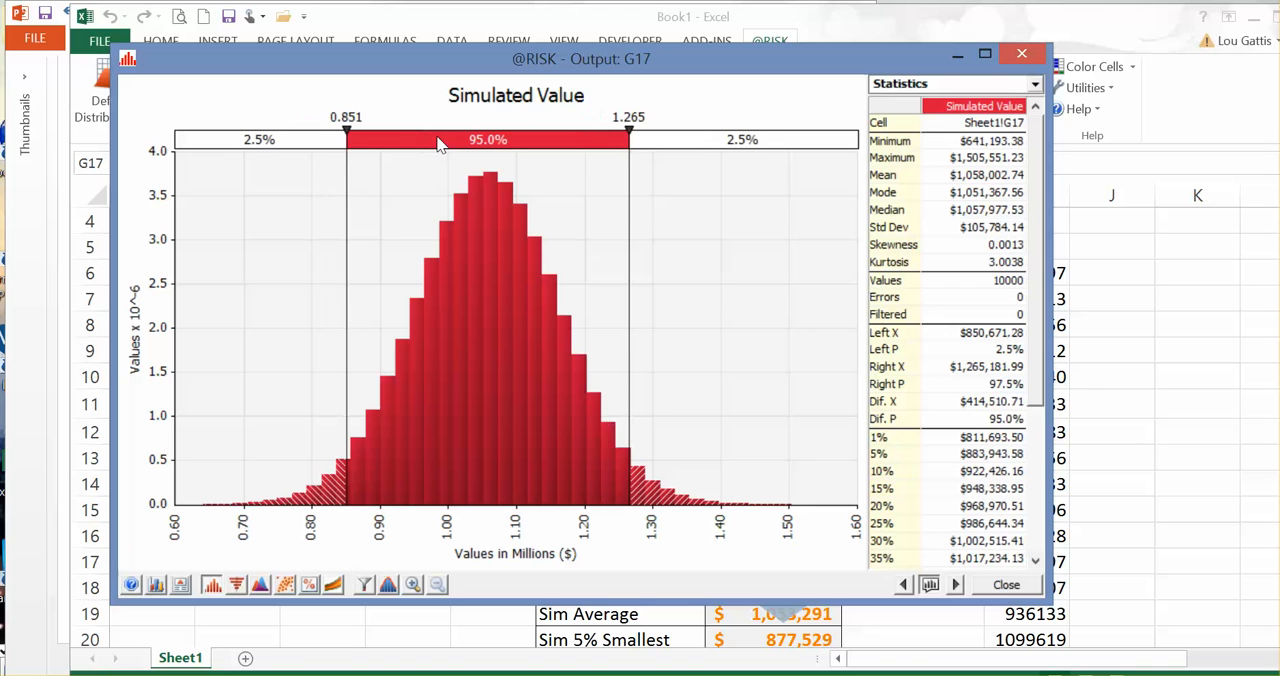
Step: Set the probability between the delimiters to 90% and move the right delimiter to +∞, leaving a one-sided 5% tail
{"action": "left_click", "coordinate": [478, 140]}
{"action": "type", "text": "90"}
{"action": "key", "text": "Return"}
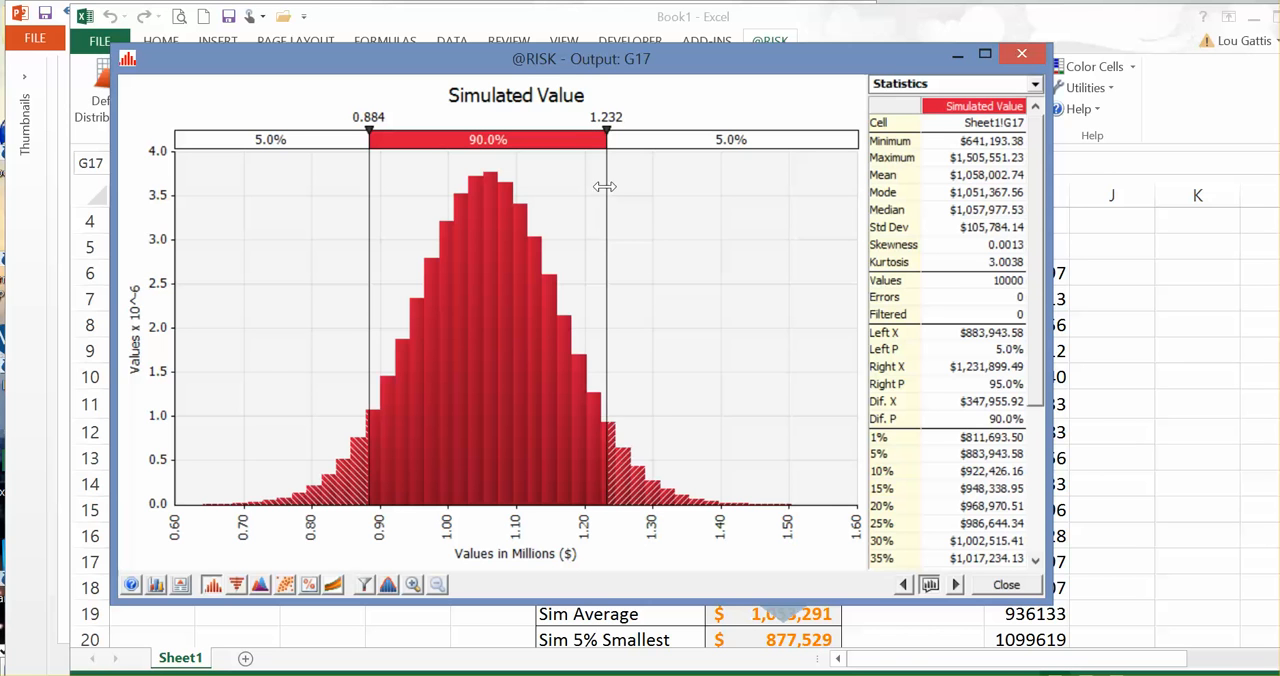
{"action": "left_click_drag", "start_coordinate": [603, 189], "coordinate": [860, 188]}
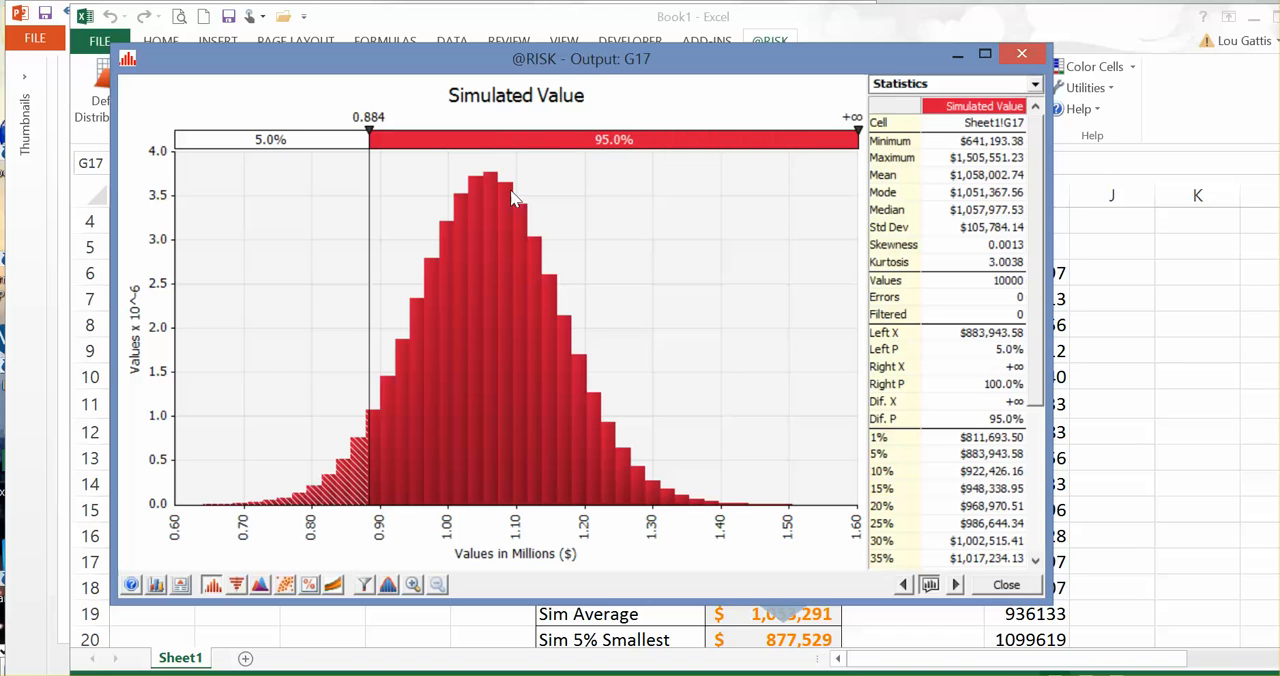
Step: Repeat the one-sided interval by entering 90% between the delimiters again and extending the right delimiter to +∞
{"action": "left_click", "coordinate": [636, 141]}
{"action": "type", "text": "90"}
{"action": "key", "text": "Return"}
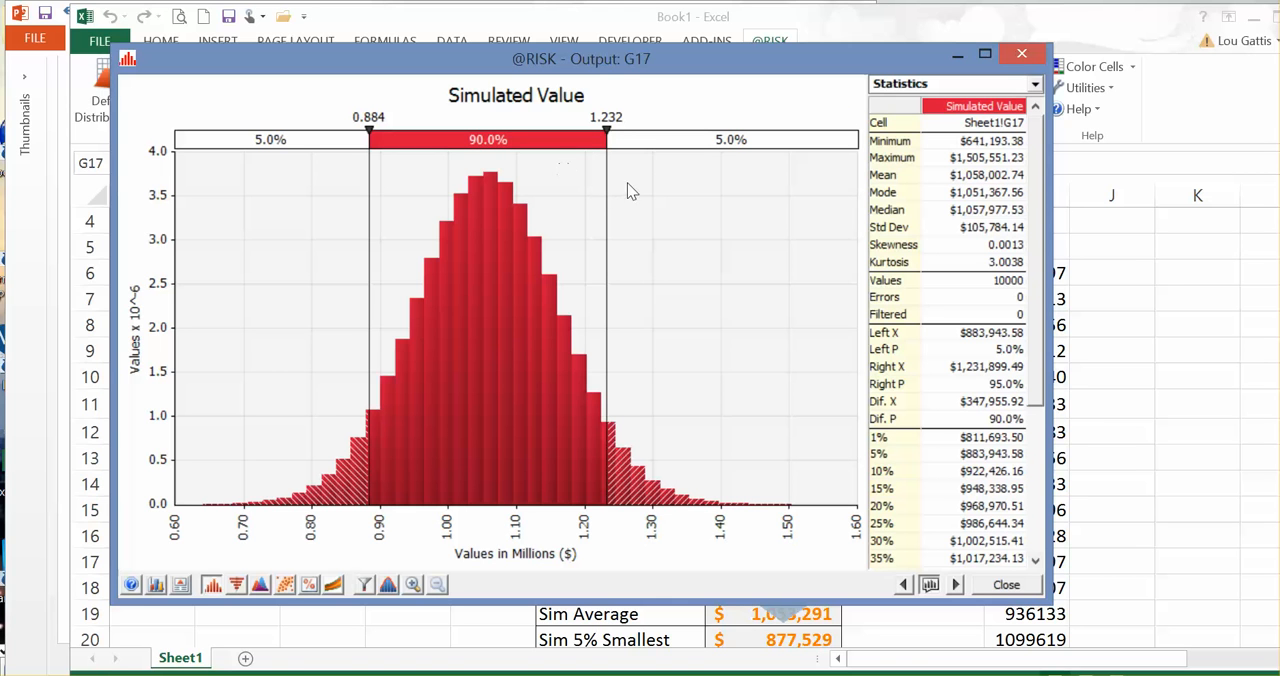
{"action": "left_click_drag", "start_coordinate": [606, 196], "coordinate": [951, 190]}
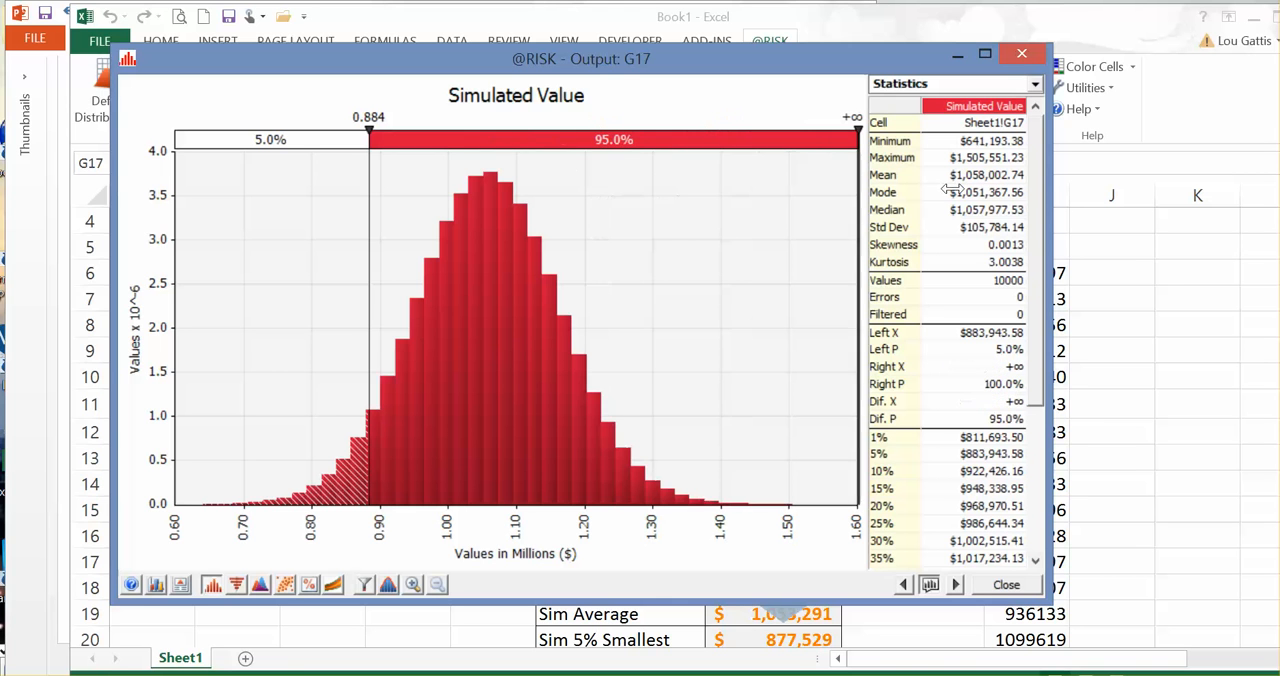
Step: Set the left tail probability to 10% to read the matching portfolio value
{"action": "left_click", "coordinate": [287, 140]}
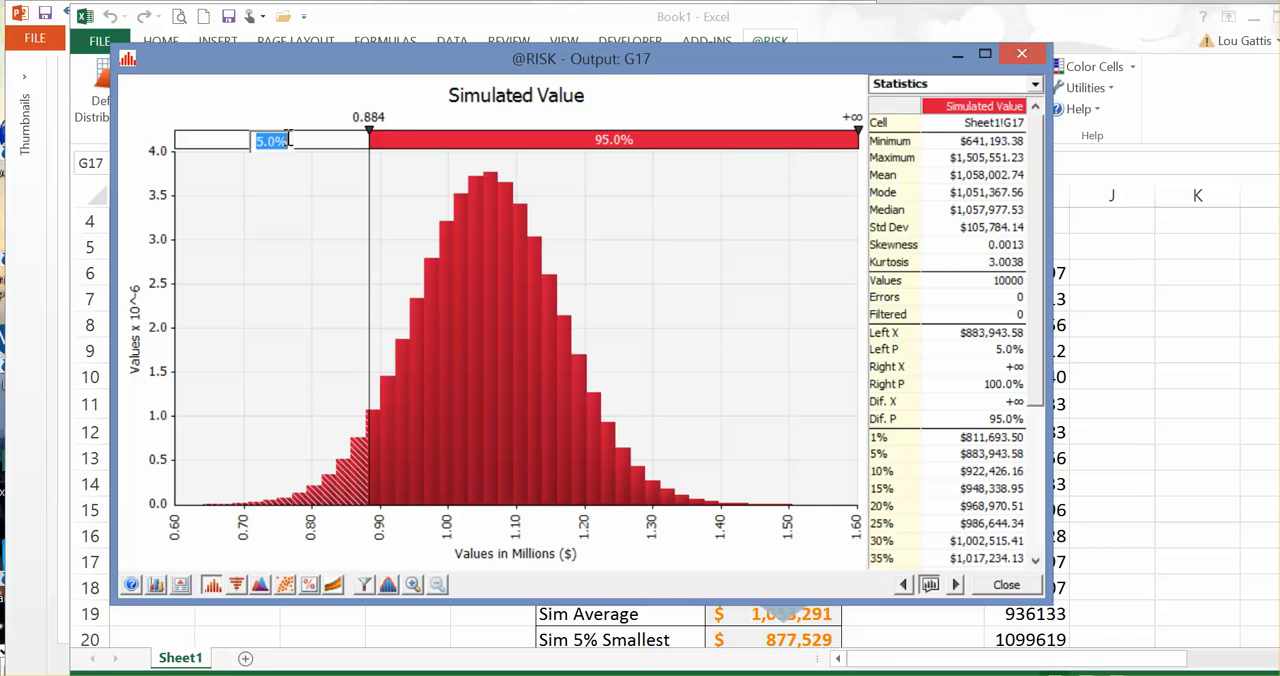
{"action": "type", "text": "10"}
{"action": "key", "text": "Return"}
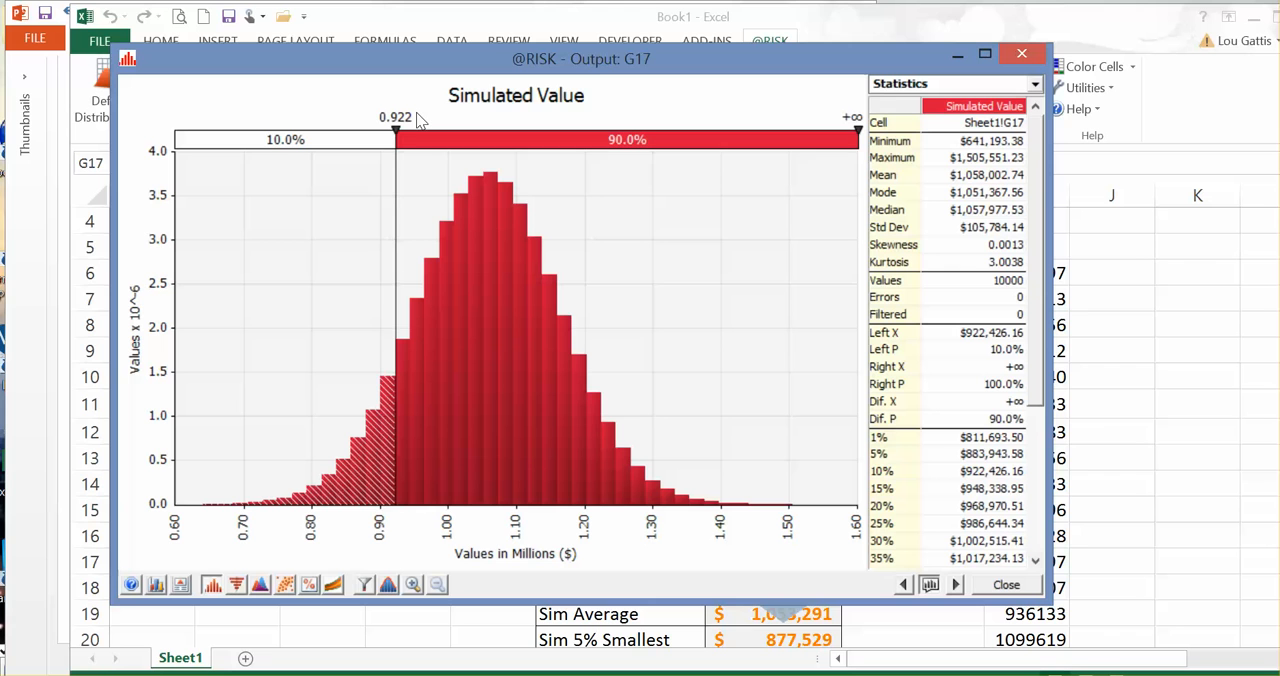
{"action": "left_click", "coordinate": [282, 136]}
{"action": "type", "text": "1"}
{"action": "key", "text": "Return"}
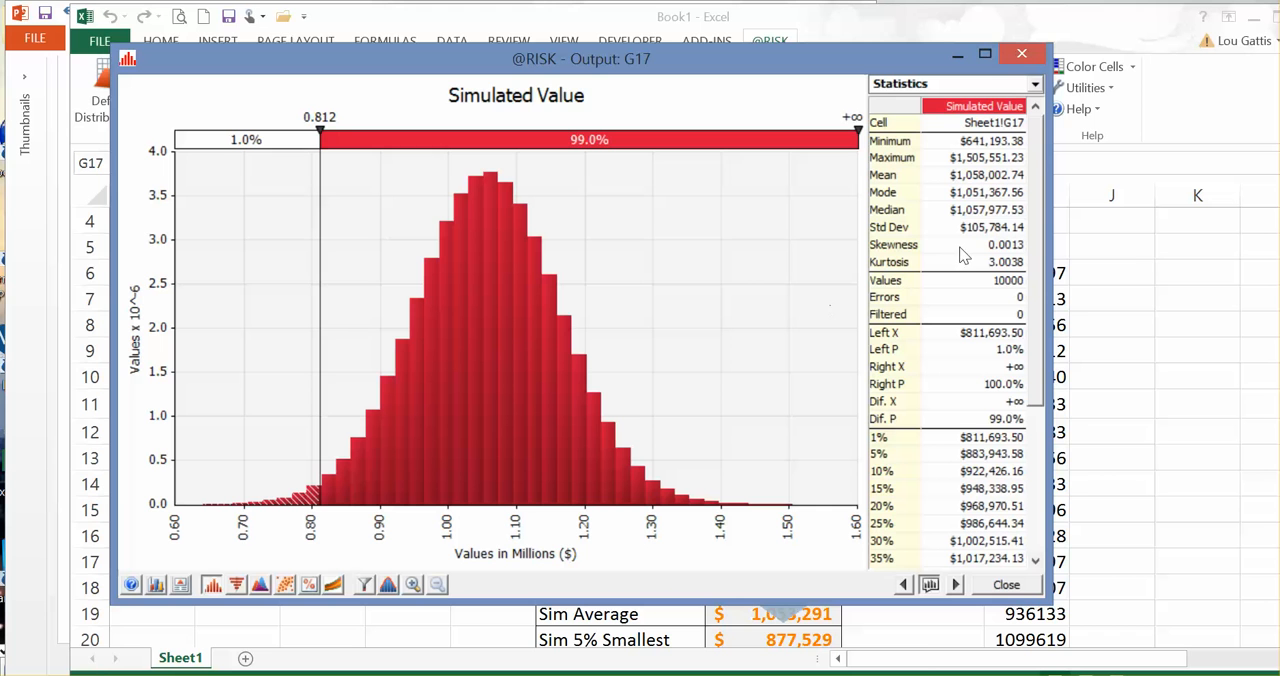
{"action": "left_click", "coordinate": [1007, 586]}
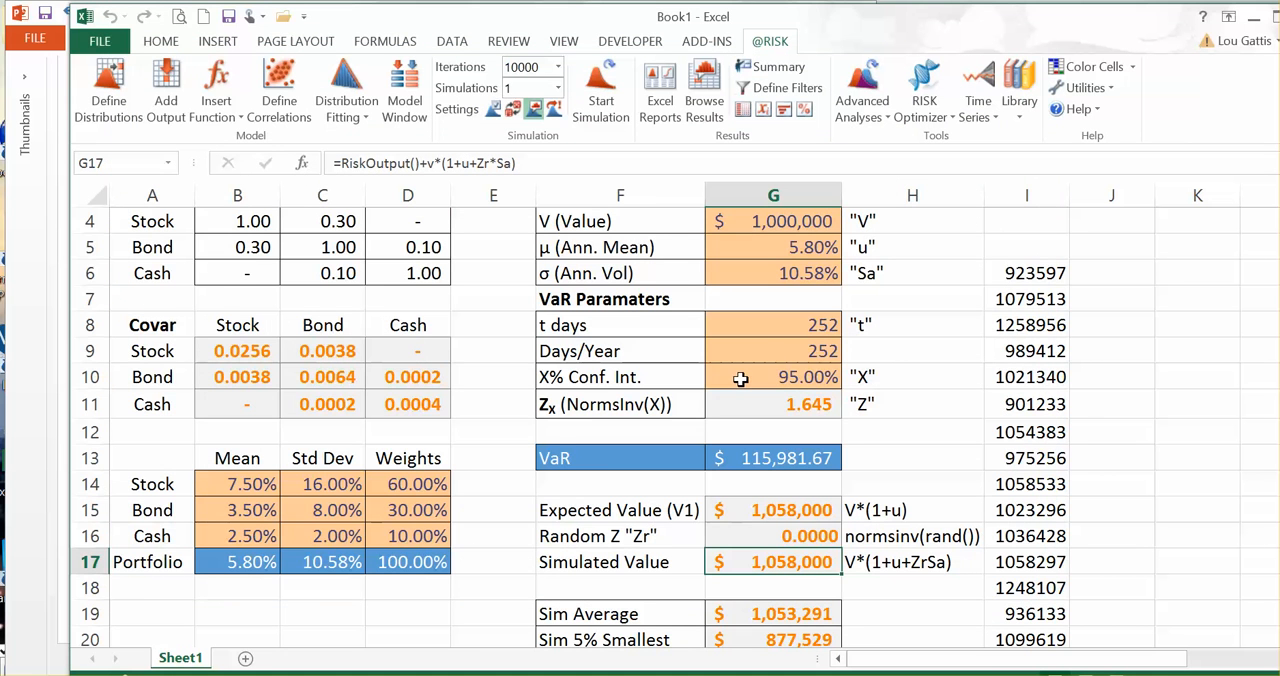
Step: Check the portfolio value in G4 and the VaR results, and switch to PowerPoint to show the Learning Objectives slide
{"action": "scroll", "coordinate": [740, 378], "scroll_direction": "up", "scroll_amount": 1}
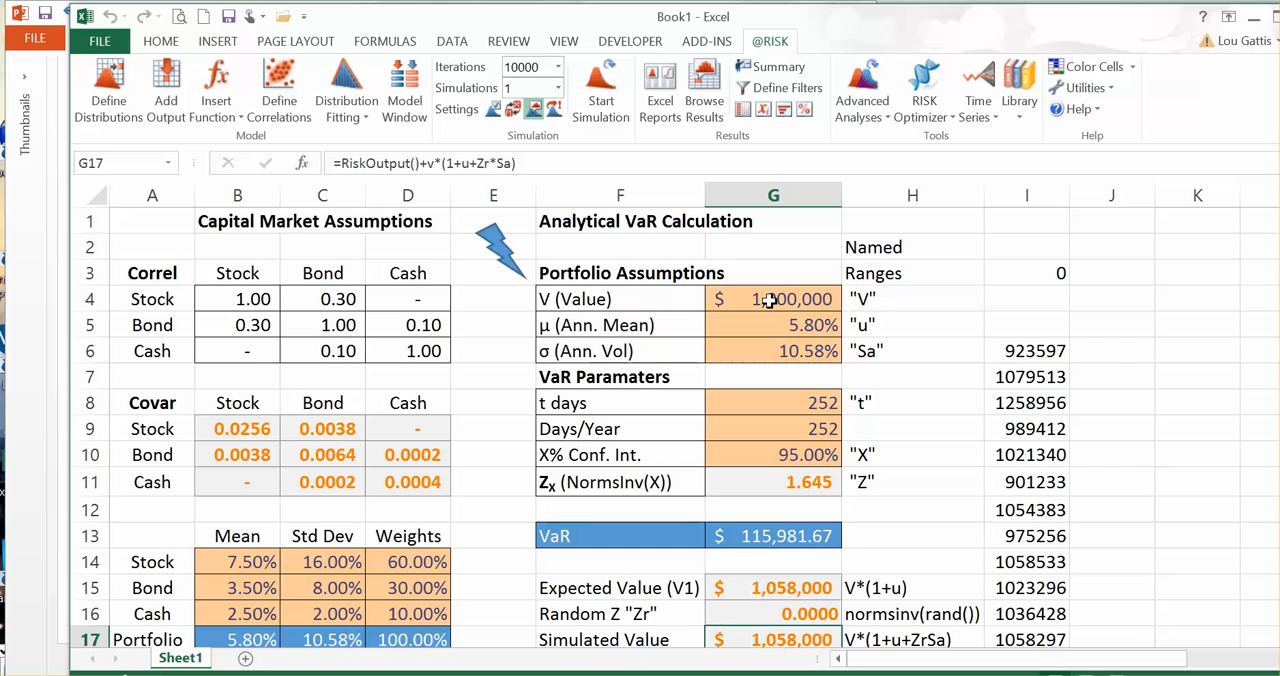
{"action": "left_click", "coordinate": [733, 303]}
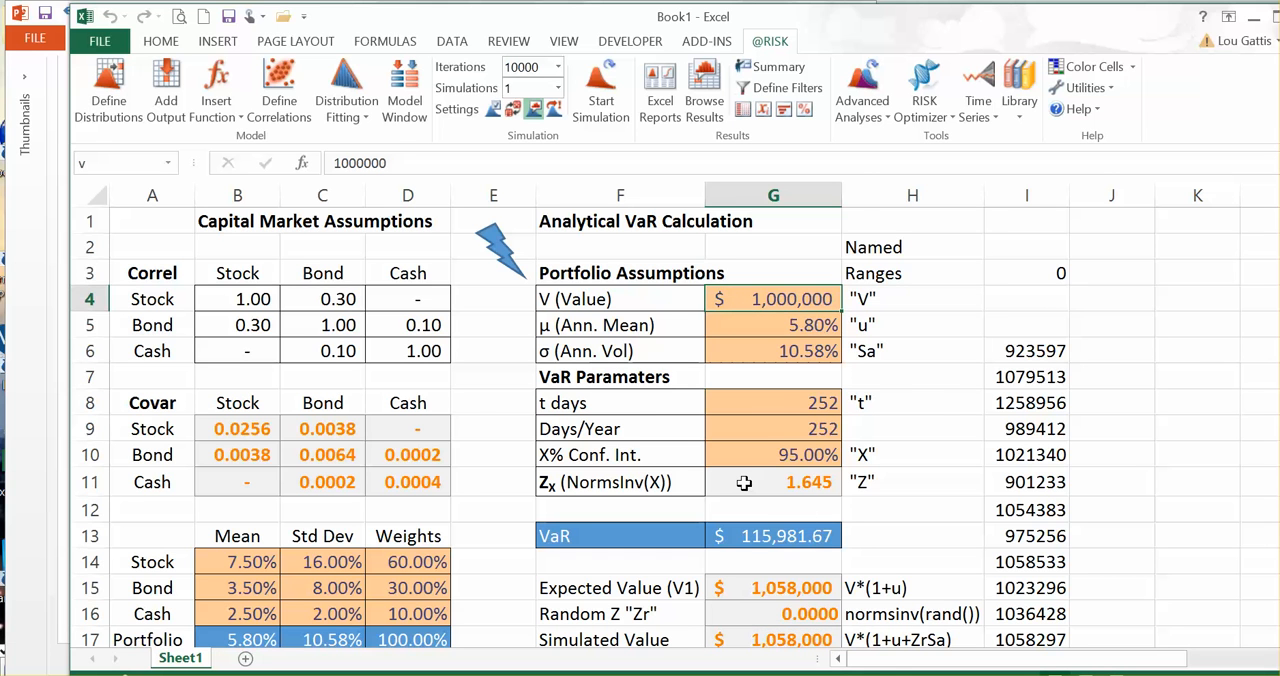
{"action": "scroll", "coordinate": [744, 483], "scroll_direction": "down", "scroll_amount": 3}
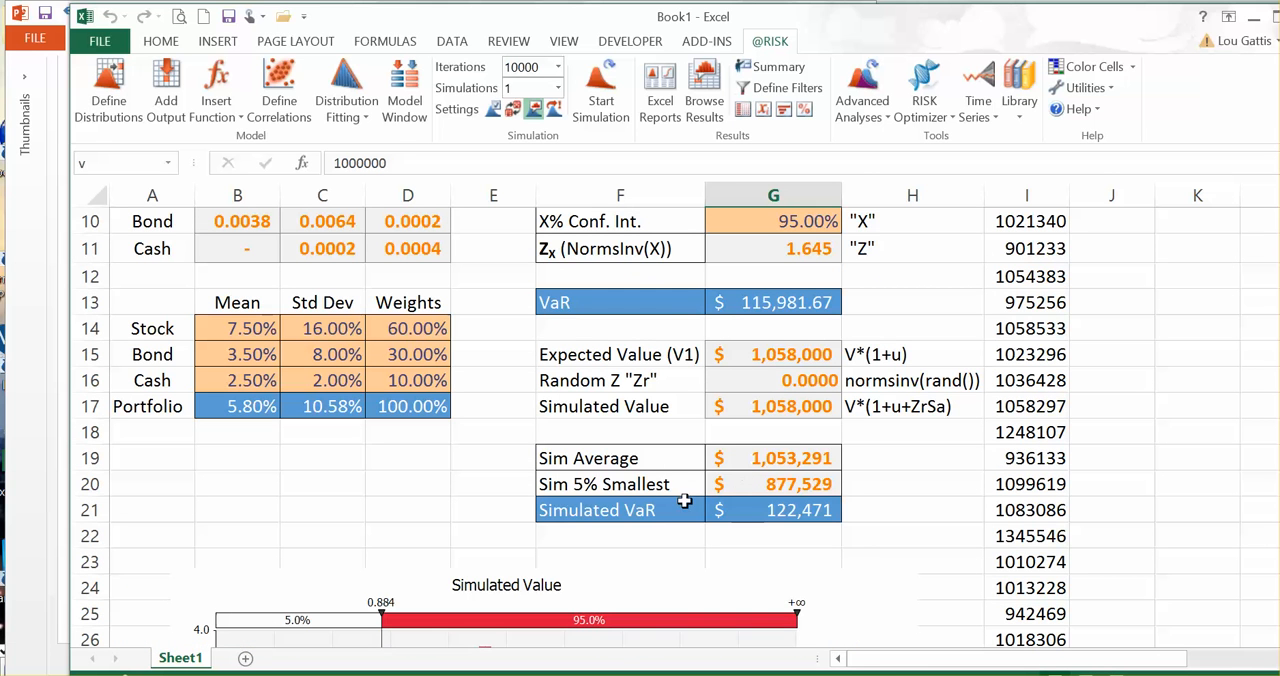
{"action": "left_click", "coordinate": [125, 674]}
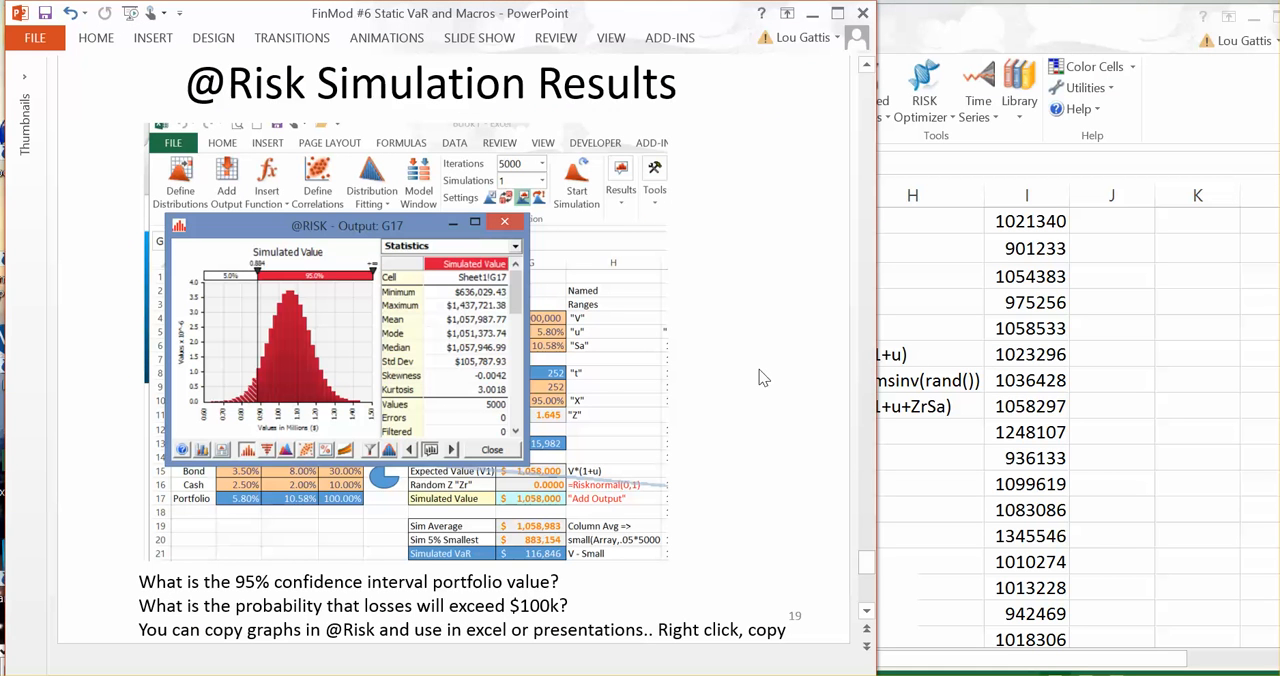
{"action": "left_click", "coordinate": [866, 617]}
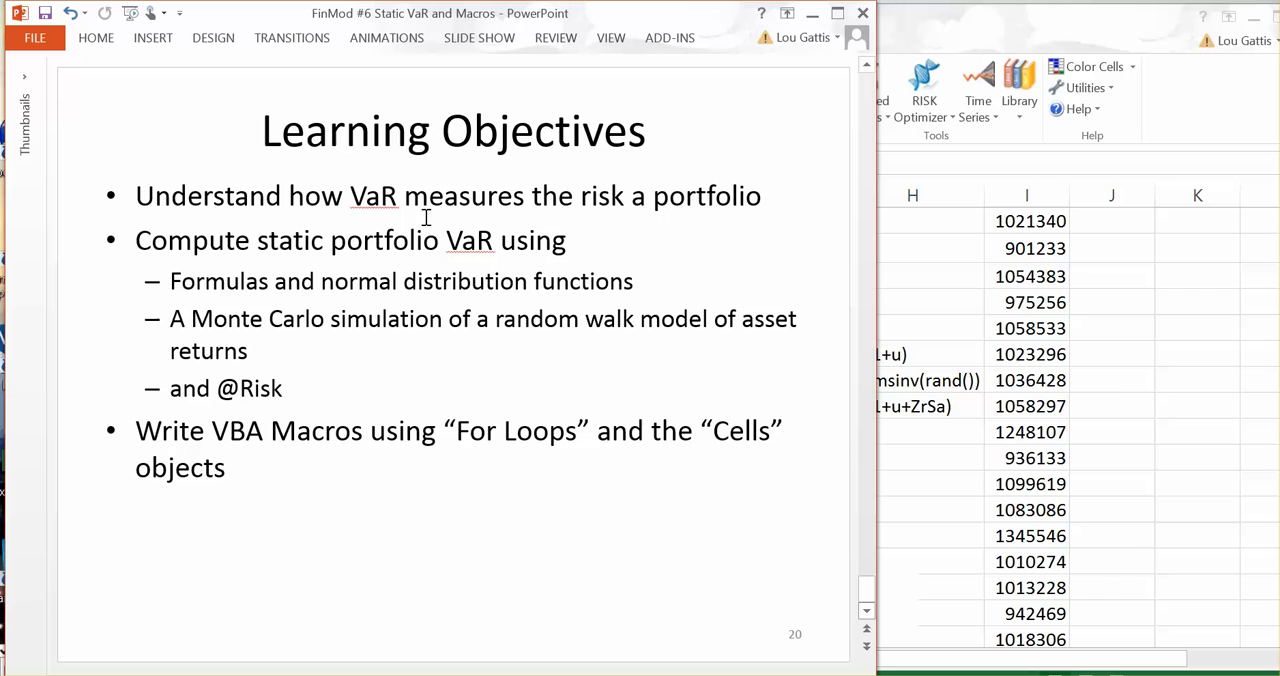